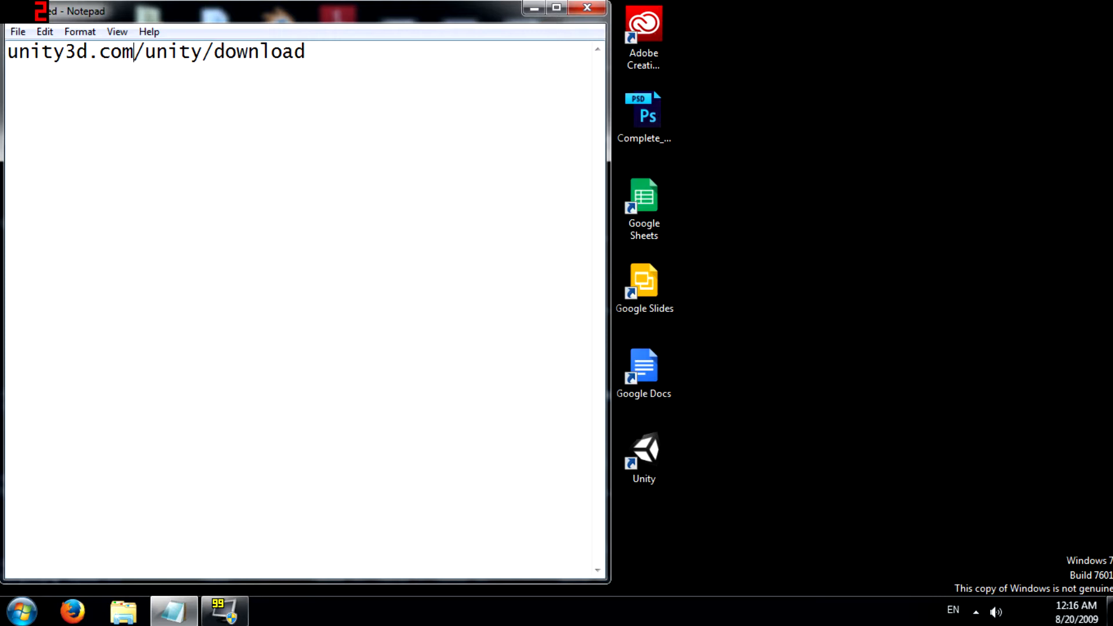
# - Examine the Unity download address unity3d.com/unity/download and its site name in the open note
pyautogui.moveTo(306, 51); pyautogui.dragTo(7, 51)
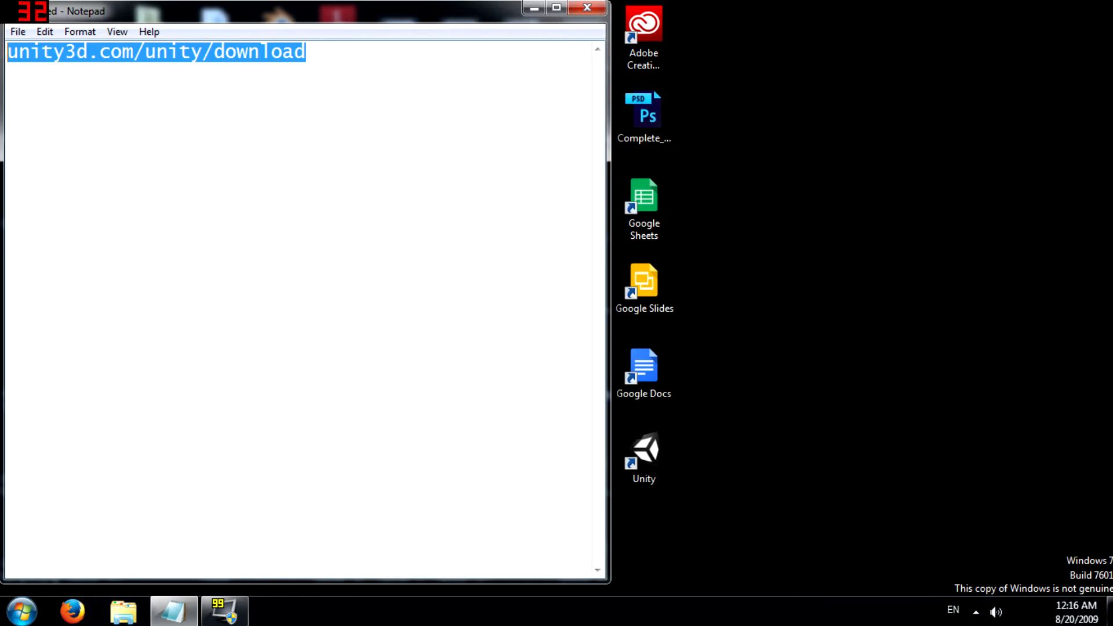
pyautogui.press('Home')
pyautogui.hotkey('shift', 'End')
pyautogui.press('Home')
pyautogui.hotkey('shift', 'Right')
pyautogui.hotkey('shift', 'Right')
pyautogui.hotkey('shift', 'Right')
pyautogui.hotkey('shift', 'Right')
pyautogui.hotkey('shift', 'Right')
pyautogui.hotkey('shift', 'Right')
pyautogui.hotkey('shift', 'Right')
pyautogui.hotkey('shift', 'Right')
pyautogui.hotkey('shift', 'Right')
pyautogui.hotkey('shift', 'Right')
pyautogui.hotkey('shift', 'Right')
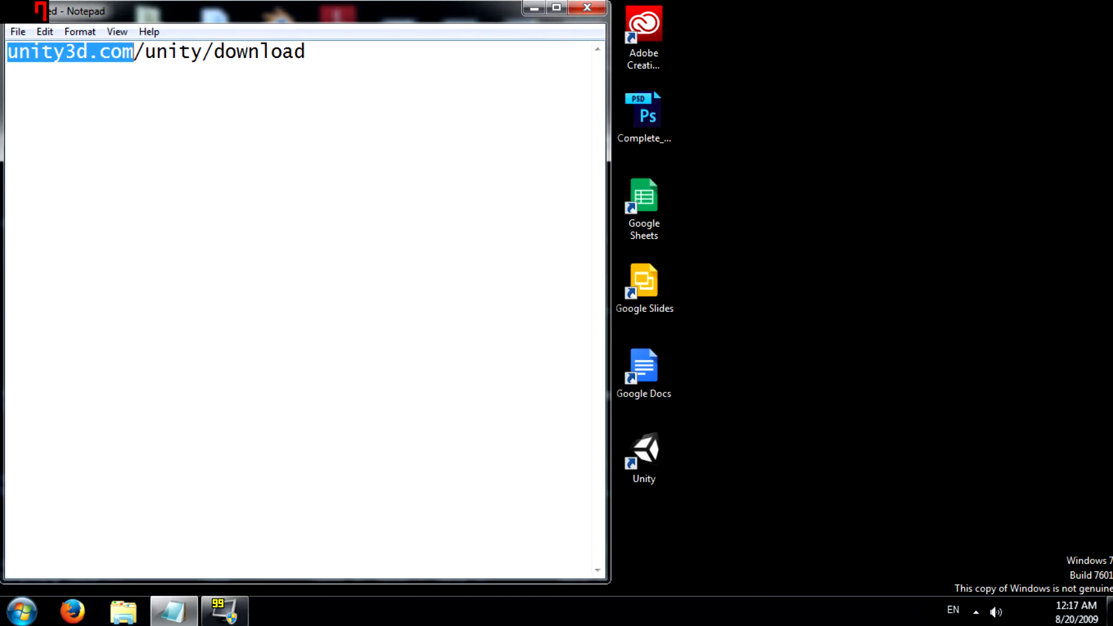
pyautogui.press('End')
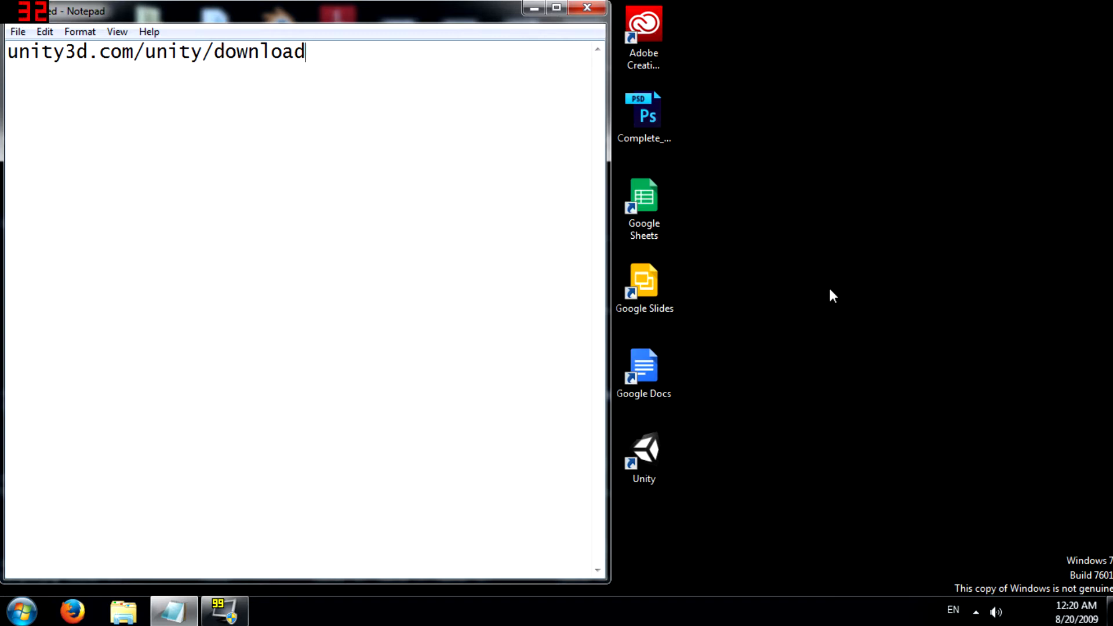
pyautogui.click(652, 440)
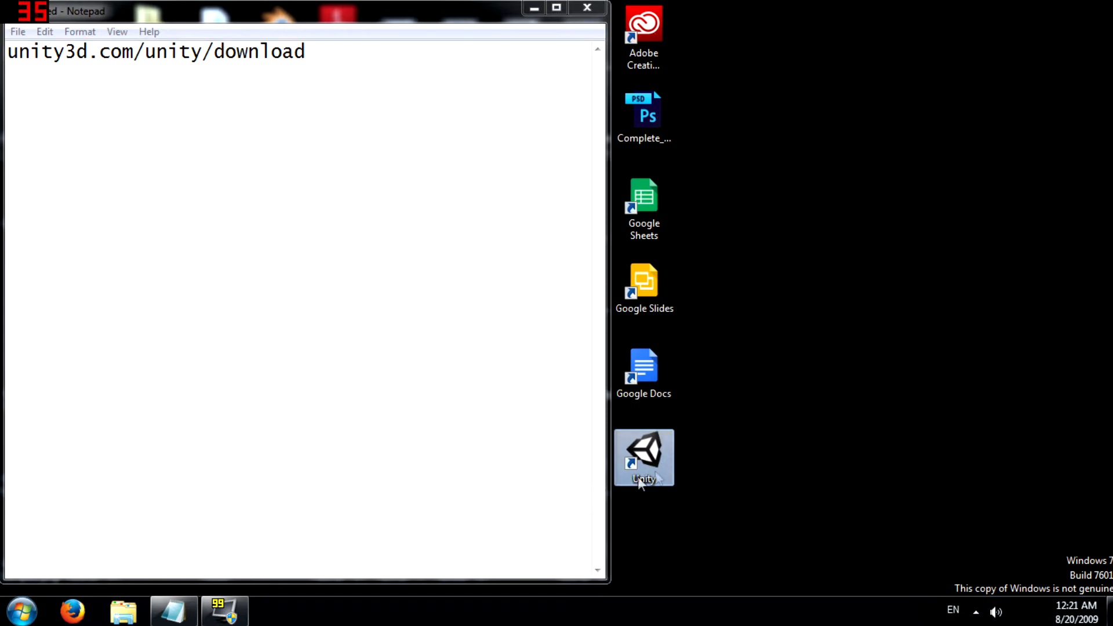
pyautogui.doubleClick(648, 449)
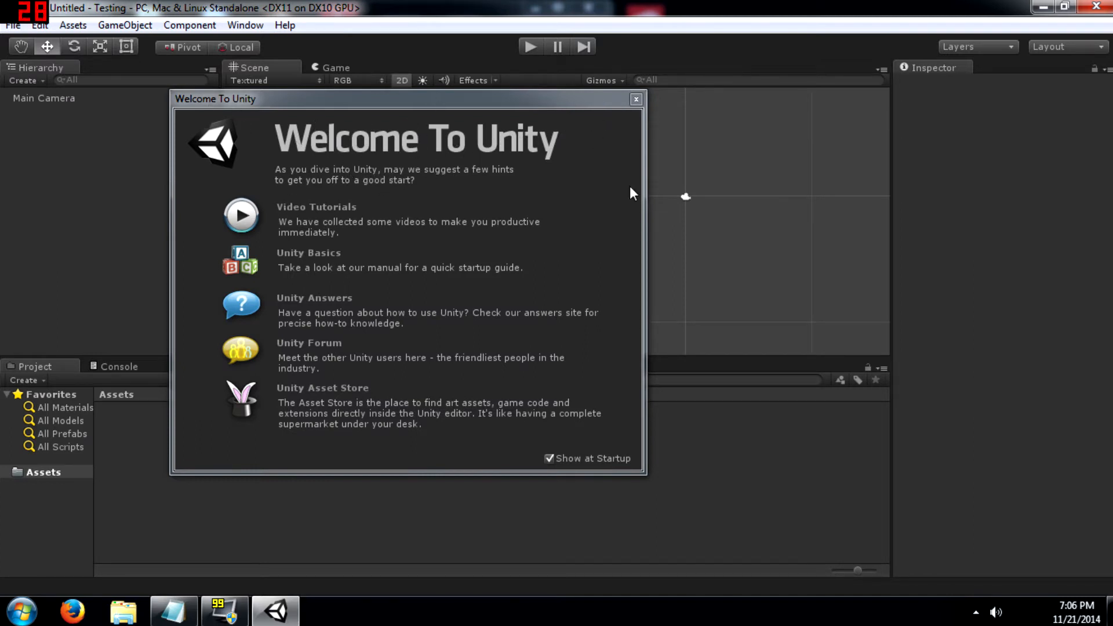
pyautogui.moveTo(276, 101); pyautogui.dragTo(290, 81)
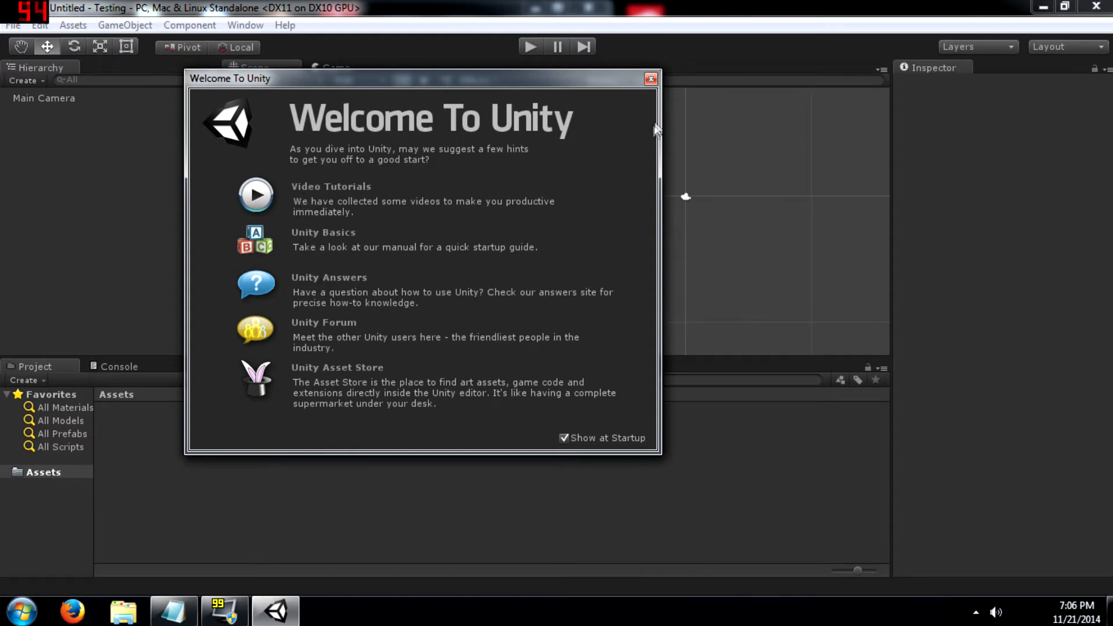
pyautogui.click(651, 80)
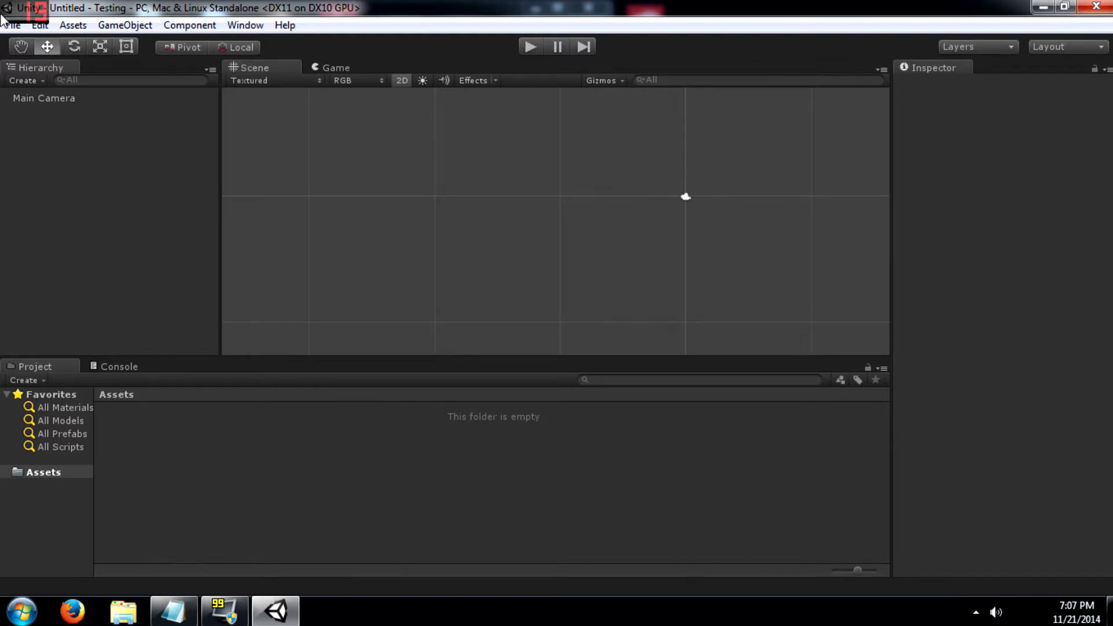
pyautogui.click(1094, 8)
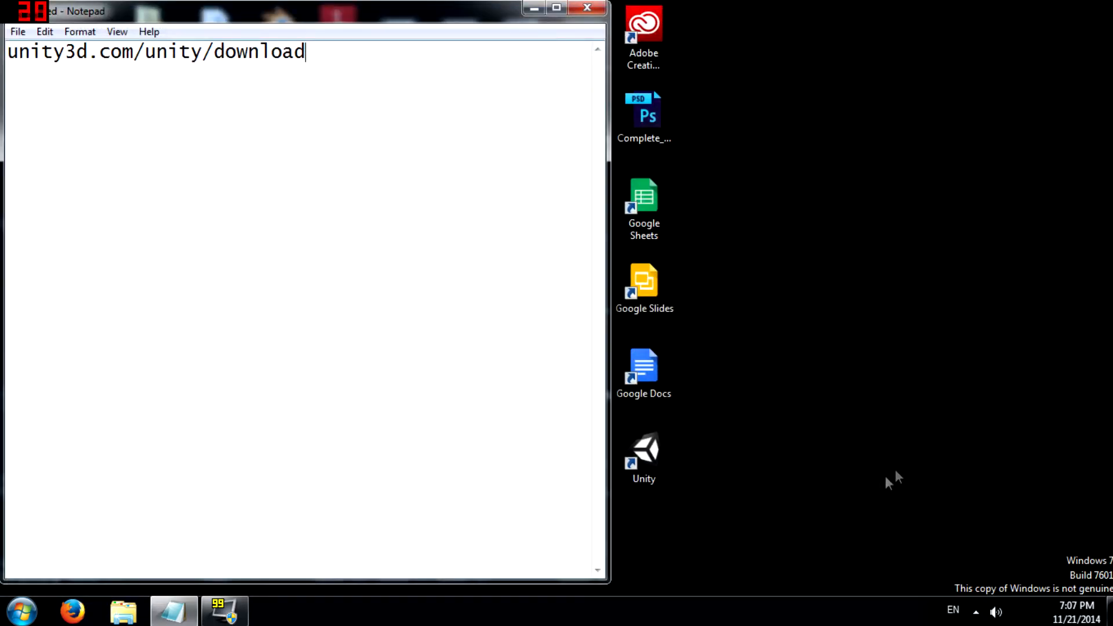
# - Launch Unity with its Project Wizard and bring up the options for creating a new project
pyautogui.click(658, 443)
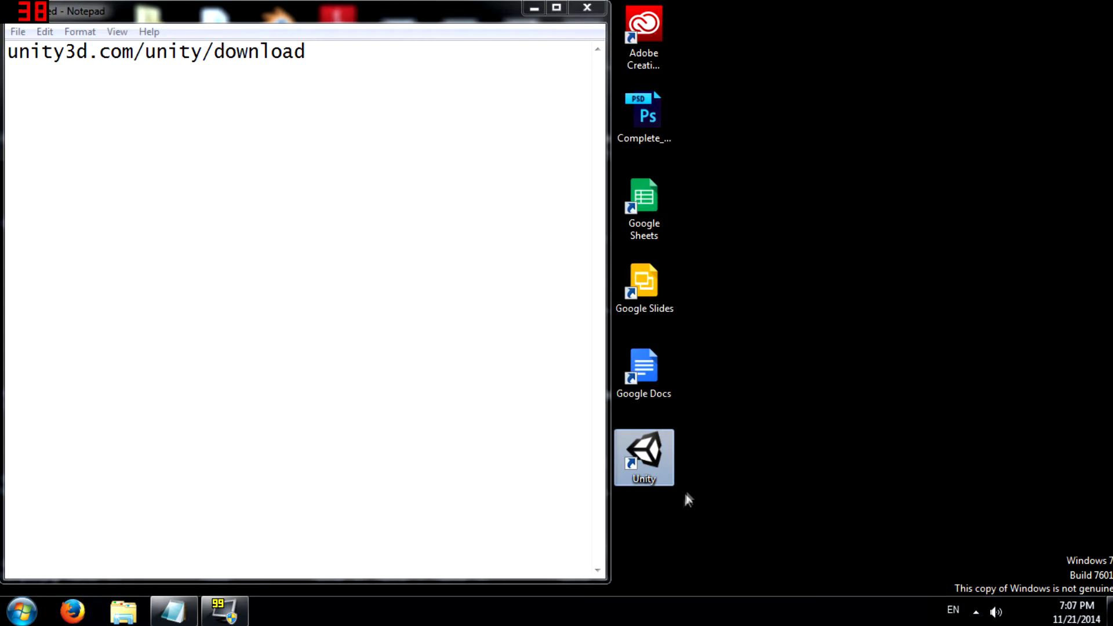
pyautogui.doubleClick(641, 464)
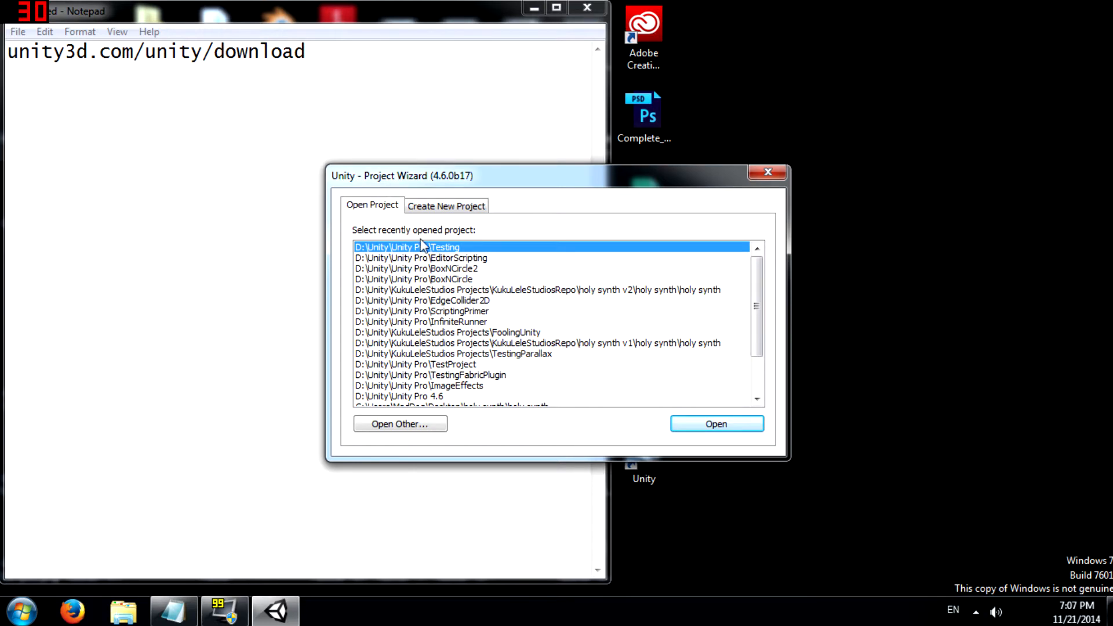
pyautogui.click(444, 207)
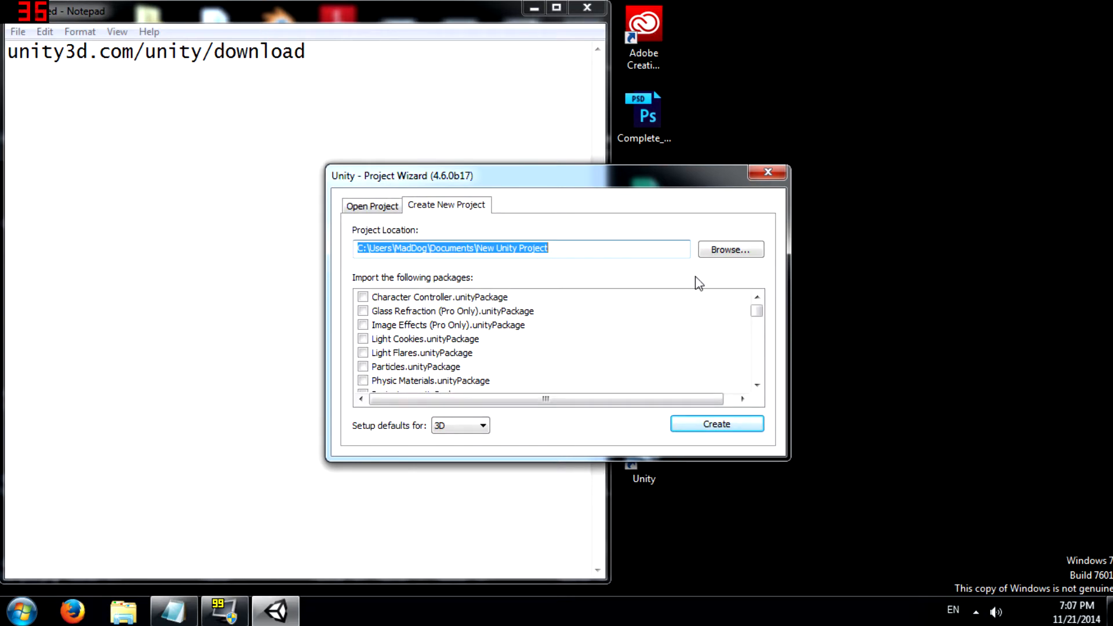
# - Create a folder named MyFirstProject inside D:\Unity\Unity Pro and choose it as the new project's location
pyautogui.click(735, 251)
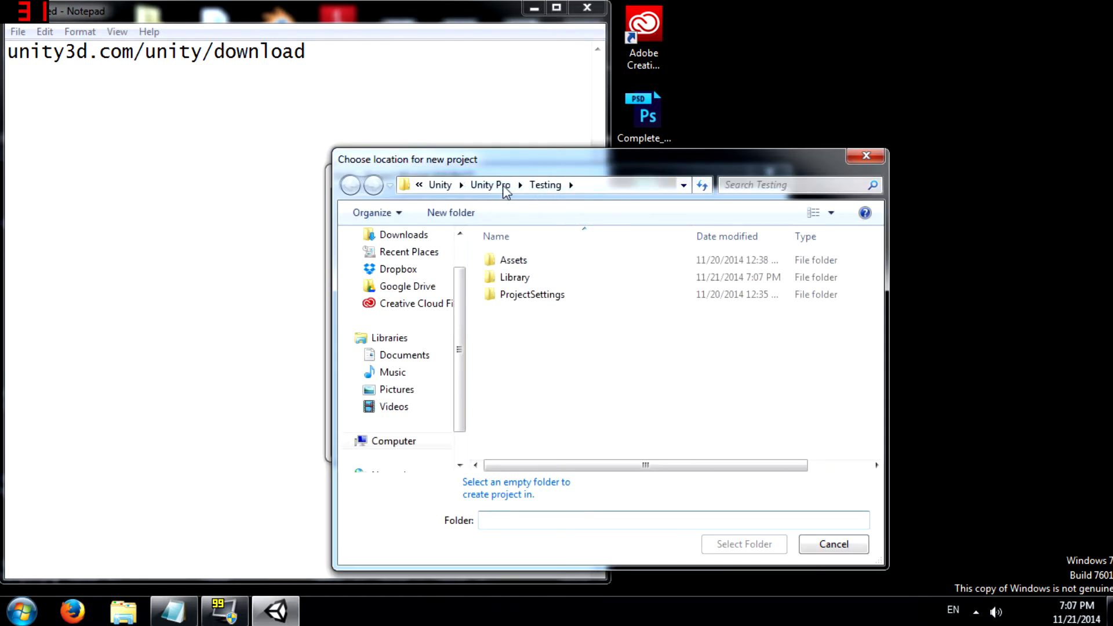
pyautogui.click(491, 185)
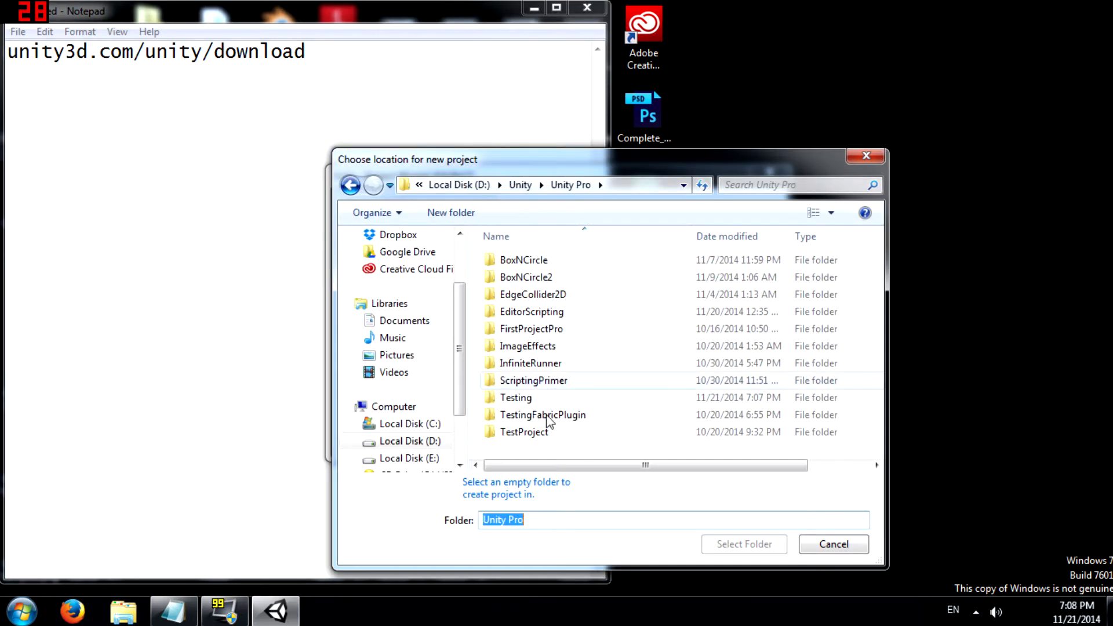
pyautogui.rightClick(534, 454)
pyautogui.moveTo(574, 415)
pyautogui.click(690, 416)
pyautogui.write('My')
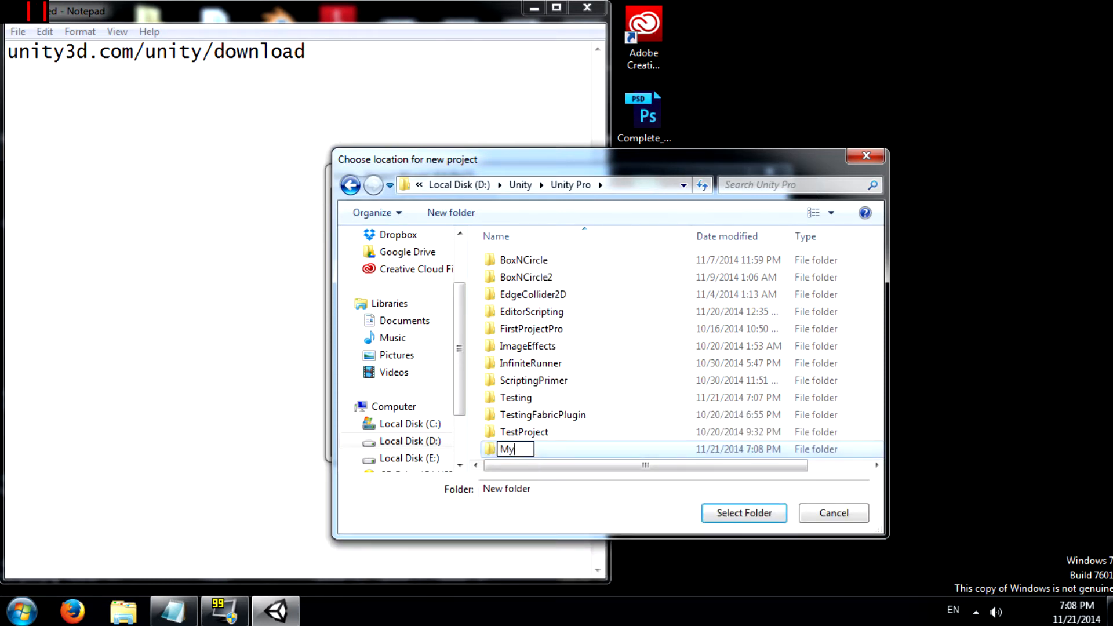
pyautogui.write('FirstProject')
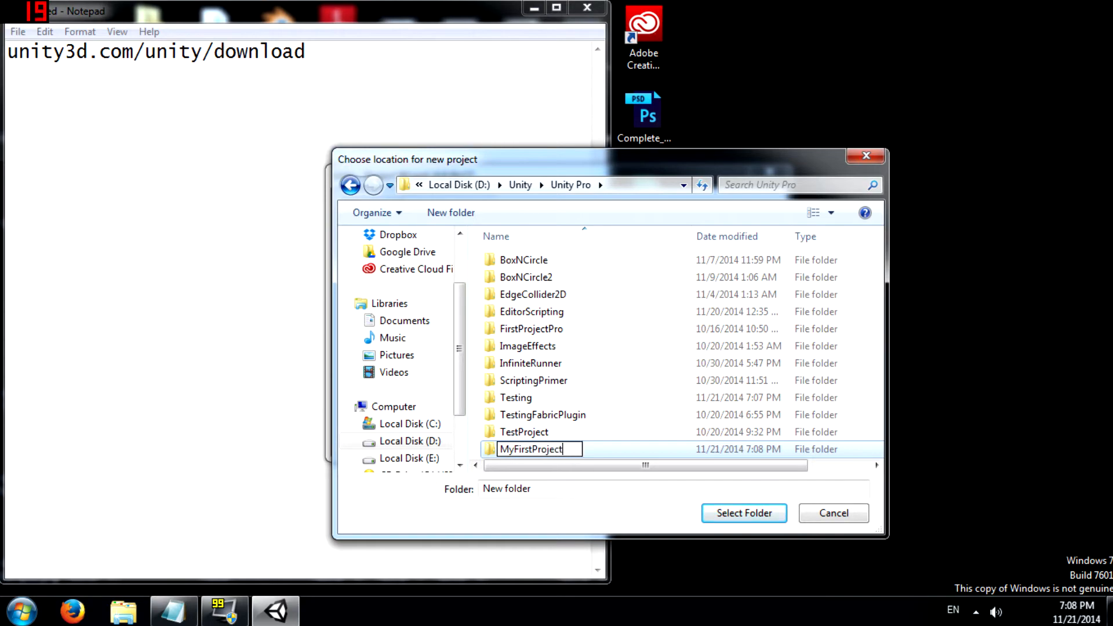
pyautogui.press('Return')
pyautogui.press('Return')
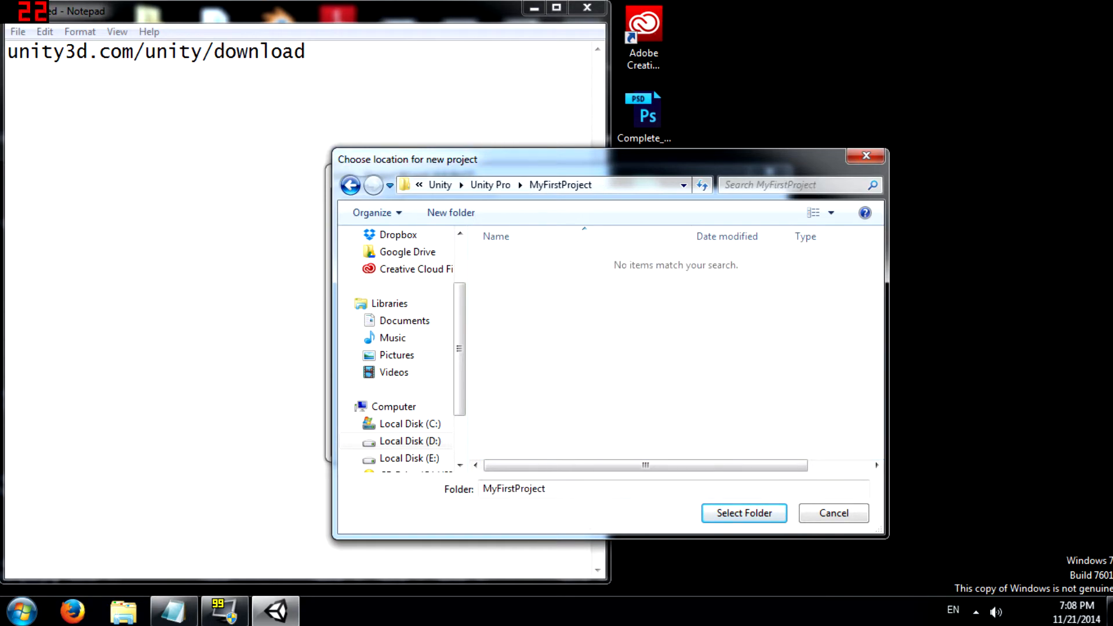
pyautogui.click(715, 511)
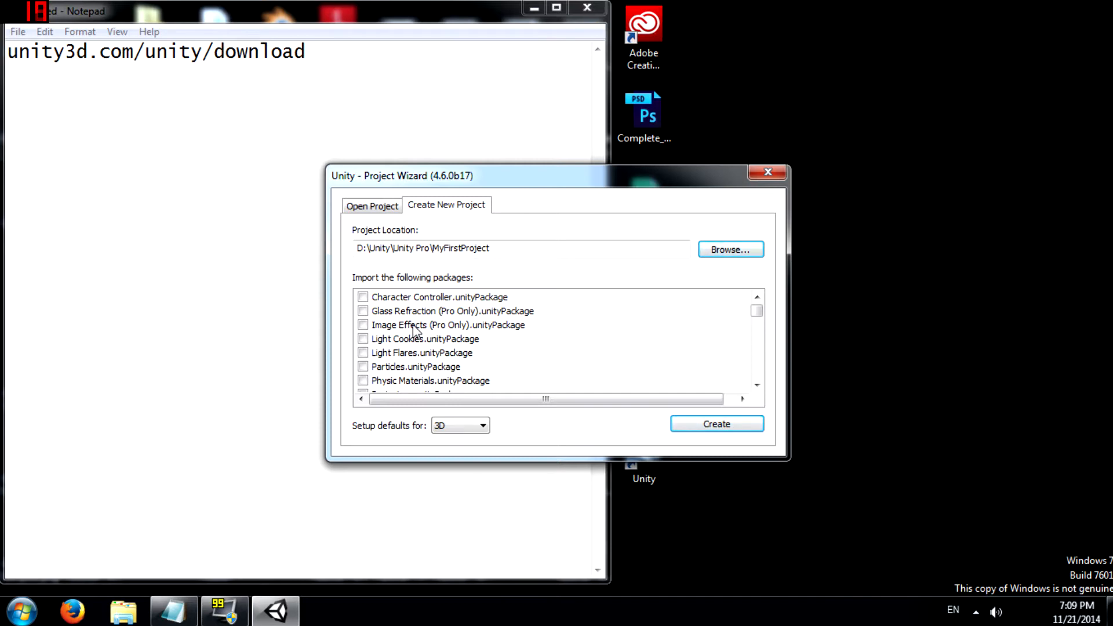
# - Examine the packages offered for import, including Character Controller, Glass Refraction, Image Effects, Light Cookies, Light Flares and Particles, without including any
pyautogui.click(432, 297)
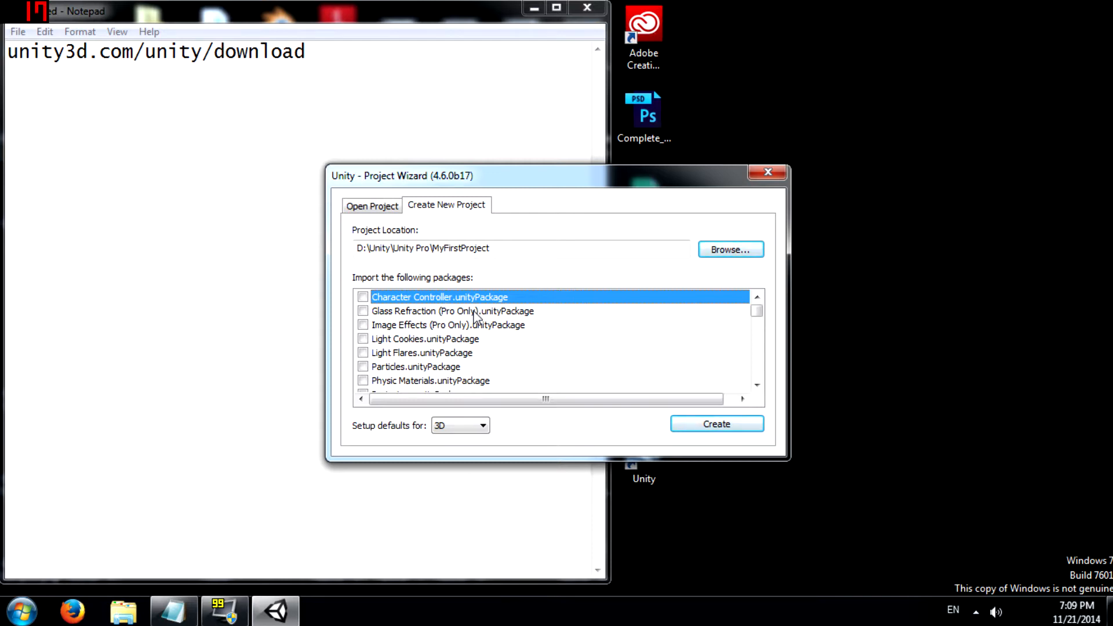
pyautogui.press('Down')
pyautogui.press('Down')
pyautogui.press('Down')
pyautogui.press('Down')
pyautogui.press('Down')
pyautogui.press('Down')
pyautogui.press('Down')
pyautogui.press('Down')
pyautogui.press('Down')
pyautogui.press('Down')
pyautogui.press('Down')
pyautogui.press('Down')
pyautogui.press('Down')
pyautogui.press('Down')
pyautogui.press('Down')
pyautogui.press('Down')
pyautogui.press('Up')
pyautogui.press('Up')
pyautogui.press('Up')
pyautogui.press('Up')
pyautogui.press('Up')
pyautogui.press('Up')
pyautogui.press('Up')
pyautogui.press('Up')
pyautogui.press('Up')
pyautogui.press('Up')
pyautogui.press('Up')
pyautogui.press('Up')
pyautogui.press('Up')
pyautogui.press('Up')
pyautogui.press('Up')
pyautogui.press('Up')
pyautogui.click(447, 325)
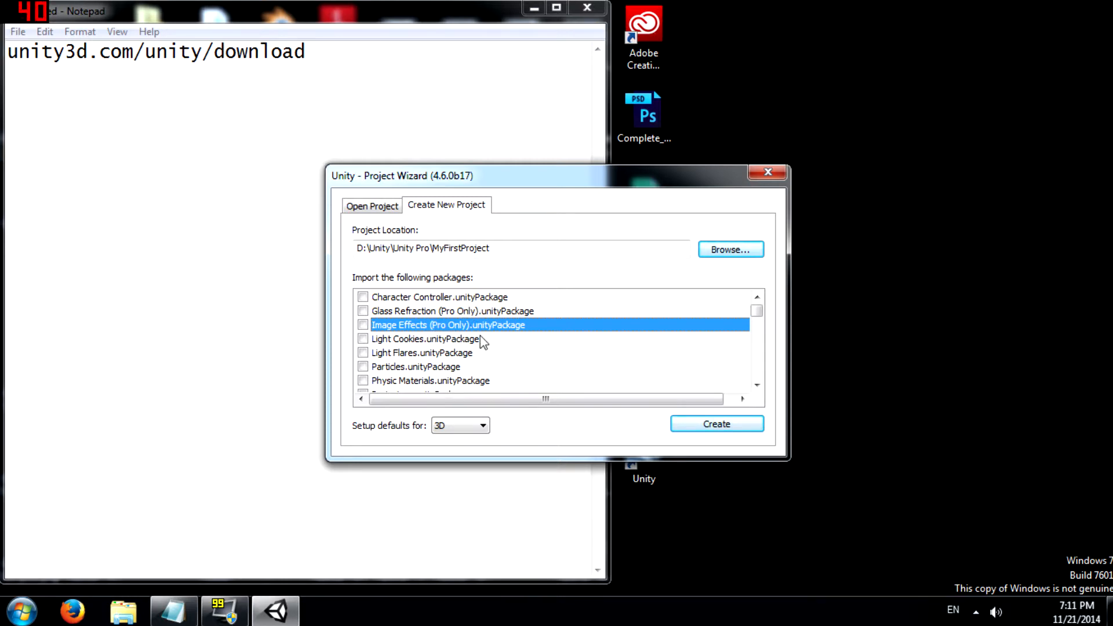
pyautogui.click(420, 342)
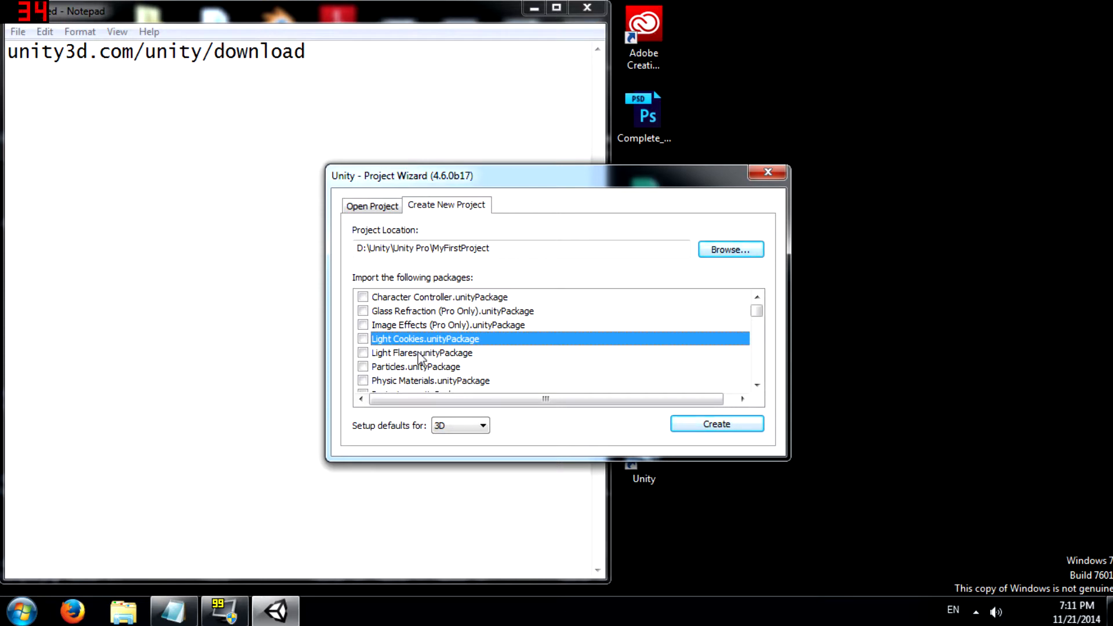
pyautogui.click(418, 353)
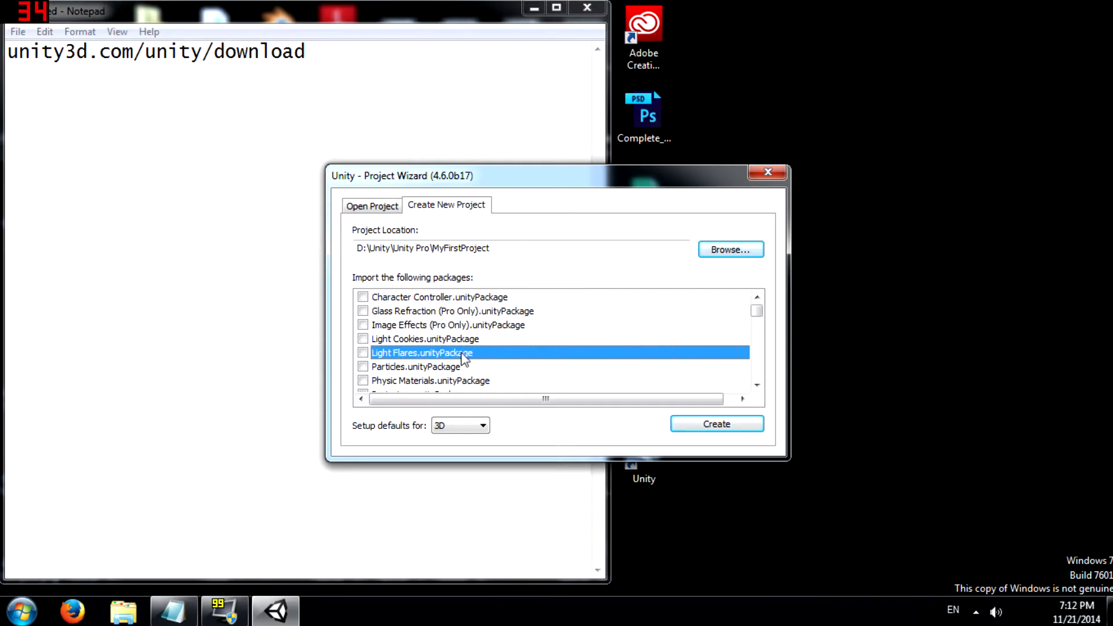
pyautogui.scroll(-1, 465, 358)
pyautogui.click(440, 326)
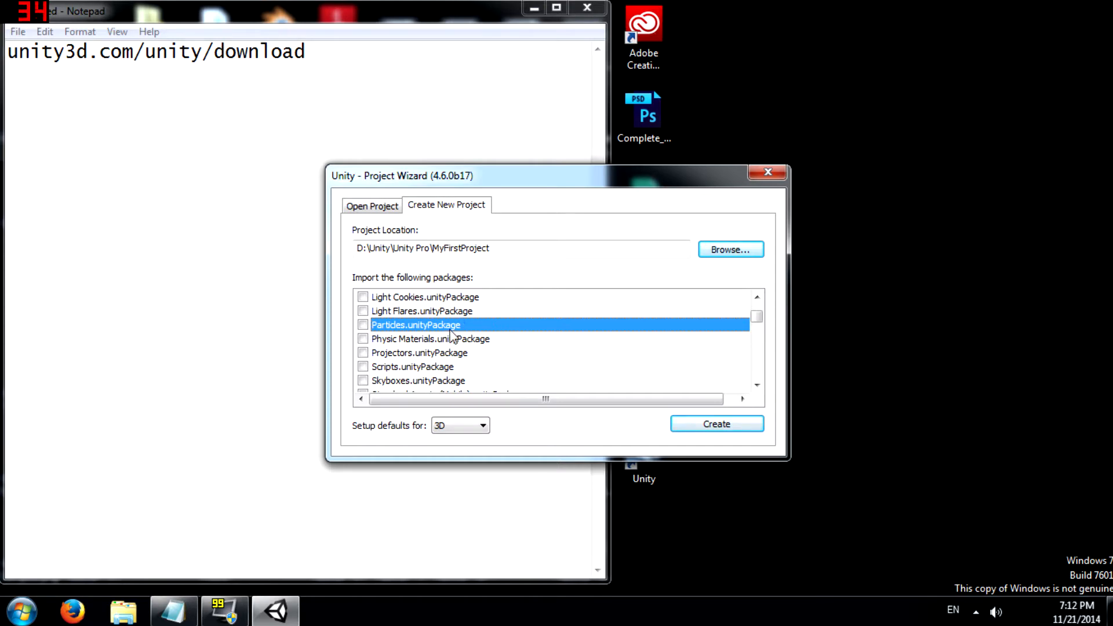
pyautogui.scroll(1, 452, 335)
pyautogui.click(363, 296)
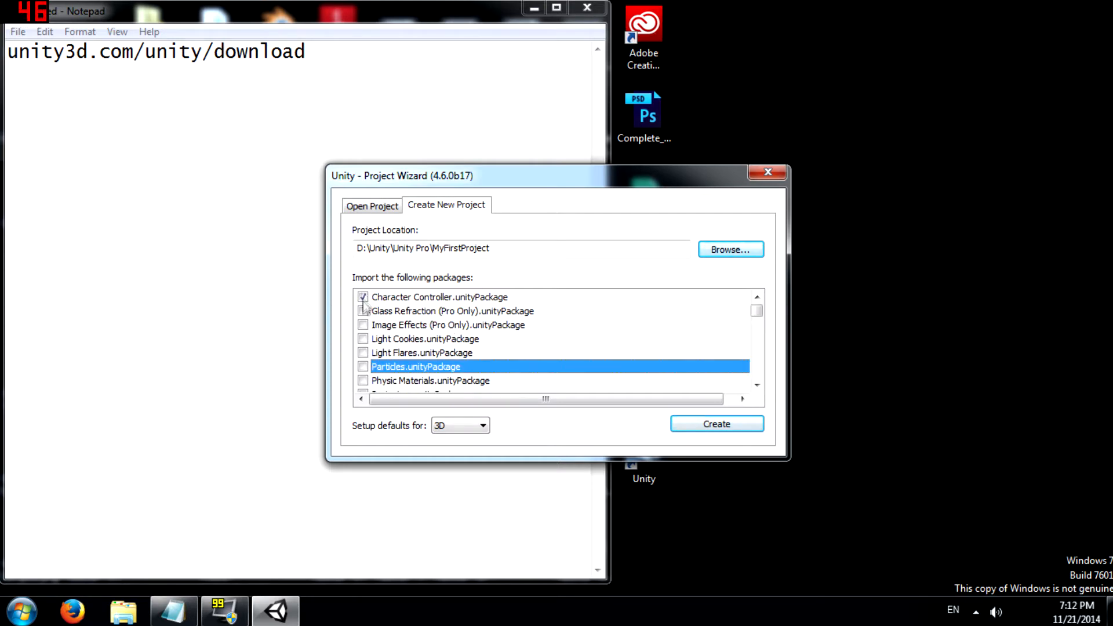
pyautogui.click(363, 297)
pyautogui.click(374, 311)
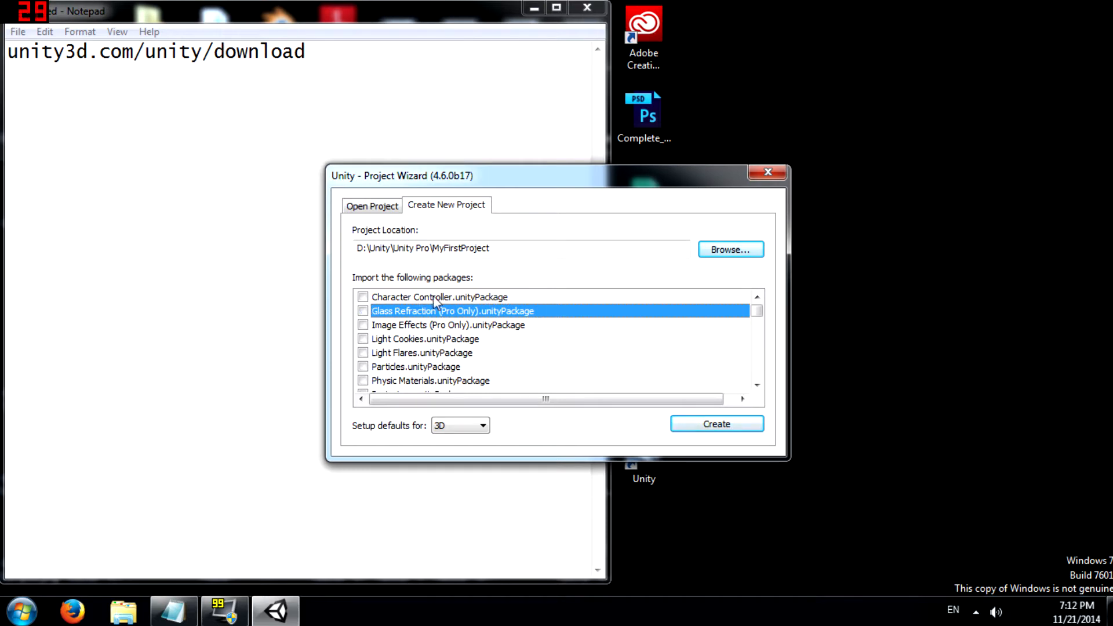
pyautogui.click(397, 323)
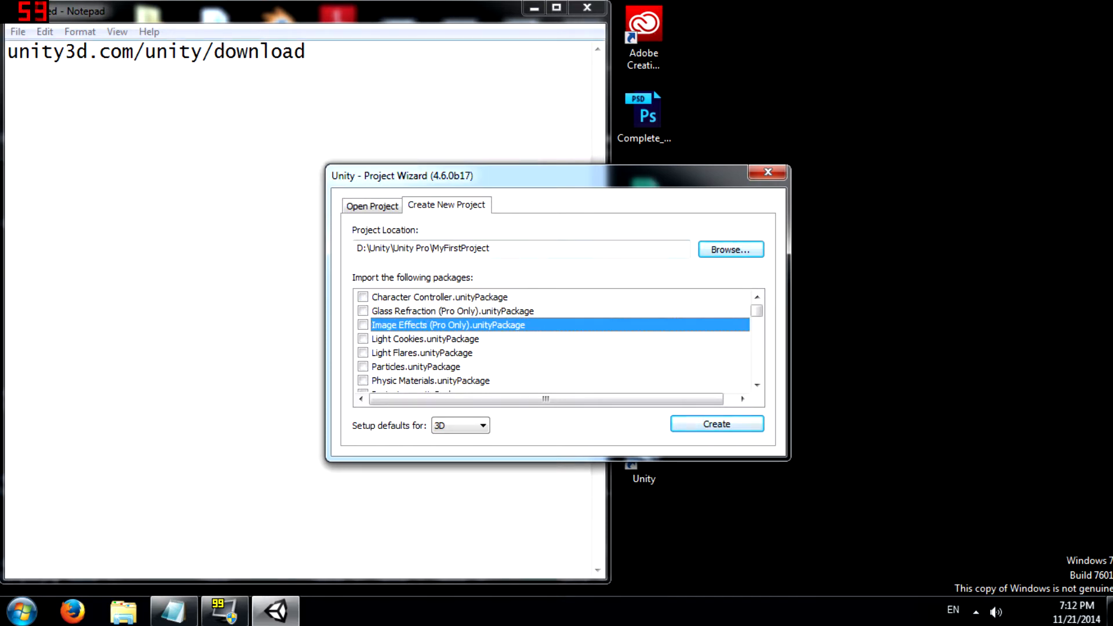
# - Set the new project's setup defaults to 2D and check its project location
pyautogui.click(439, 426)
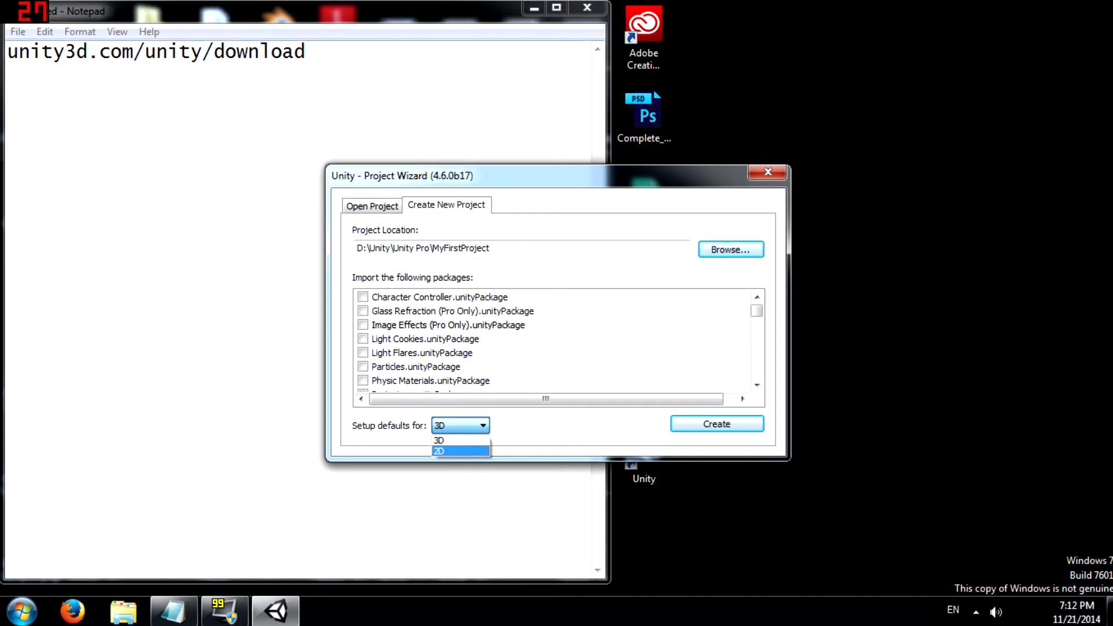
pyautogui.click(451, 451)
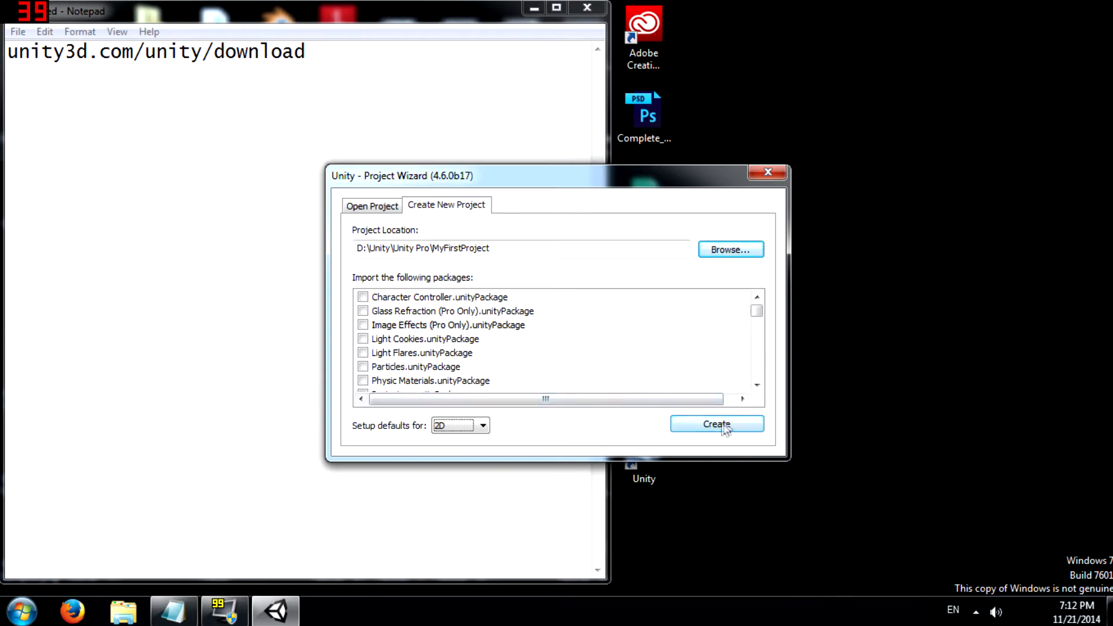
pyautogui.click(458, 425)
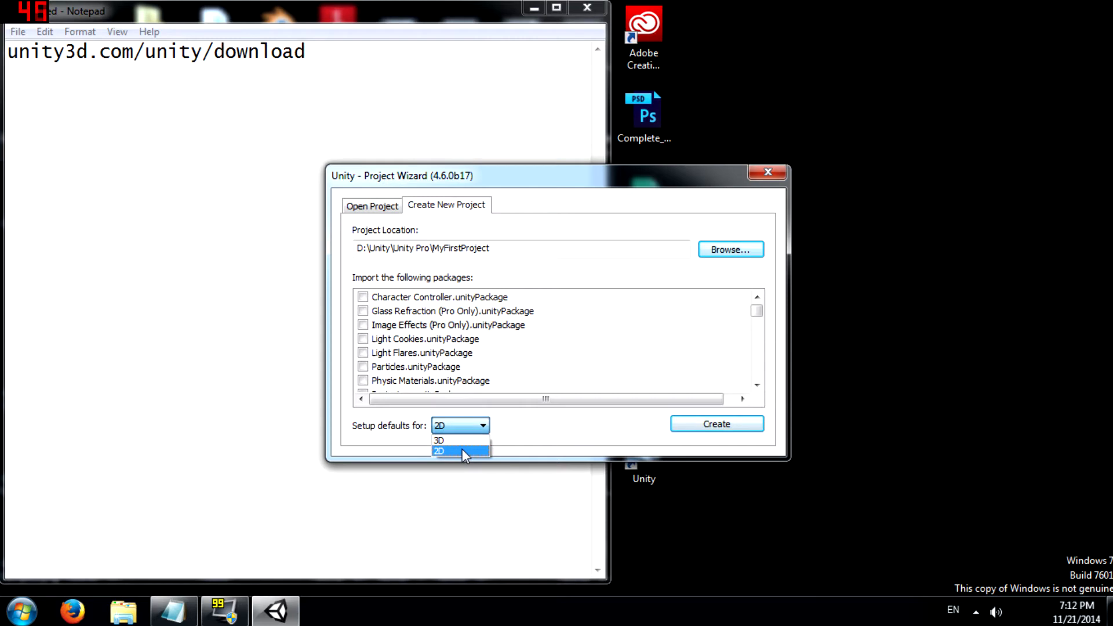
pyautogui.click(461, 449)
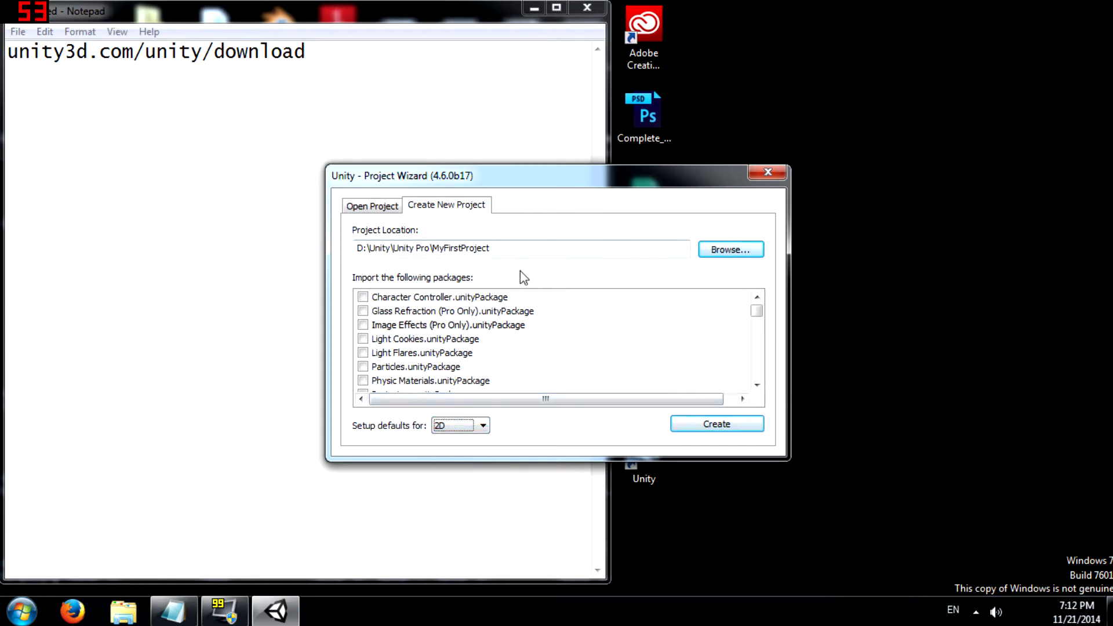
pyautogui.moveTo(493, 248); pyautogui.dragTo(358, 249)
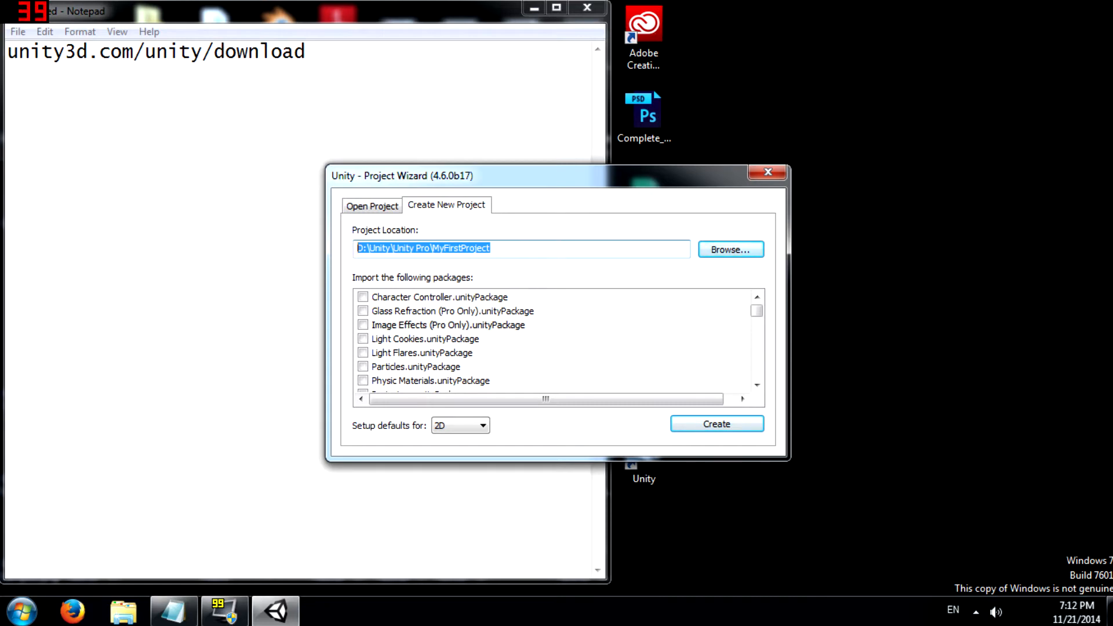
pyautogui.click(502, 301)
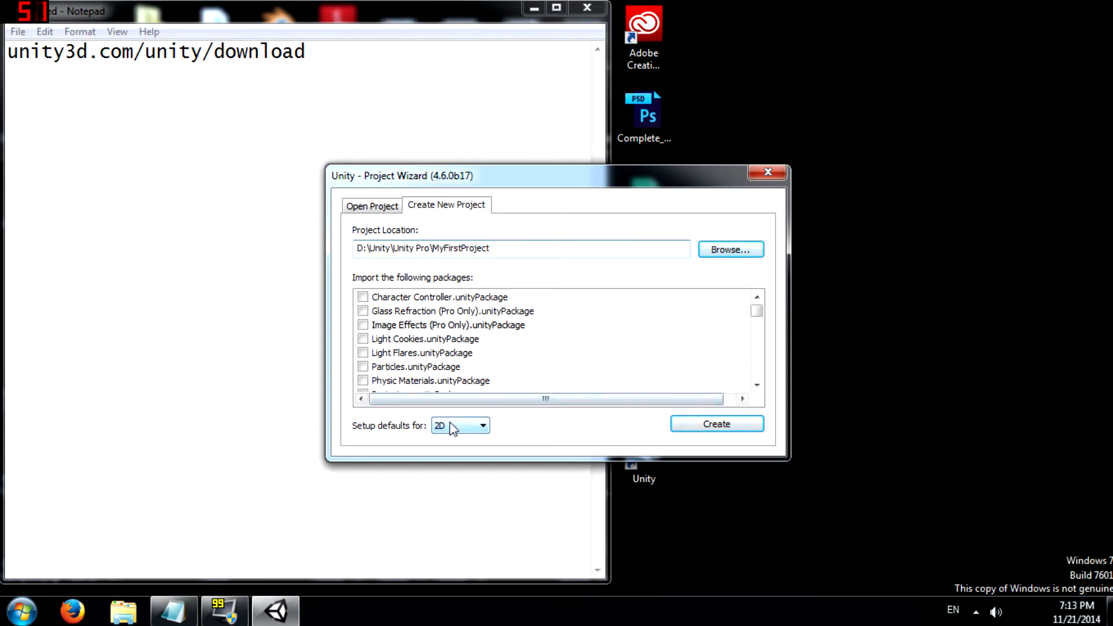
# - Create the MyFirstProject project with 2D defaults and dismiss the welcome window
pyautogui.click(453, 426)
pyautogui.click(457, 451)
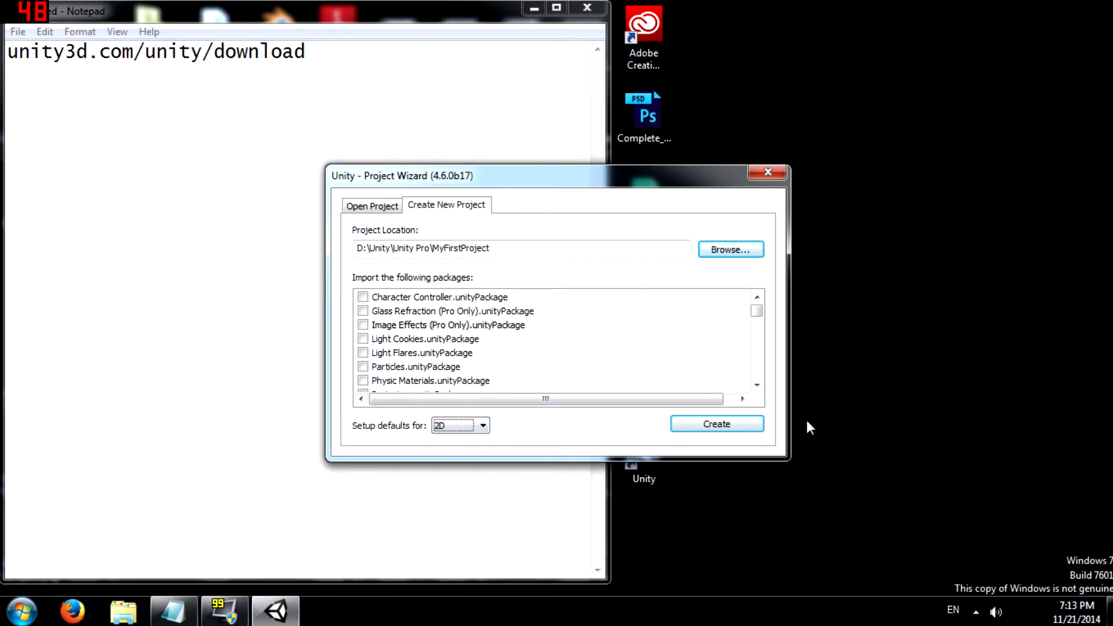
pyautogui.click(698, 428)
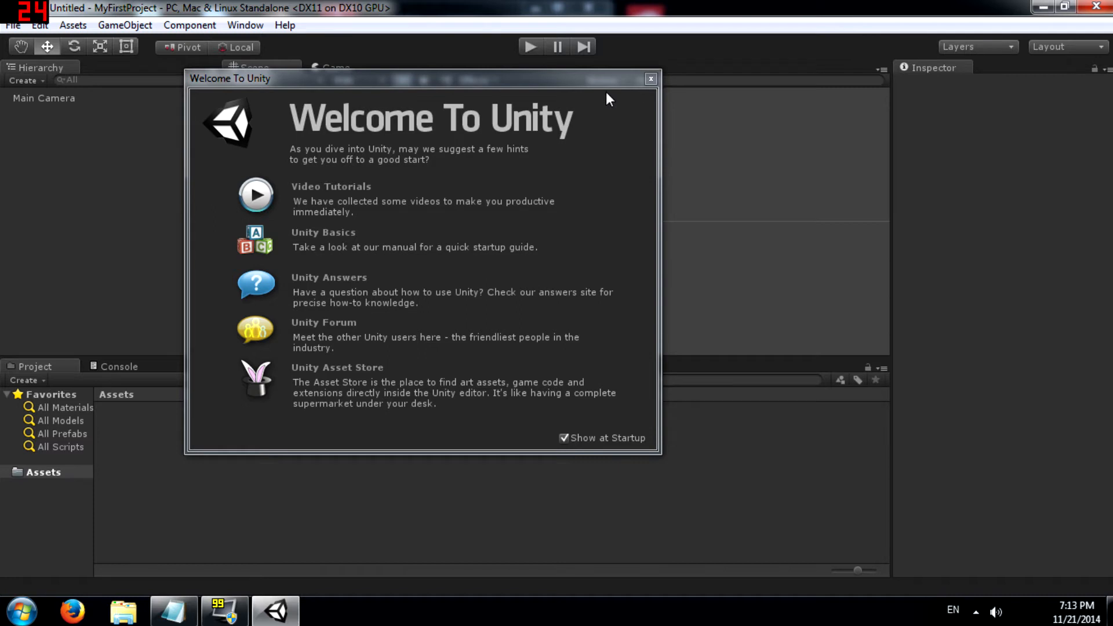
pyautogui.click(650, 79)
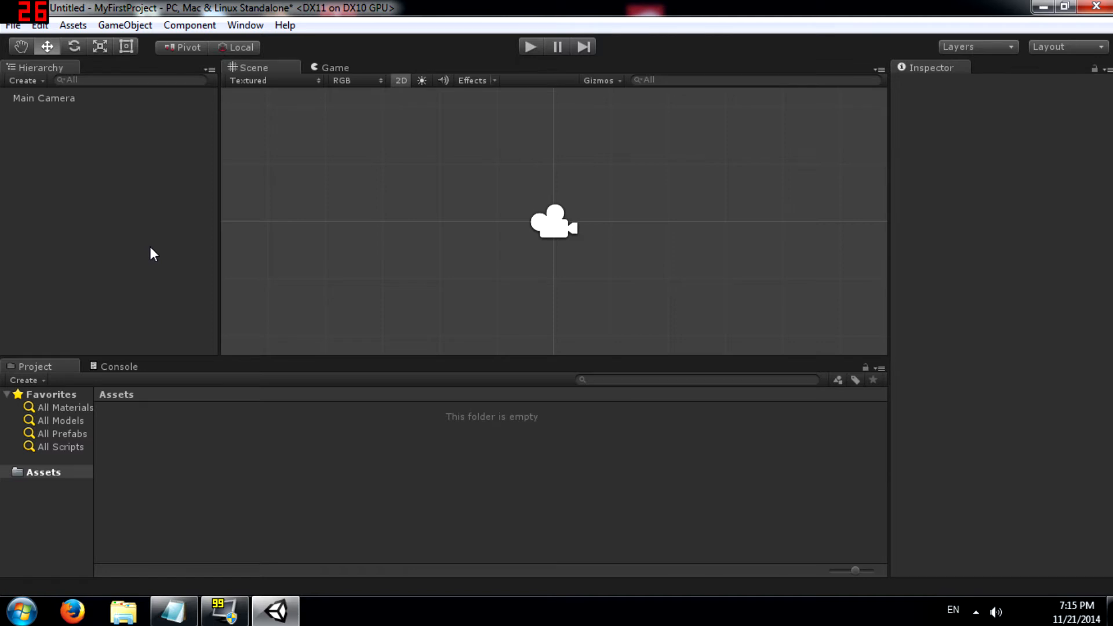
# - Select the Main Camera, check which projection types it offers, and deselect it
pyautogui.click(31, 98)
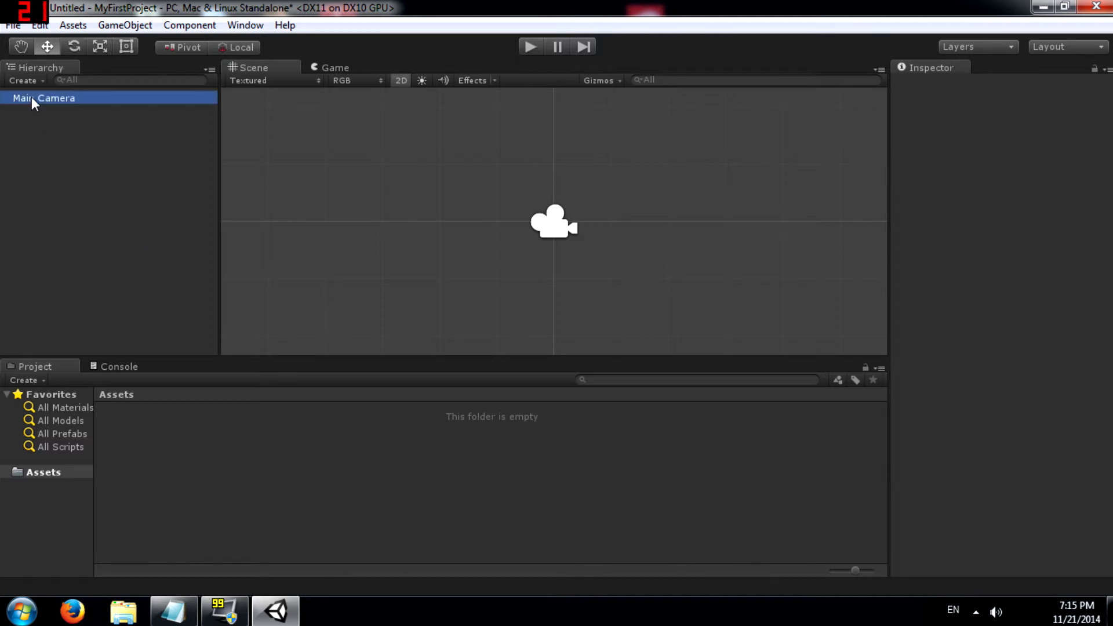
pyautogui.click(1072, 241)
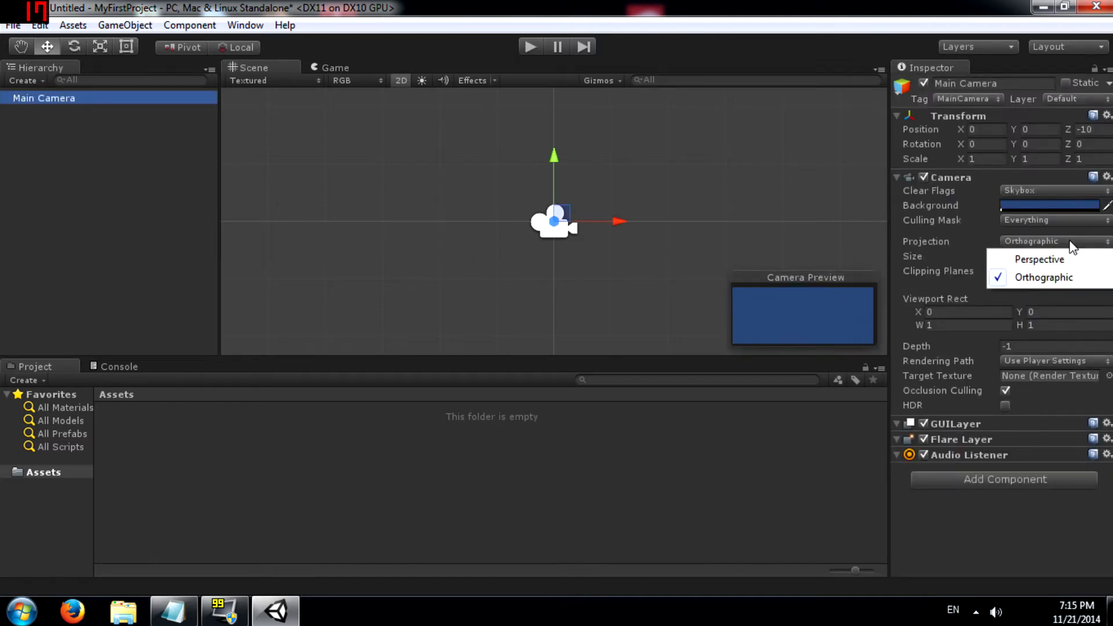
pyautogui.click(781, 474)
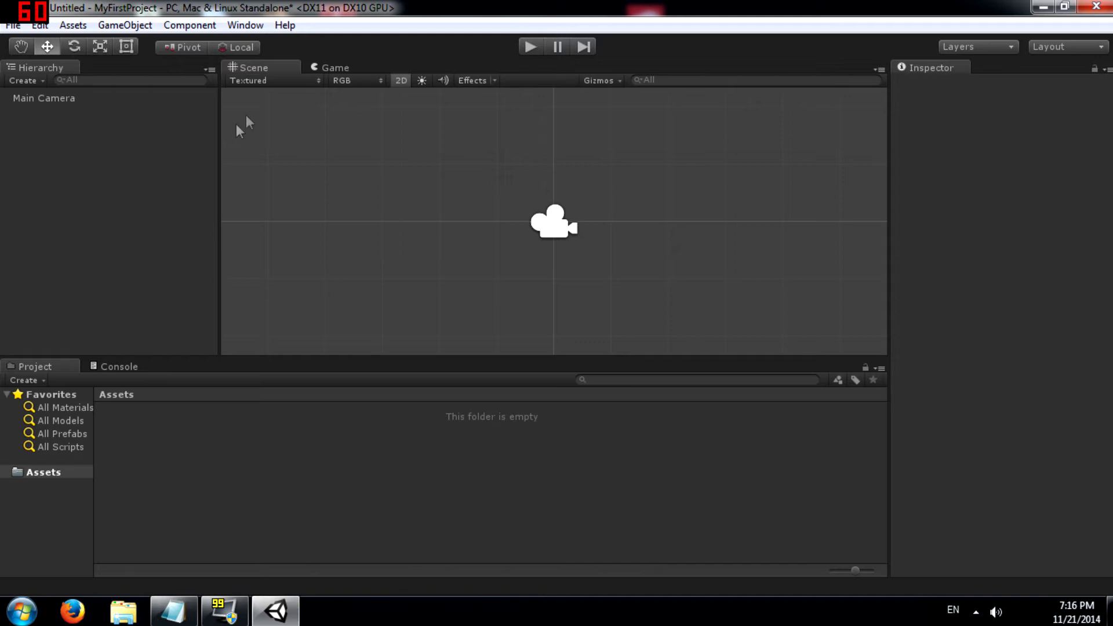
# - View the Game and Console panels in turn, and return to the Project and Scene views
pyautogui.click(331, 68)
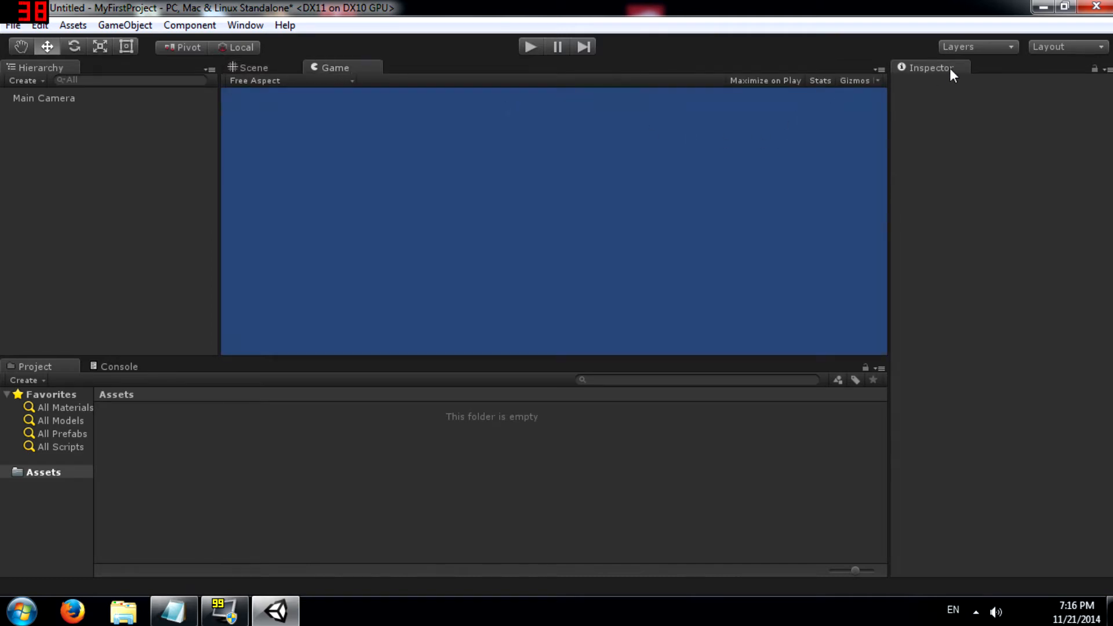
pyautogui.click(114, 367)
pyautogui.click(58, 366)
pyautogui.click(266, 67)
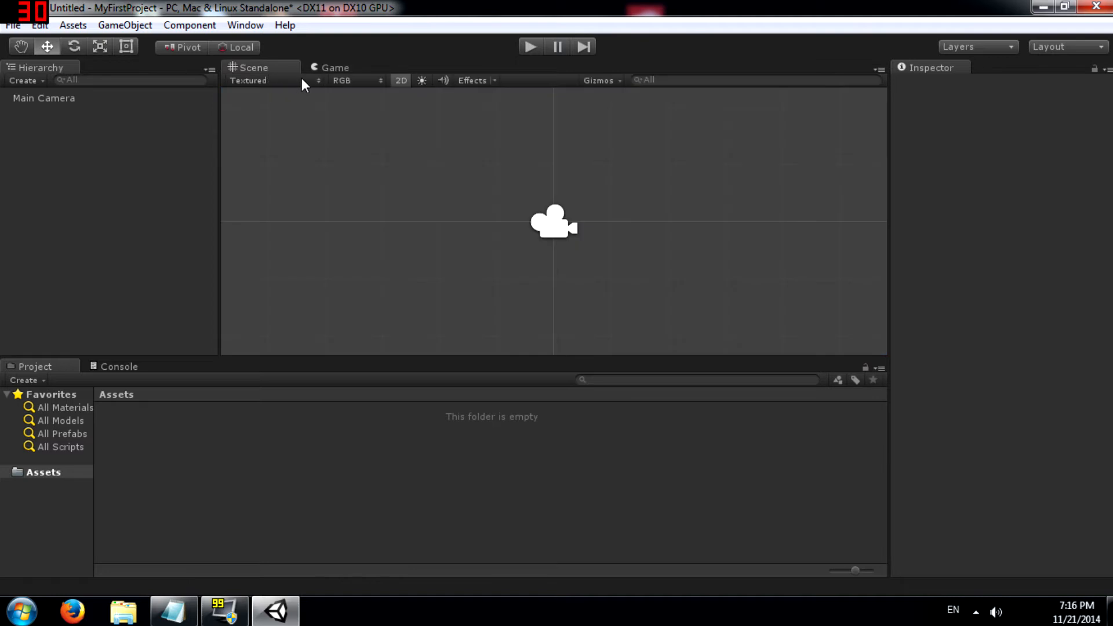
# - Detach the Scene view as a floating window, dock it back beside the Game view, and switch between the two views
pyautogui.moveTo(270, 62); pyautogui.dragTo(324, 144)
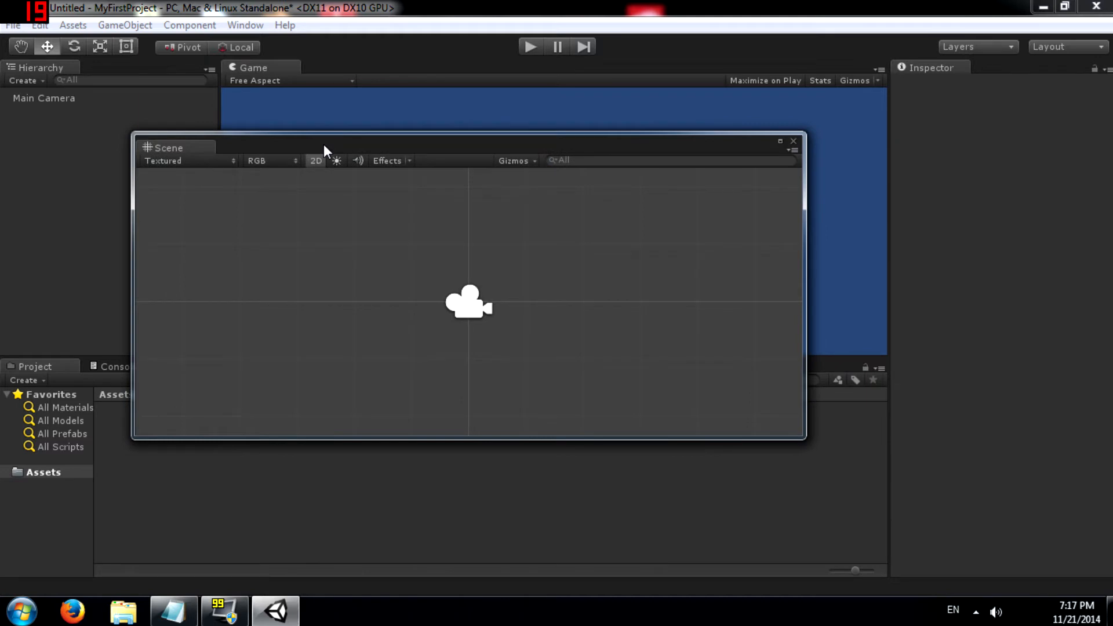
pyautogui.moveTo(174, 149); pyautogui.dragTo(634, 321)
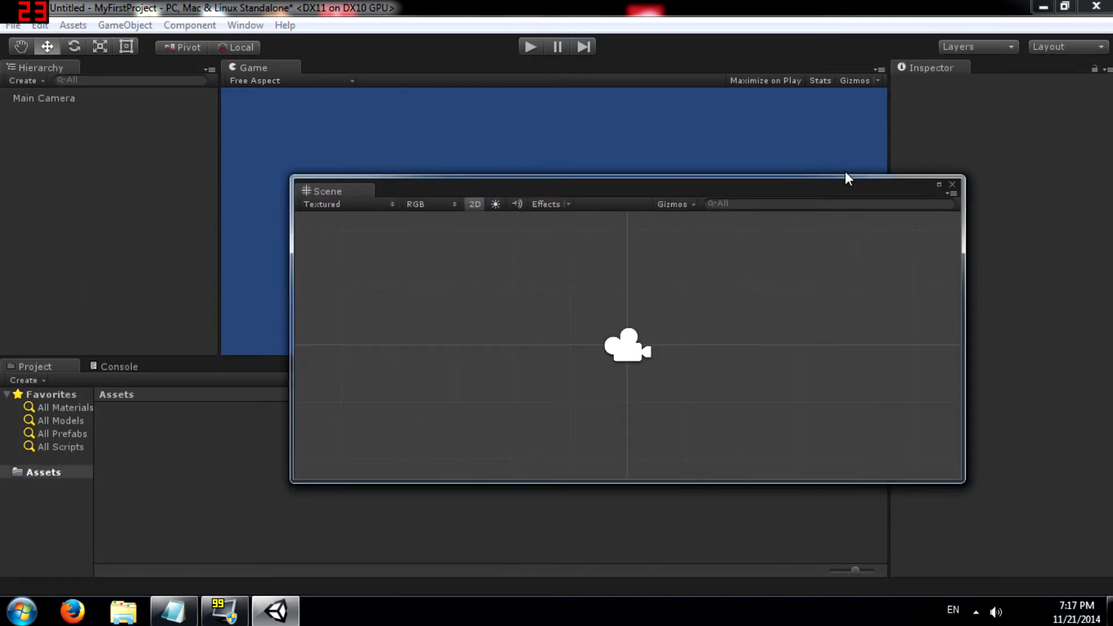
pyautogui.moveTo(868, 183); pyautogui.dragTo(602, 169)
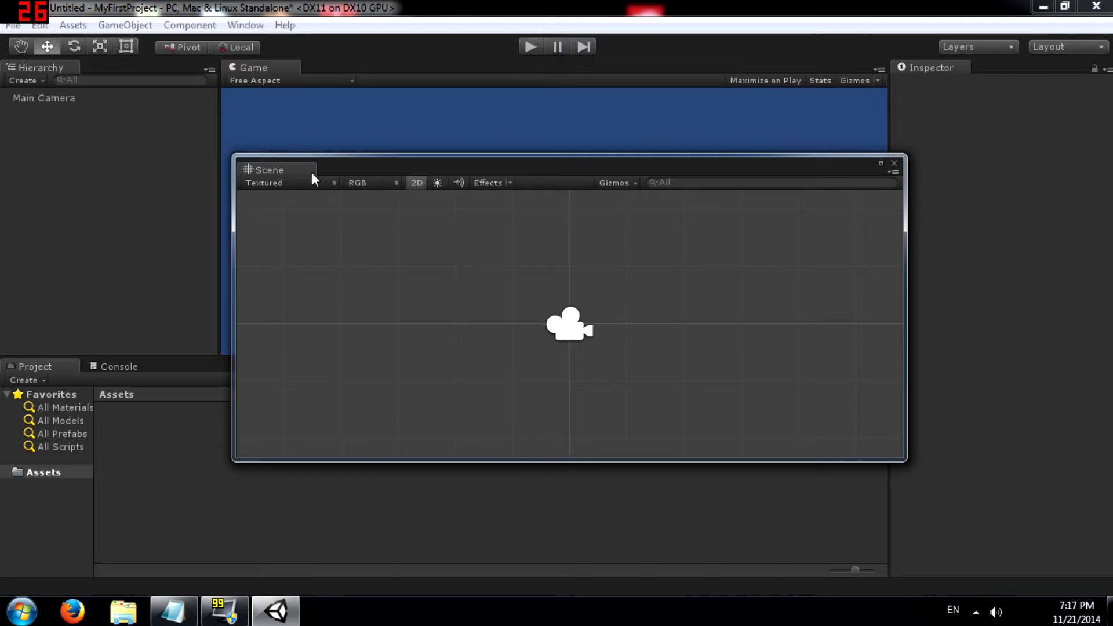
pyautogui.moveTo(272, 172); pyautogui.dragTo(228, 65)
pyautogui.click(343, 66)
pyautogui.click(253, 67)
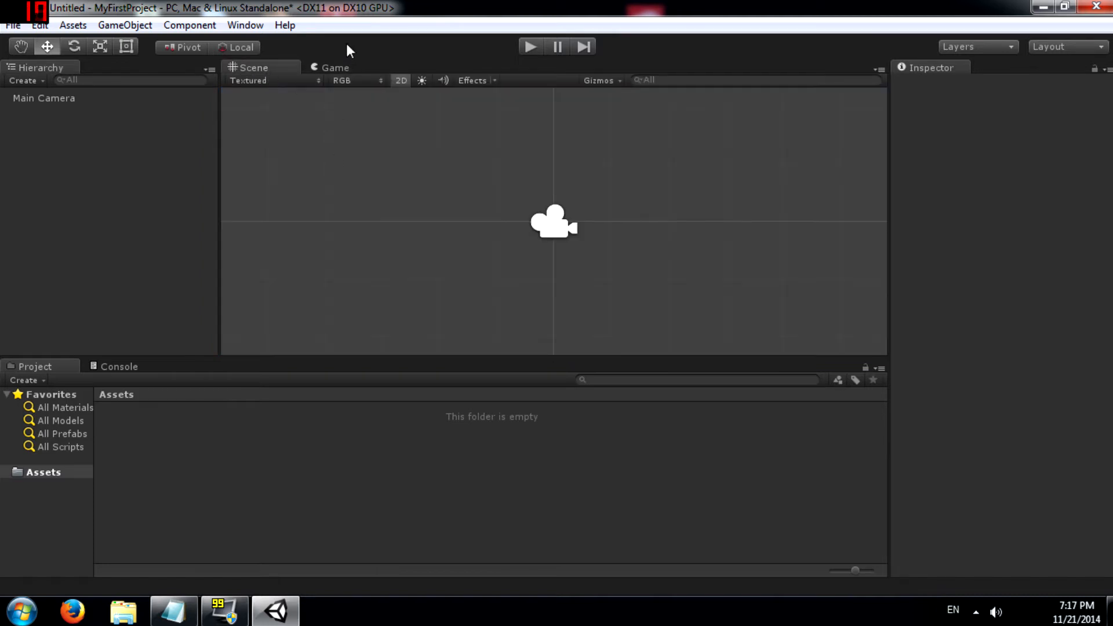
pyautogui.click(339, 68)
# - Dock the Inspector beside the Project panel, detach and enlarge it as a floating window, and dock it with the Hierarchy
pyautogui.moveTo(931, 68); pyautogui.dragTo(887, 505)
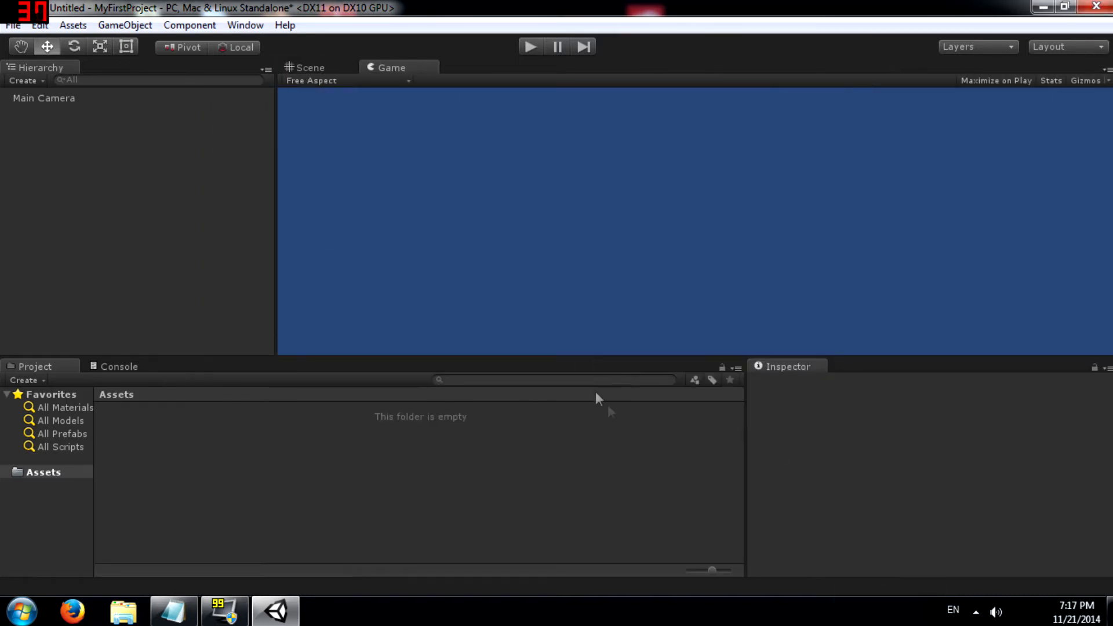
pyautogui.moveTo(777, 365); pyautogui.dragTo(589, 245)
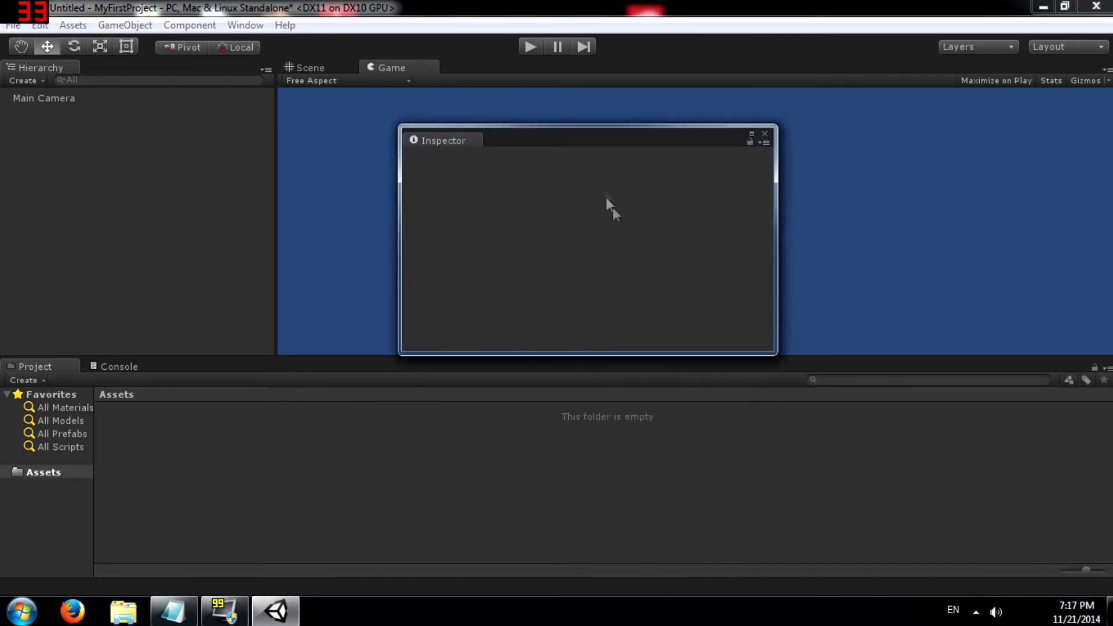
pyautogui.moveTo(776, 352); pyautogui.dragTo(1035, 550)
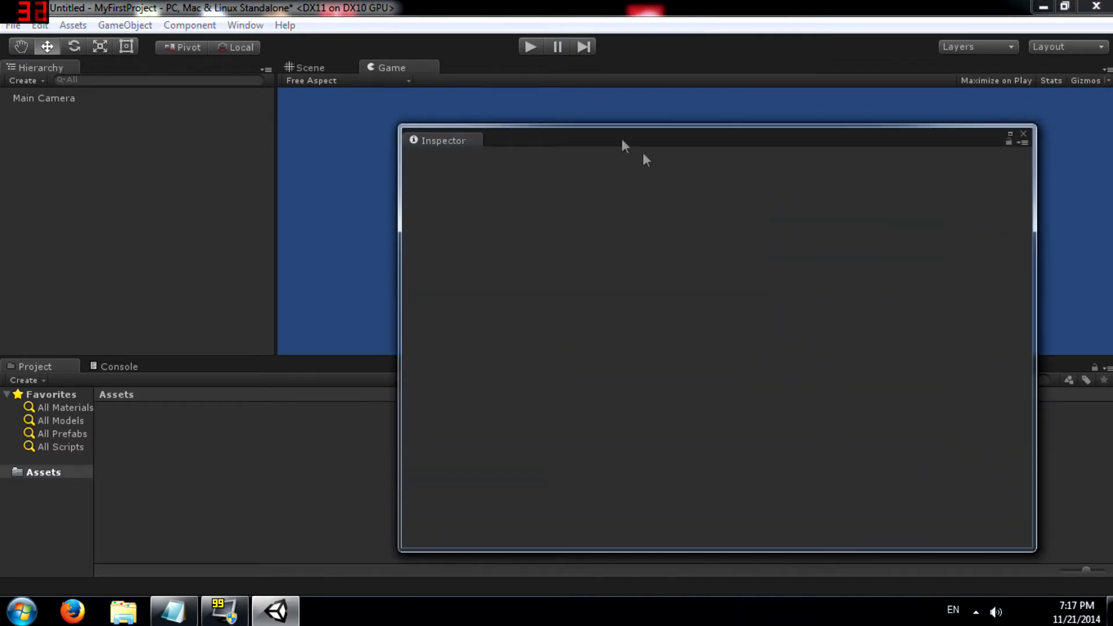
pyautogui.moveTo(400, 125); pyautogui.dragTo(133, 76)
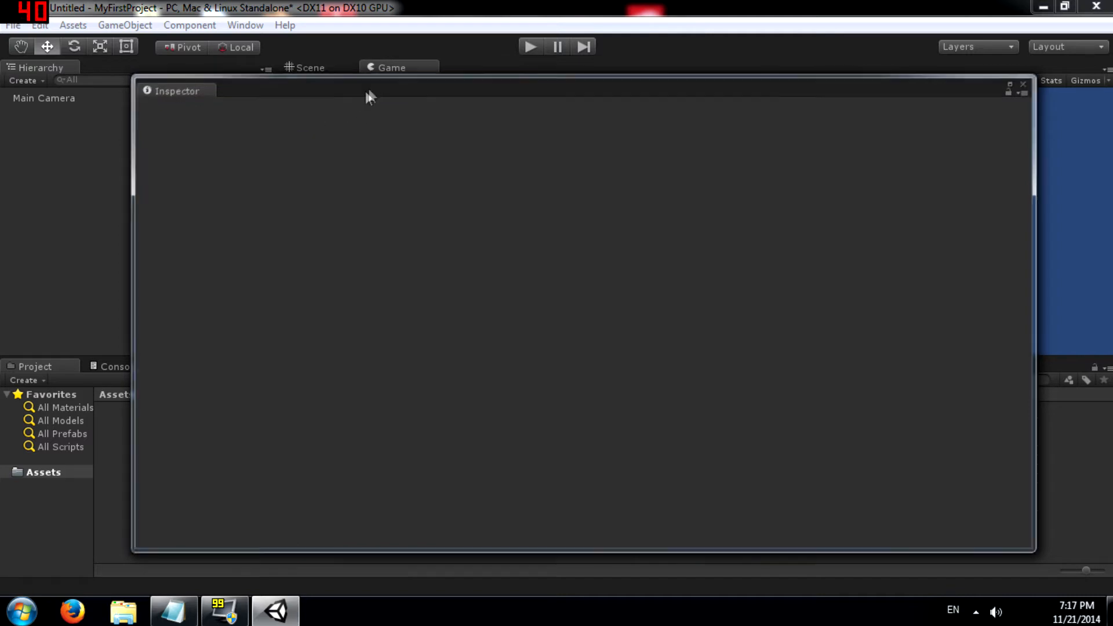
pyautogui.moveTo(370, 97); pyautogui.dragTo(345, 104)
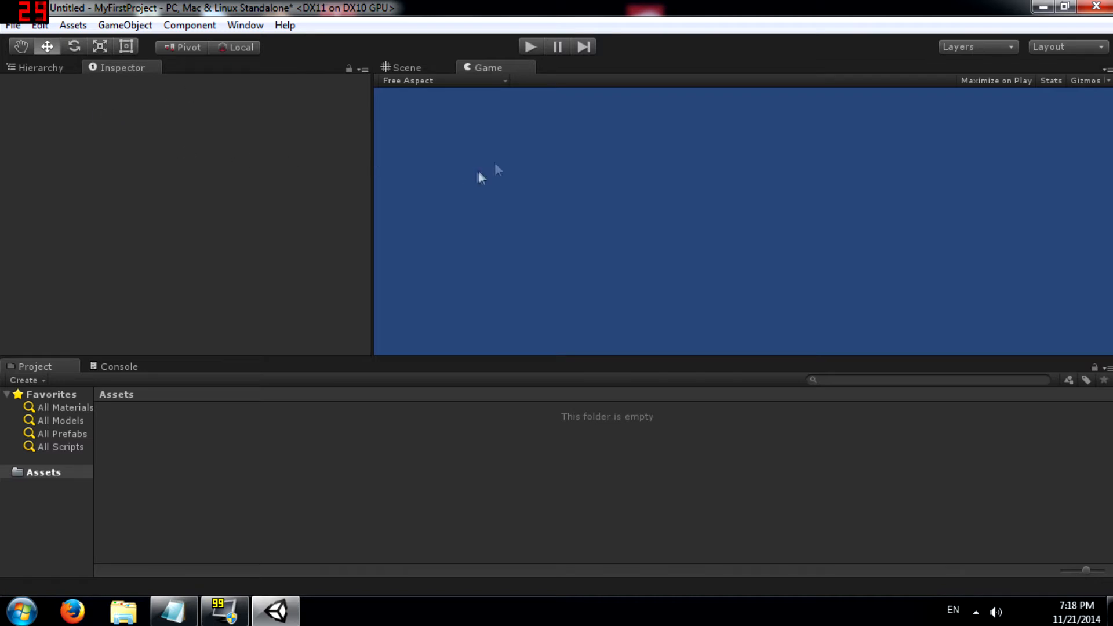
# - Try the 2 by 3 and 4 Split window layouts, and restore the Default layout
pyautogui.click(1077, 49)
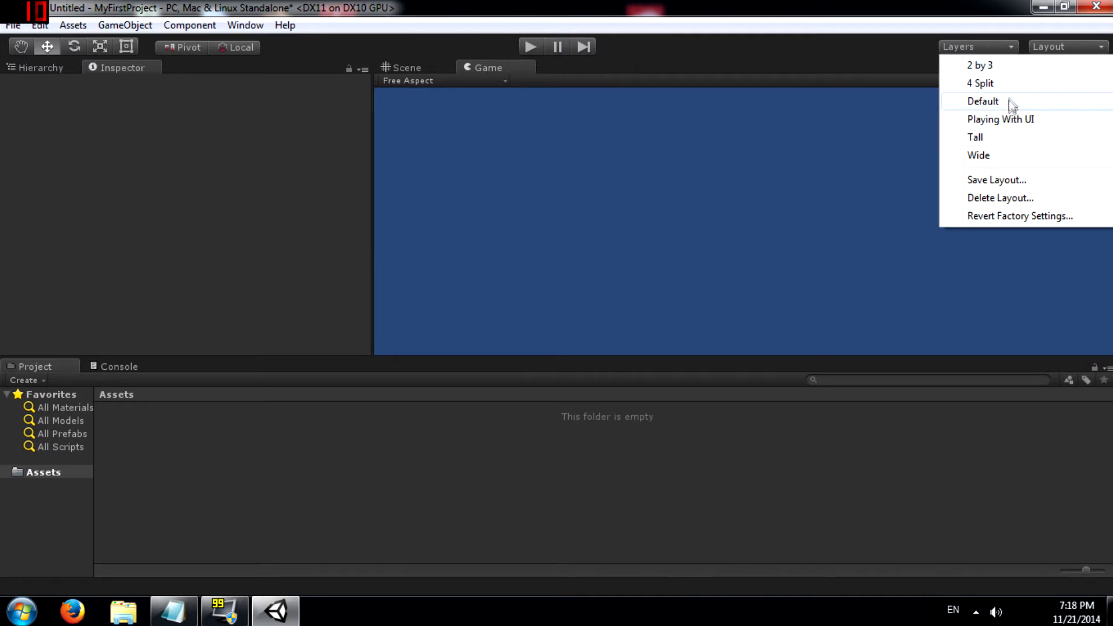
pyautogui.click(980, 66)
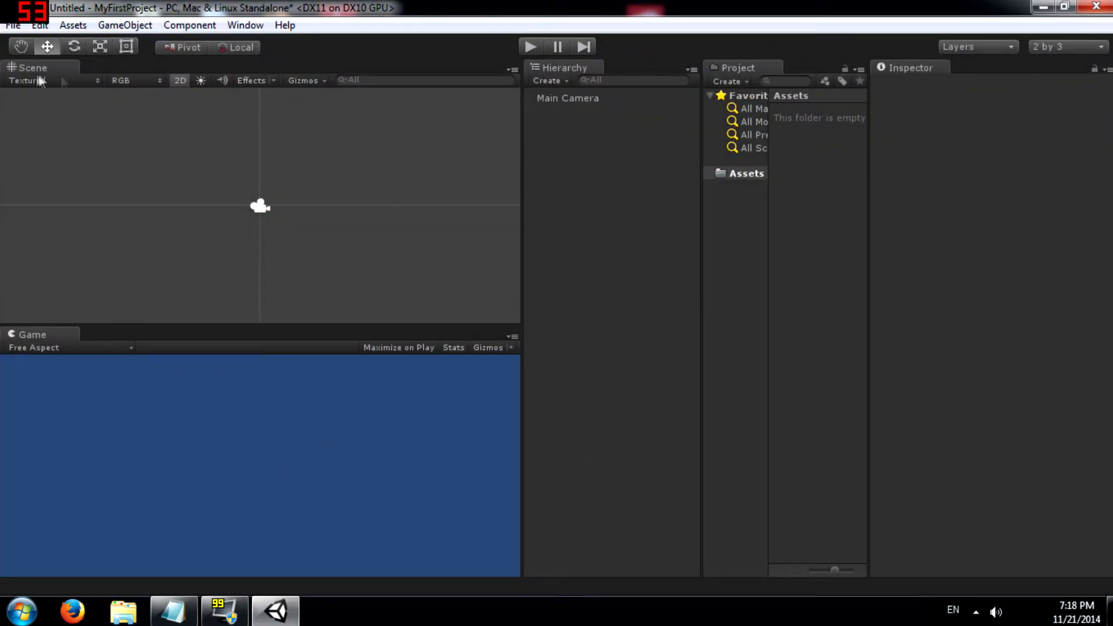
pyautogui.click(1067, 50)
pyautogui.click(1039, 82)
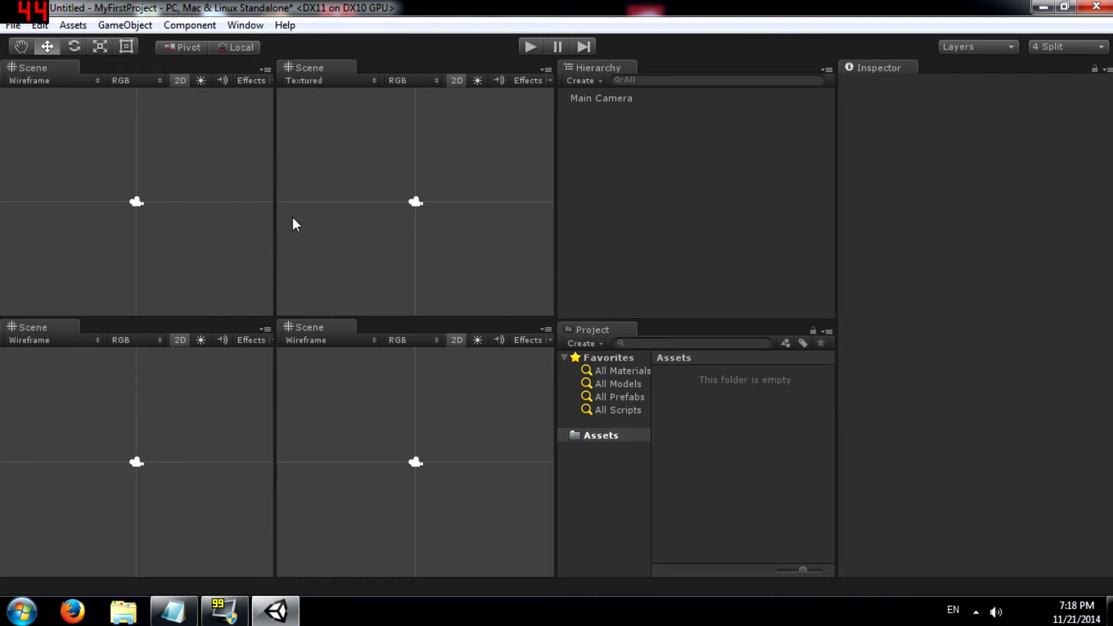
pyautogui.click(1067, 48)
pyautogui.click(985, 103)
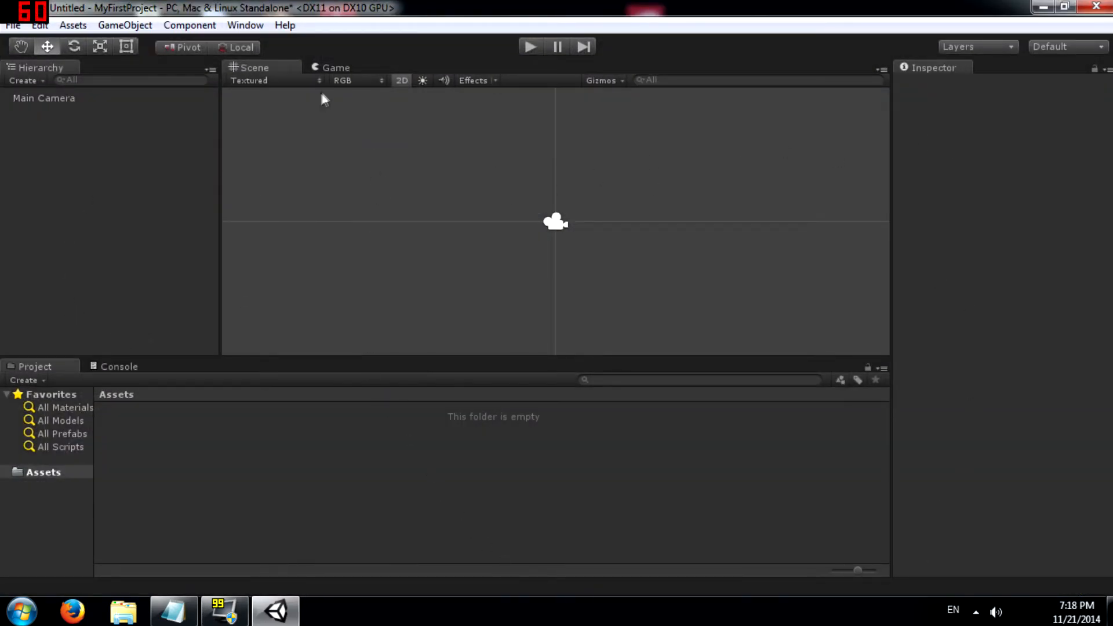
# - Customize the layout with a floating Game view, a wider Hierarchy, and the Console docked beneath the Hierarchy
pyautogui.moveTo(337, 66); pyautogui.dragTo(508, 467)
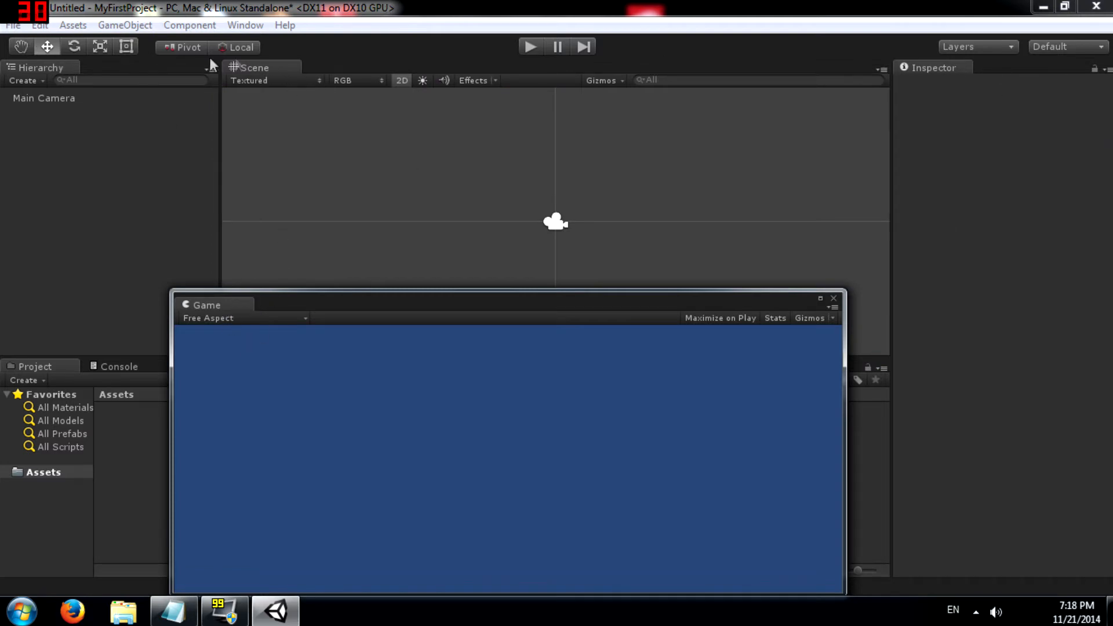
pyautogui.moveTo(49, 64); pyautogui.dragTo(353, 128)
pyautogui.moveTo(128, 367); pyautogui.dragTo(29, 238)
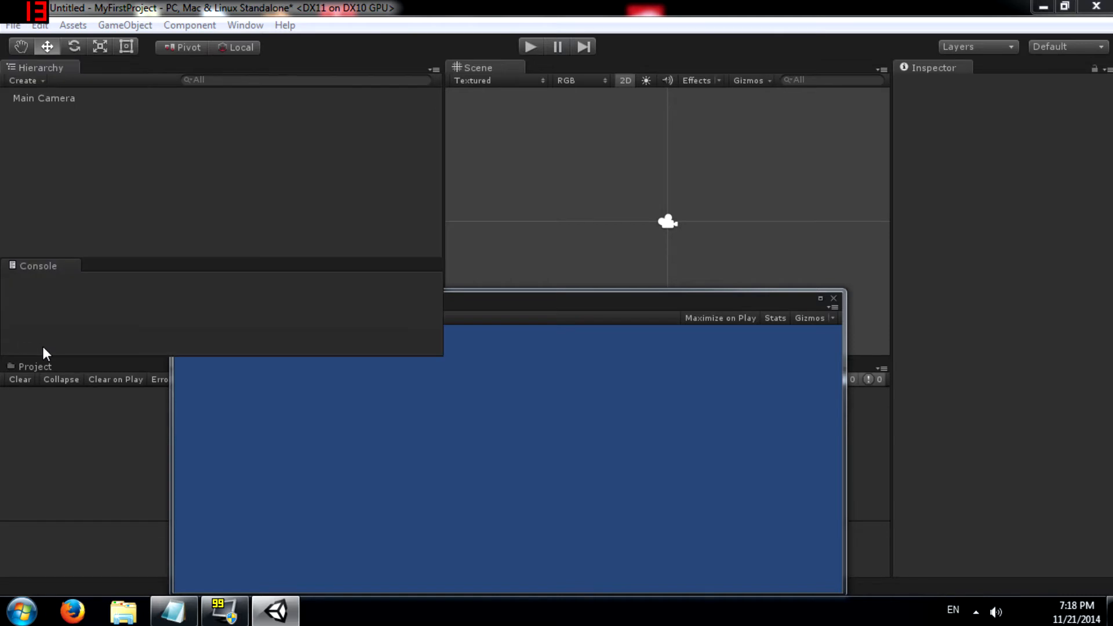
pyautogui.moveTo(332, 261); pyautogui.dragTo(326, 229)
pyautogui.moveTo(578, 305); pyautogui.dragTo(617, 187)
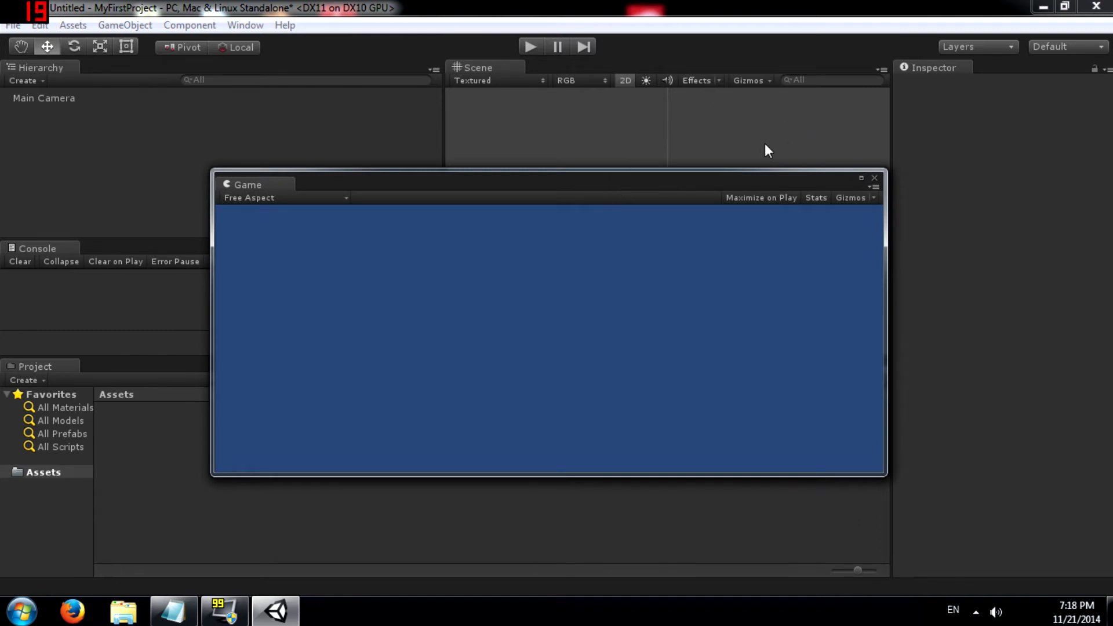
# - Save the current window arrangement as a layout named MyLayout
pyautogui.click(1082, 48)
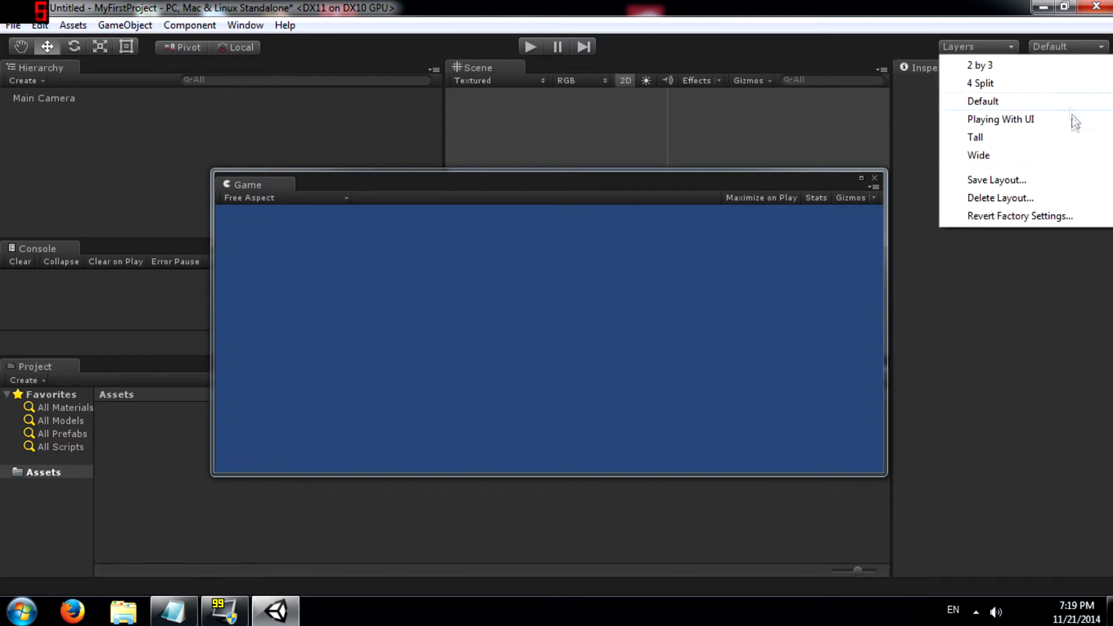
pyautogui.click(1004, 179)
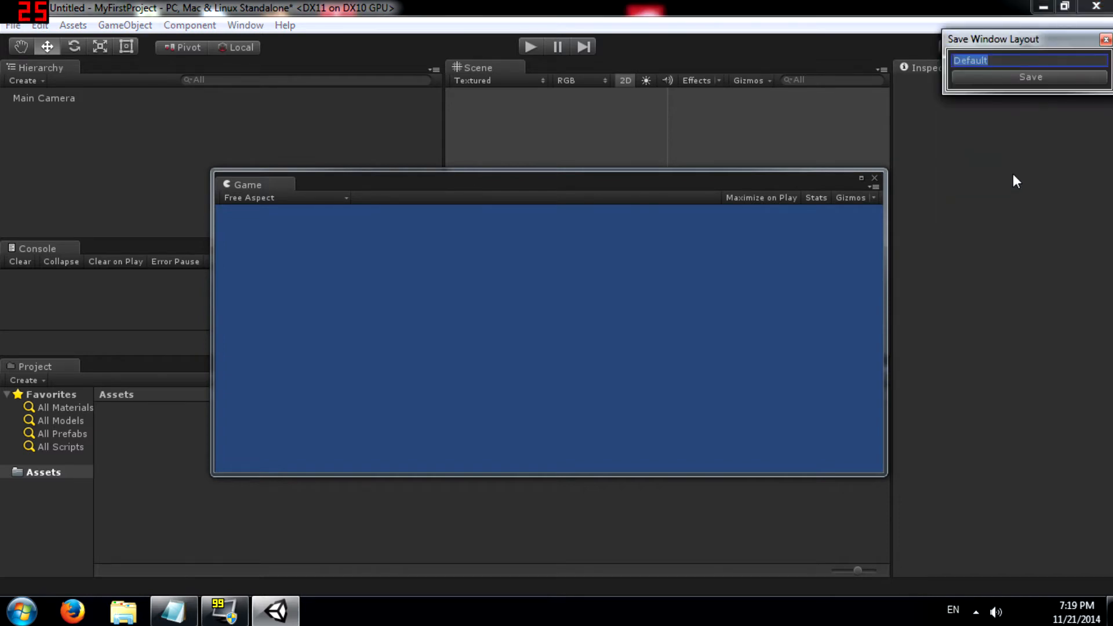
pyautogui.write('Custom')
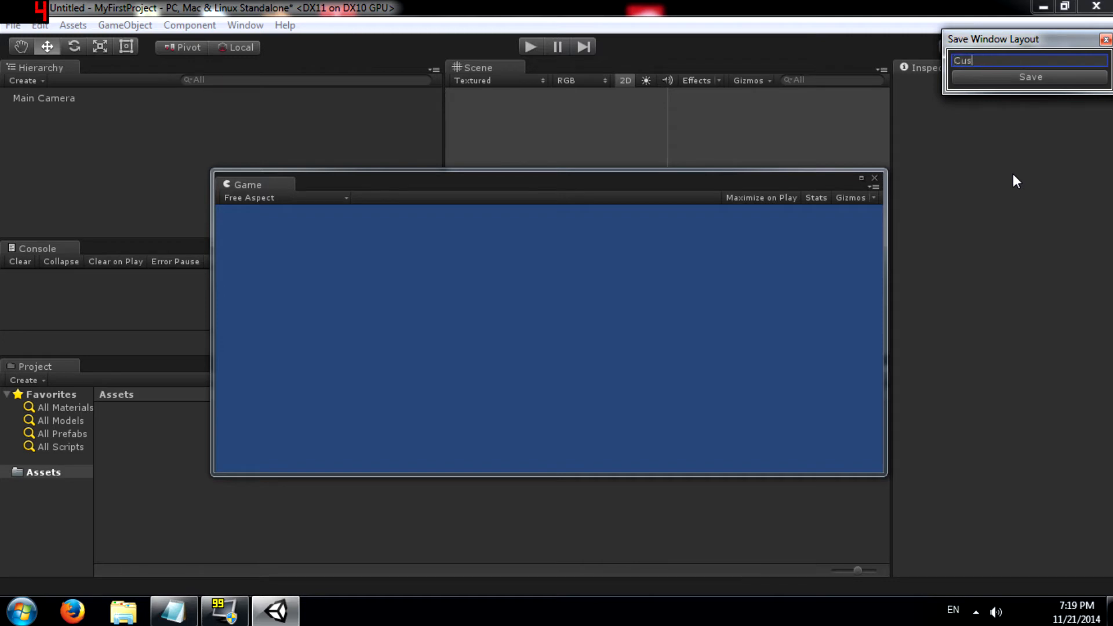
pyautogui.hotkey('ctrl', 'BackSpace')
pyautogui.write('MyLayout')
pyautogui.press('Return')
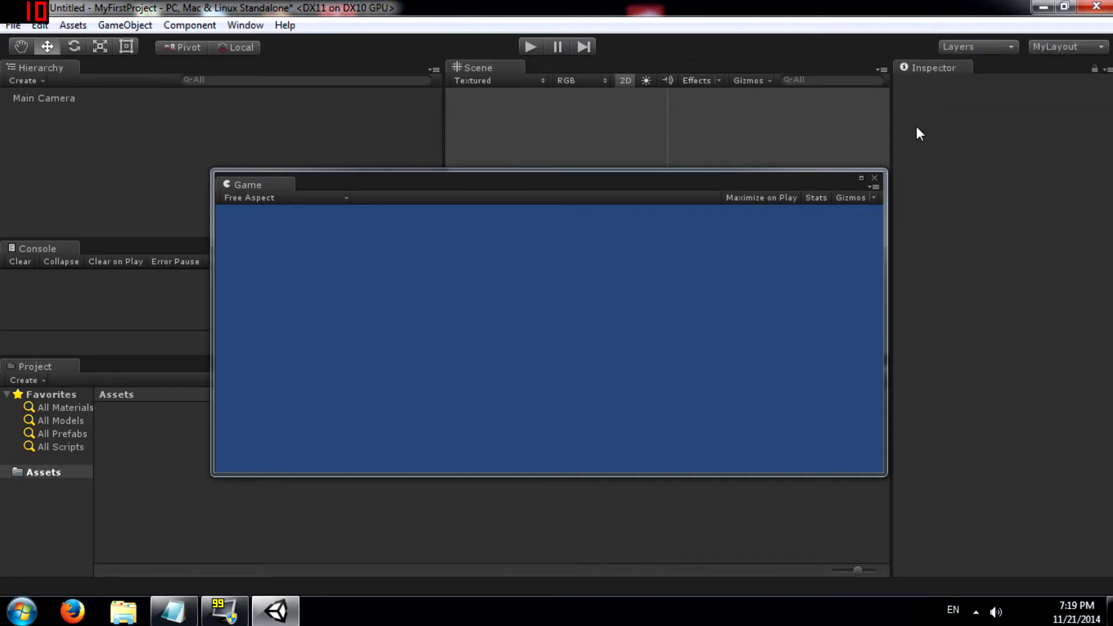
# - Switch through the Default, 2 by 3, 4 Split and MyLayout layouts, and end on the Default layout
pyautogui.click(1067, 47)
pyautogui.click(1032, 104)
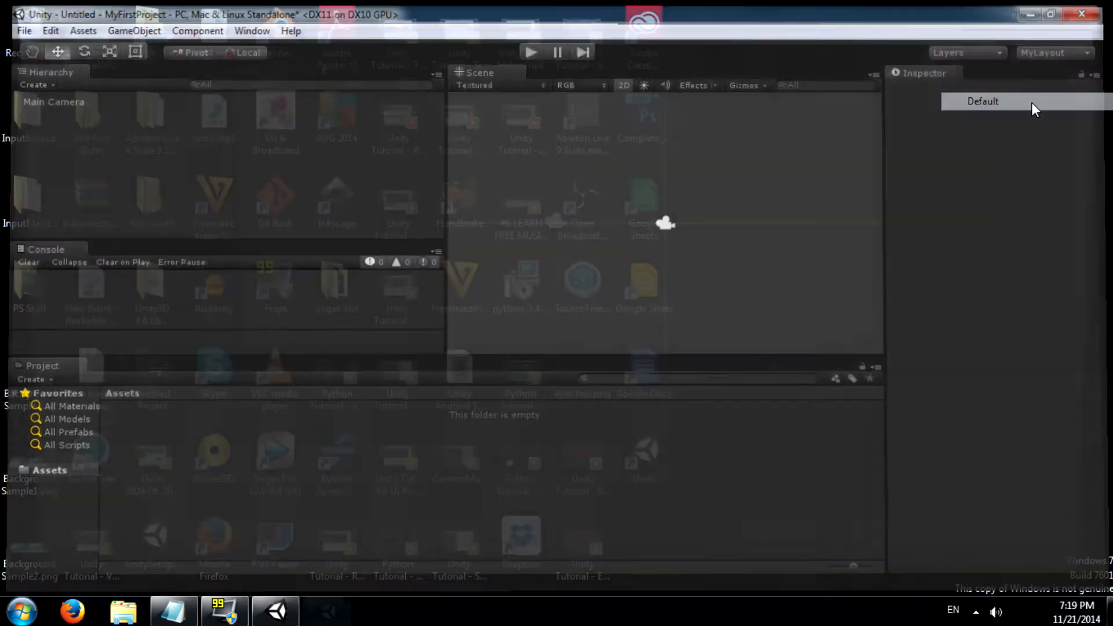
pyautogui.click(1078, 49)
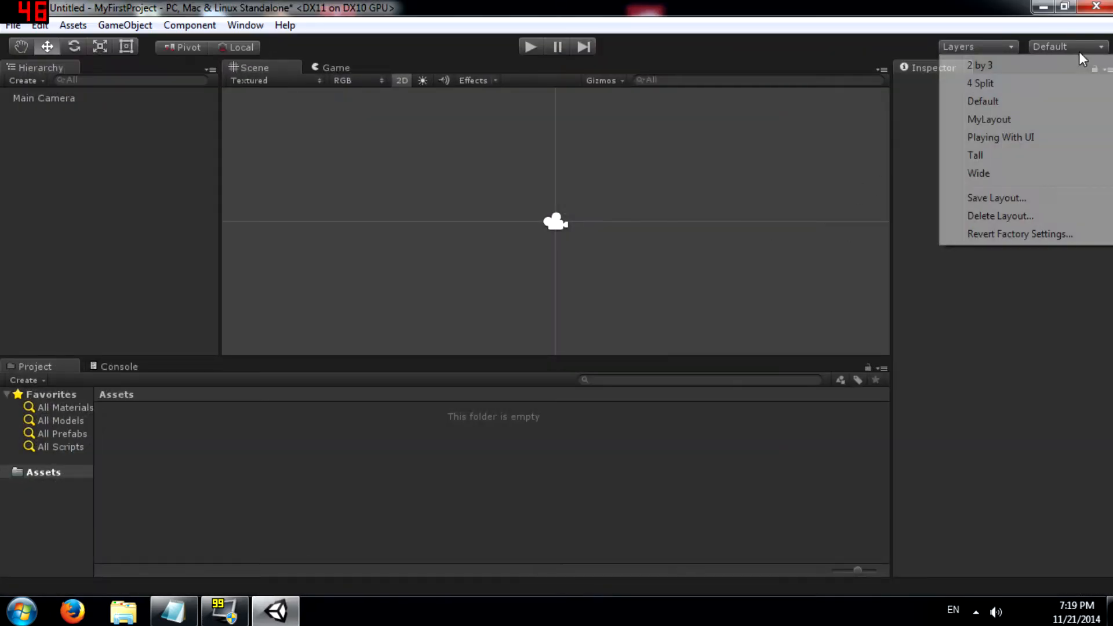
pyautogui.click(1010, 69)
pyautogui.click(1049, 47)
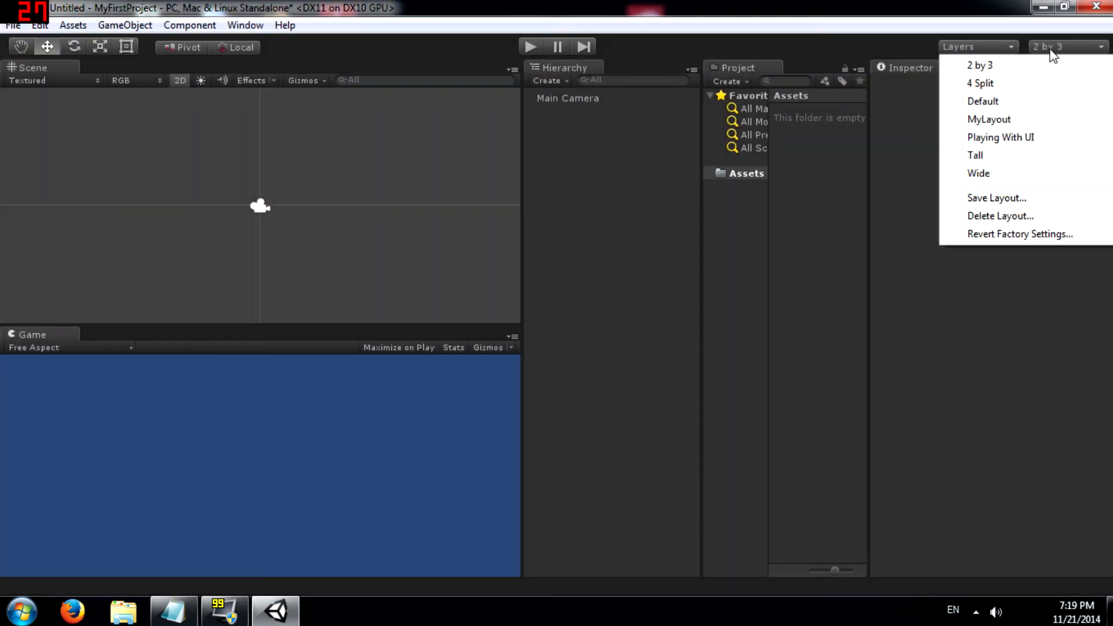
pyautogui.click(1049, 81)
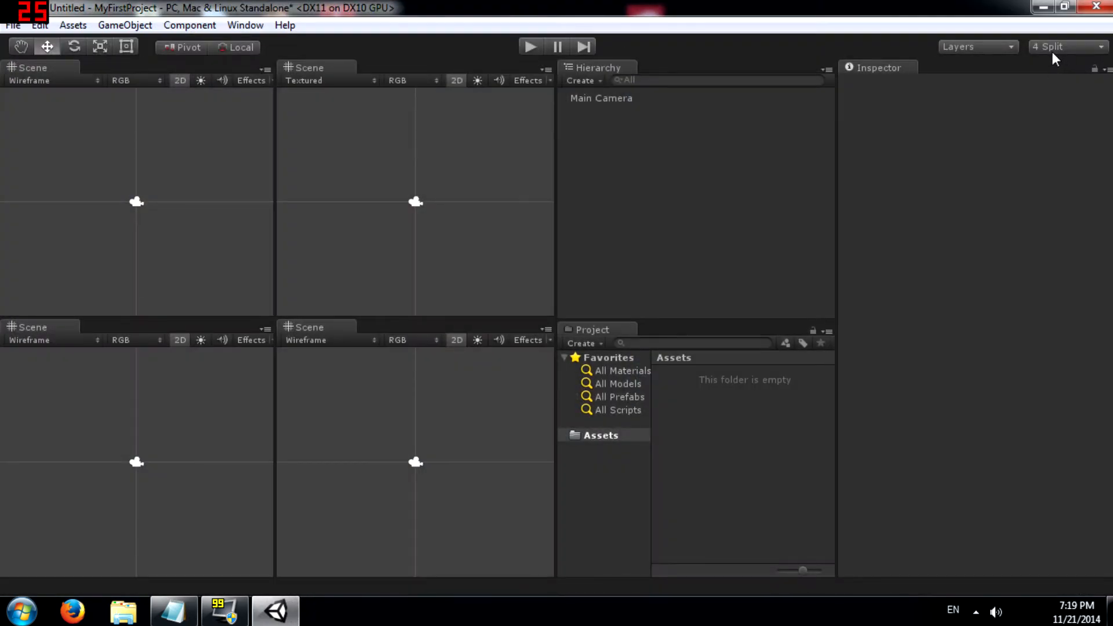
pyautogui.click(1051, 51)
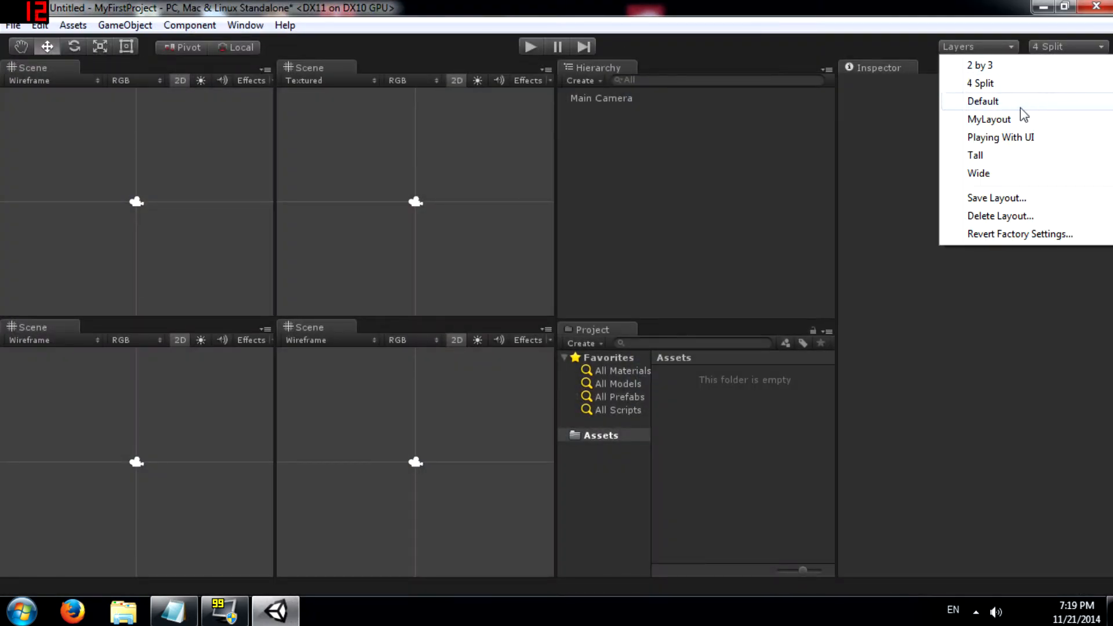
pyautogui.click(1015, 120)
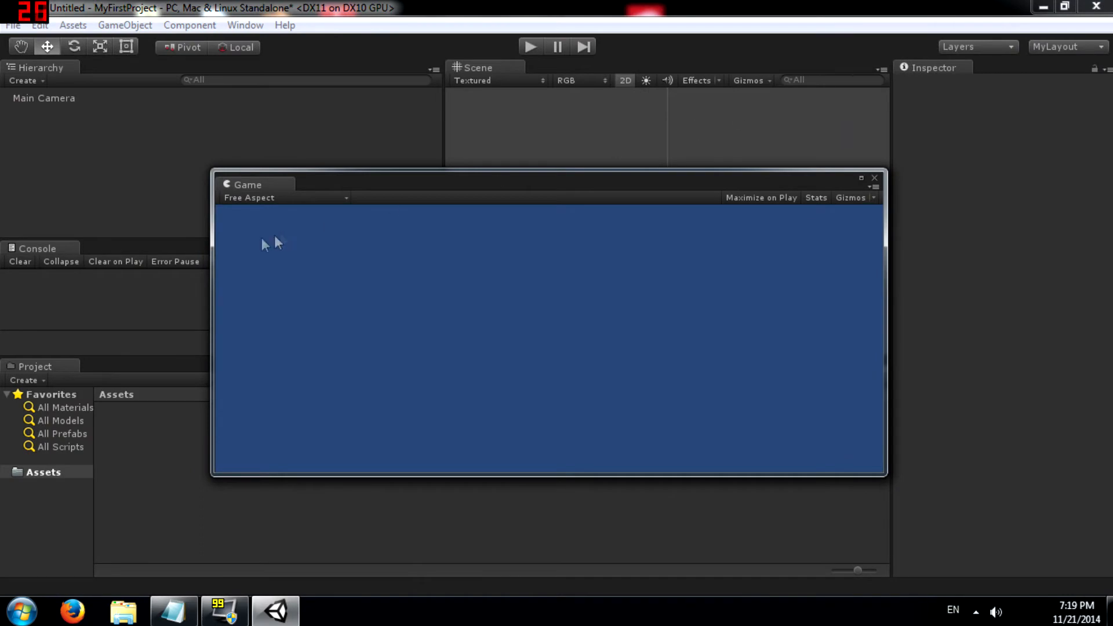
pyautogui.click(1067, 47)
pyautogui.click(1008, 98)
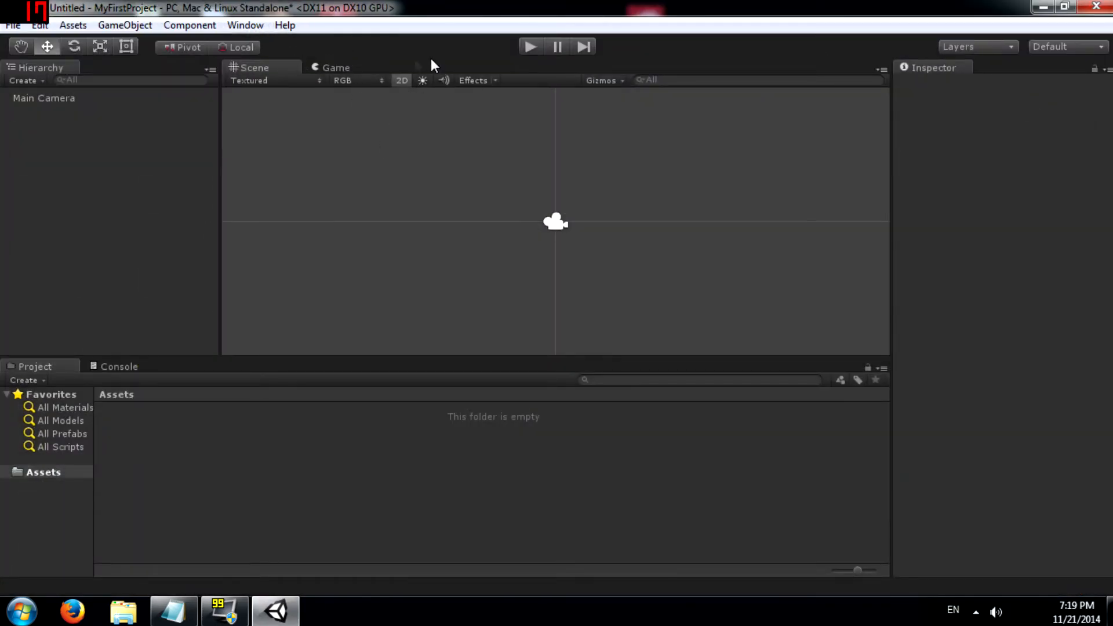
# - Detach and close the Game view, and reopen it as a floating window
pyautogui.moveTo(332, 70); pyautogui.dragTo(670, 116)
pyautogui.click(747, 117)
pyautogui.click(237, 24)
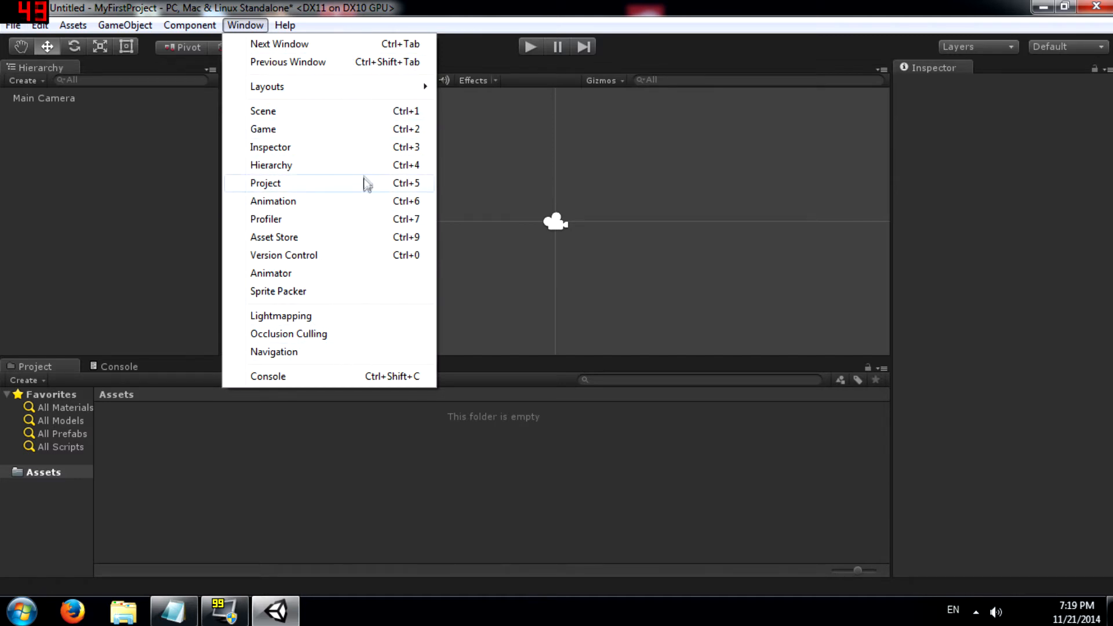
pyautogui.click(293, 128)
# - Open the Animation and Profiler views as floating windows, reposition them over the editor, and close the Profiler
pyautogui.click(231, 26)
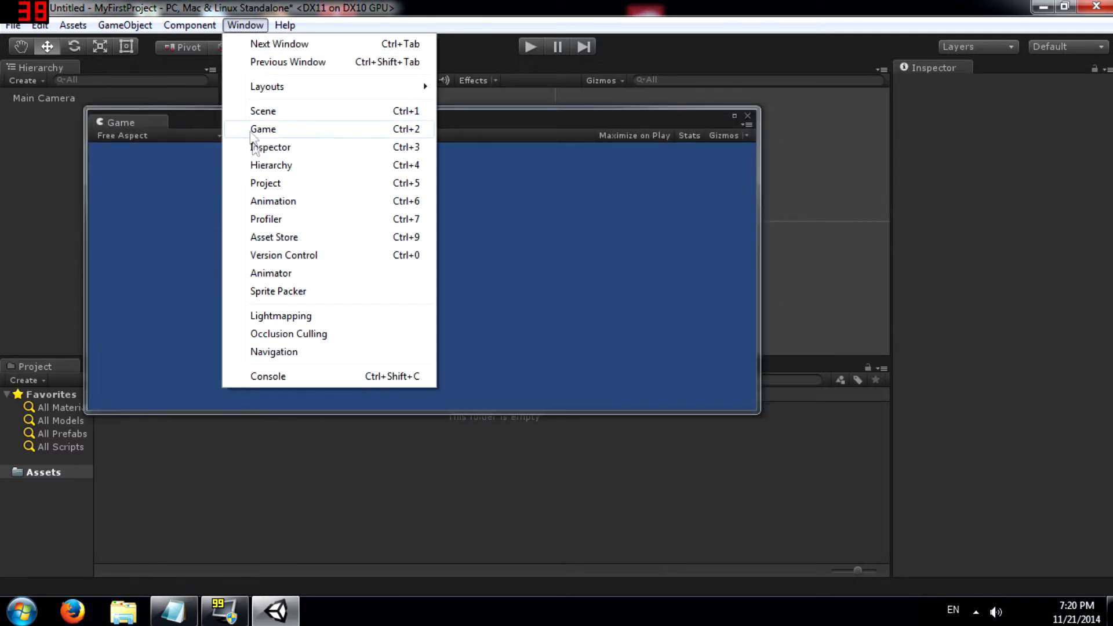
pyautogui.click(298, 202)
pyautogui.moveTo(499, 125); pyautogui.dragTo(602, 321)
pyautogui.click(240, 26)
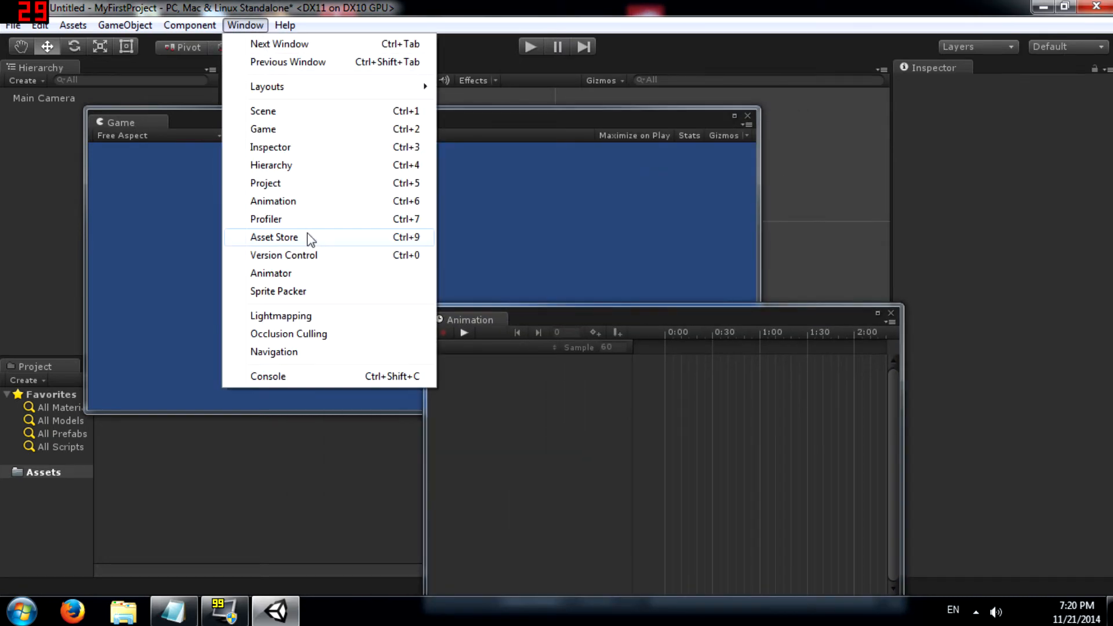
pyautogui.click(319, 218)
pyautogui.moveTo(371, 96); pyautogui.dragTo(222, 210)
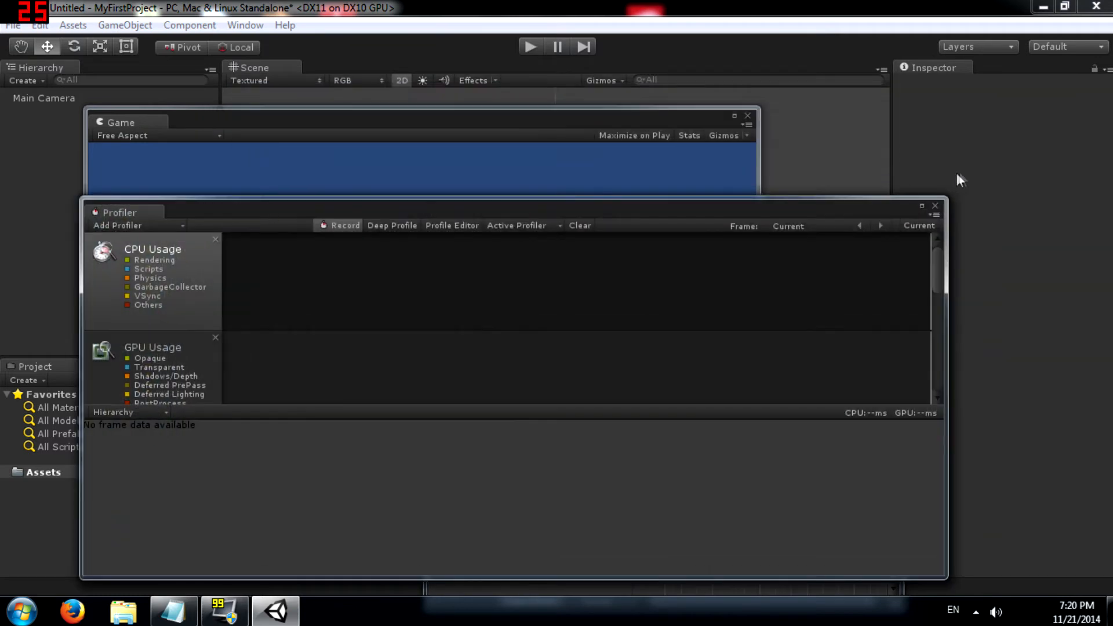
pyautogui.click(935, 206)
# - Try to open the Asset Store, and restore the Default layout to clear the floating windows
pyautogui.click(249, 27)
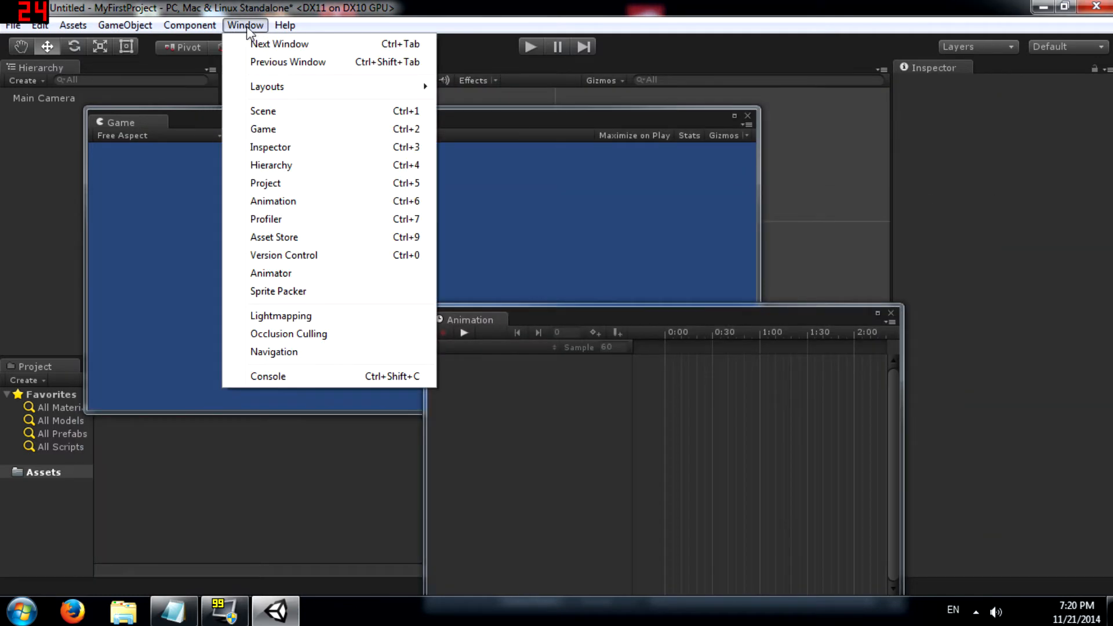
pyautogui.click(323, 238)
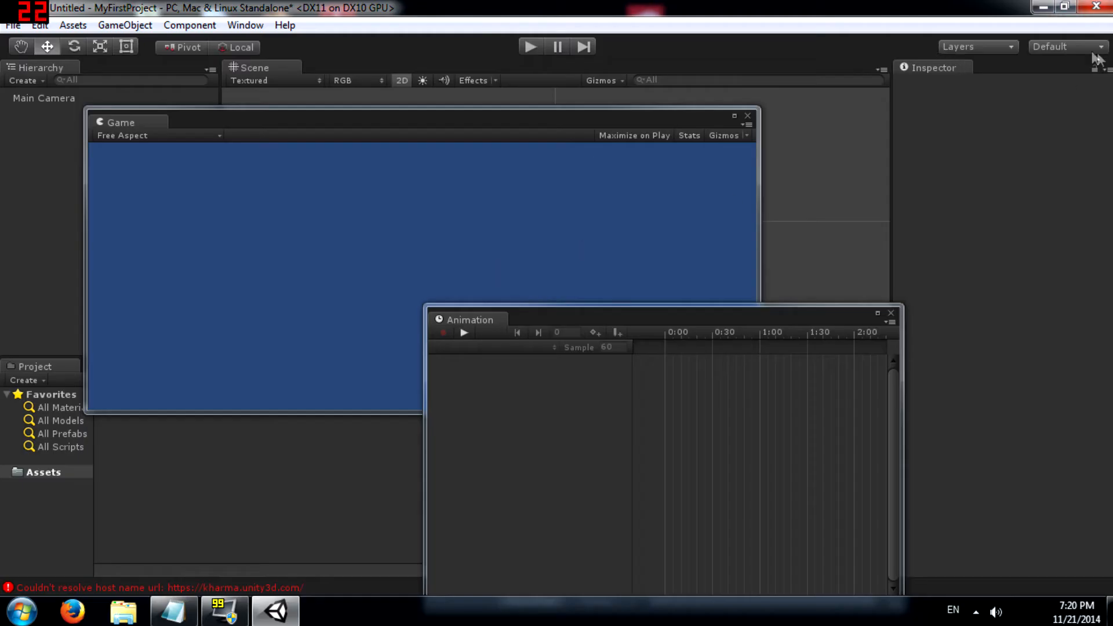
pyautogui.click(1092, 51)
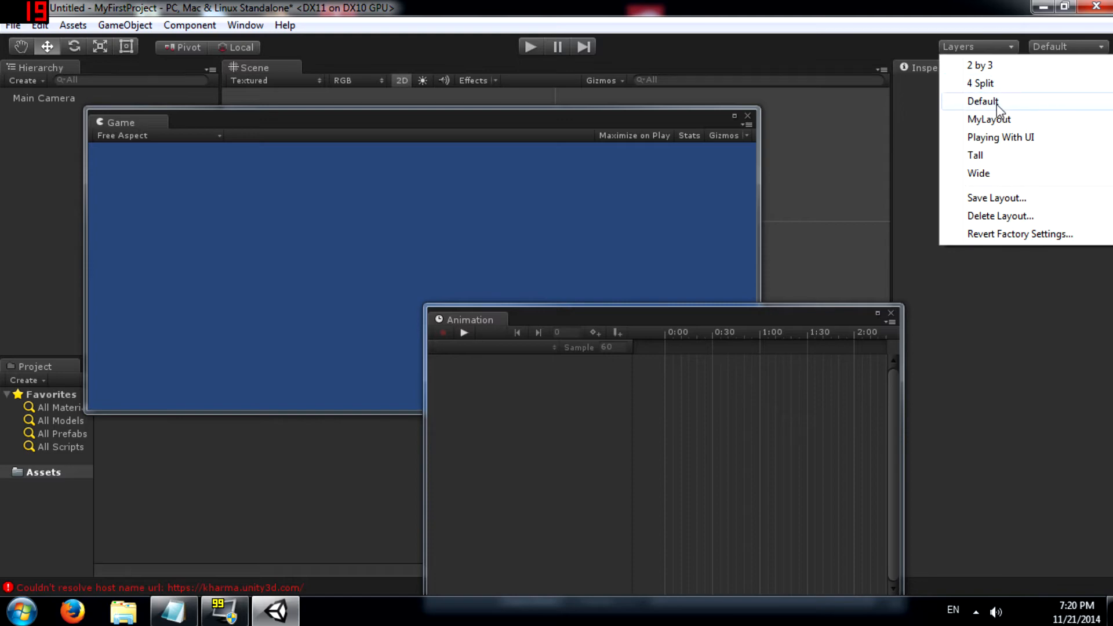
pyautogui.click(998, 101)
pyautogui.click(245, 25)
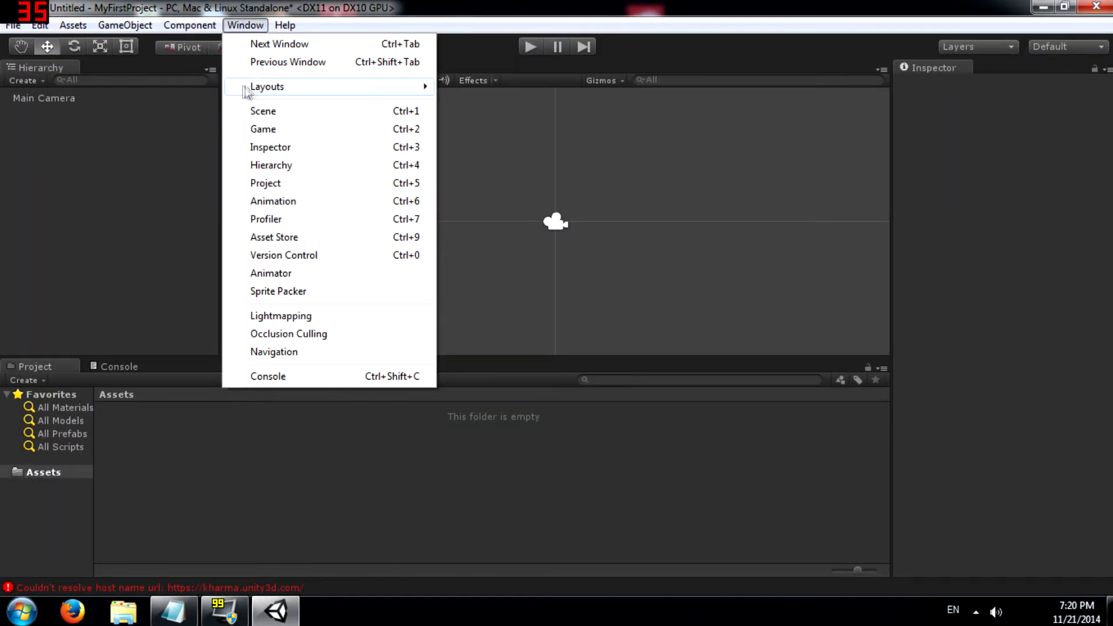
pyautogui.moveTo(360, 91)
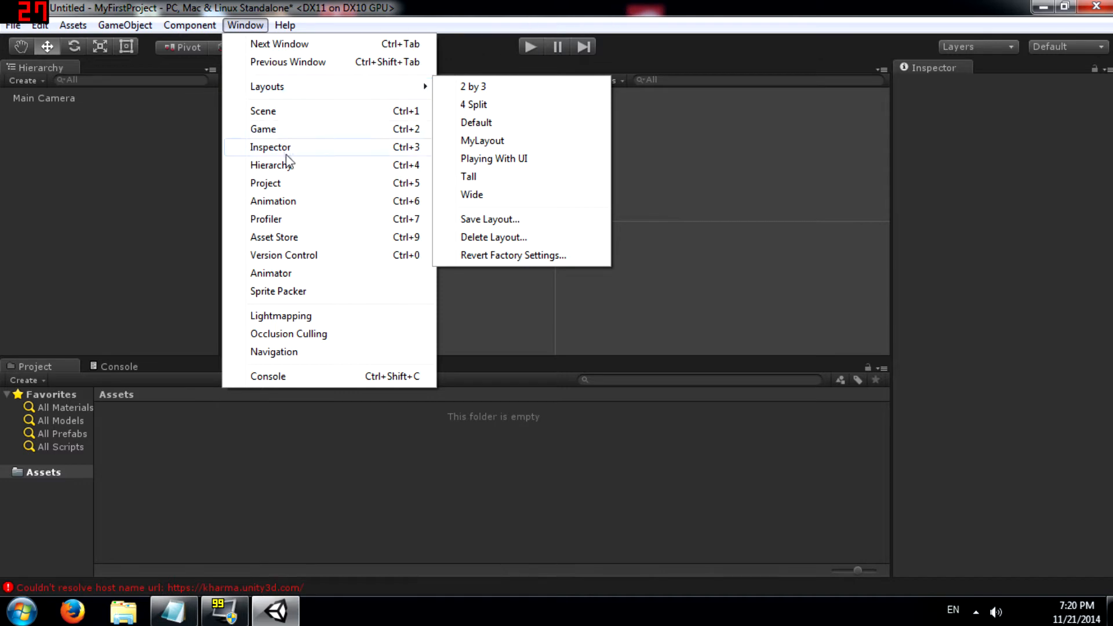
pyautogui.click(593, 293)
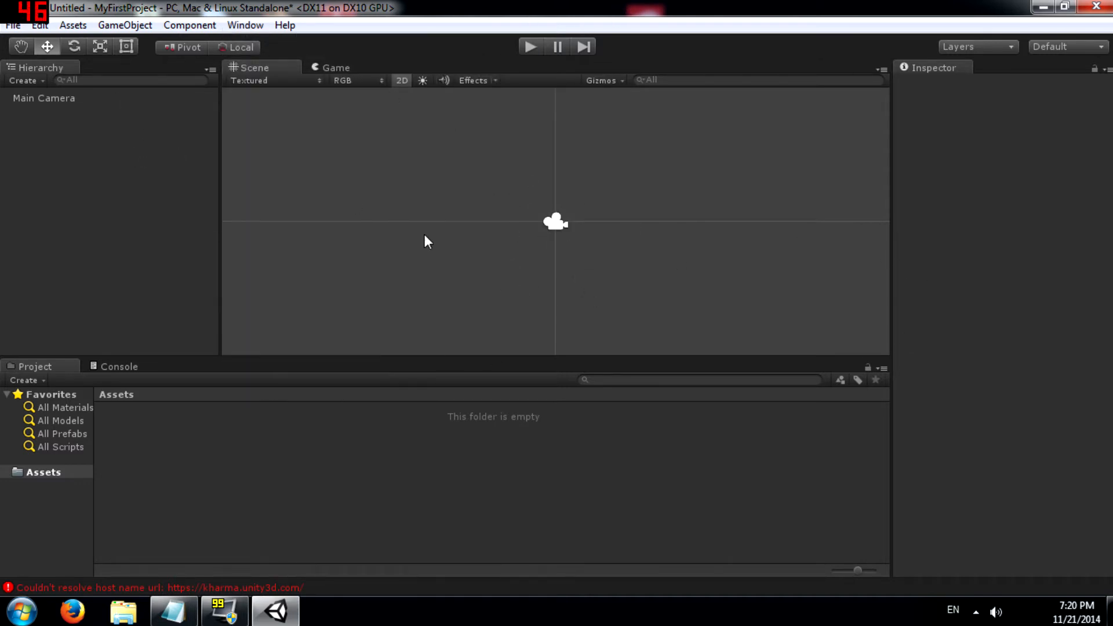
pyautogui.click(239, 25)
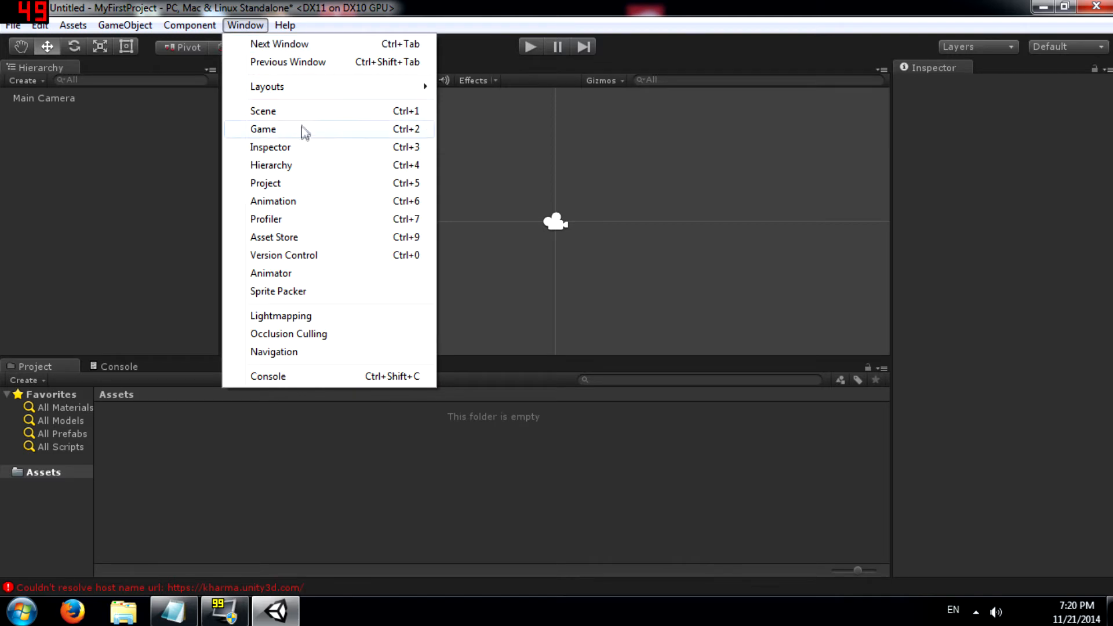
pyautogui.click(603, 280)
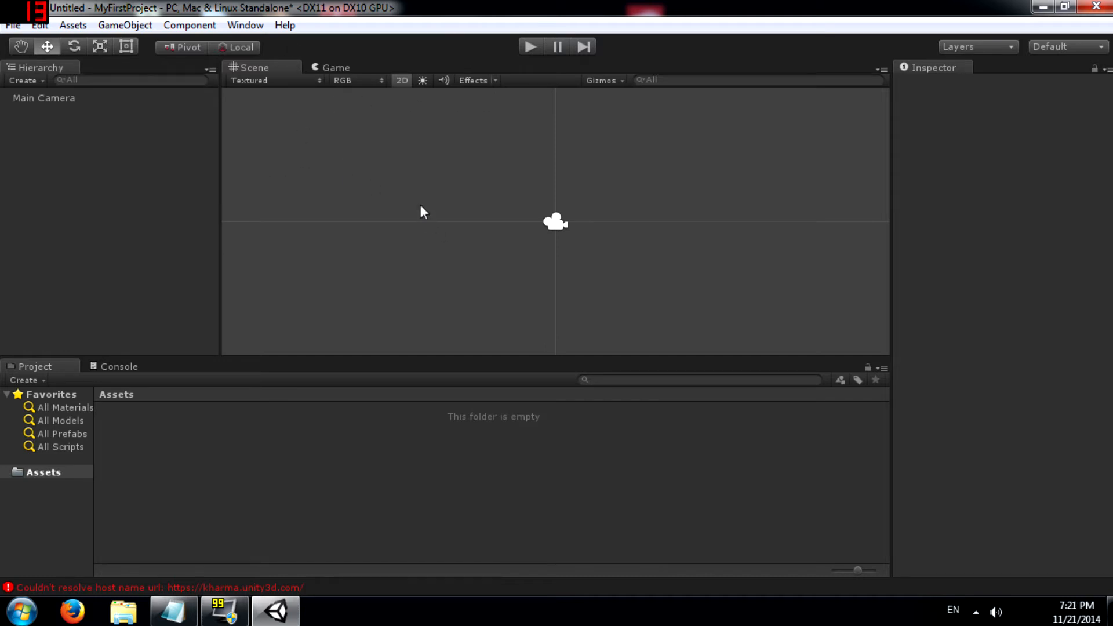
pyautogui.scroll(-3, 490, 226)
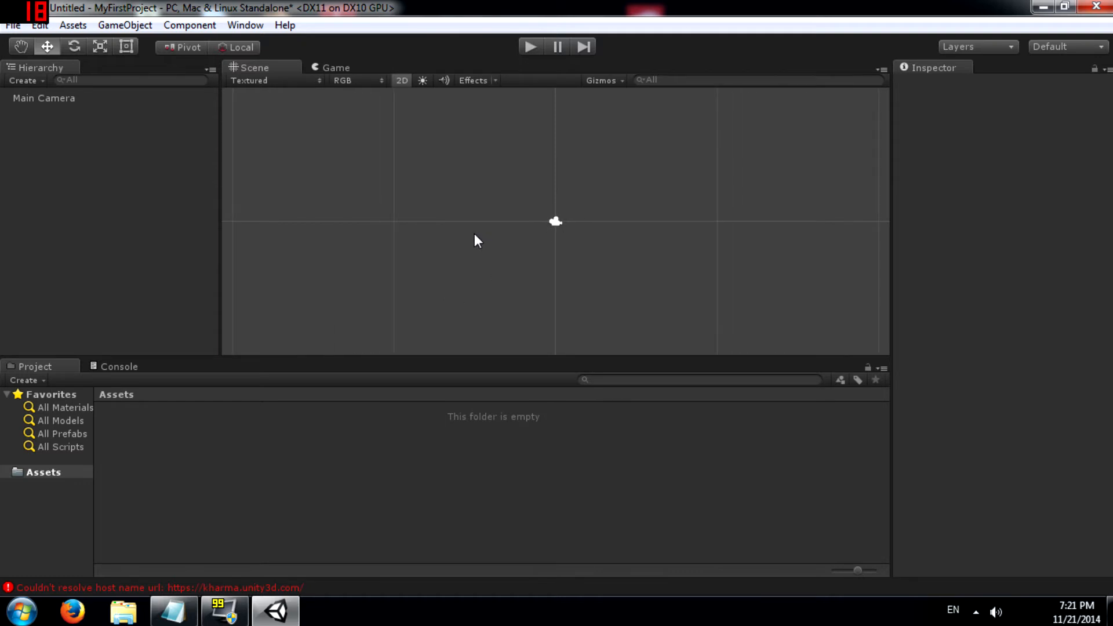
pyautogui.scroll(3, 529, 239)
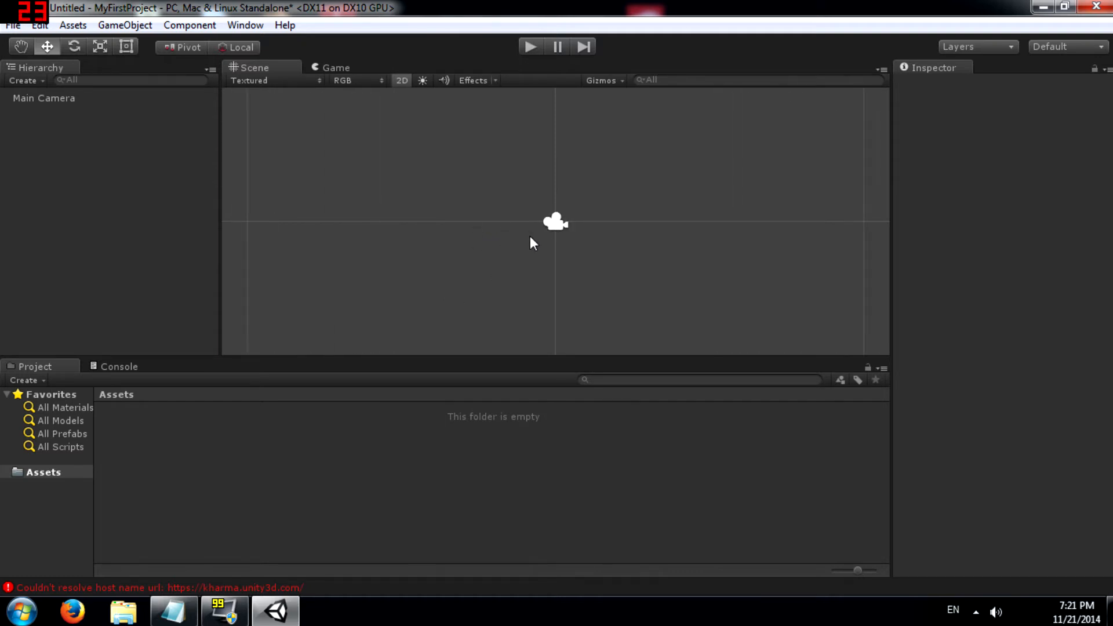
pyautogui.scroll(-3, 524, 239)
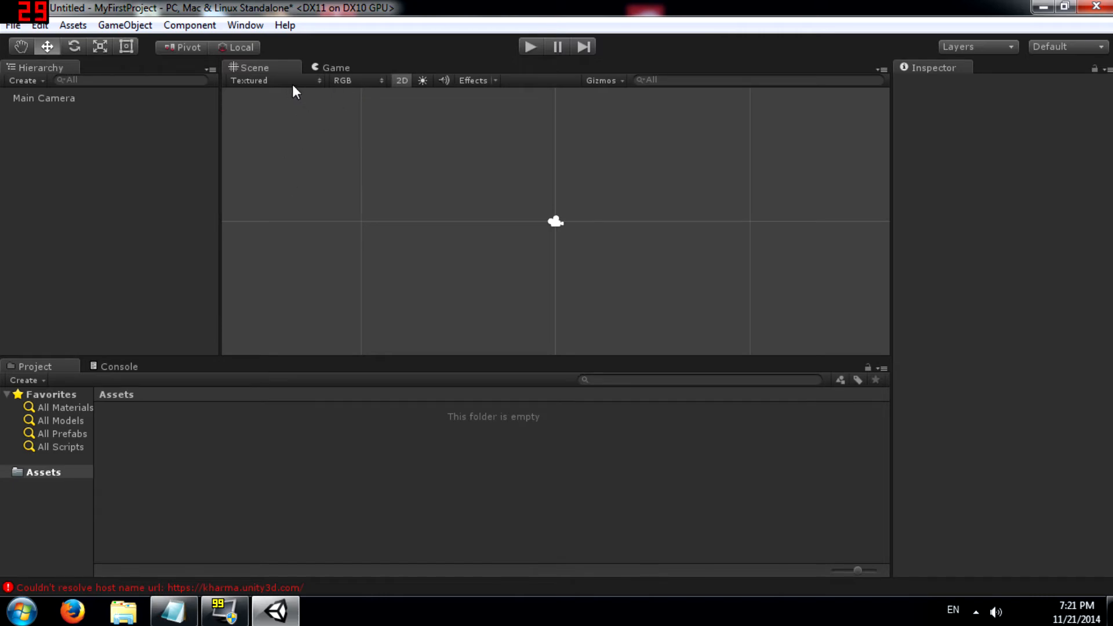
# - Add a second Scene tab beside the Game view and detach it as a floating window
pyautogui.rightClick(272, 63)
pyautogui.moveTo(319, 116)
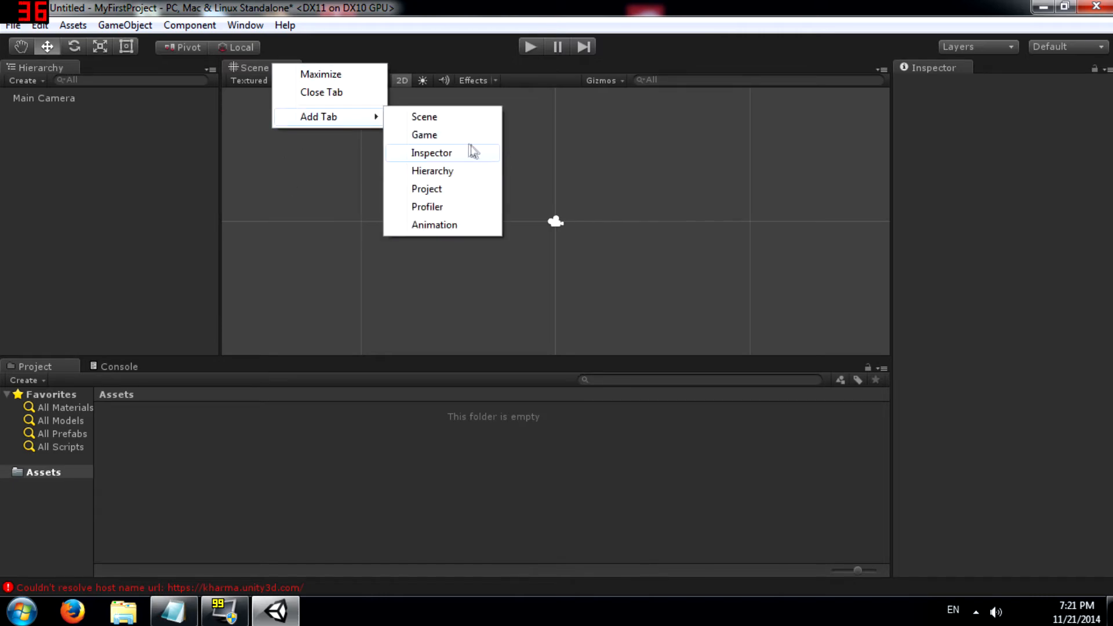
pyautogui.click(426, 117)
pyautogui.moveTo(425, 68); pyautogui.dragTo(427, 358)
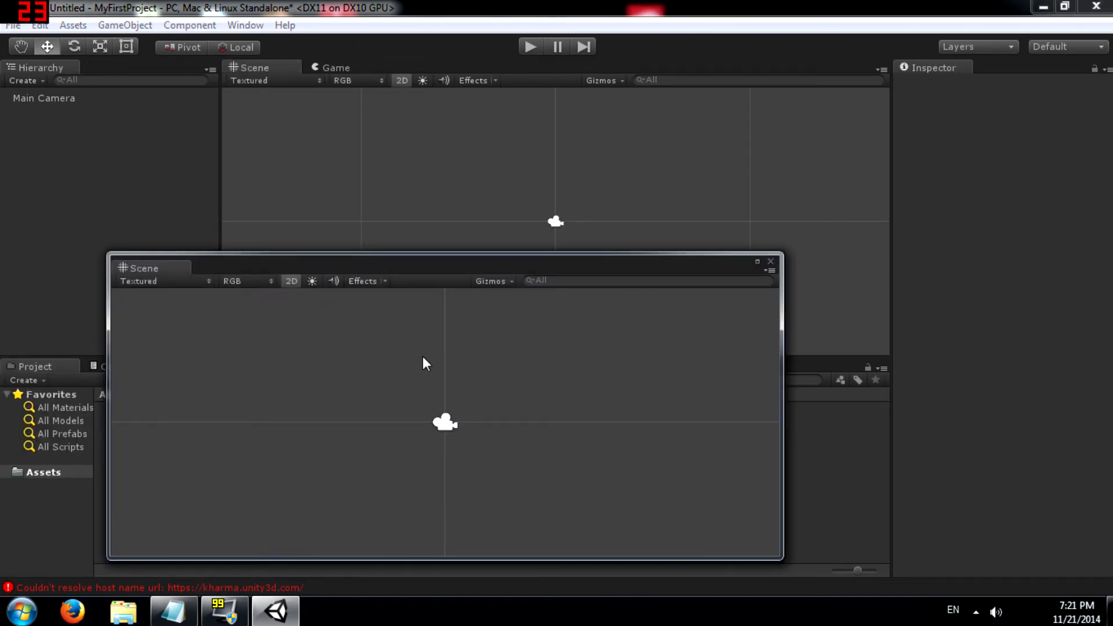
# - Zoom the floating Scene view out independently of the docked one, reposition its window, and close it
pyautogui.scroll(-5, 412, 389)
pyautogui.scroll(-3, 530, 412)
pyautogui.scroll(2, 532, 413)
pyautogui.moveTo(381, 260); pyautogui.dragTo(418, 305)
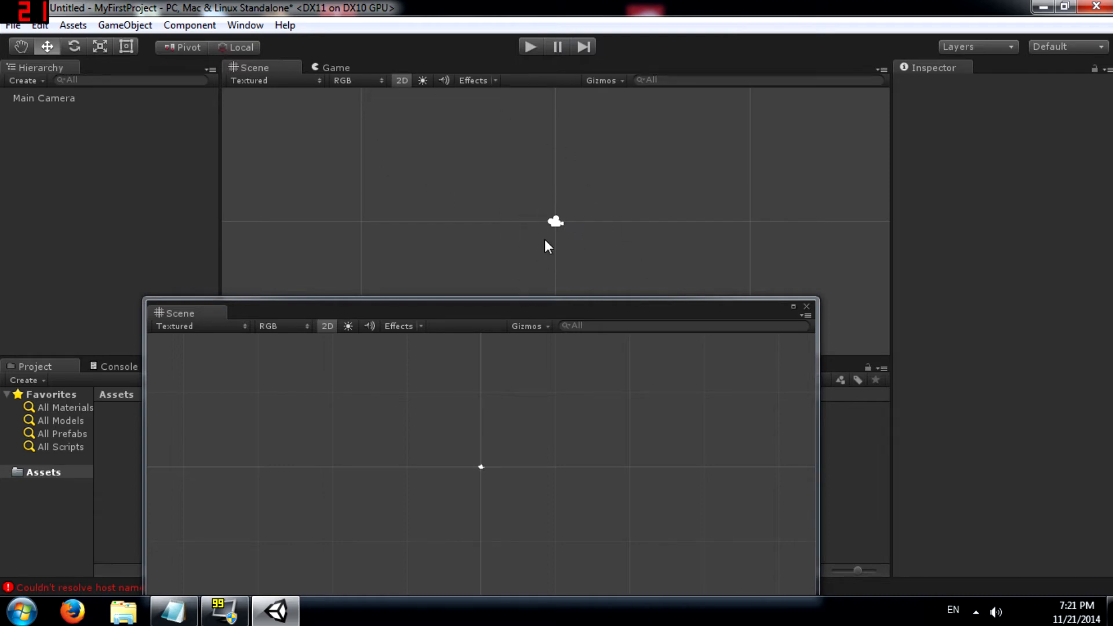
pyautogui.click(806, 306)
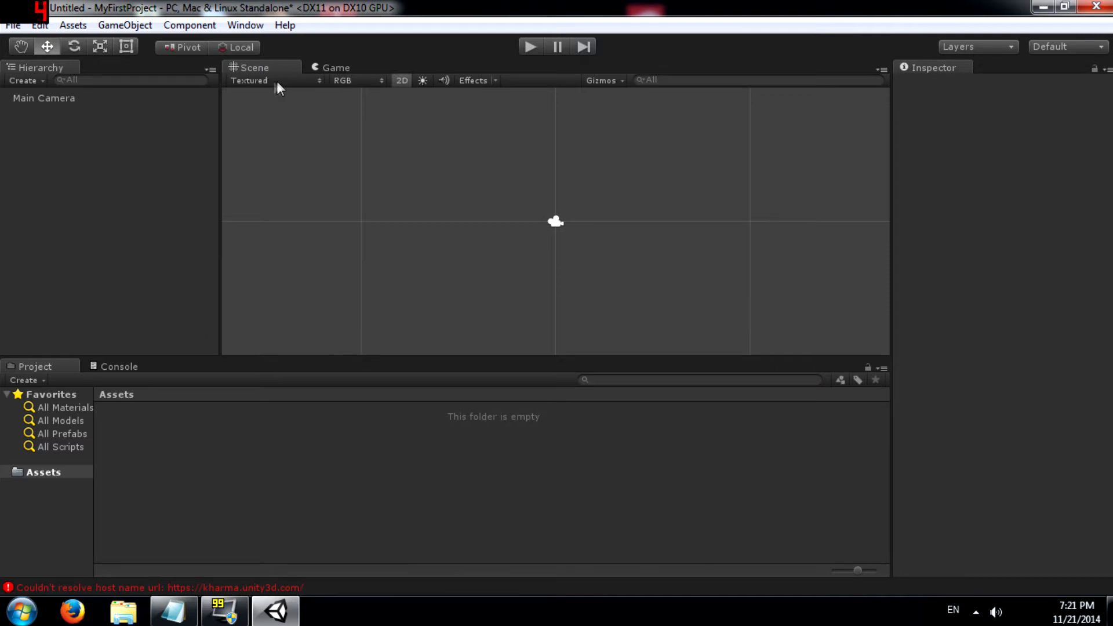
# - Add two extra Scene tabs to the group holding the Scene and Game views
pyautogui.rightClick(284, 64)
pyautogui.moveTo(337, 121)
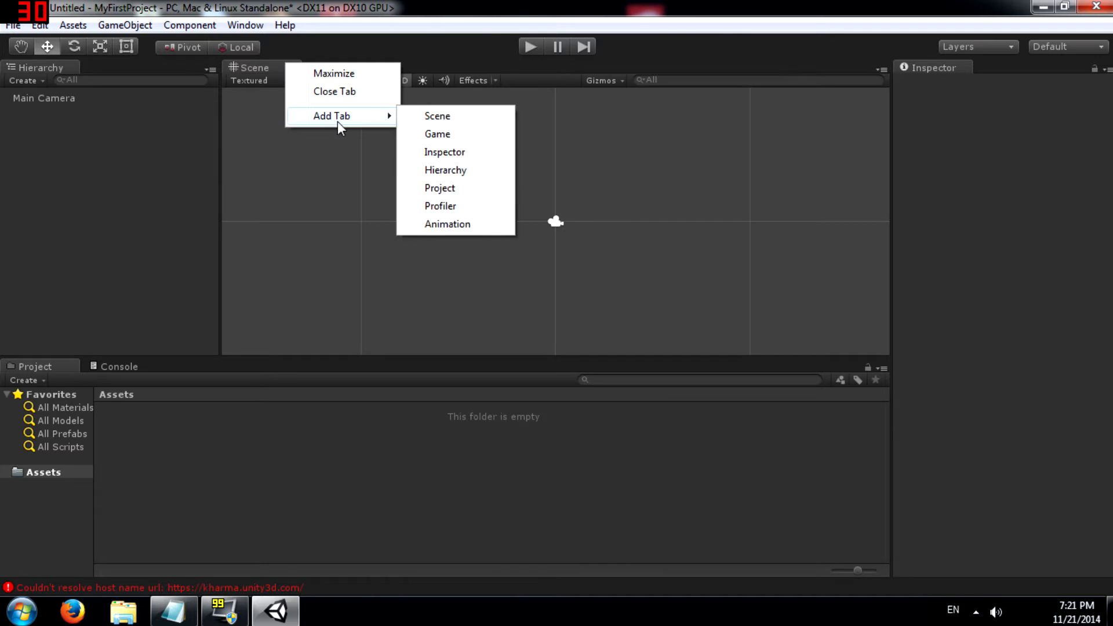
pyautogui.click(436, 115)
pyautogui.click(257, 25)
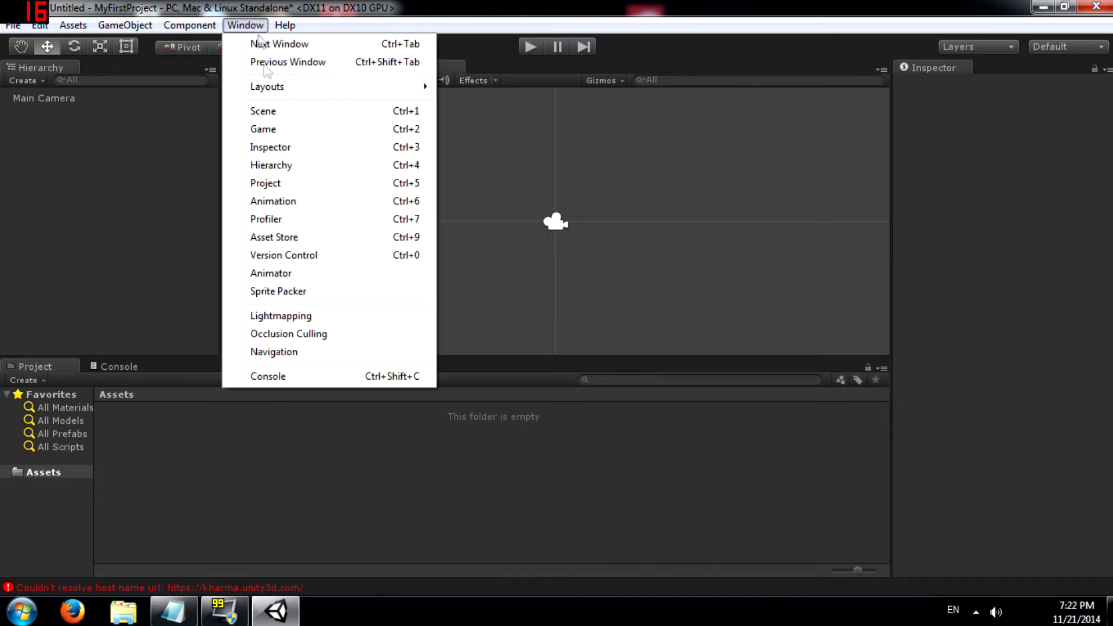
pyautogui.click(270, 111)
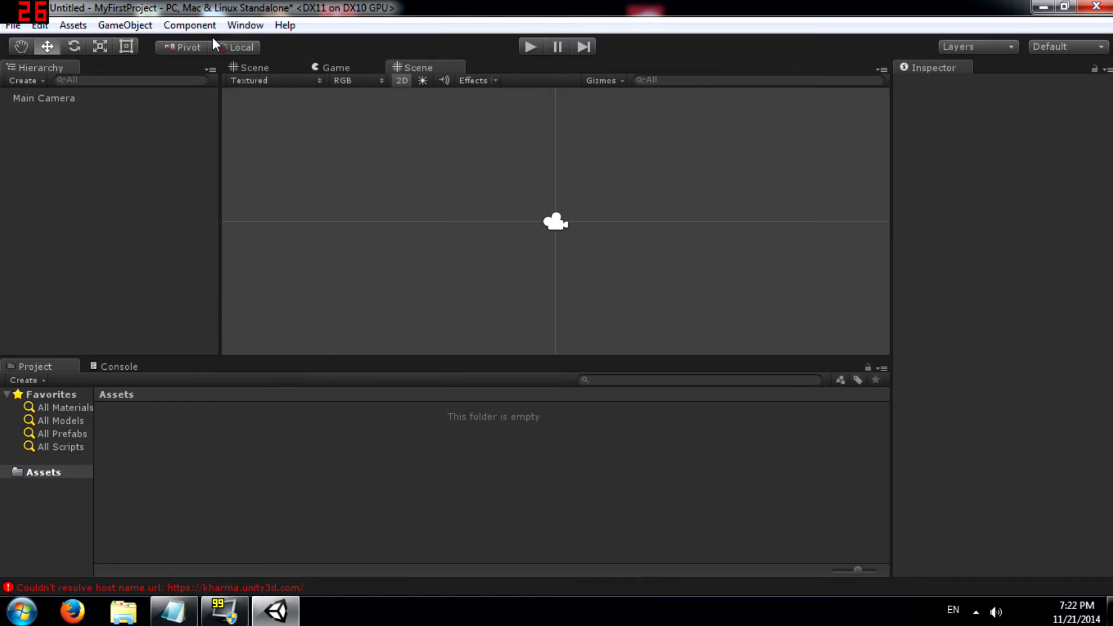
pyautogui.rightClick(403, 68)
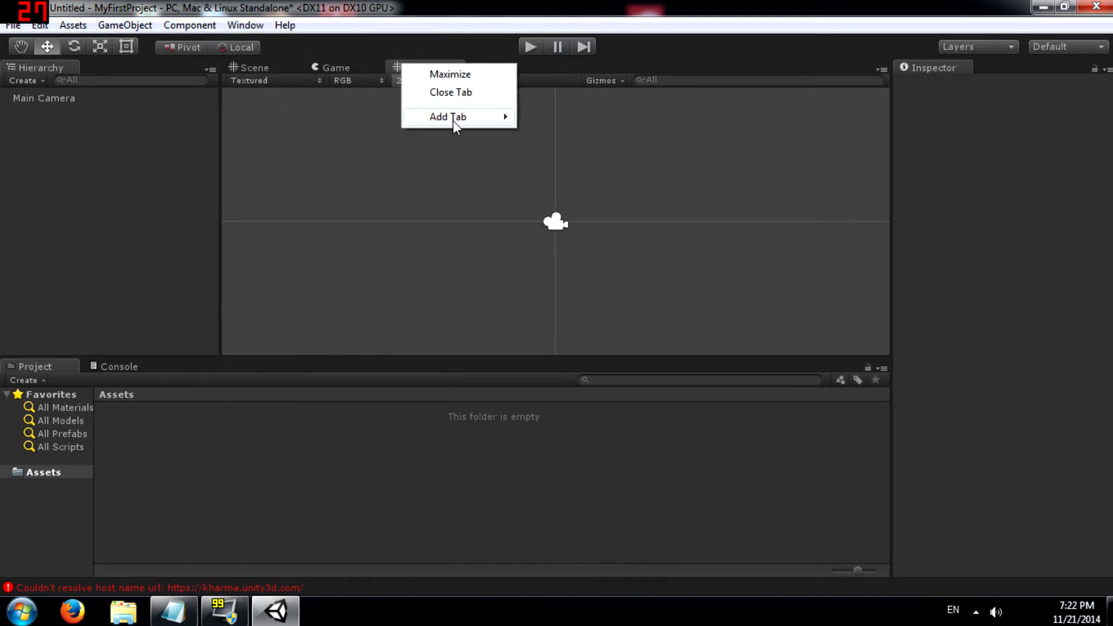
pyautogui.moveTo(453, 118)
pyautogui.click(565, 119)
# - Close both extra Scene tabs, keeping only the original Scene view
pyautogui.rightClick(496, 63)
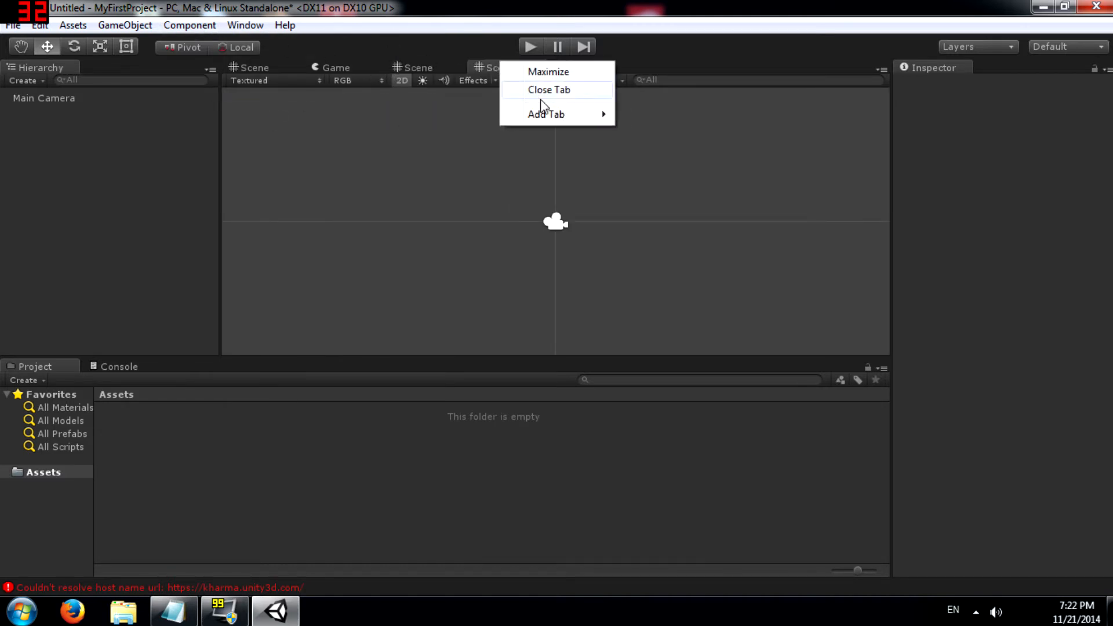
pyautogui.click(540, 92)
pyautogui.rightClick(421, 66)
pyautogui.click(454, 97)
# - Show the Game view and add two extra Game tabs next to it
pyautogui.click(326, 67)
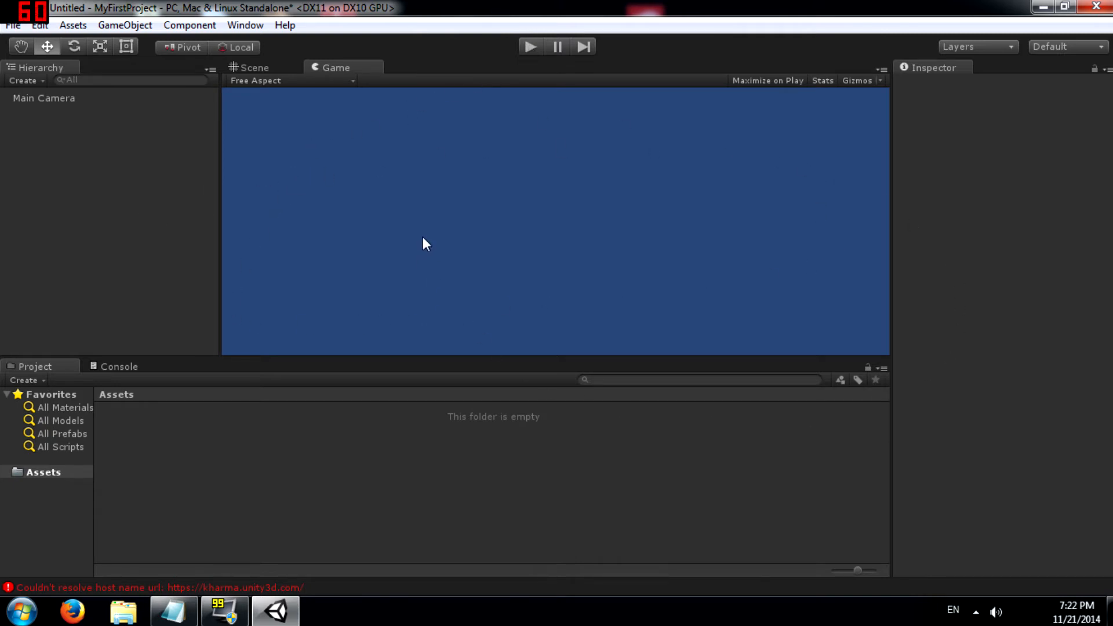
pyautogui.rightClick(331, 67)
pyautogui.moveTo(401, 127)
pyautogui.click(534, 138)
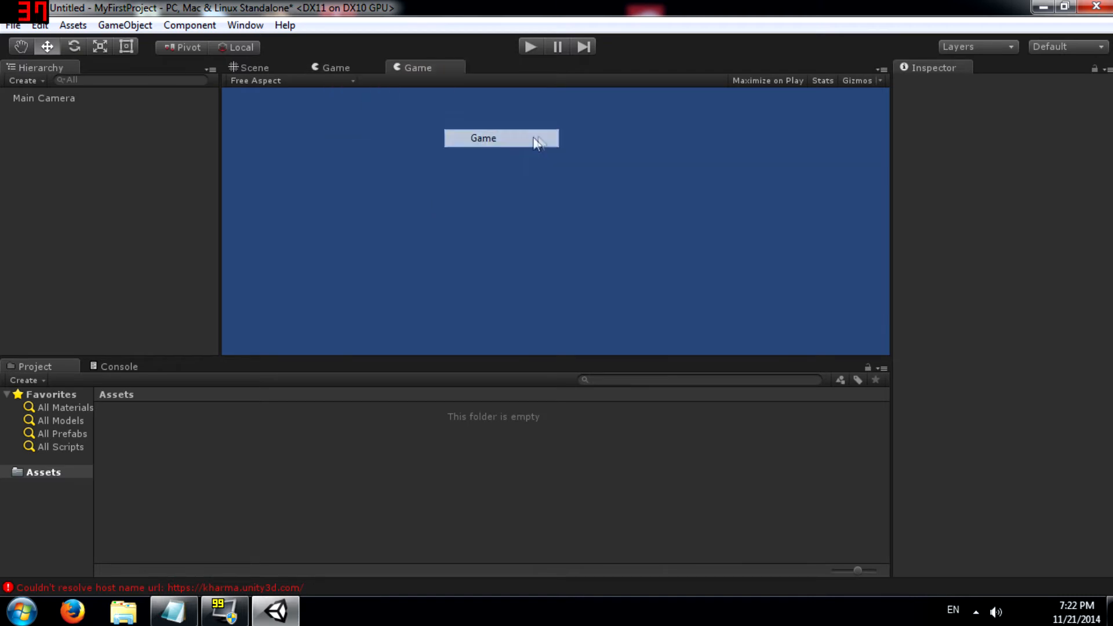
pyautogui.rightClick(433, 67)
pyautogui.moveTo(504, 120)
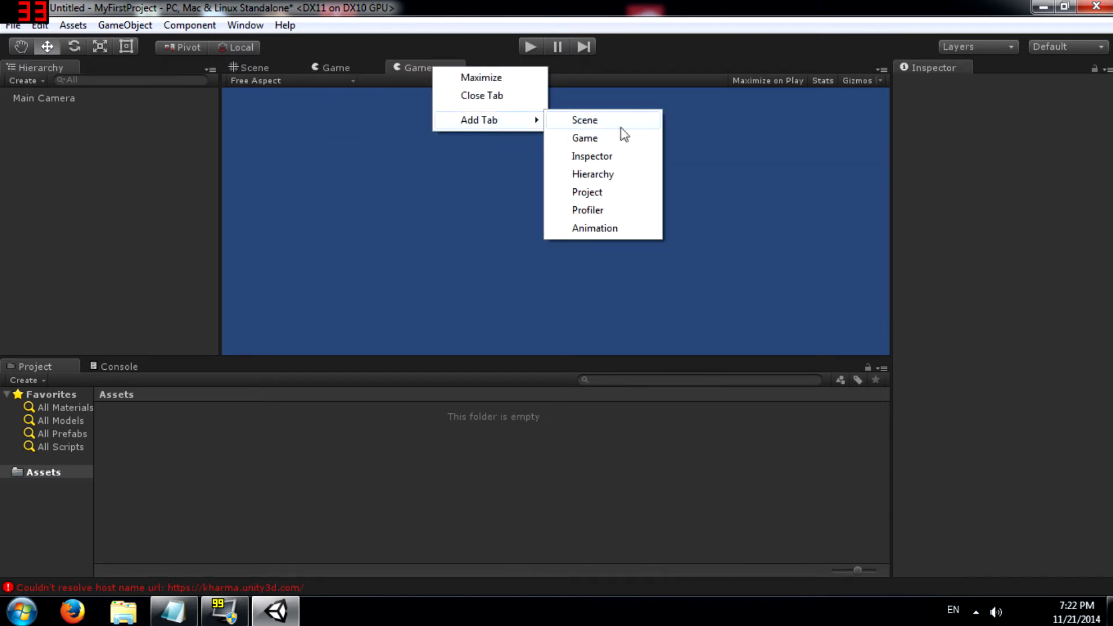
pyautogui.click(573, 137)
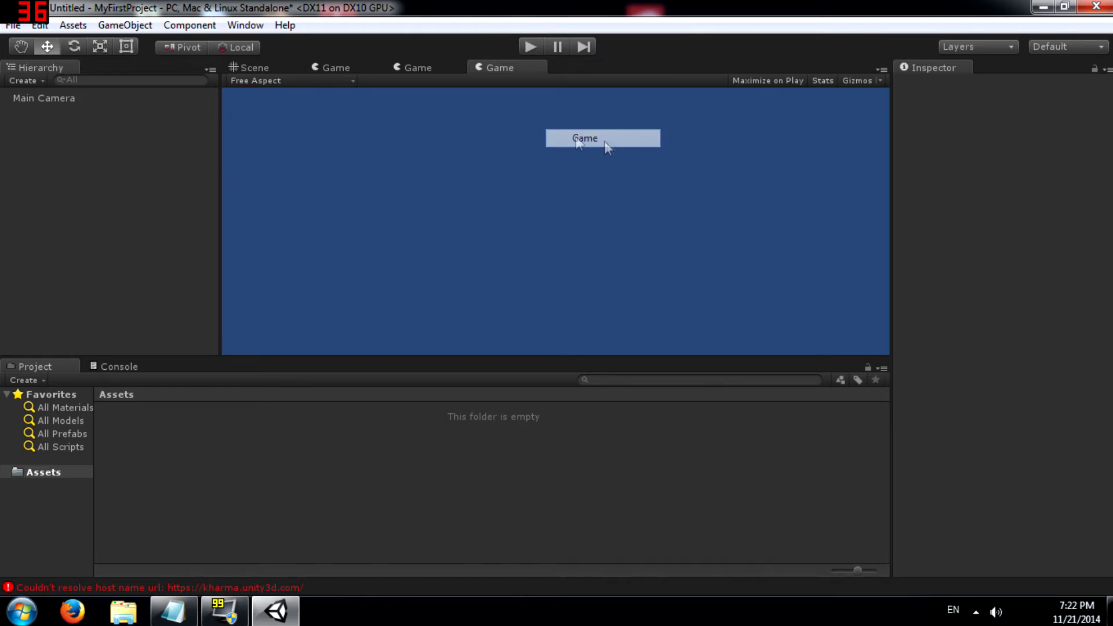
# - Close both extra Game tabs, look at the remaining Game view, and return to the Scene view
pyautogui.middleClick(510, 67)
pyautogui.middleClick(415, 66)
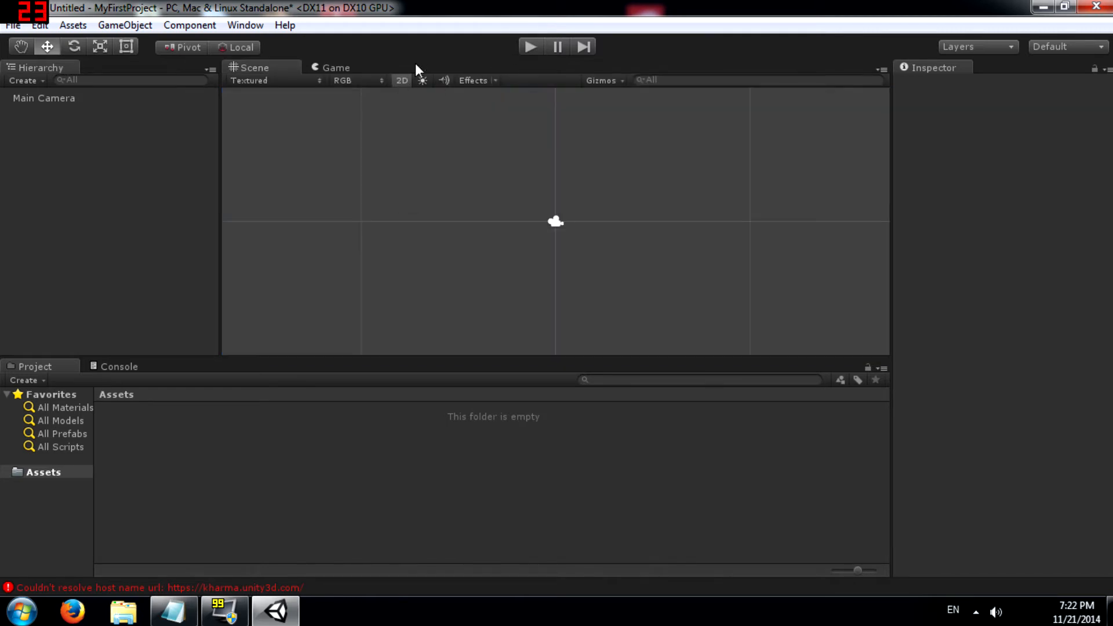
pyautogui.click(334, 68)
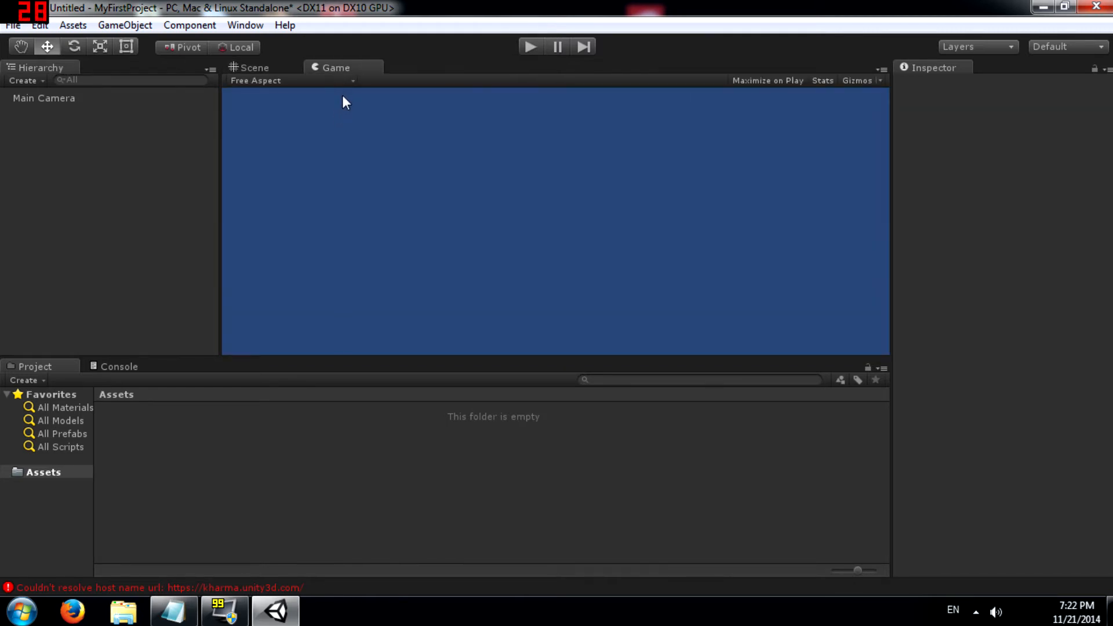
pyautogui.click(243, 65)
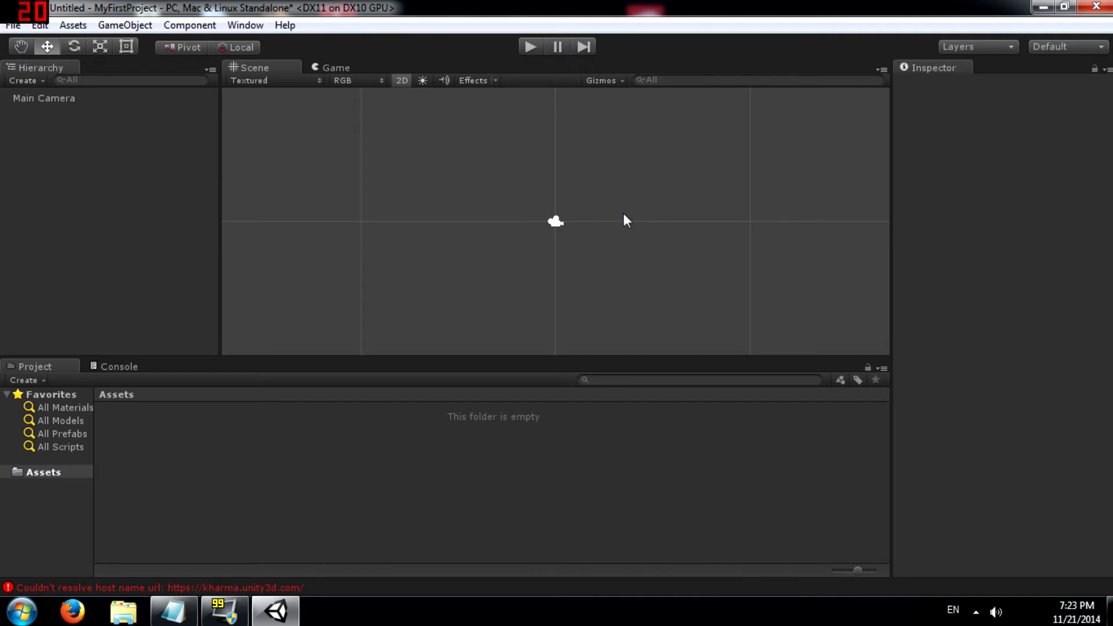
# - Look through the types of game objects that can be created from the Hierarchy and the GameObject commands
pyautogui.click(37, 100)
pyautogui.click(36, 81)
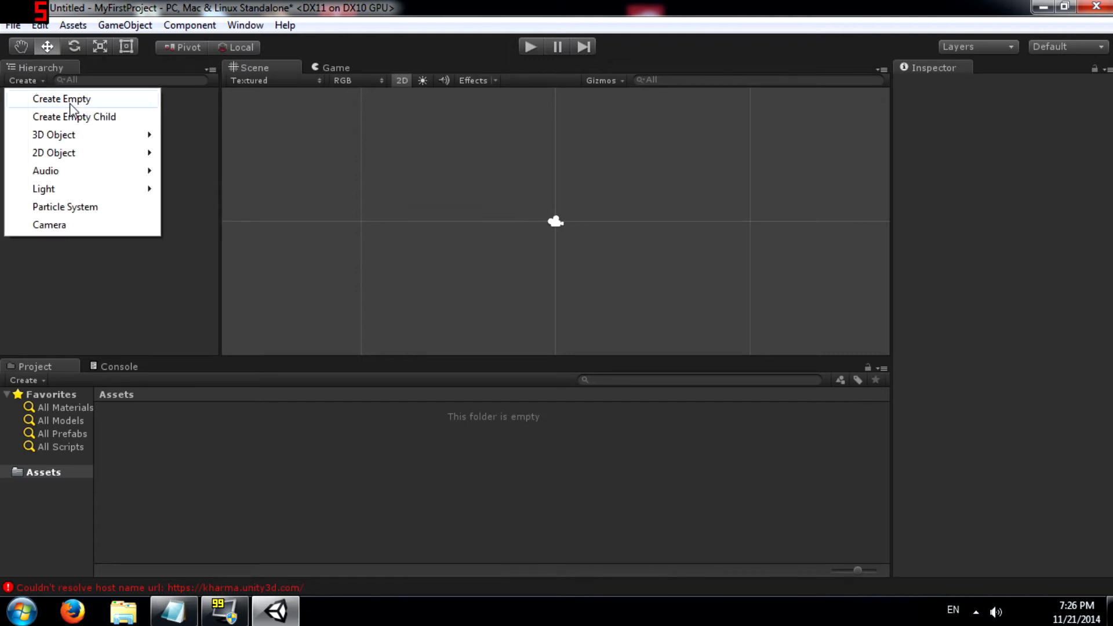
pyautogui.moveTo(126, 135)
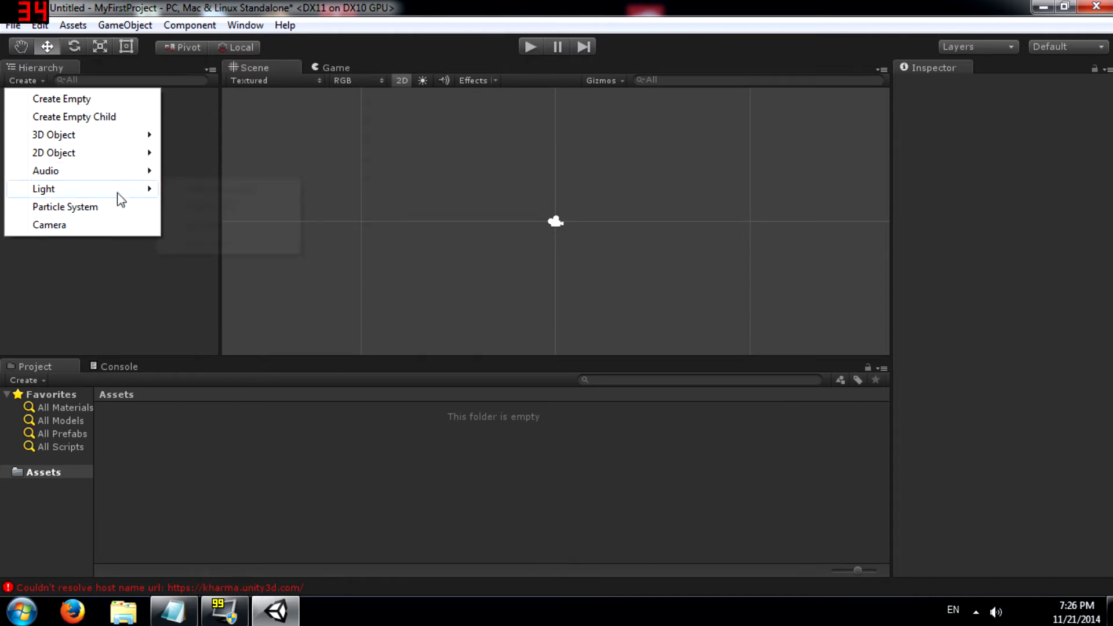
pyautogui.moveTo(118, 196)
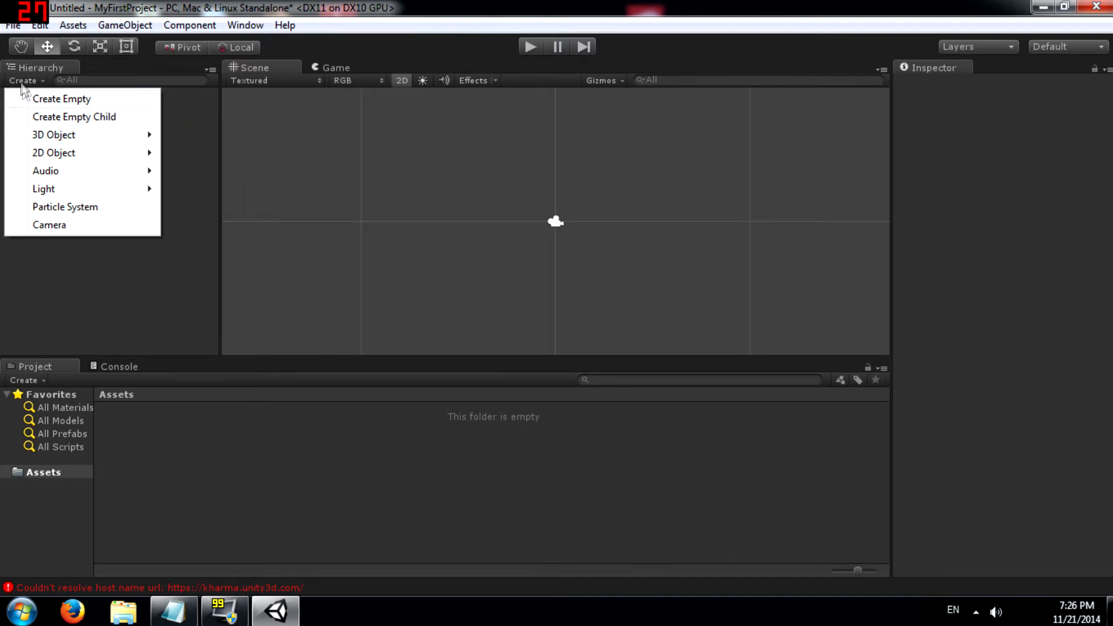
pyautogui.click(30, 309)
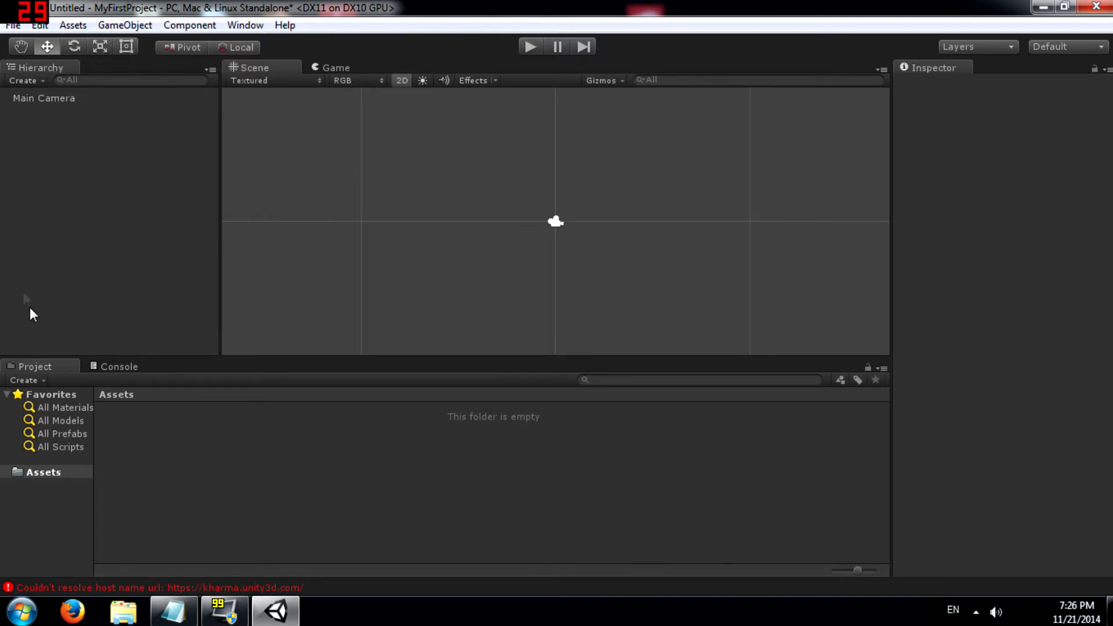
pyautogui.click(130, 26)
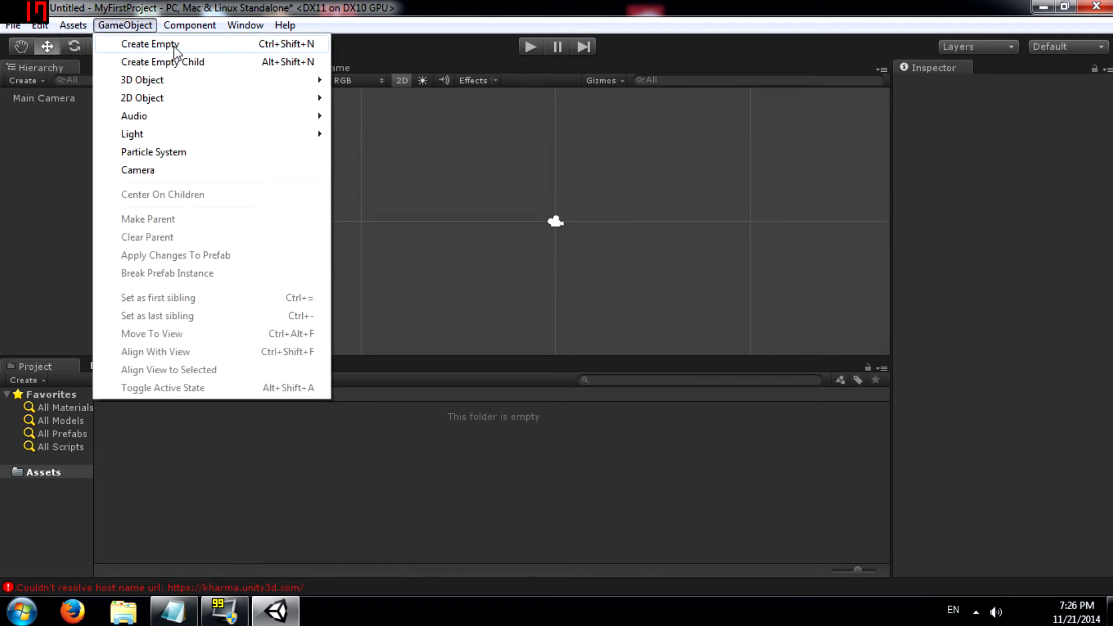
pyautogui.moveTo(244, 26)
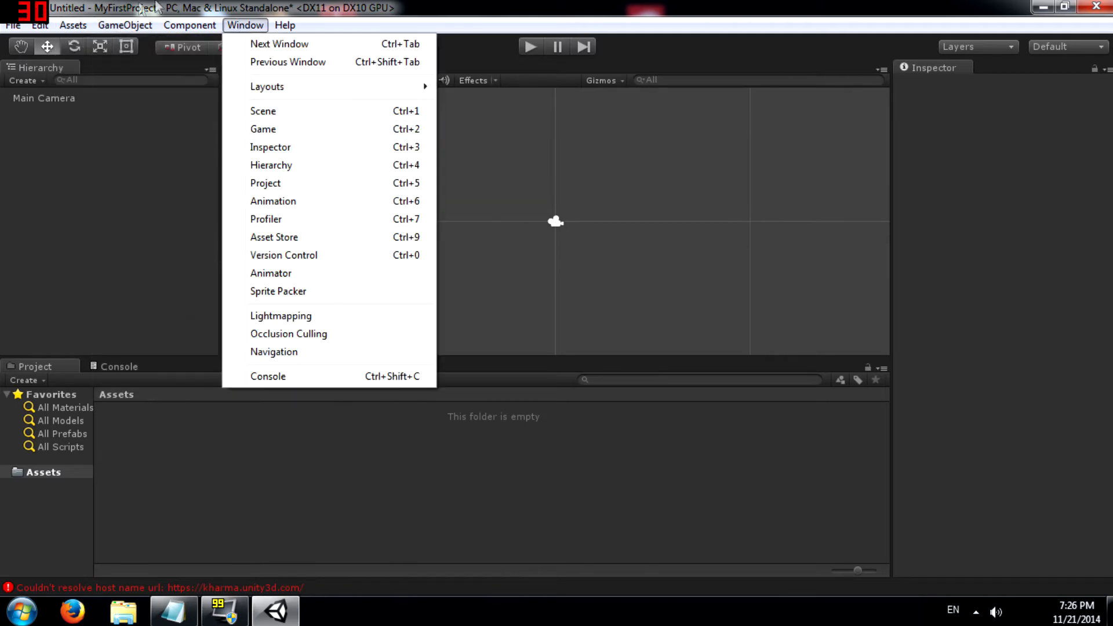
# - Create a 3D Quad object in the scene
pyautogui.click(24, 81)
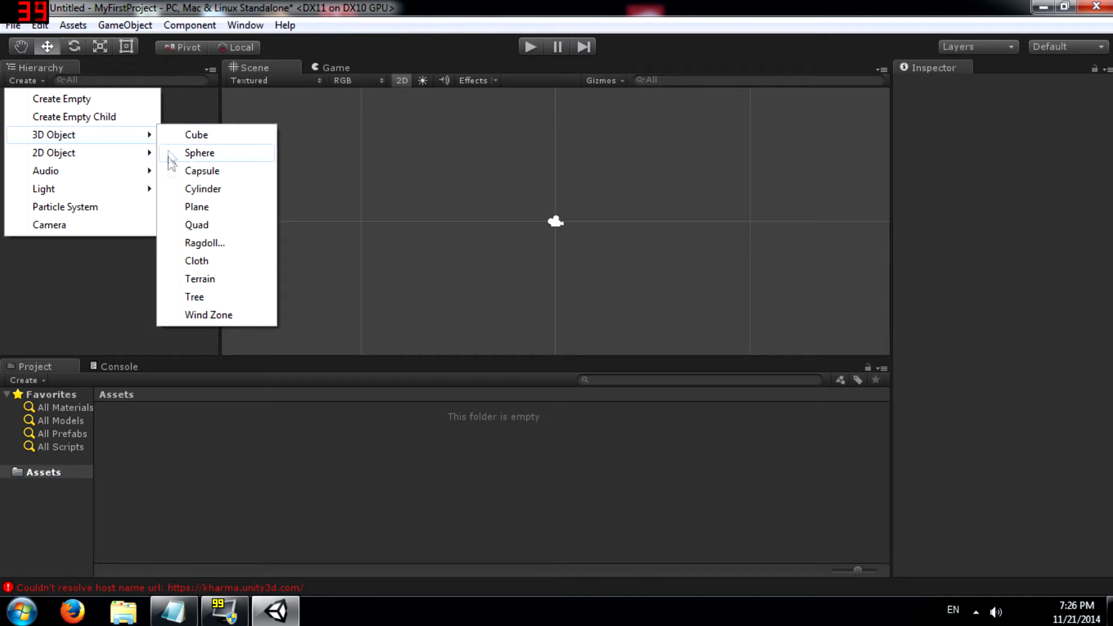
pyautogui.click(204, 224)
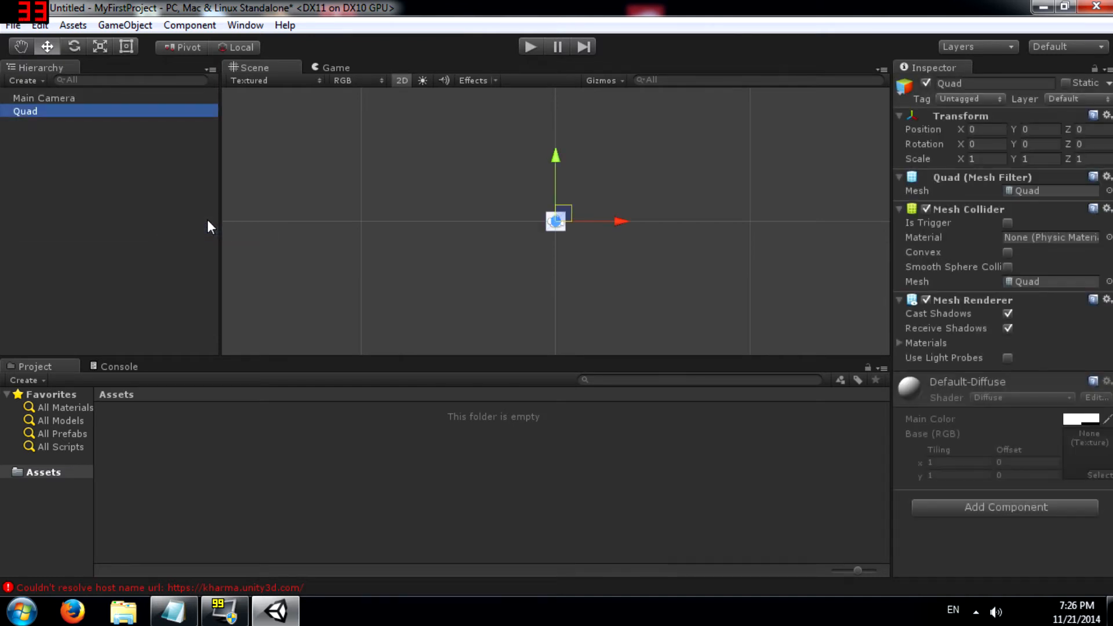
pyautogui.scroll(3, 541, 226)
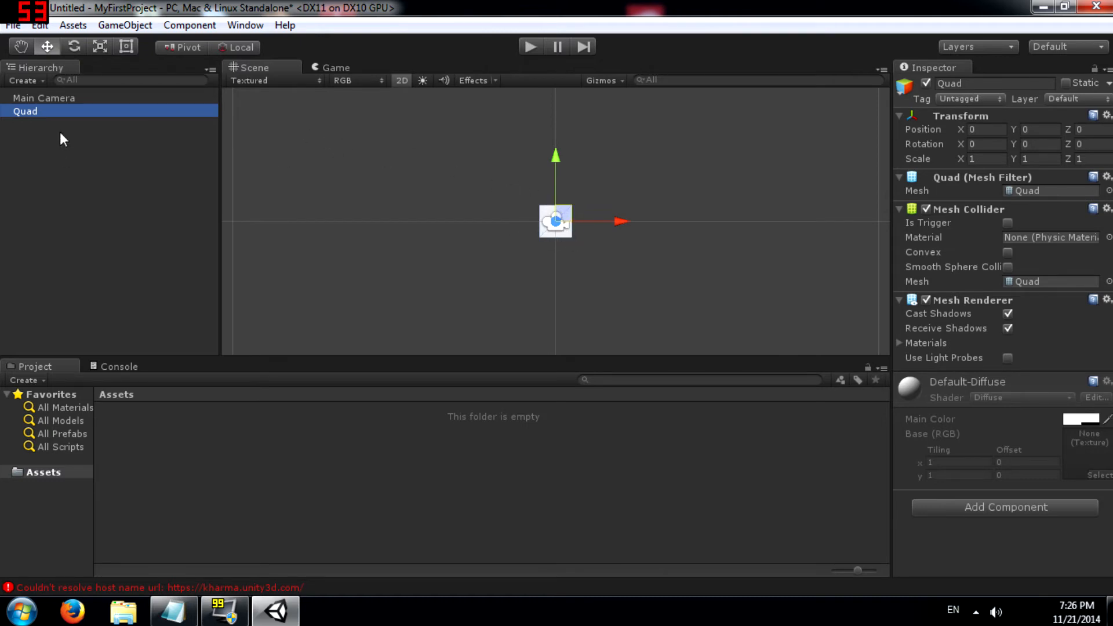
# - Select the Main Camera and the Quad in turn to compare their components and their places in the scene
pyautogui.click(103, 97)
pyautogui.click(91, 114)
pyautogui.click(68, 97)
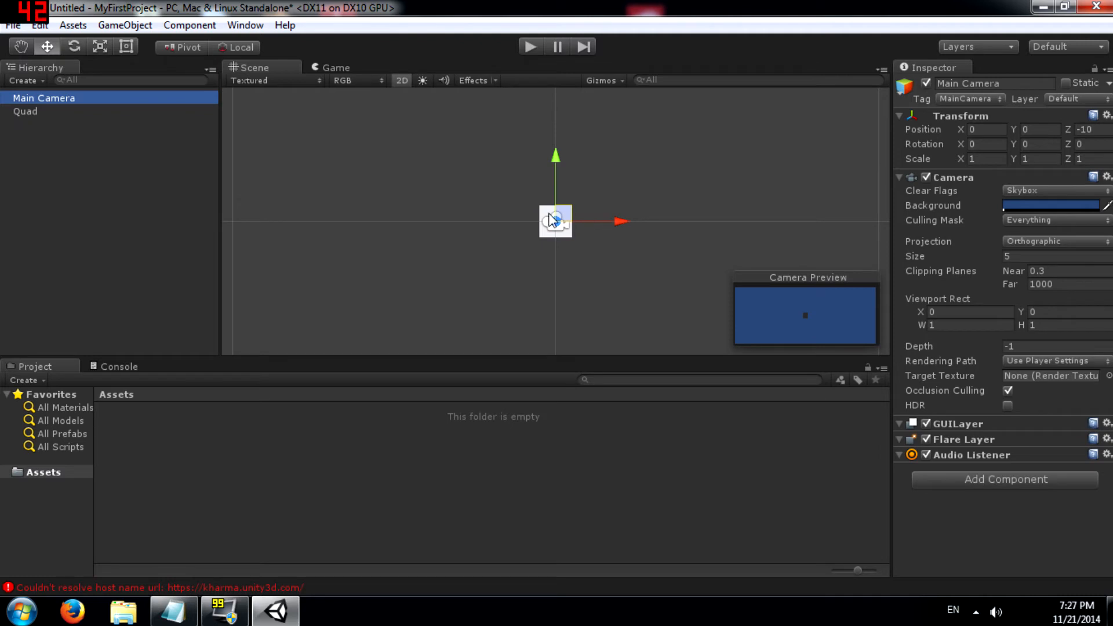
pyautogui.click(82, 110)
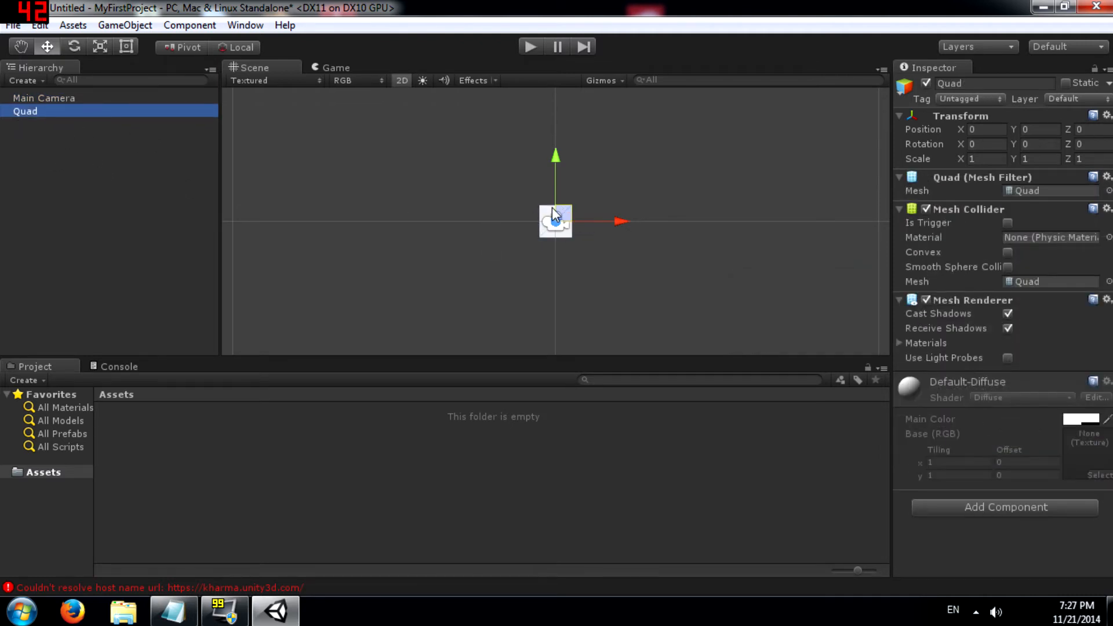
pyautogui.click(179, 97)
pyautogui.click(184, 111)
# - View the quad from several angles in the 3D perspective and return the Scene view to 2D
pyautogui.click(401, 81)
pyautogui.keyDown('alt'); pyautogui.moveTo(451, 187); pyautogui.dragTo(639, 258); pyautogui.keyUp('alt')
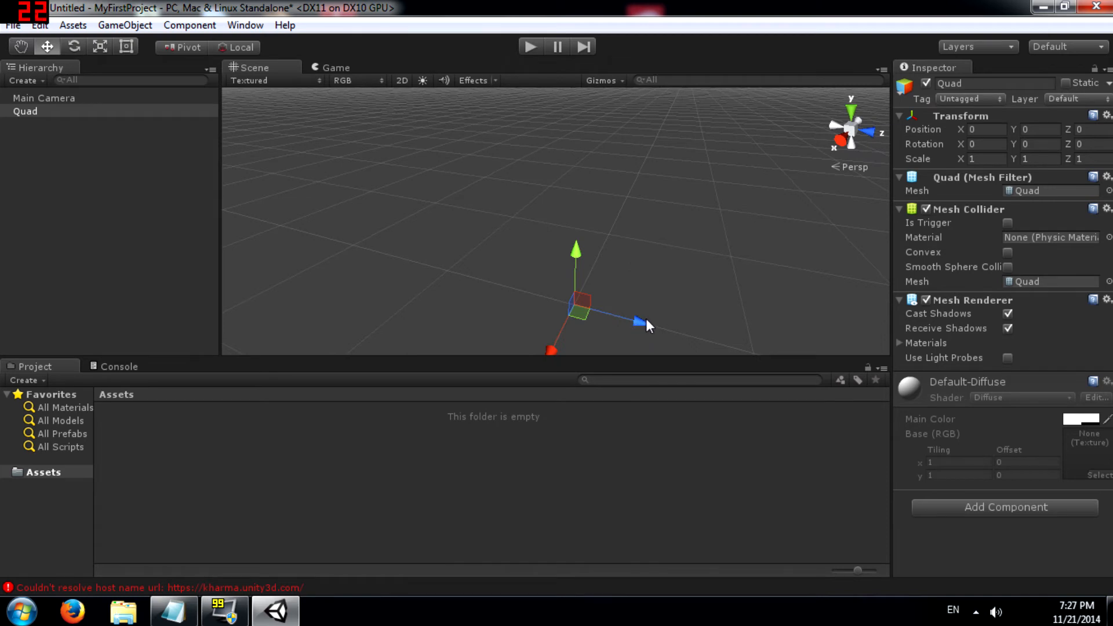
pyautogui.click(401, 80)
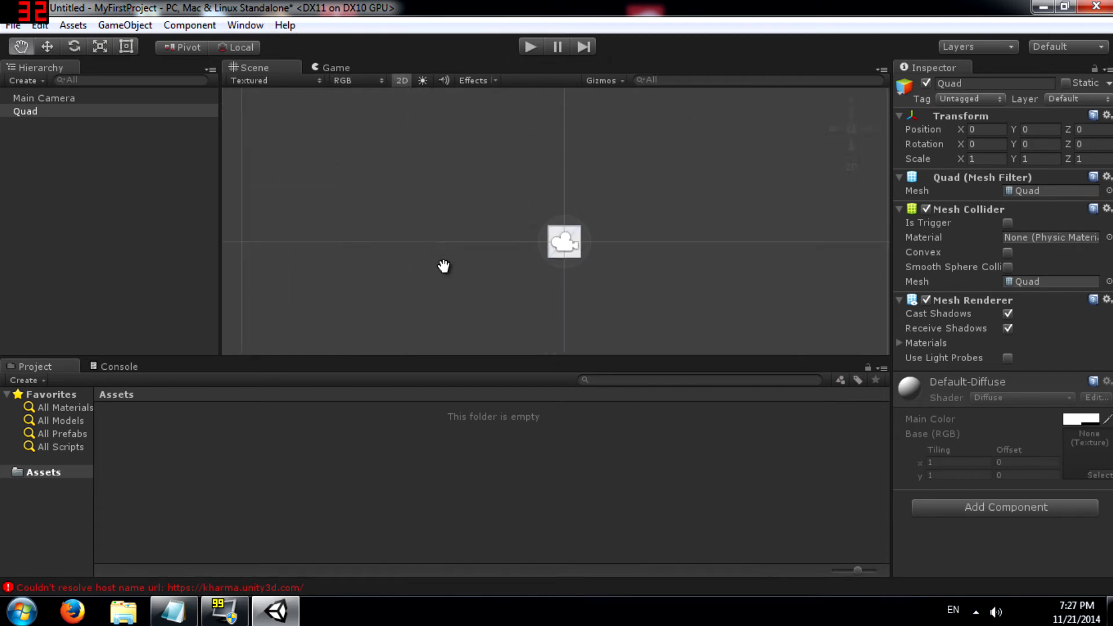
pyautogui.press('t')
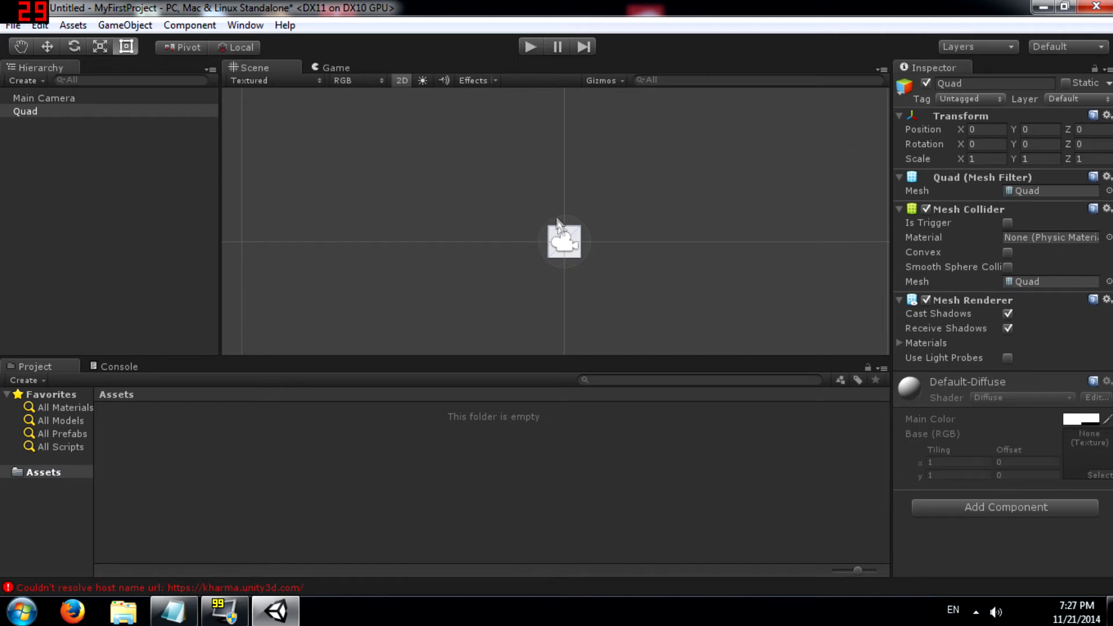
pyautogui.click(402, 80)
pyautogui.keyDown('alt'); pyautogui.moveTo(551, 206); pyautogui.dragTo(218, 167); pyautogui.keyUp('alt')
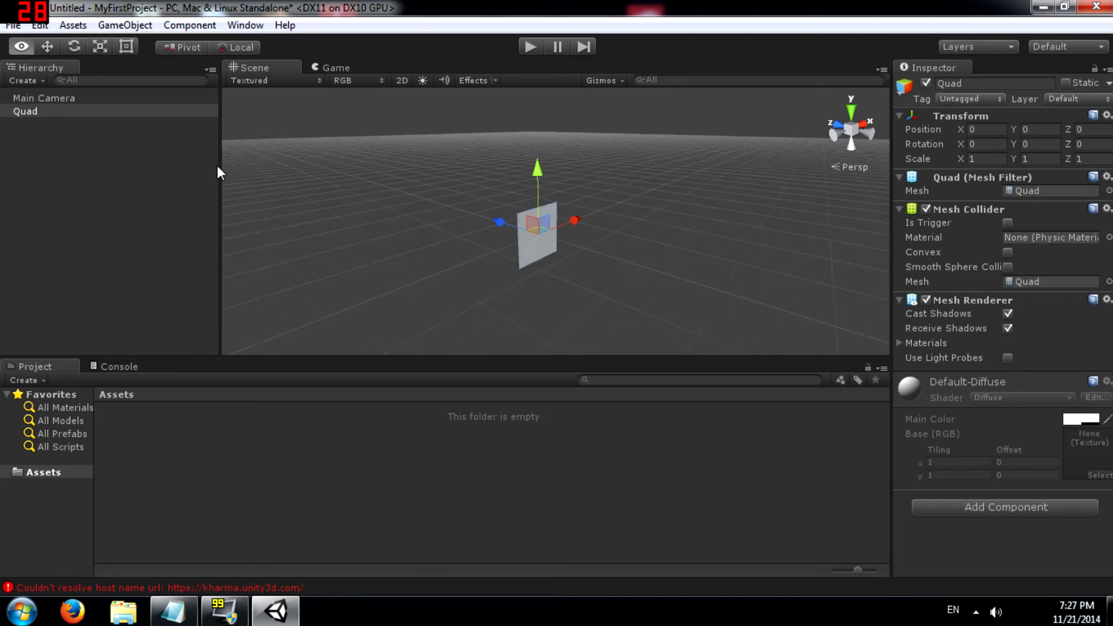
pyautogui.click(402, 80)
# - Move the quad up and to the left of the camera, to about X -3.79, Y 1.65
pyautogui.click(559, 236)
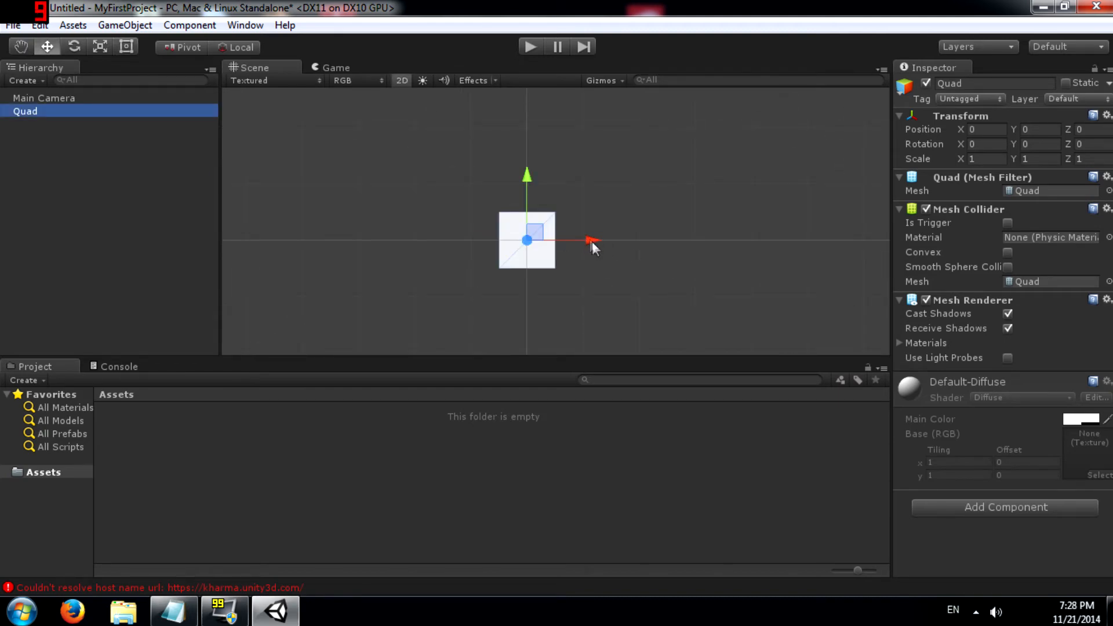
pyautogui.moveTo(591, 240); pyautogui.dragTo(393, 246)
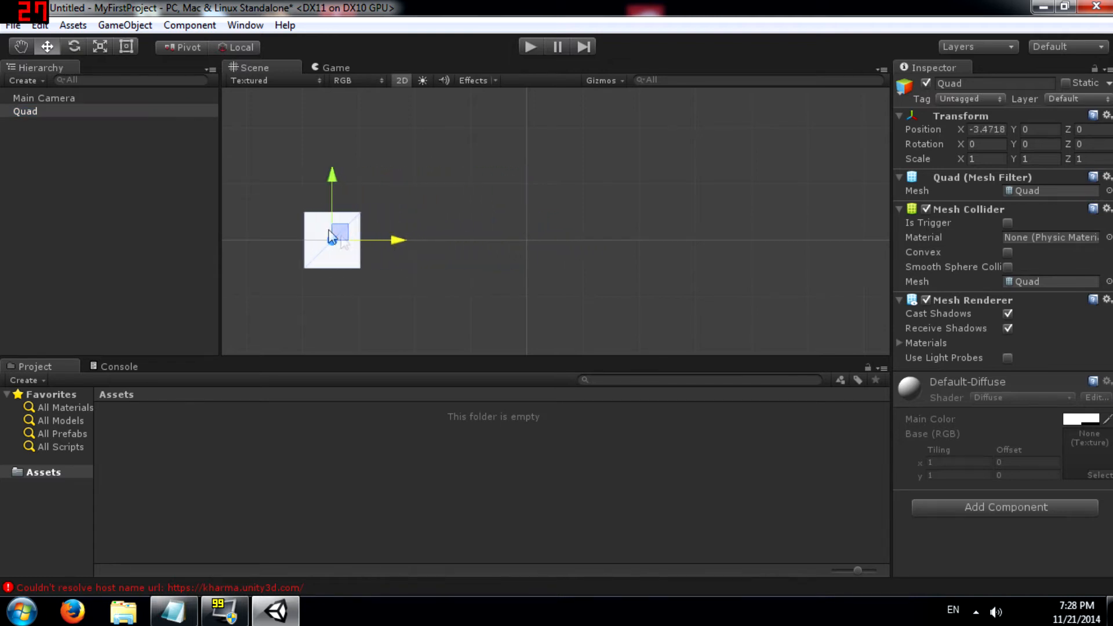
pyautogui.moveTo(332, 179); pyautogui.dragTo(379, 93)
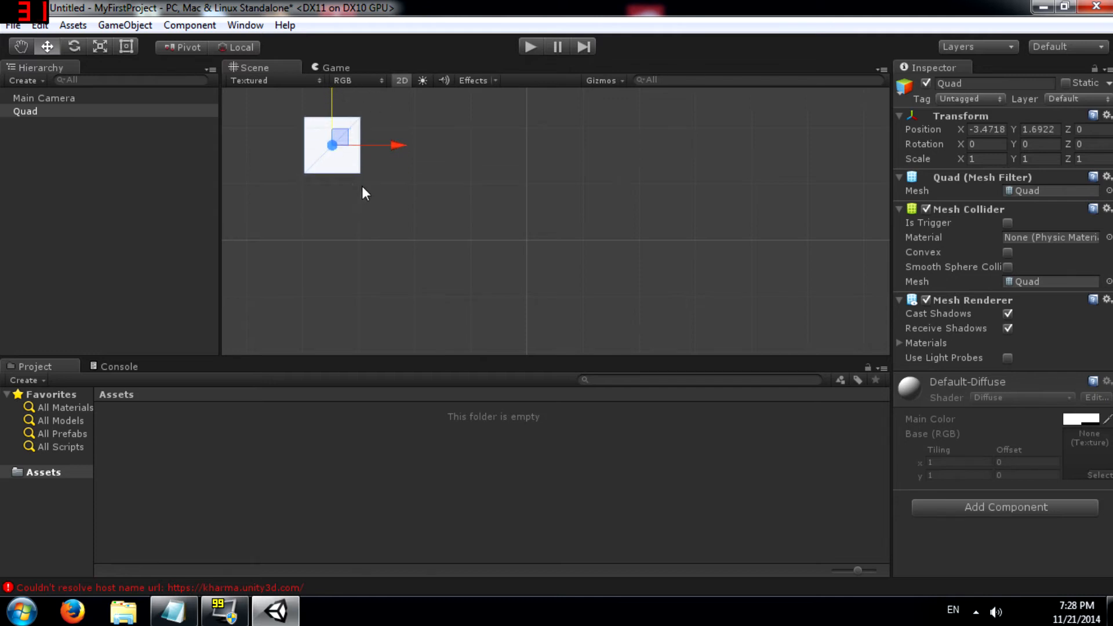
pyautogui.scroll(-2, 352, 152)
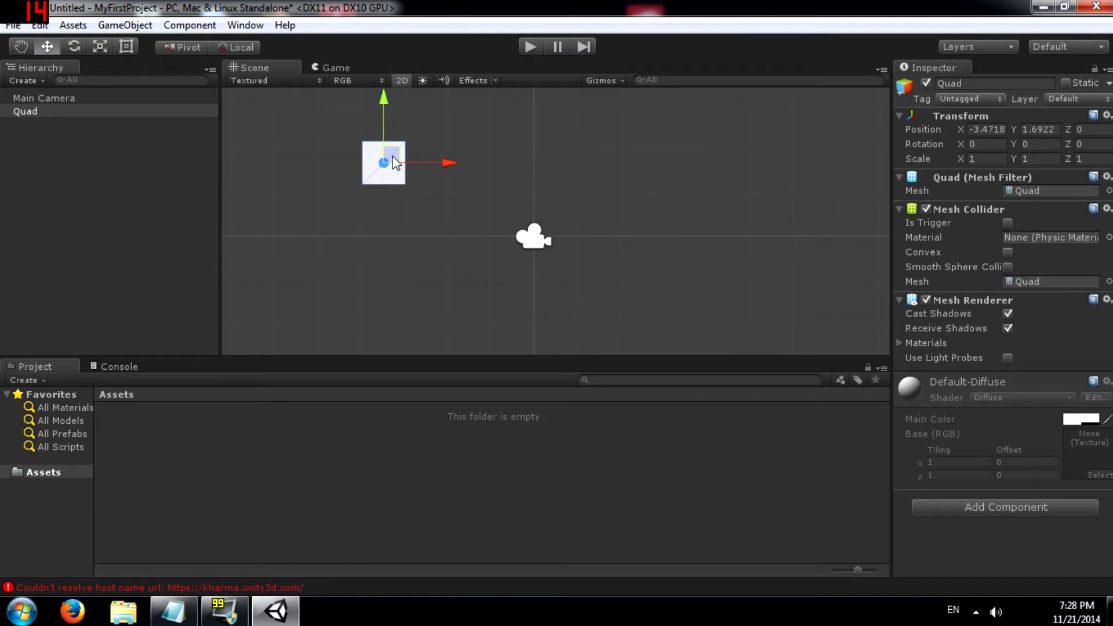
pyautogui.moveTo(396, 161); pyautogui.dragTo(365, 164)
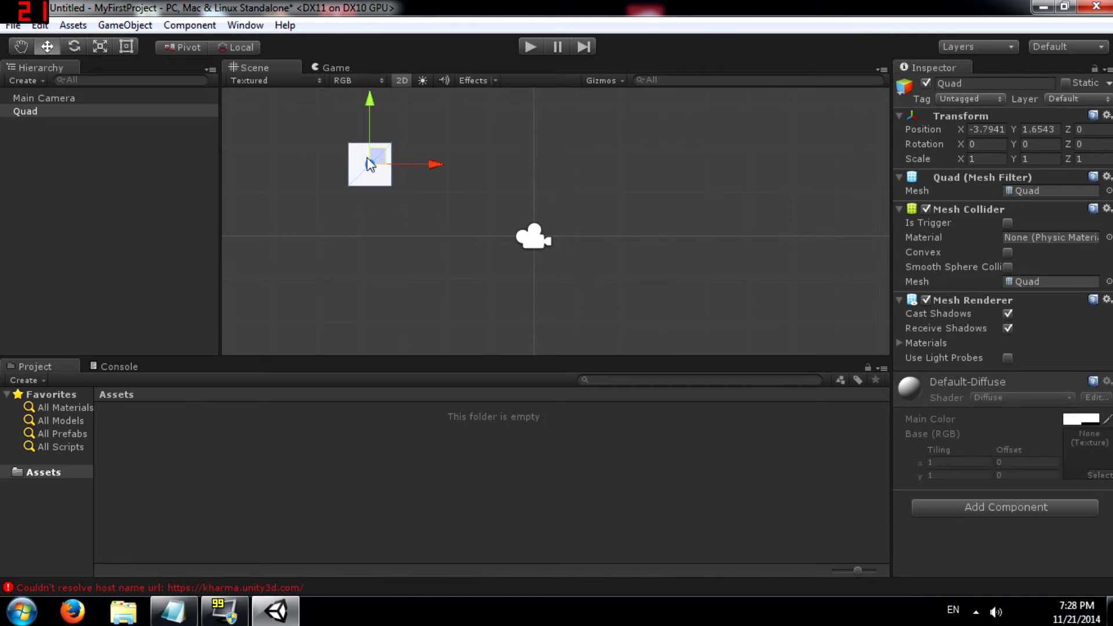
# - Examine how the Scene view and the component properties follow the selection of the Quad or the Main Camera in the Hierarchy
pyautogui.click(81, 113)
pyautogui.click(93, 99)
pyautogui.click(92, 107)
pyautogui.click(94, 100)
pyautogui.click(95, 113)
pyautogui.click(114, 98)
pyautogui.click(102, 112)
pyautogui.click(111, 99)
pyautogui.click(106, 111)
# - Move the Main Camera and the quad together, bringing the quad to about X -2.32, Y 1.58, and clear the selection
pyautogui.click(110, 99)
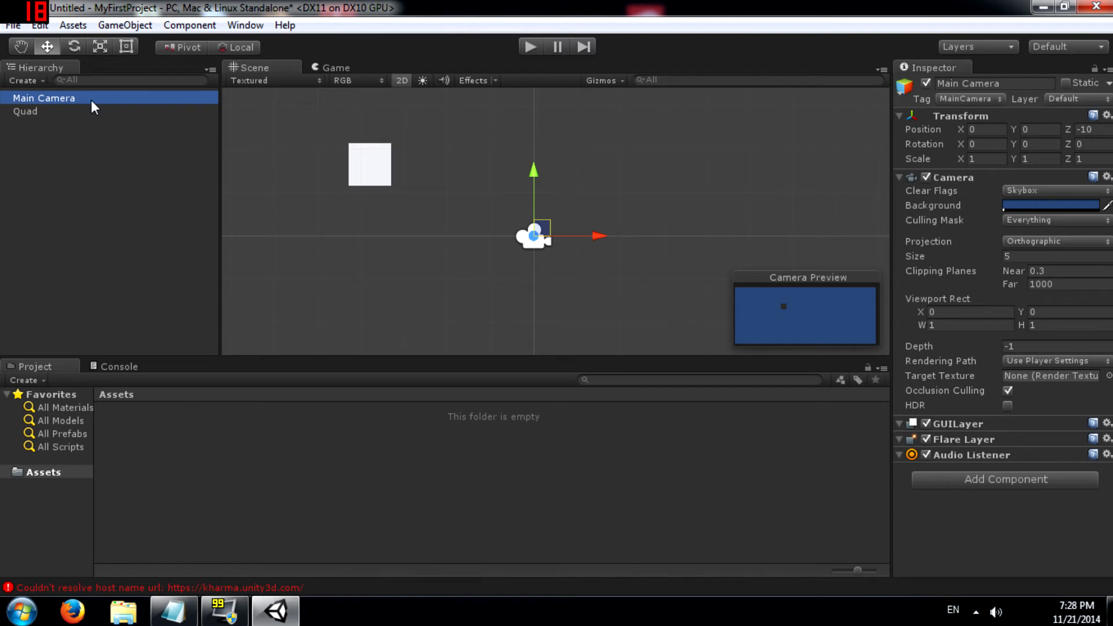
pyautogui.keyDown('ctrl'); pyautogui.click(75, 110); pyautogui.keyUp('ctrl')
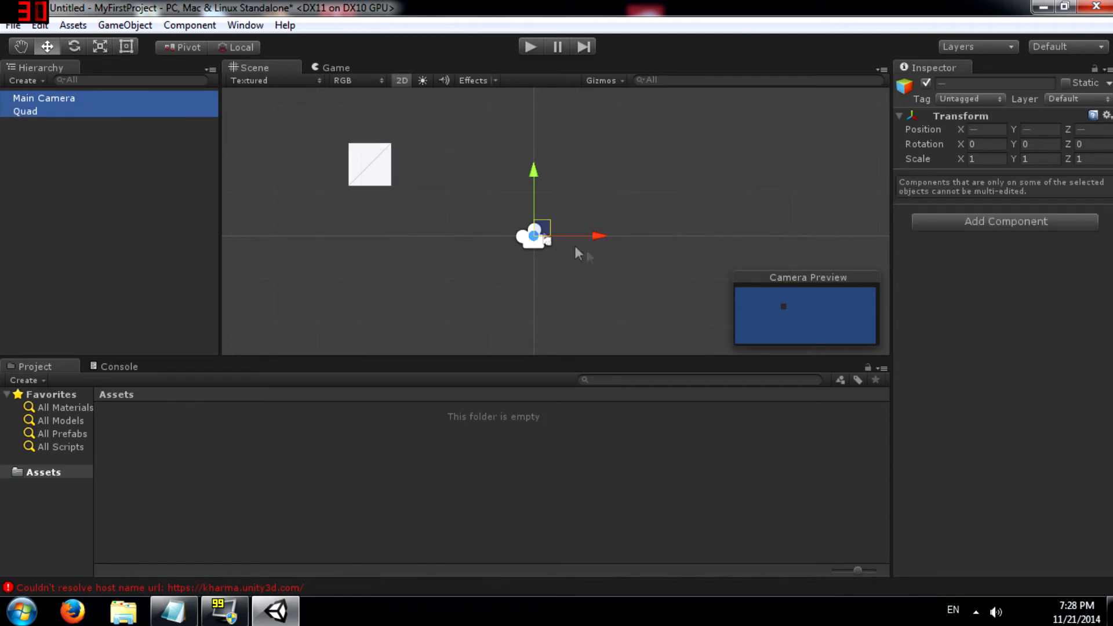
pyautogui.click(544, 224)
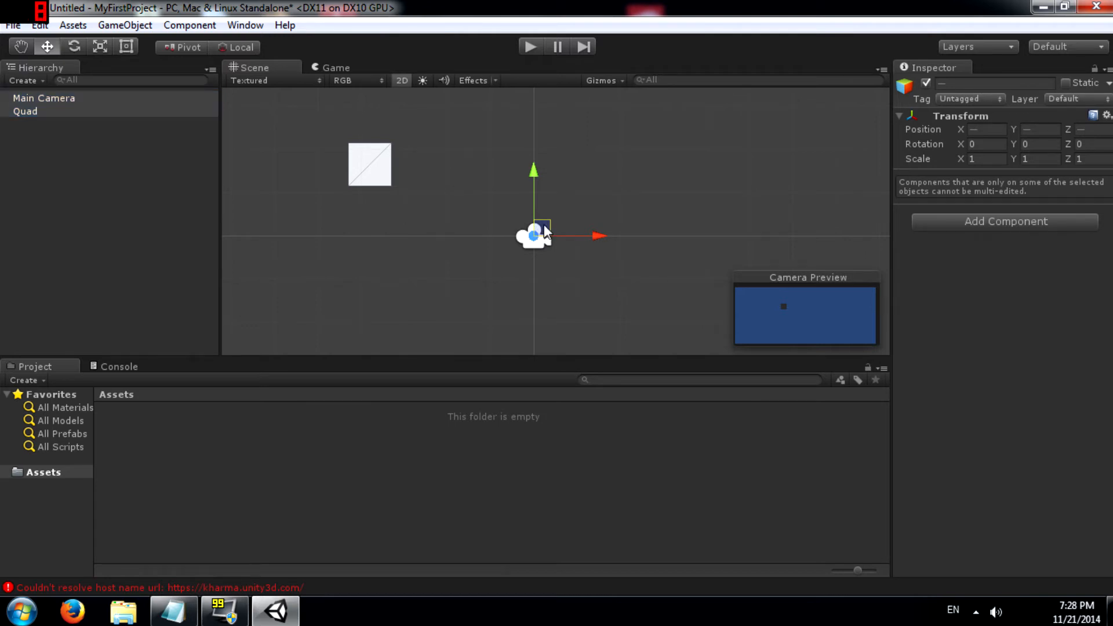
pyautogui.moveTo(544, 225); pyautogui.dragTo(519, 189)
pyautogui.moveTo(635, 218); pyautogui.dragTo(611, 219)
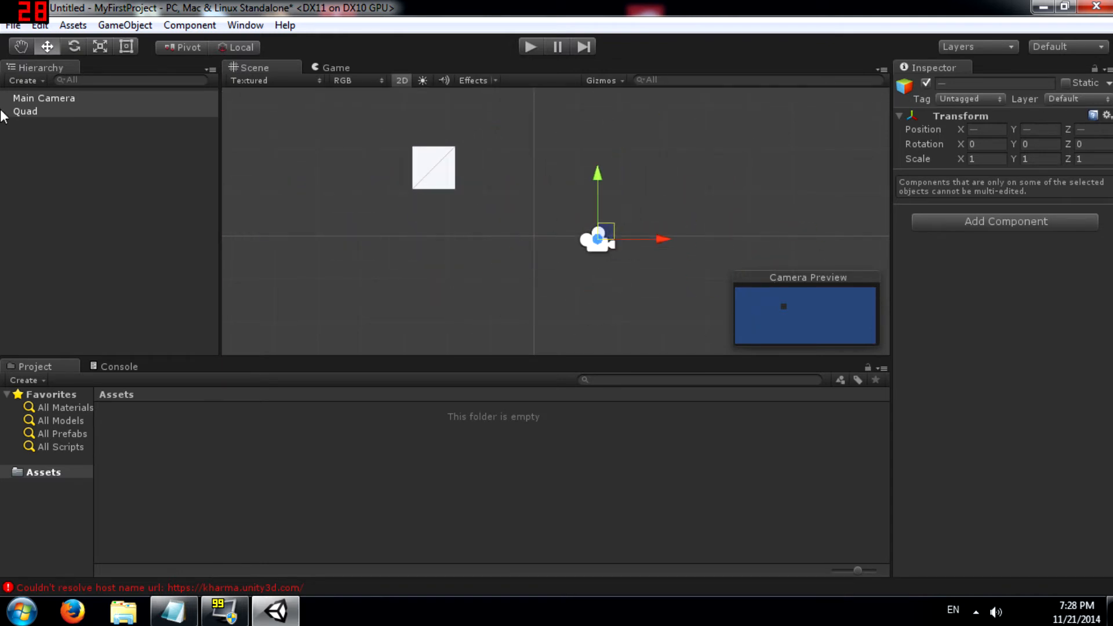
pyautogui.click(54, 144)
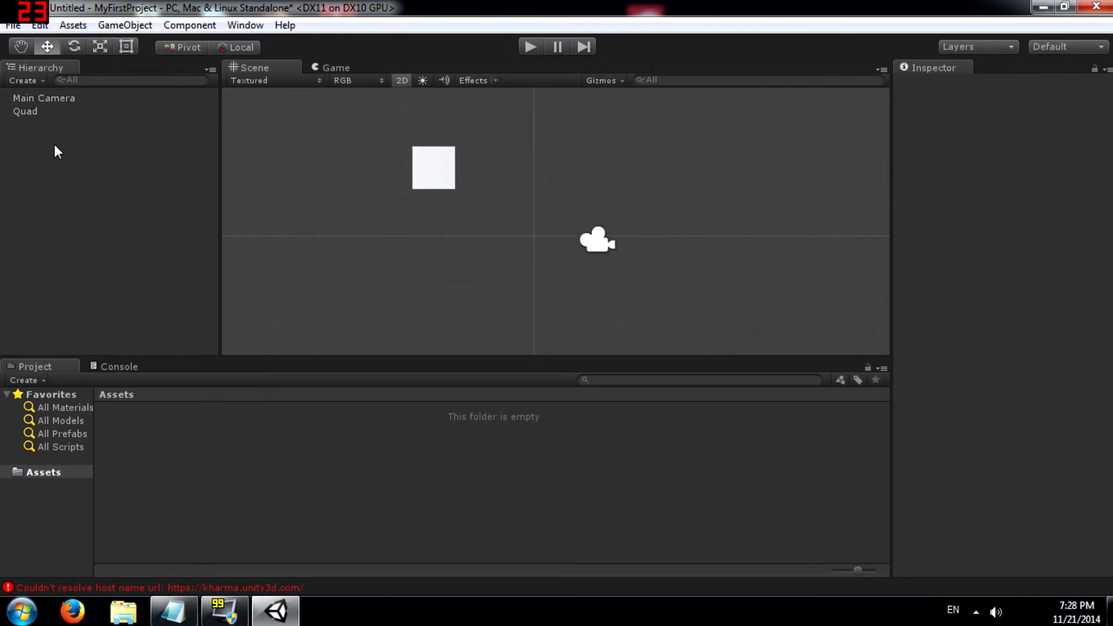
# - Move the quad and the Main Camera together from the quad's pivot, bringing the quad to about X -1.80, Y 1.65, and deselect them
pyautogui.click(42, 113)
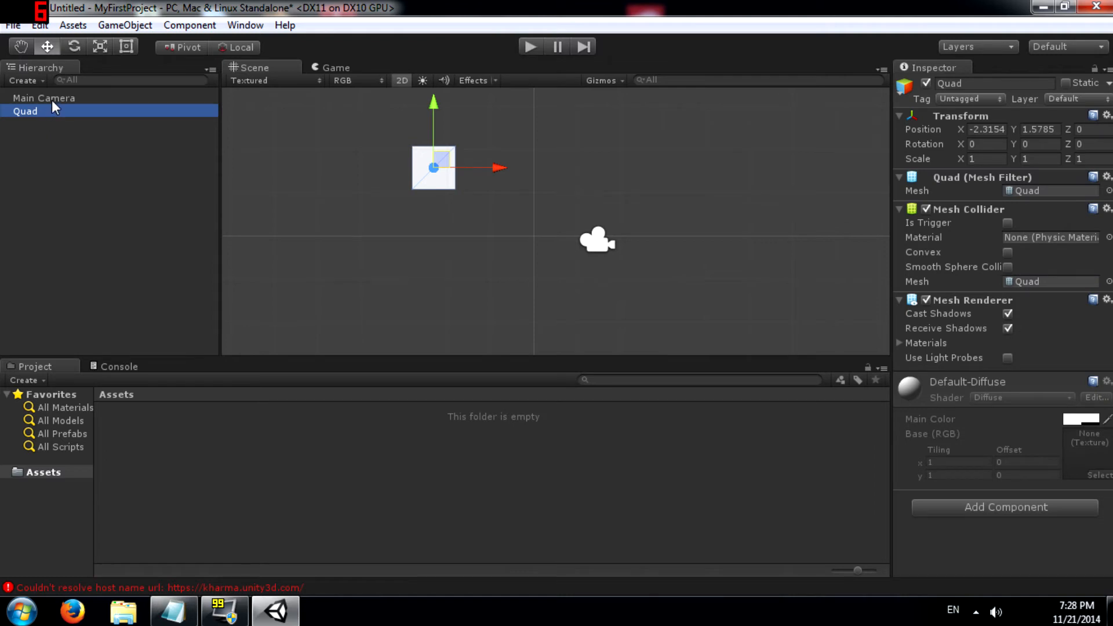
pyautogui.keyDown('ctrl'); pyautogui.click(51, 100); pyautogui.keyUp('ctrl')
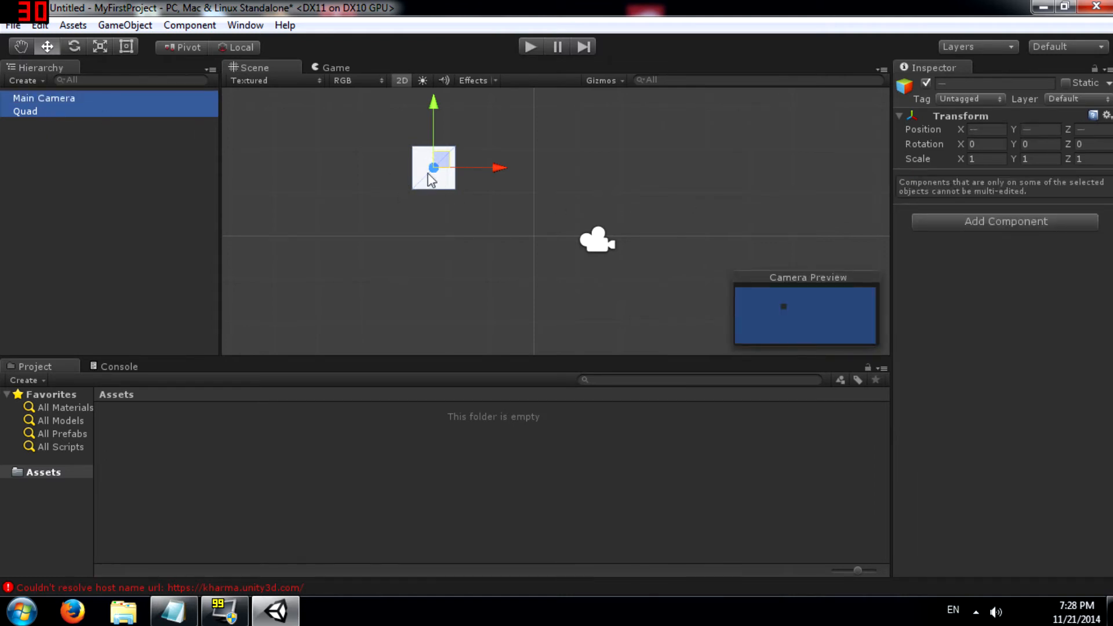
pyautogui.moveTo(449, 160); pyautogui.dragTo(489, 74)
pyautogui.moveTo(562, 84); pyautogui.dragTo(495, 184)
pyautogui.click(514, 145)
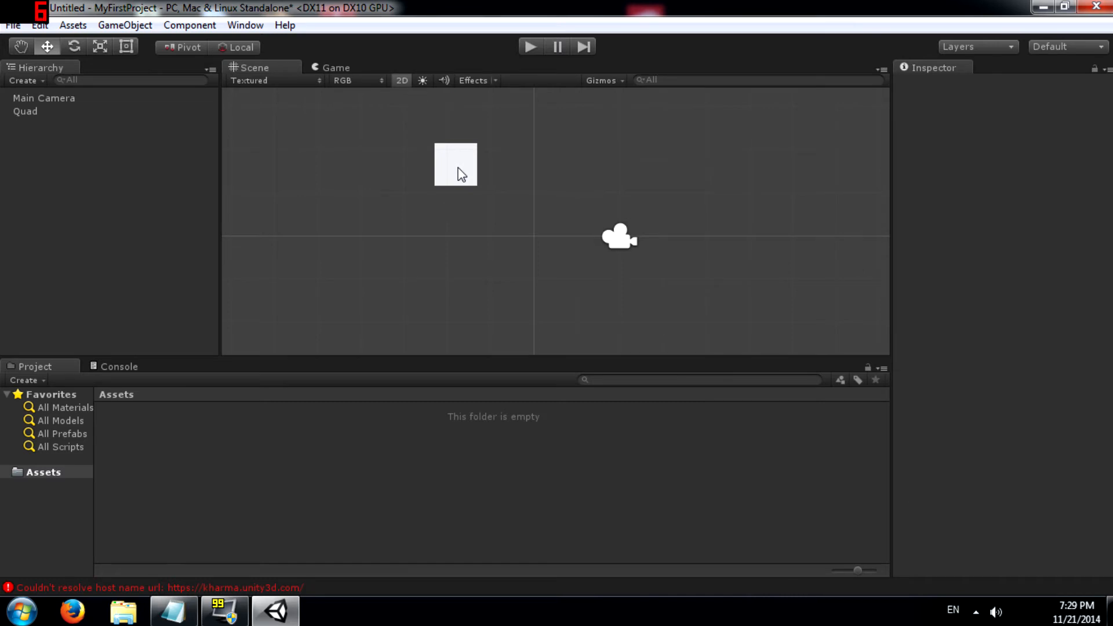
# - Select the quad in the scene and review the properties of the Quad and the Main Camera in turn
pyautogui.click(462, 174)
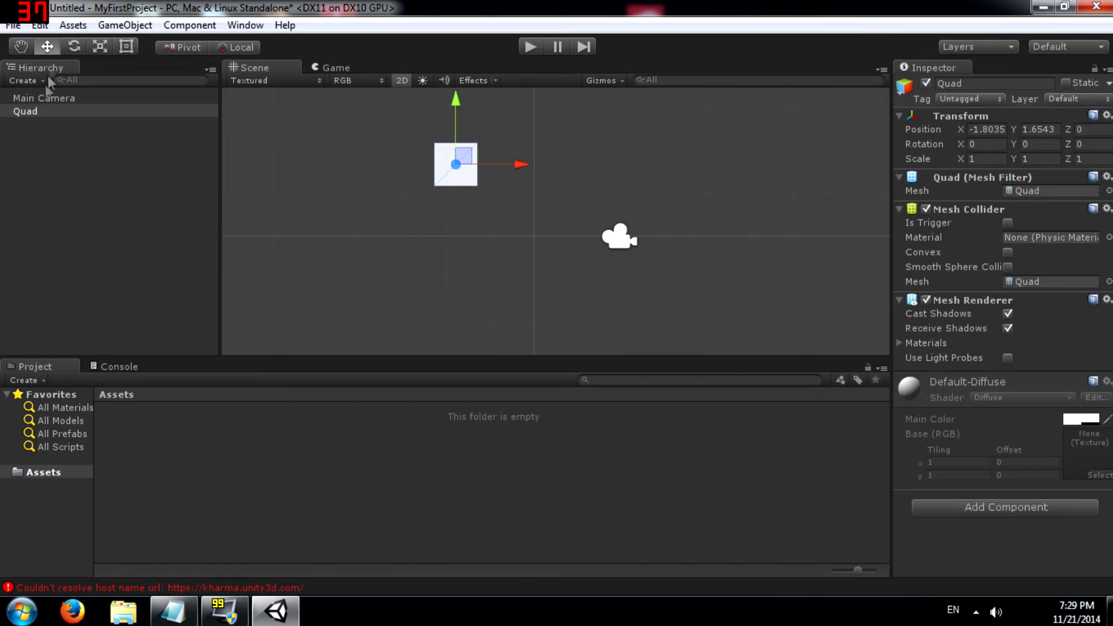
pyautogui.click(44, 100)
pyautogui.click(54, 112)
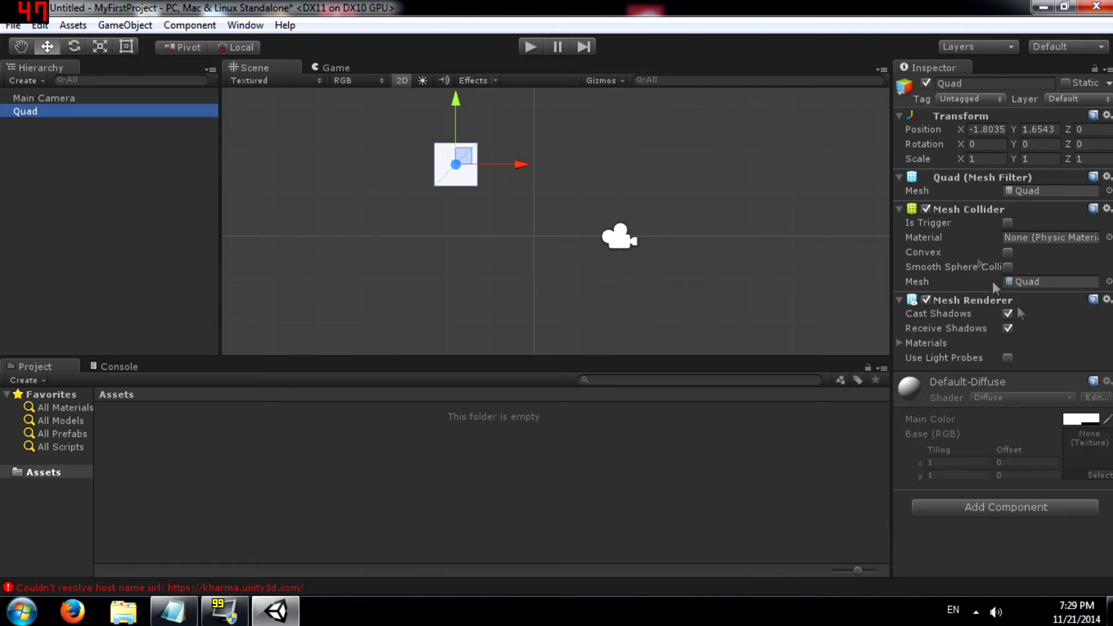
pyautogui.click(166, 99)
# - Rename the Quad object to MyBox
pyautogui.click(152, 110)
pyautogui.click(985, 83)
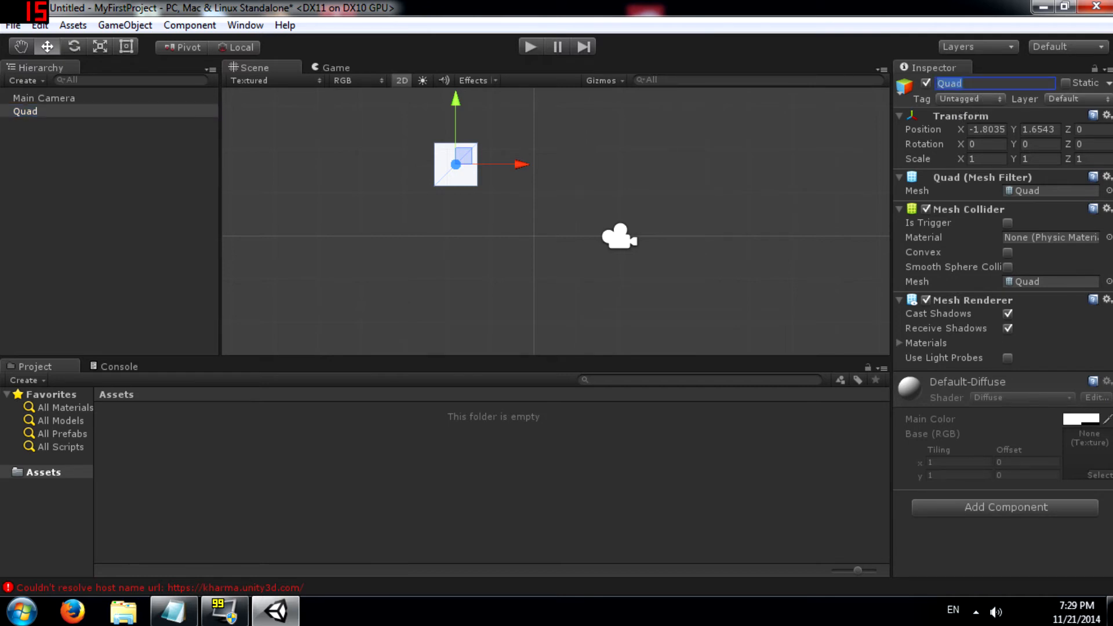
pyautogui.write('MyBox')
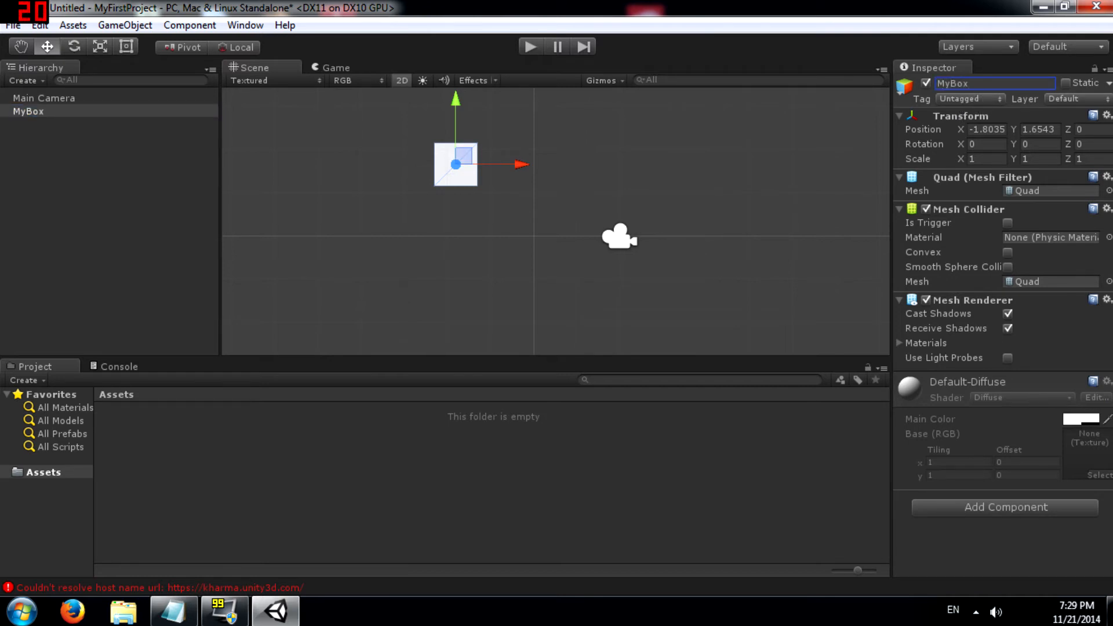
# - Deactivate the MyBox object and check it against the Main Camera
pyautogui.click(926, 84)
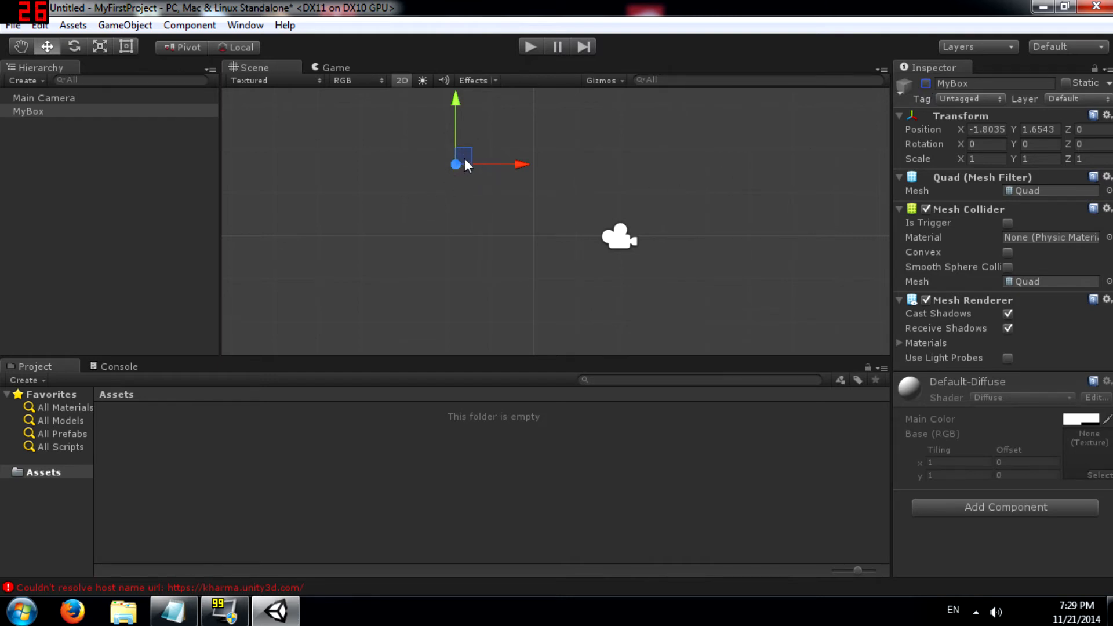
pyautogui.click(60, 99)
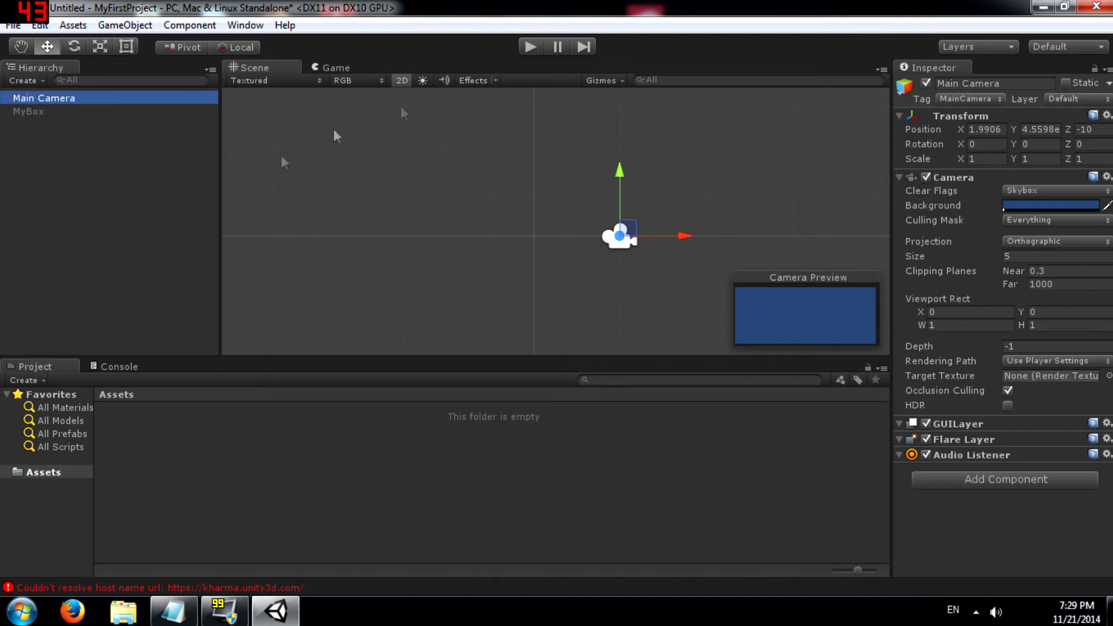
pyautogui.click(71, 112)
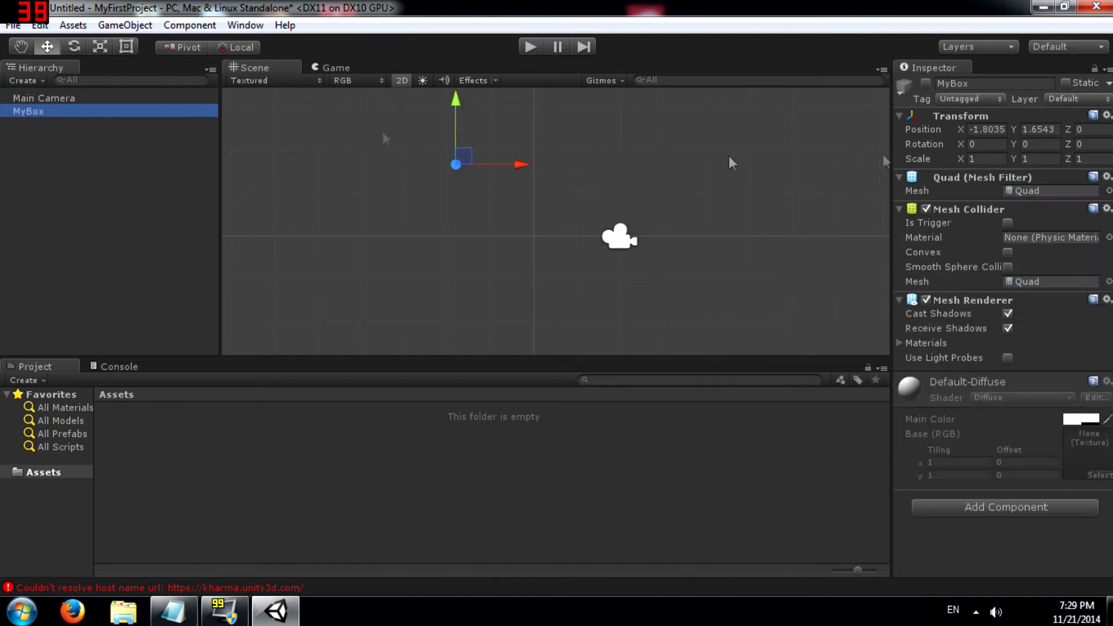
# - Reactivate the MyBox object and review its available tag and layer options without changing them
pyautogui.click(926, 84)
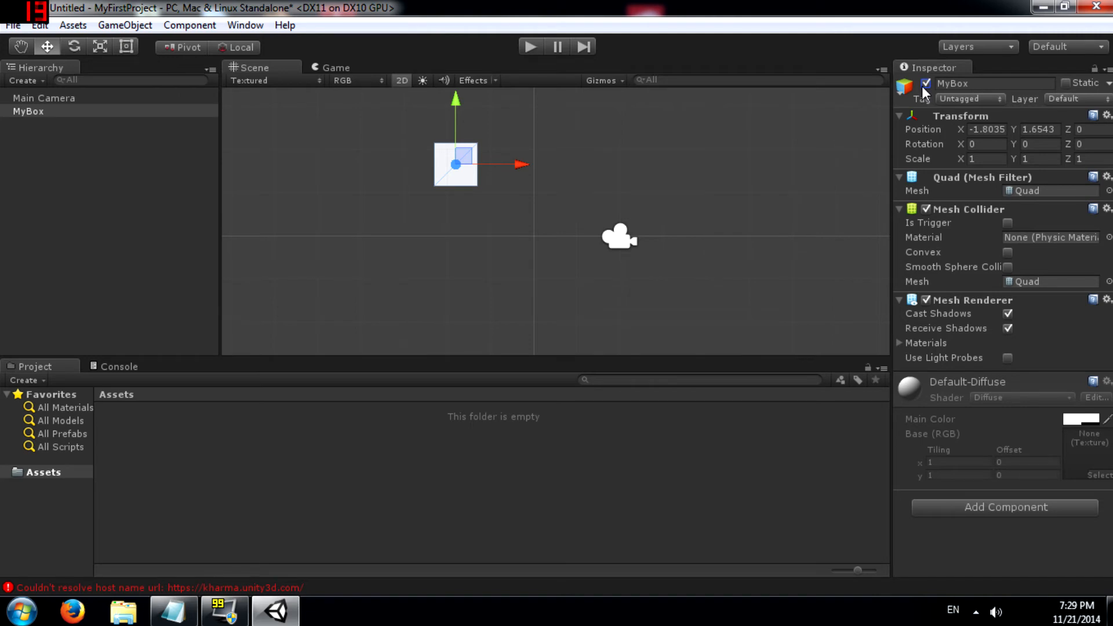
pyautogui.click(945, 99)
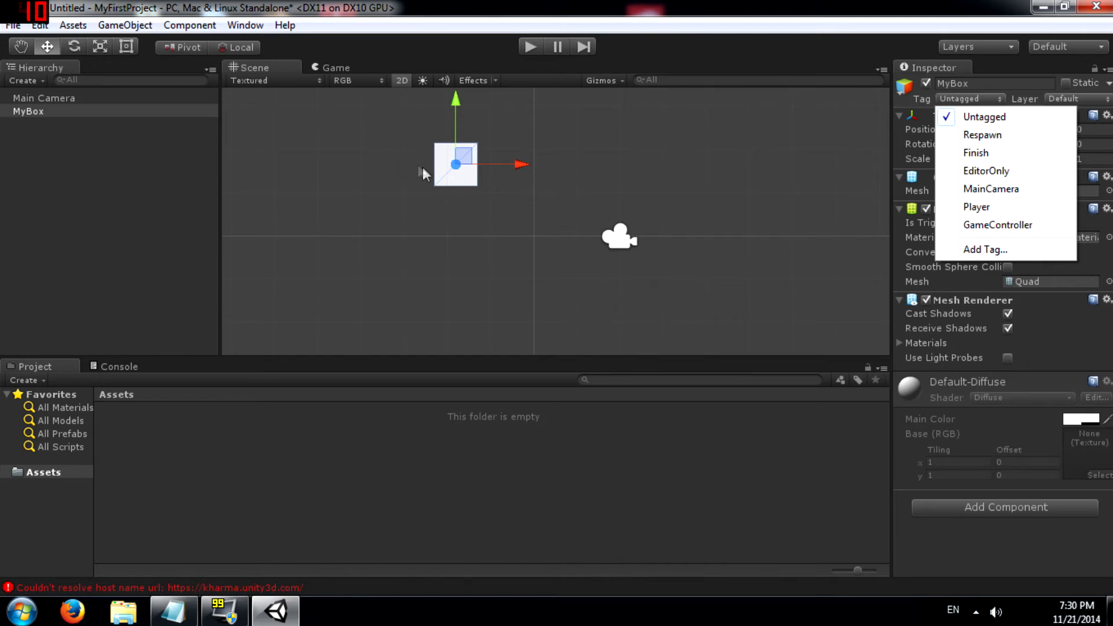
pyautogui.click(835, 30)
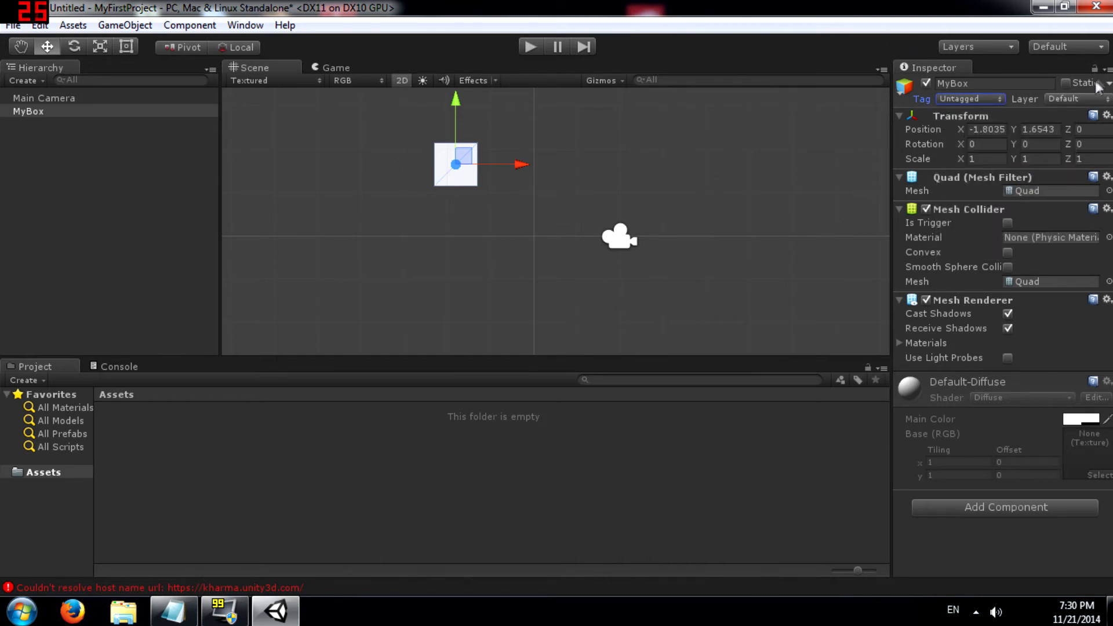
pyautogui.click(1078, 98)
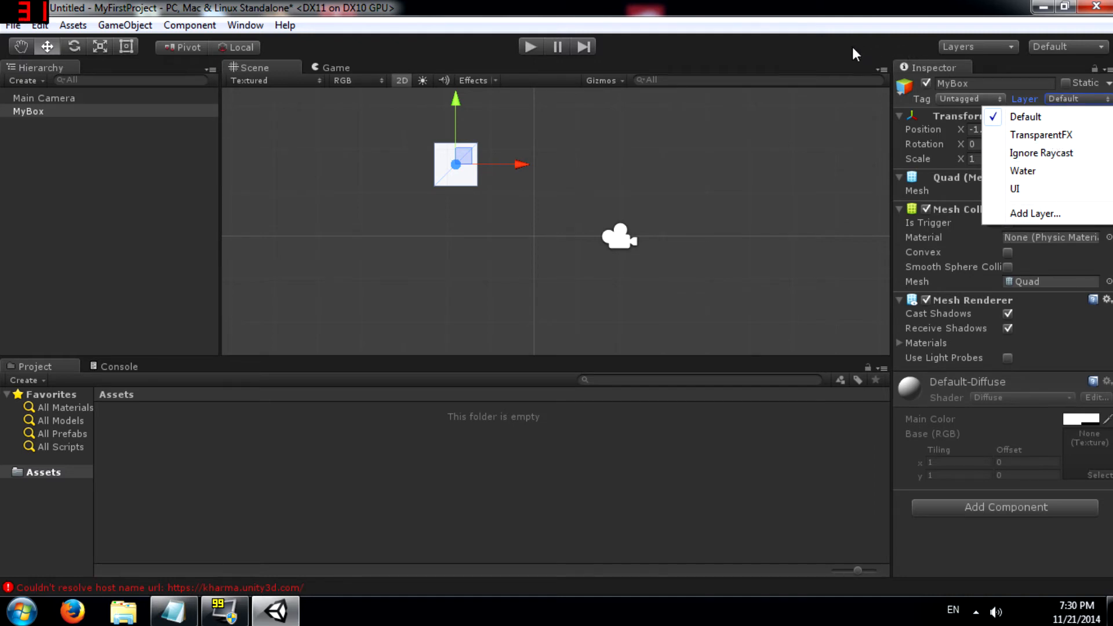
pyautogui.click(838, 30)
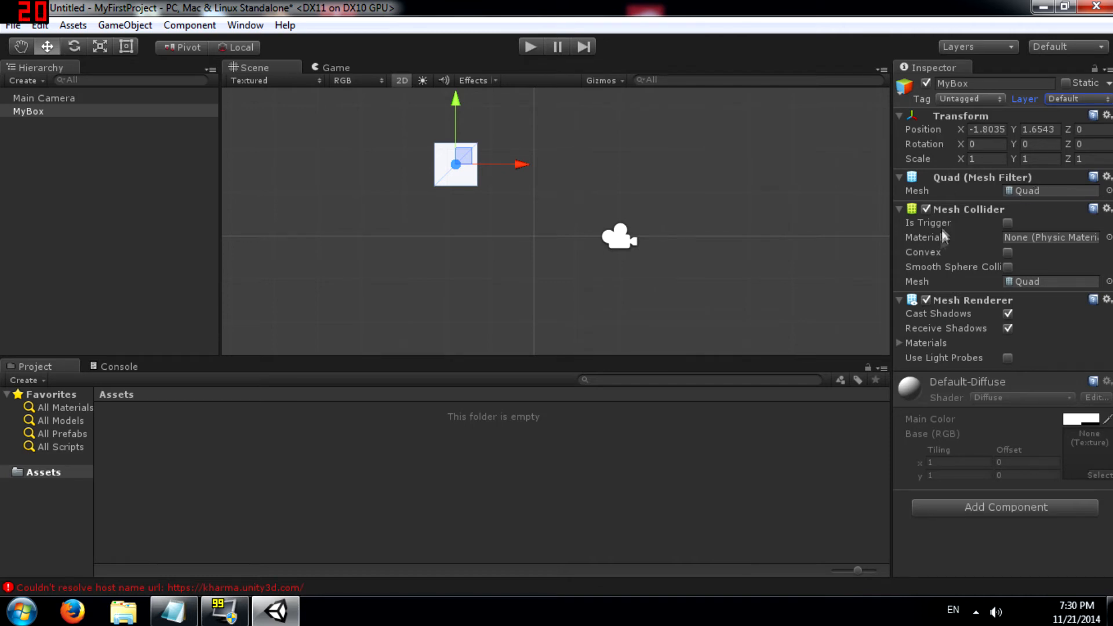
# - Collapse and re-expand MyBox's component sections, including Transform, Mesh Filter and Mesh Collider, to review them
pyautogui.click(899, 116)
pyautogui.click(899, 131)
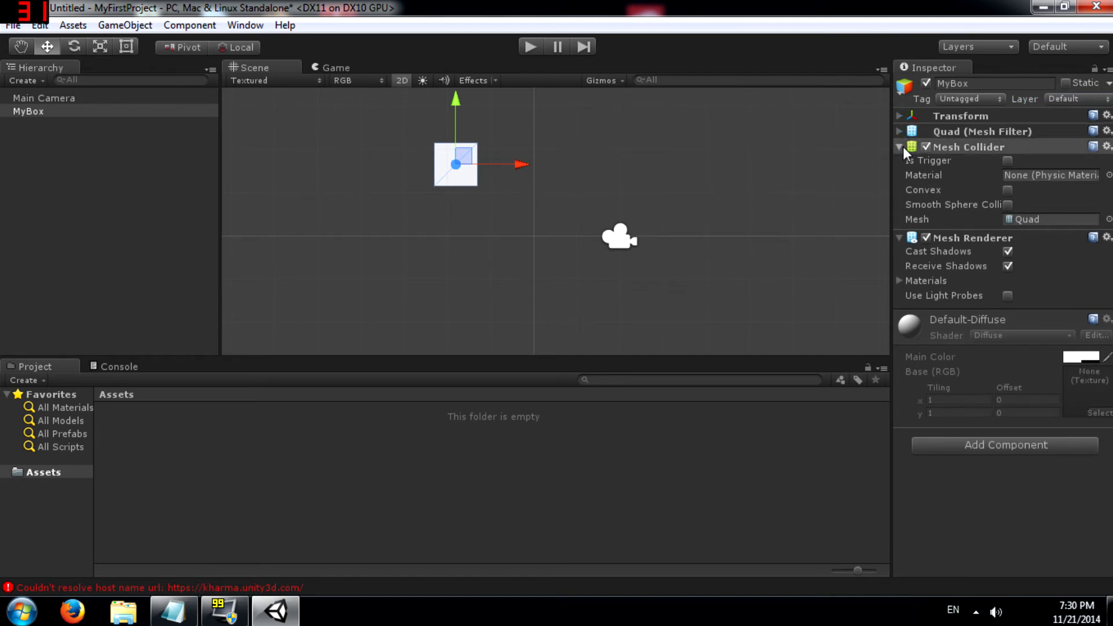
pyautogui.click(902, 147)
pyautogui.click(899, 163)
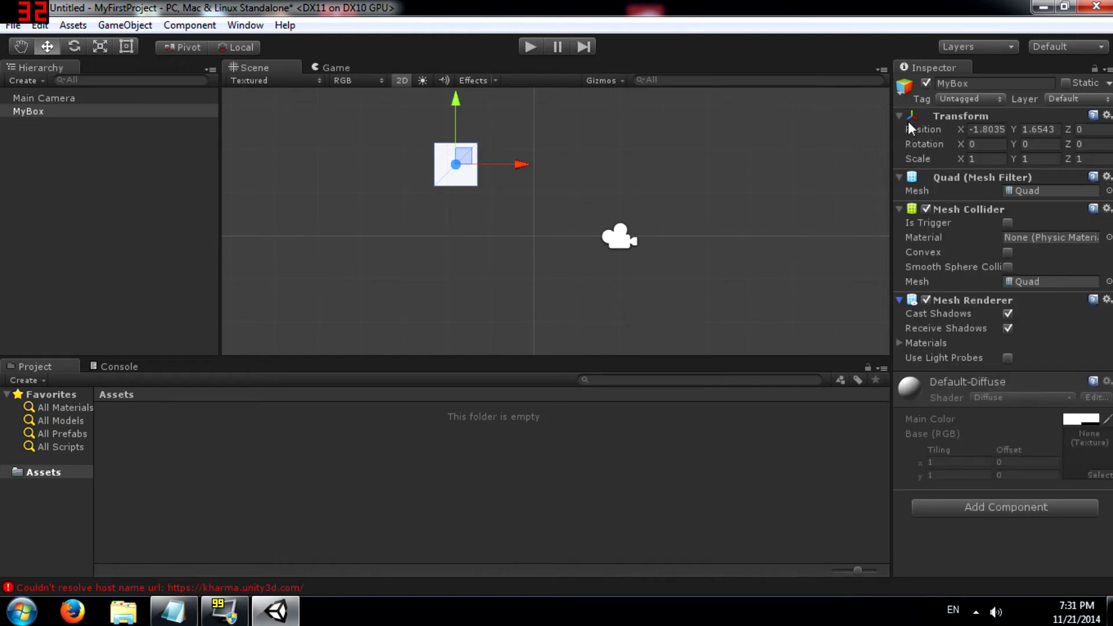
pyautogui.click(961, 119)
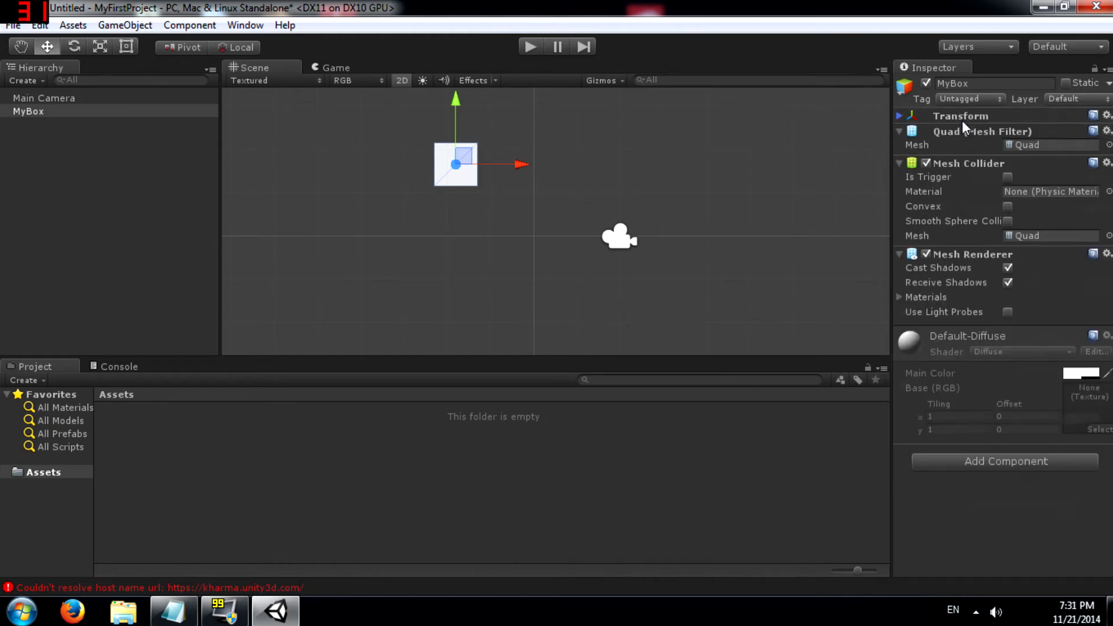
pyautogui.click(902, 117)
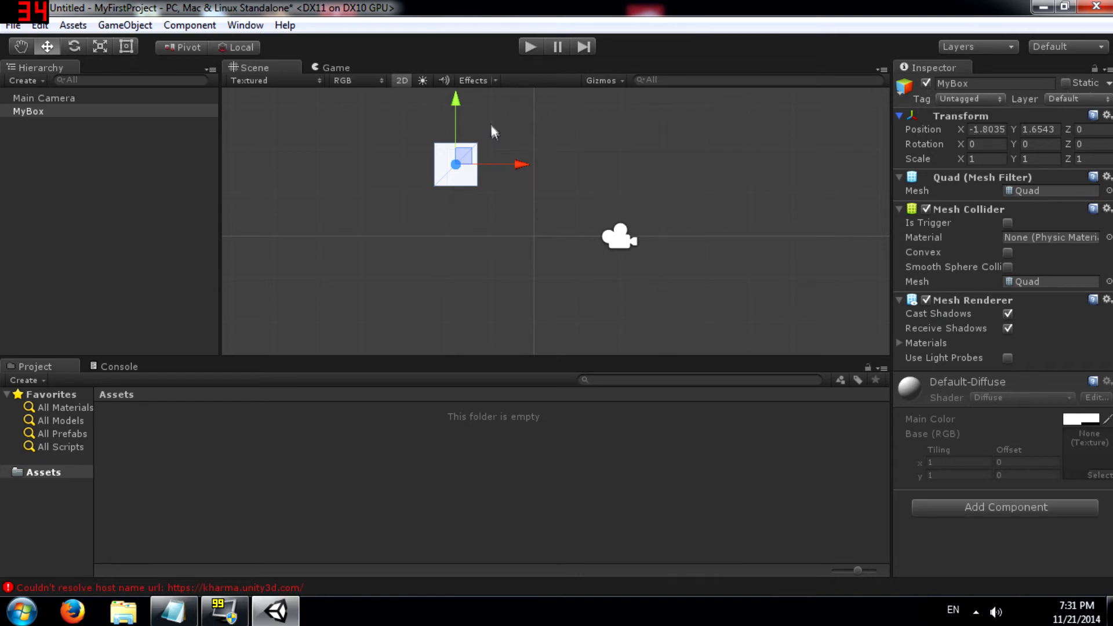
# - Move MyBox to about X -3.21, Y 1.98, and try rotating it with the Rotate tool, undoing the rotation
pyautogui.moveTo(466, 160); pyautogui.dragTo(374, 139)
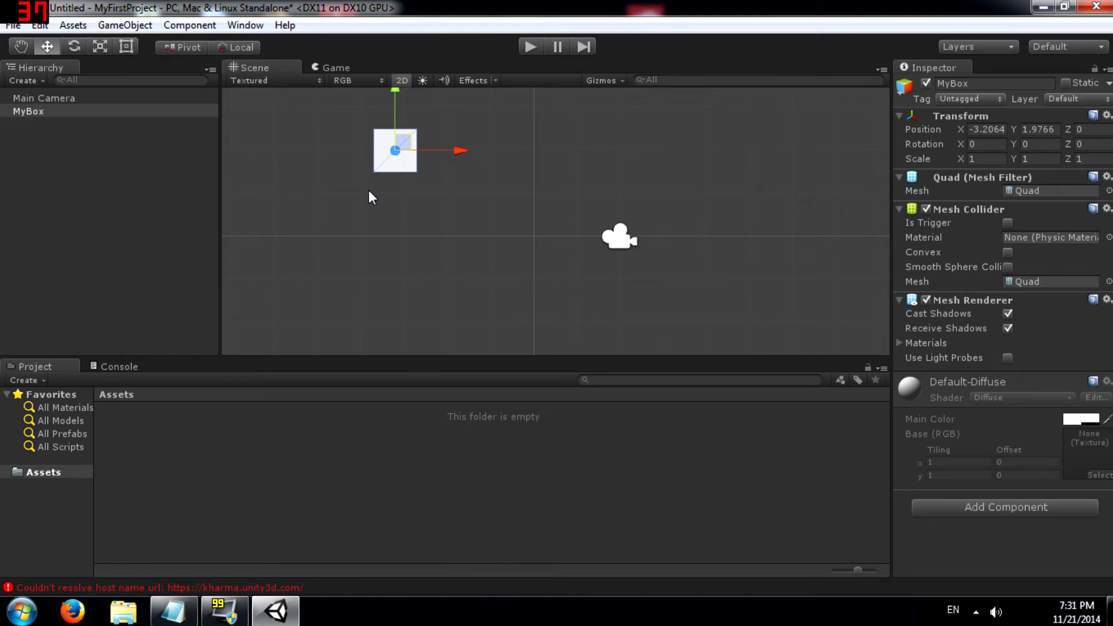
pyautogui.press('e')
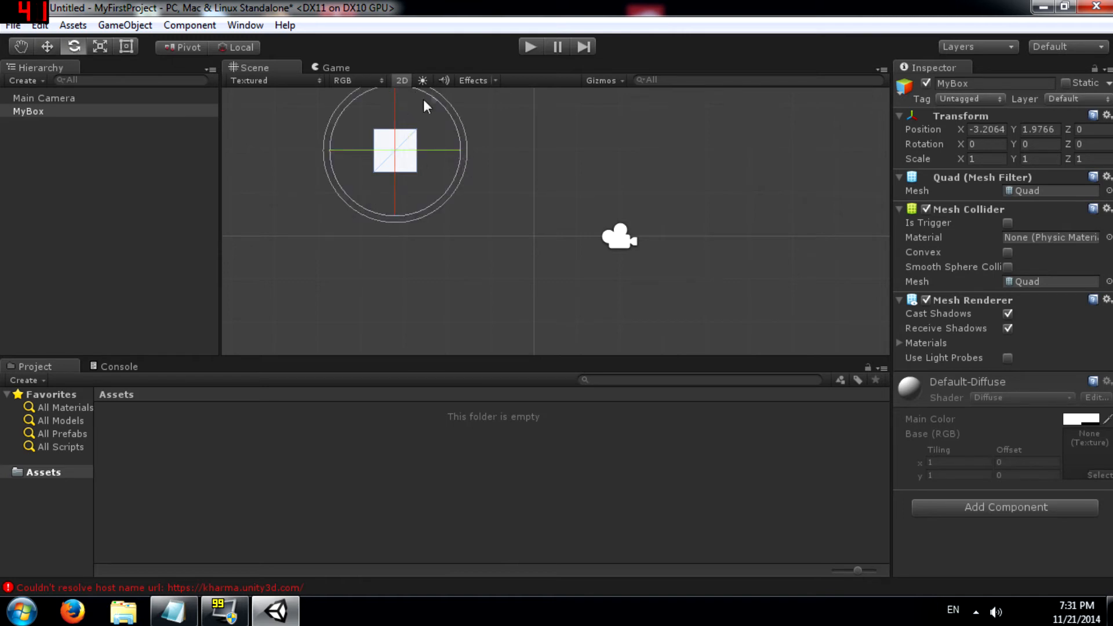
pyautogui.moveTo(462, 131); pyautogui.dragTo(483, 182, button='middle')
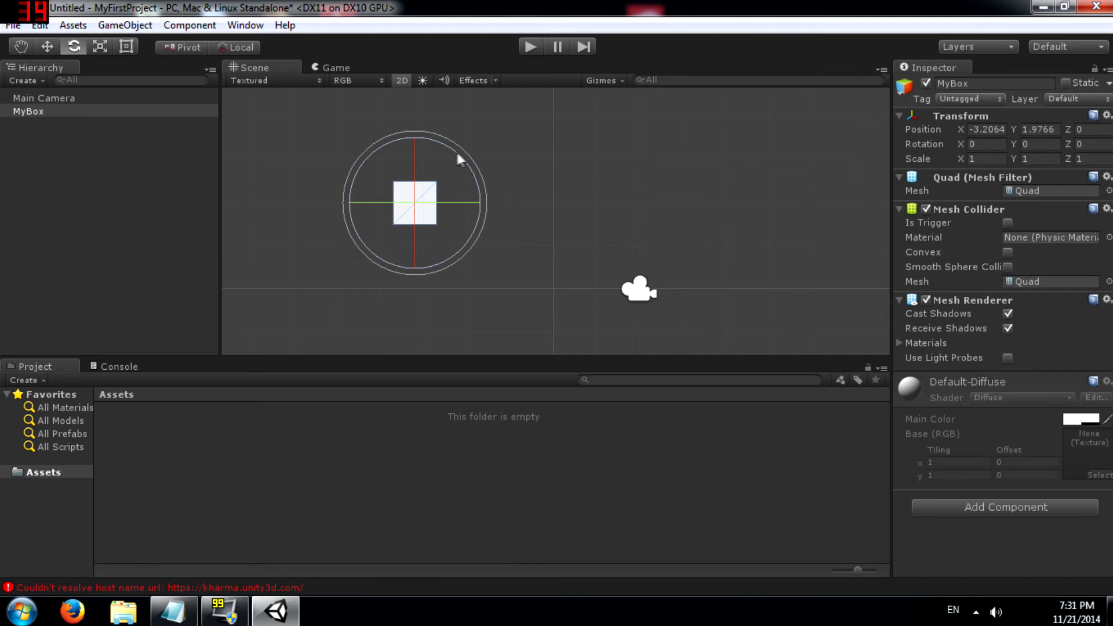
pyautogui.moveTo(457, 153); pyautogui.dragTo(481, 169)
pyautogui.moveTo(265, 68); pyautogui.dragTo(551, 181)
pyautogui.hotkey('ctrl', 'z')
pyautogui.press('w')
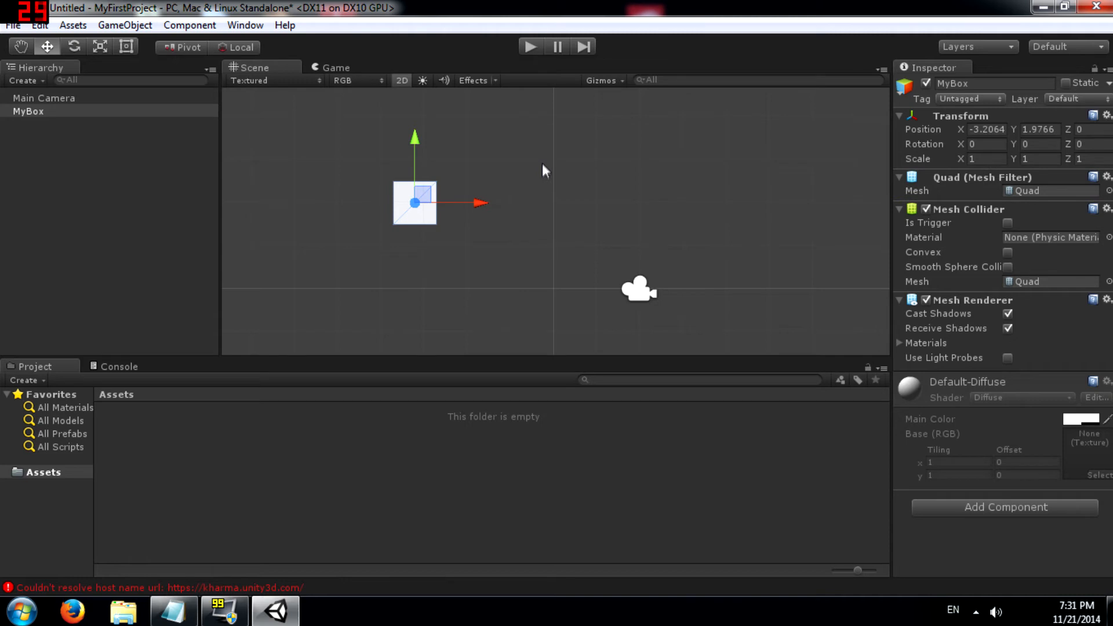
# - Try scaling MyBox vertically, horizontally and uniformly to about 2 with the Scale tool, undoing each change
pyautogui.press('r')
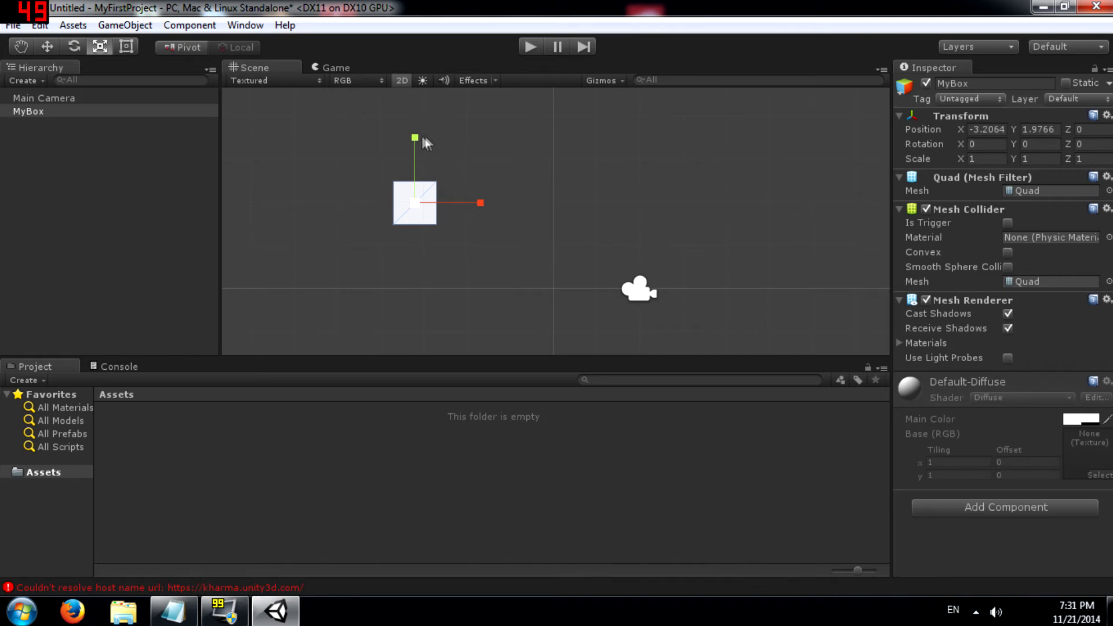
pyautogui.moveTo(415, 138); pyautogui.dragTo(442, 14)
pyautogui.hotkey('ctrl', 'z')
pyautogui.moveTo(474, 204); pyautogui.dragTo(576, 208)
pyautogui.hotkey('ctrl', 'z')
pyautogui.moveTo(420, 204); pyautogui.dragTo(501, 216)
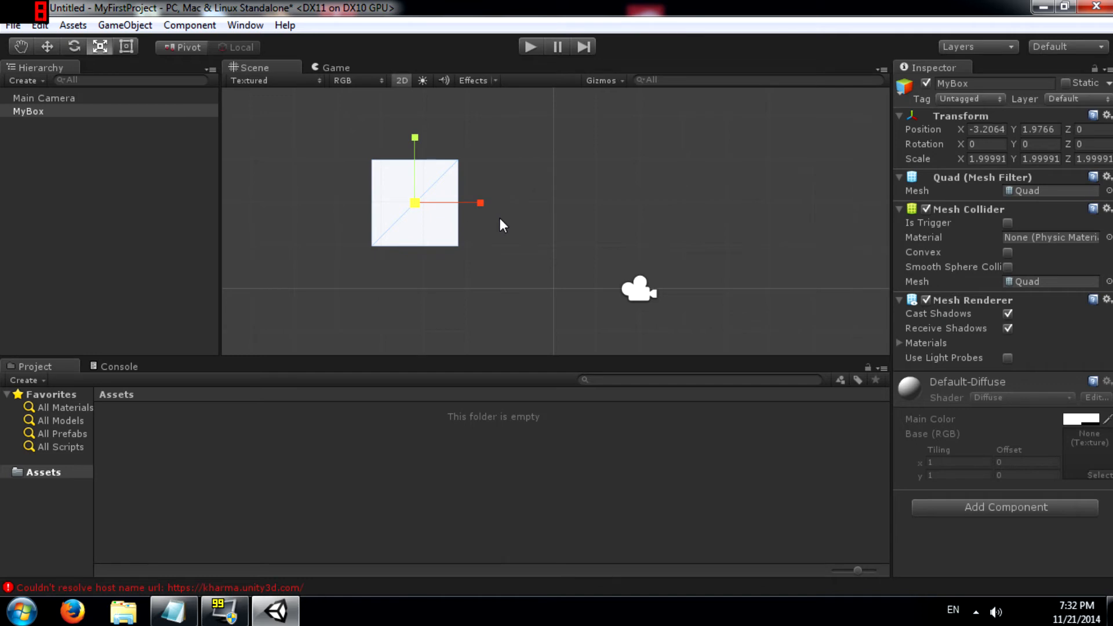
pyautogui.hotkey('ctrl', 'z')
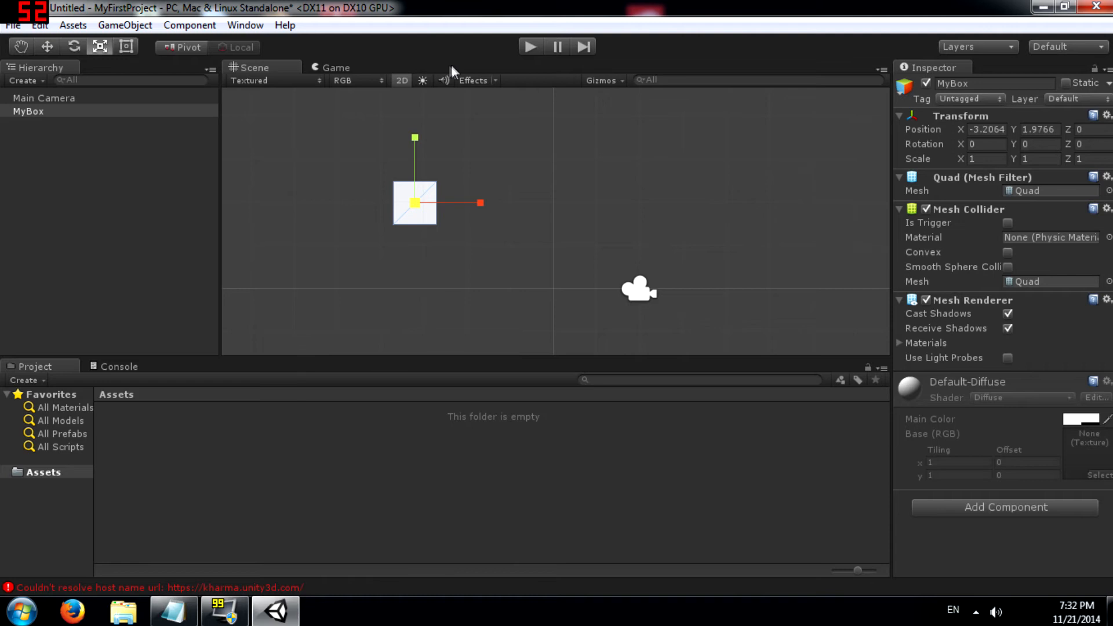
# - Reselect MyBox in the scene and move it to about X -2.13, Y 1.90
pyautogui.click(475, 172)
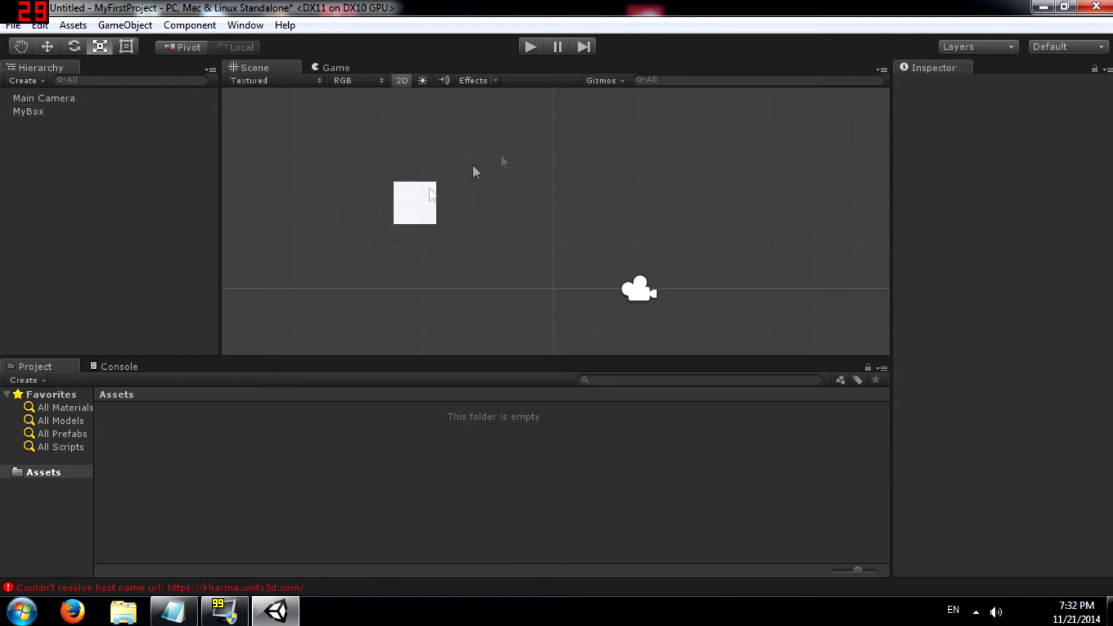
pyautogui.click(398, 203)
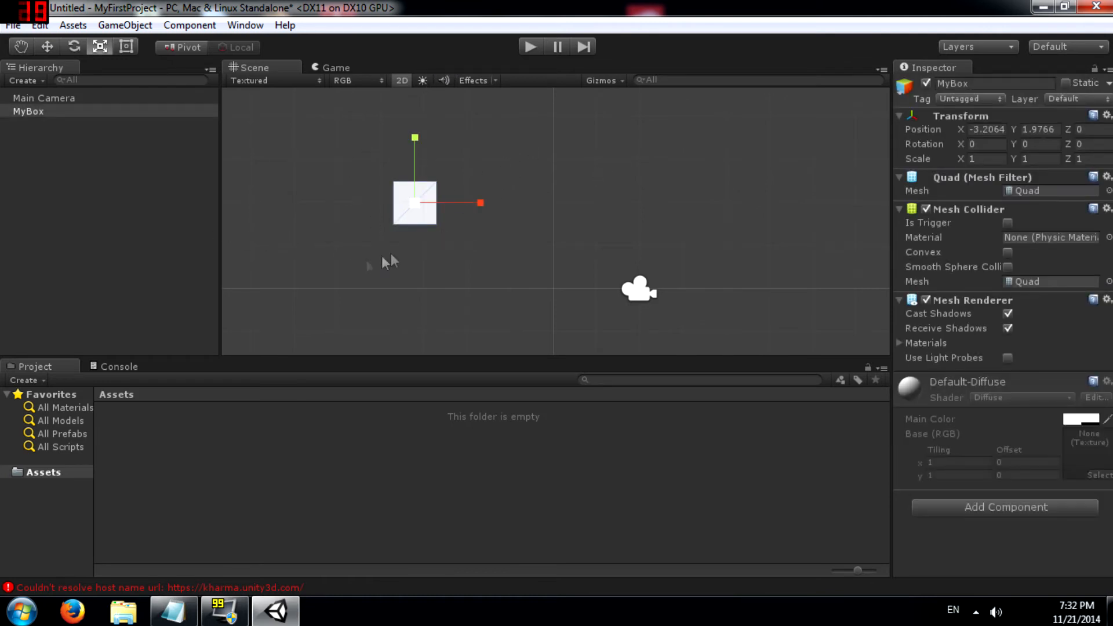
pyautogui.click(24, 46)
pyautogui.moveTo(485, 230); pyautogui.dragTo(603, 184)
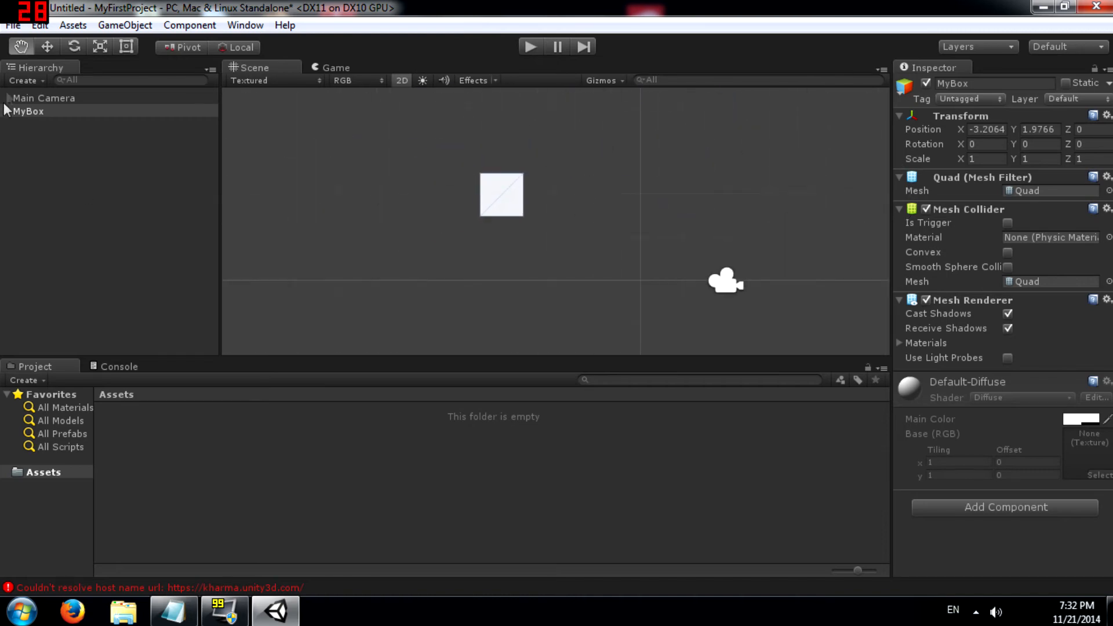
pyautogui.click(41, 46)
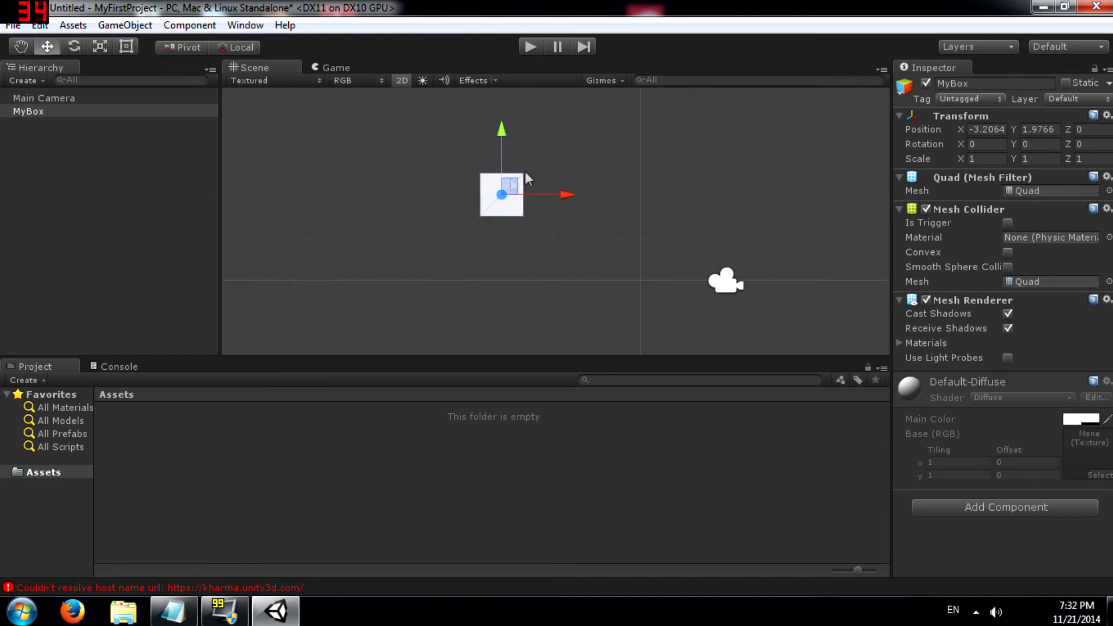
pyautogui.moveTo(518, 190); pyautogui.dragTo(543, 181)
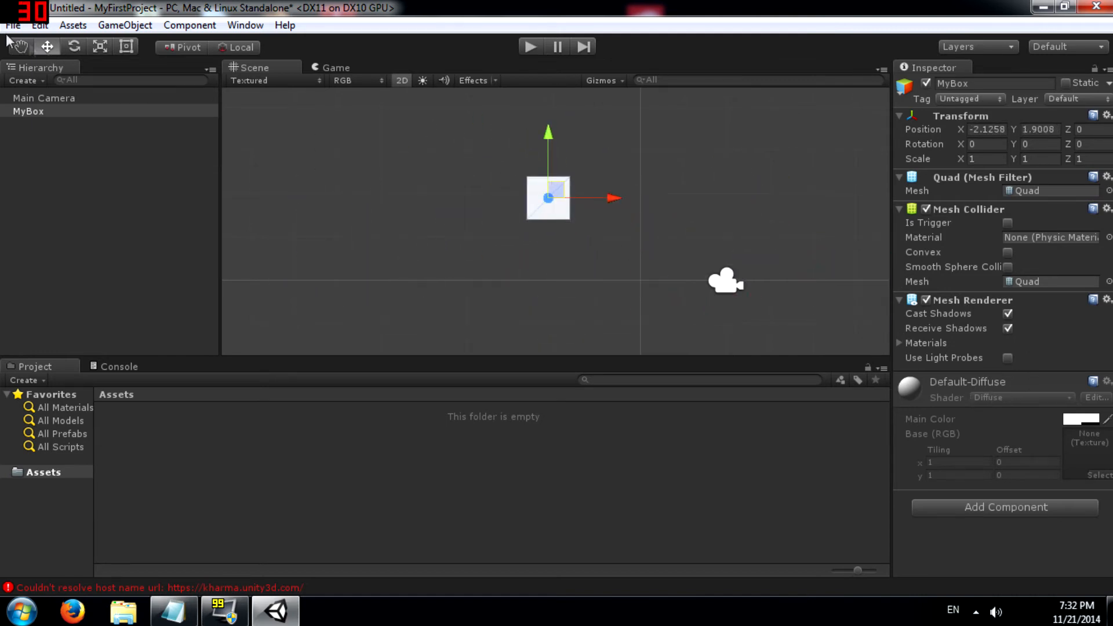
# - Switch through the Rotate, Scale, Rect, Hand and Move tools to compare their handles on MyBox, ending with Scale
pyautogui.click(73, 47)
pyautogui.click(100, 47)
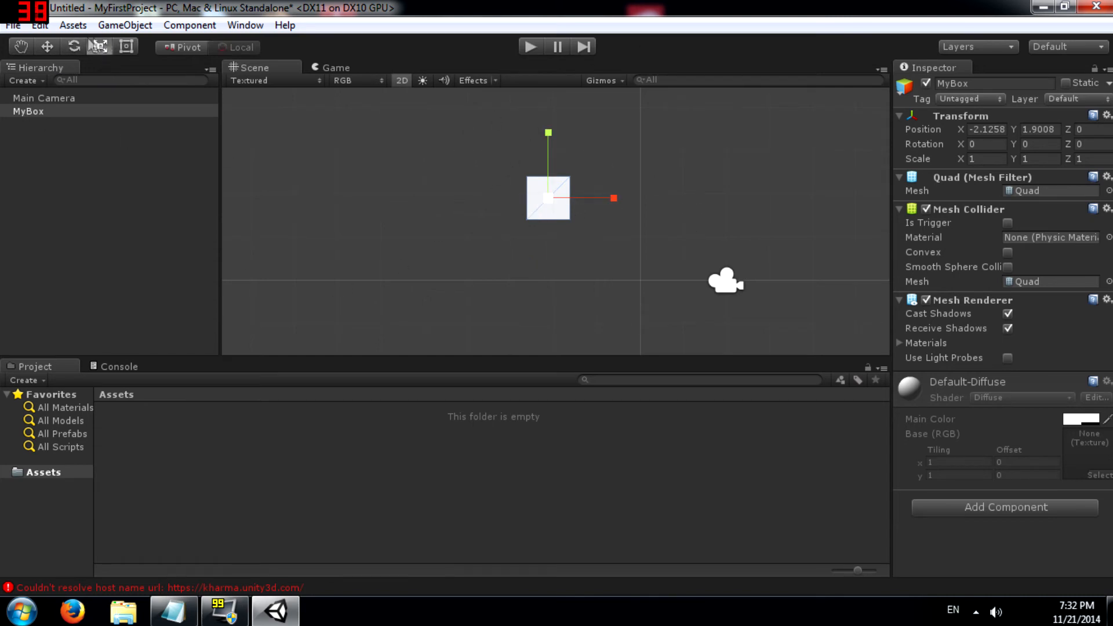
pyautogui.click(127, 47)
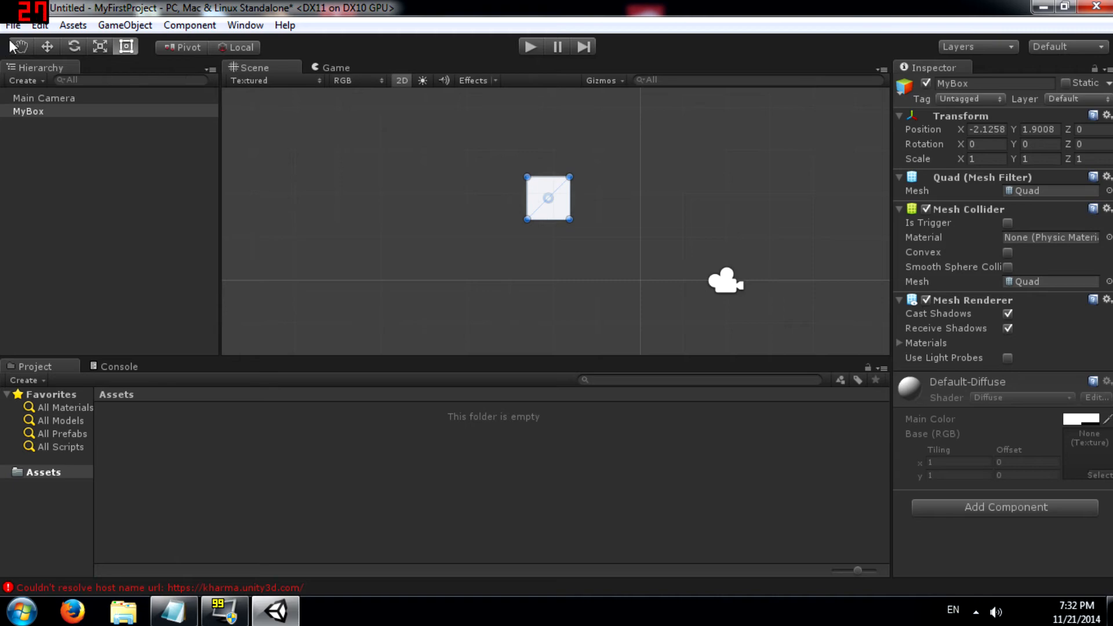
pyautogui.click(21, 48)
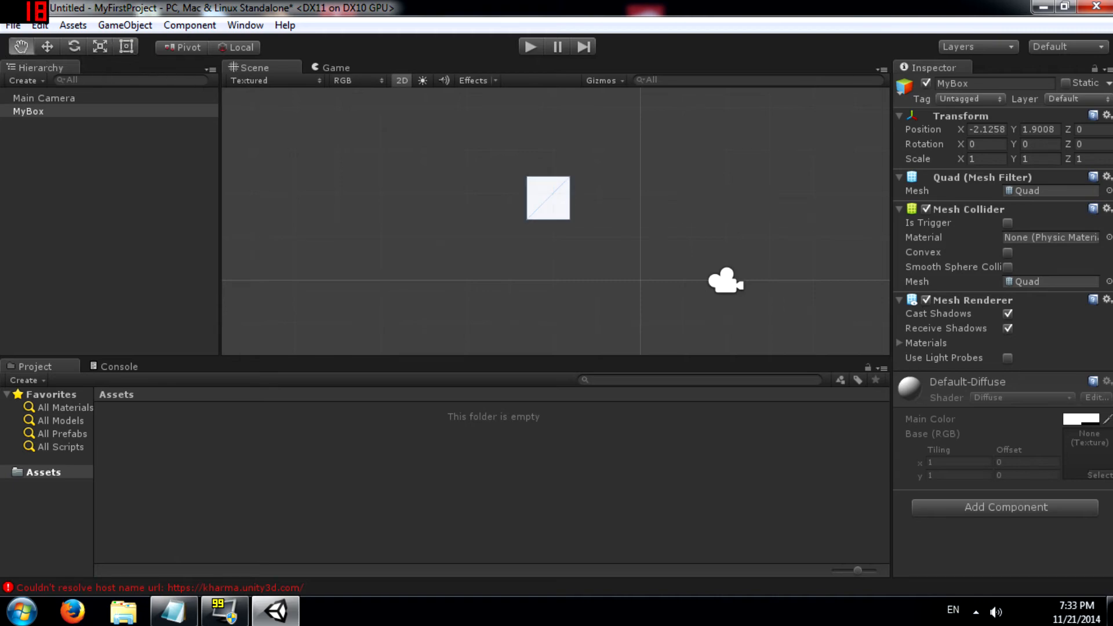
pyautogui.click(47, 46)
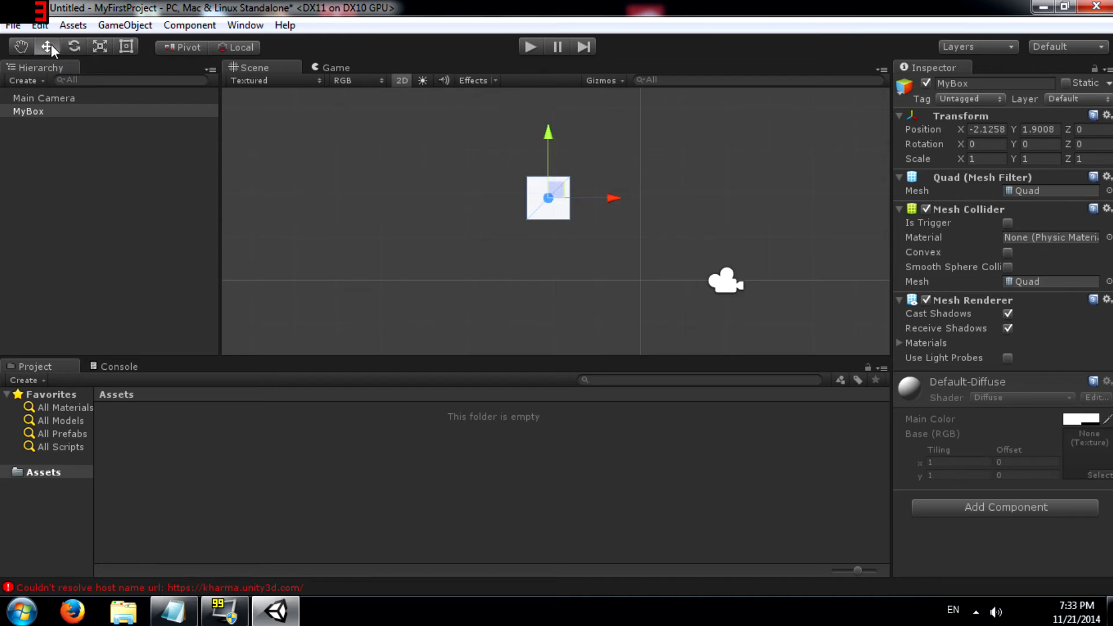
pyautogui.press('e')
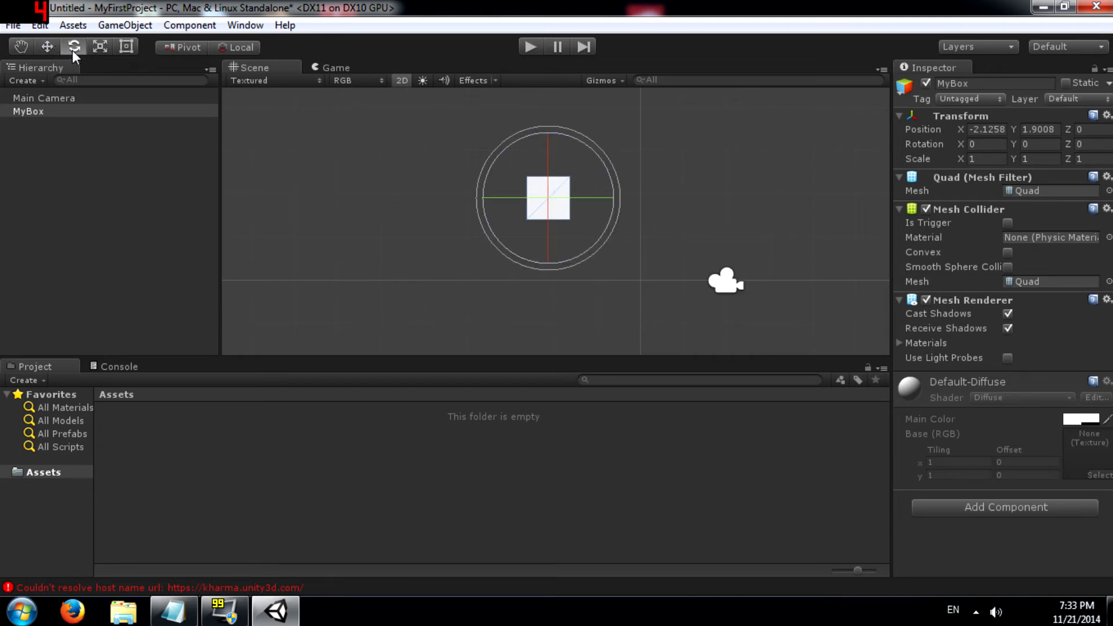
pyautogui.click(108, 46)
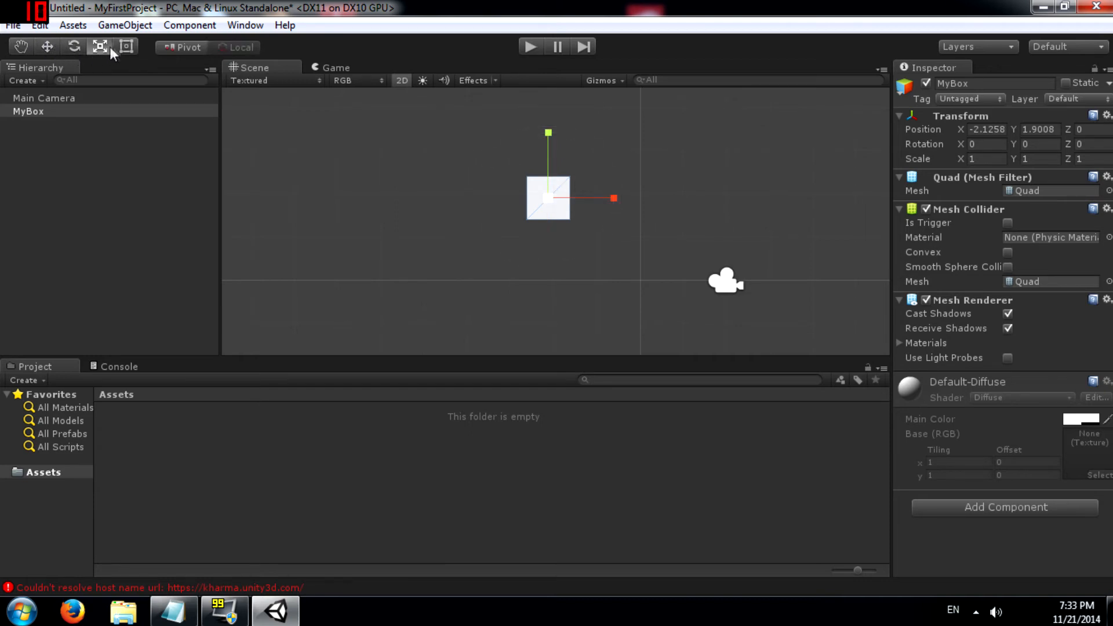
pyautogui.moveTo(581, 202); pyautogui.dragTo(535, 189, button='middle')
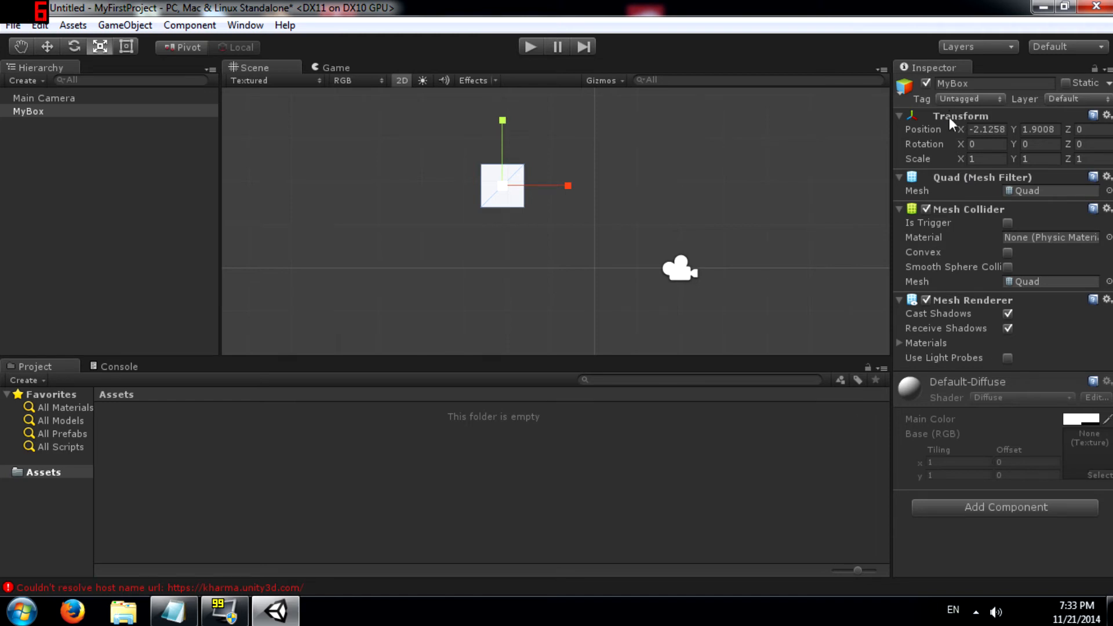
# - Try to add a Rigidbody 2D component from the Physics 2D category to MyBox
pyautogui.click(1028, 510)
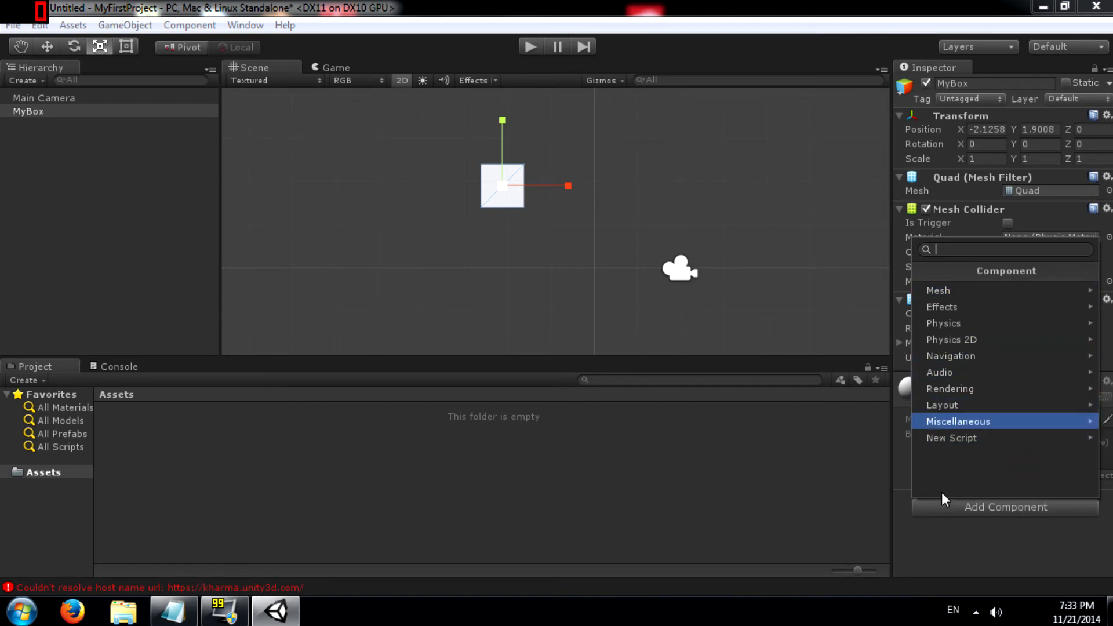
pyautogui.click(975, 513)
pyautogui.click(975, 510)
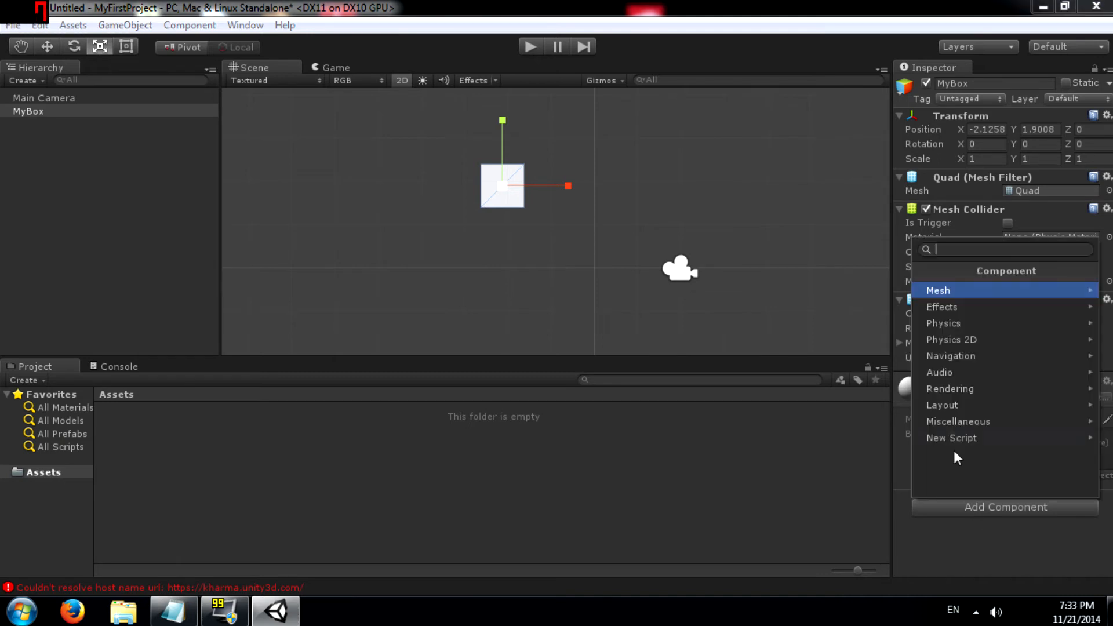
pyautogui.click(989, 341)
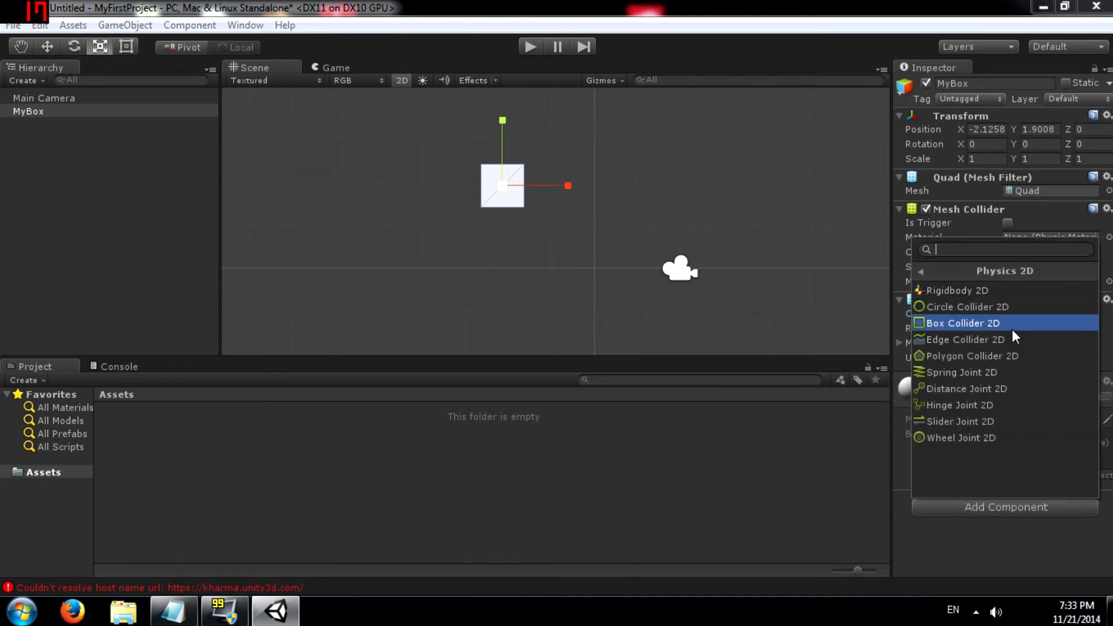
pyautogui.click(995, 291)
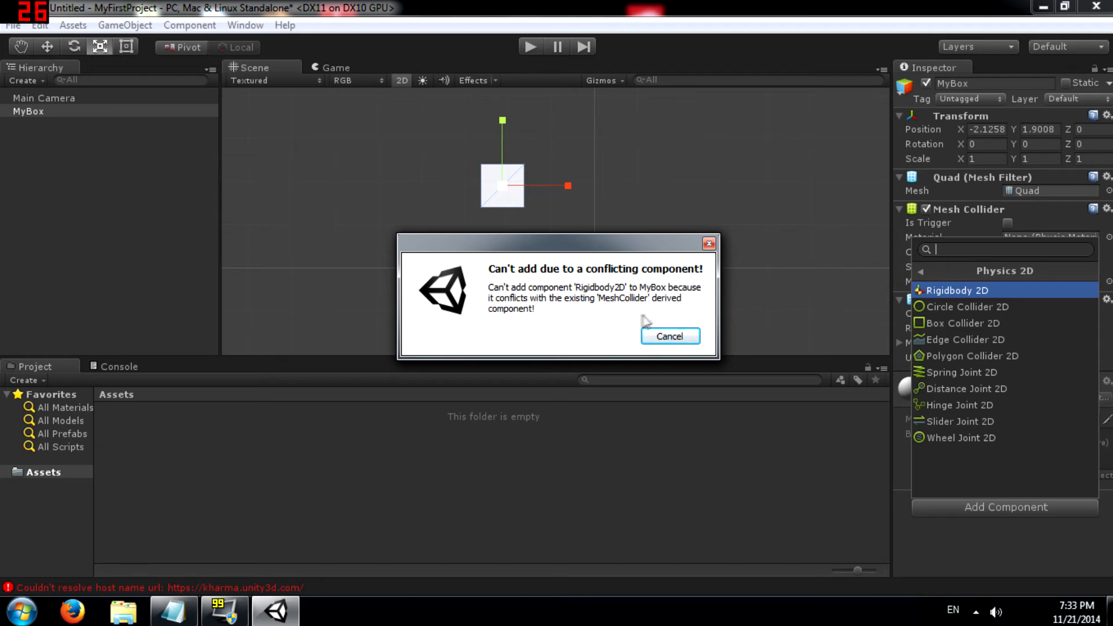
pyautogui.click(670, 337)
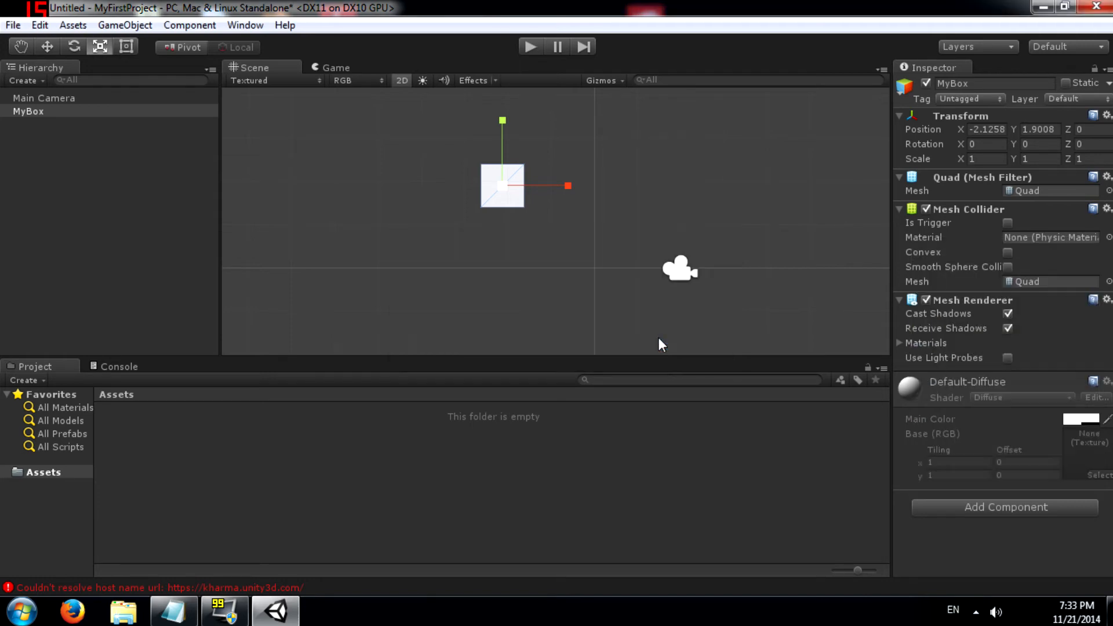
# - Remove the Mesh Collider component from MyBox and add a Rigidbody 2D component from the Physics 2D category
pyautogui.rightClick(956, 210)
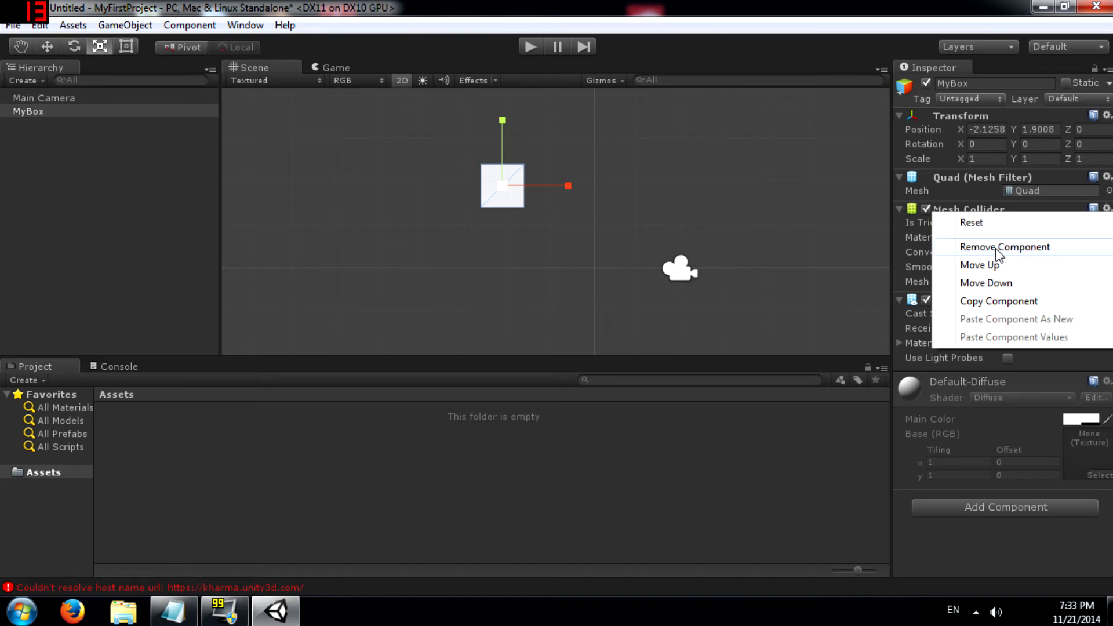
pyautogui.click(994, 248)
pyautogui.click(1003, 417)
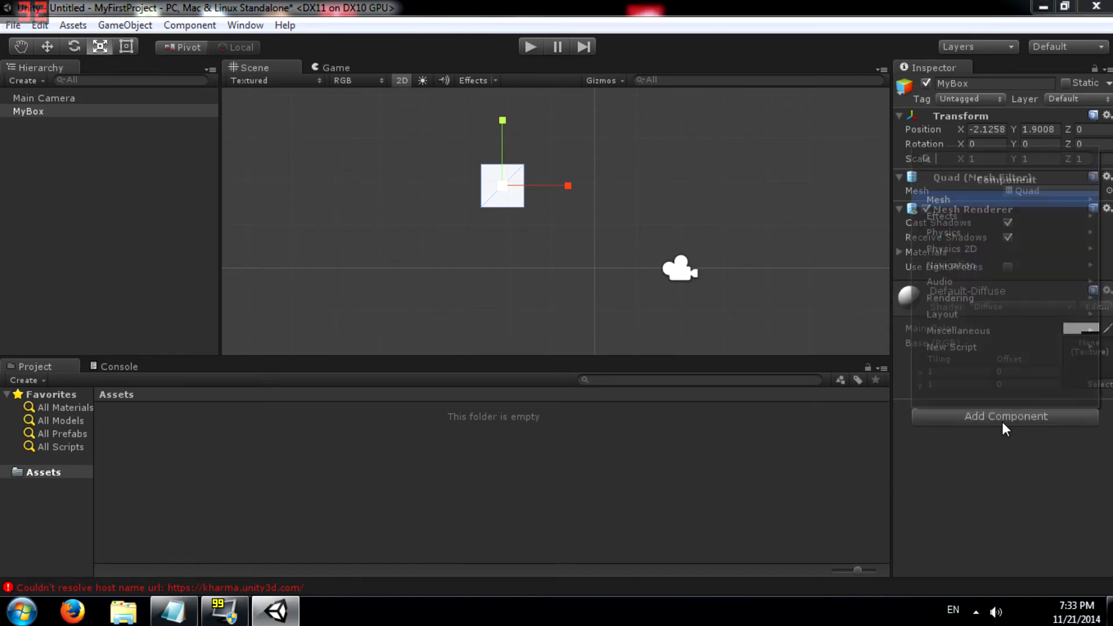
pyautogui.click(954, 248)
pyautogui.click(967, 199)
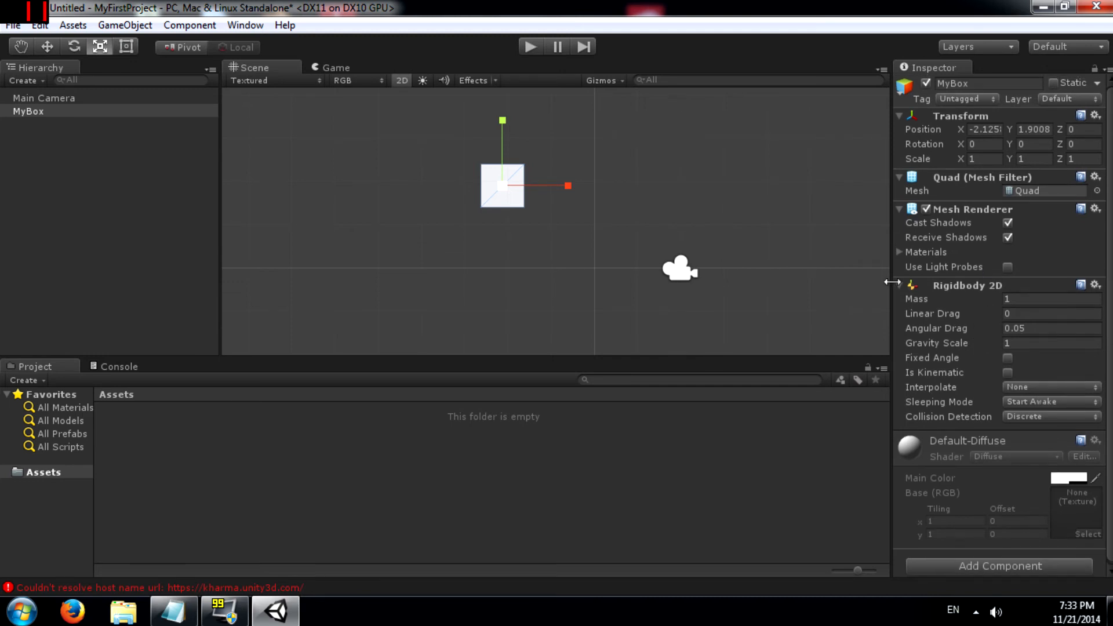
# - Run the game to watch how MyBox behaves with the Rigidbody 2D, and stop play mode
pyautogui.scroll(-4, 603, 234)
pyautogui.moveTo(702, 240); pyautogui.dragTo(604, 221, button='middle')
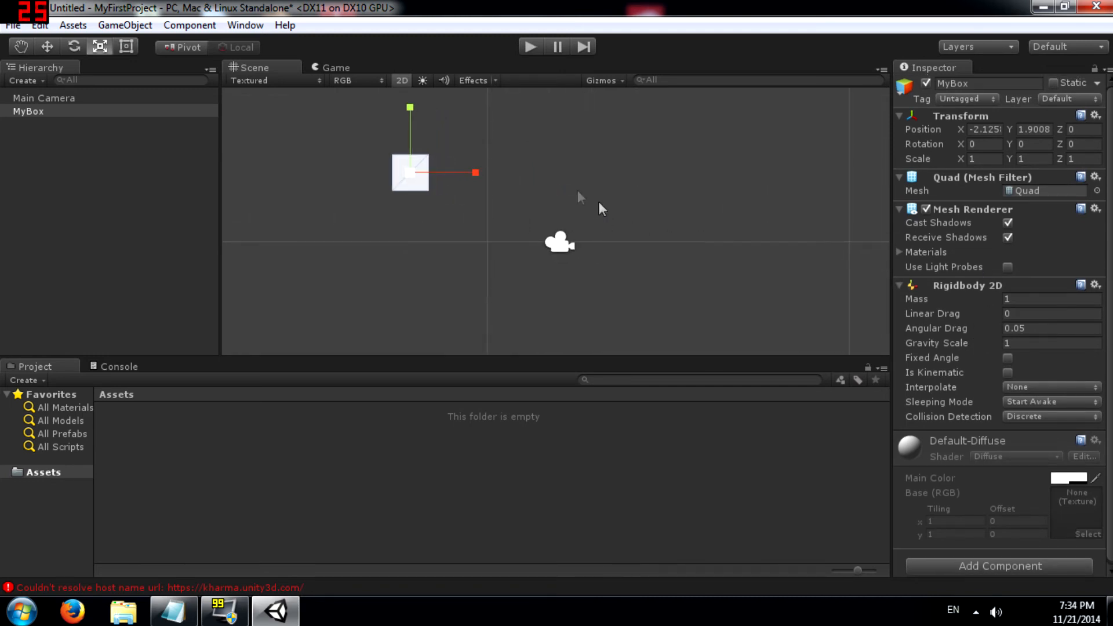
pyautogui.click(531, 47)
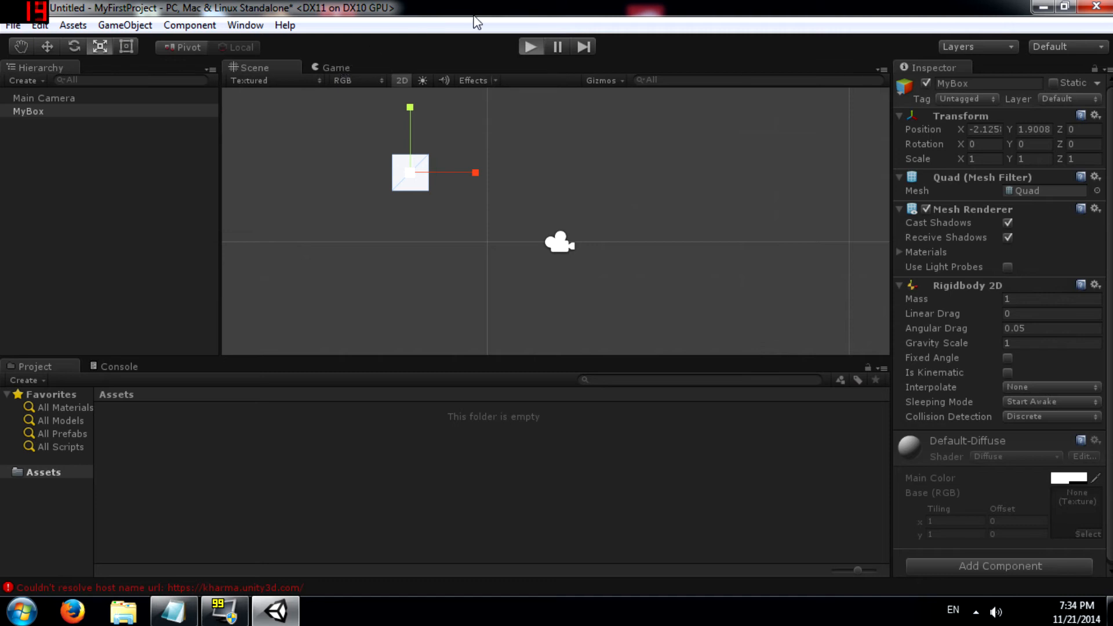
pyautogui.click(521, 51)
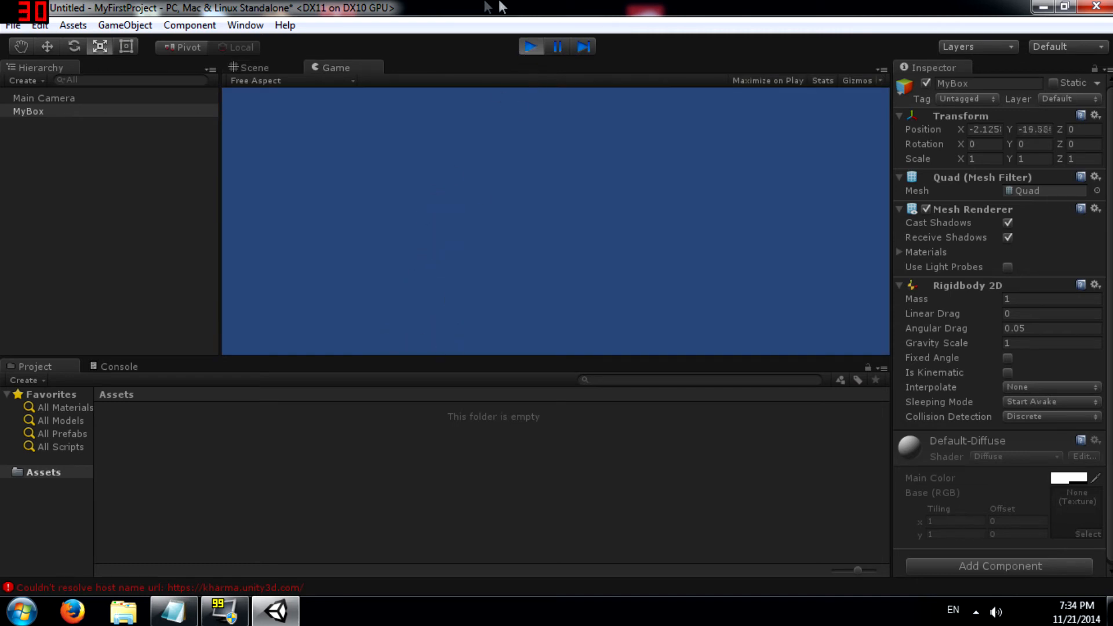
pyautogui.click(527, 49)
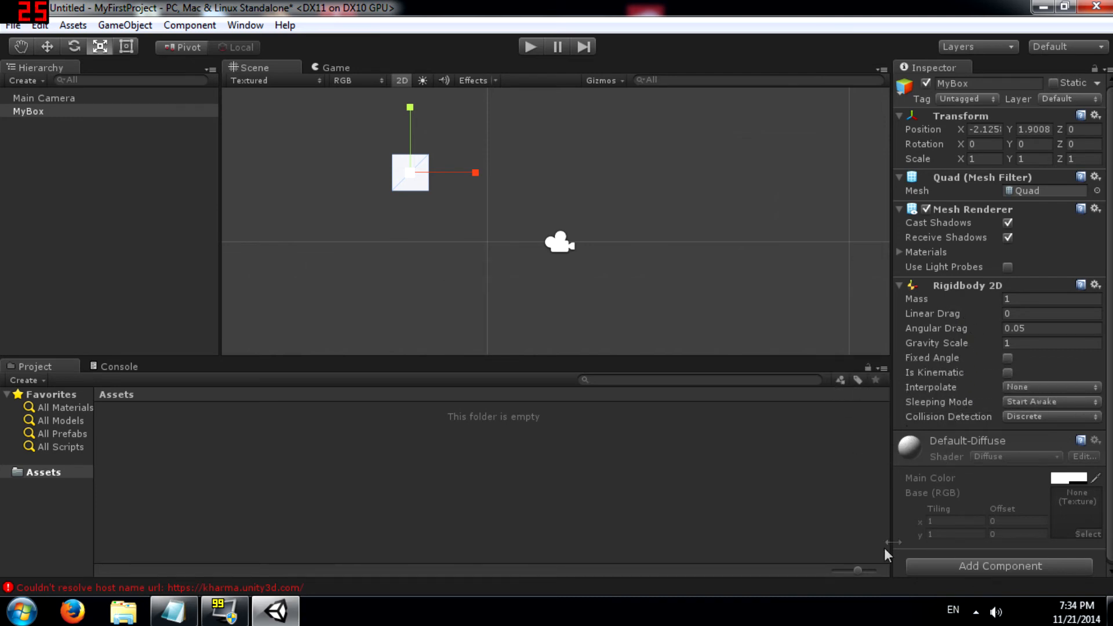
# - Remove the Rigidbody 2D component from MyBox and add a new CSharp script component named moveScript
pyautogui.rightClick(934, 286)
pyautogui.click(994, 323)
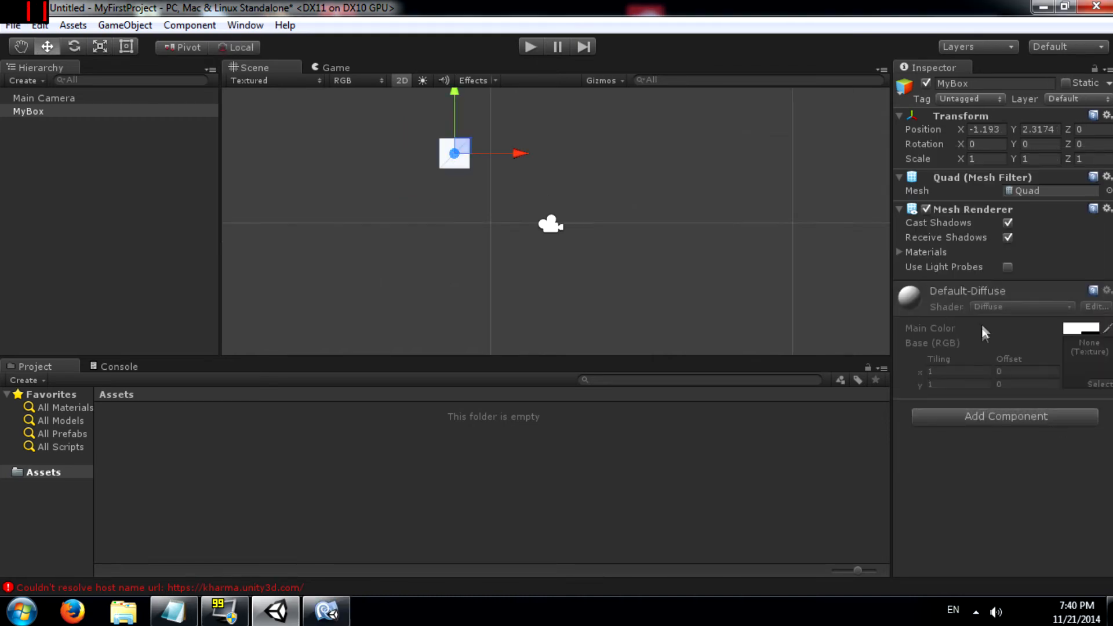
pyautogui.click(968, 415)
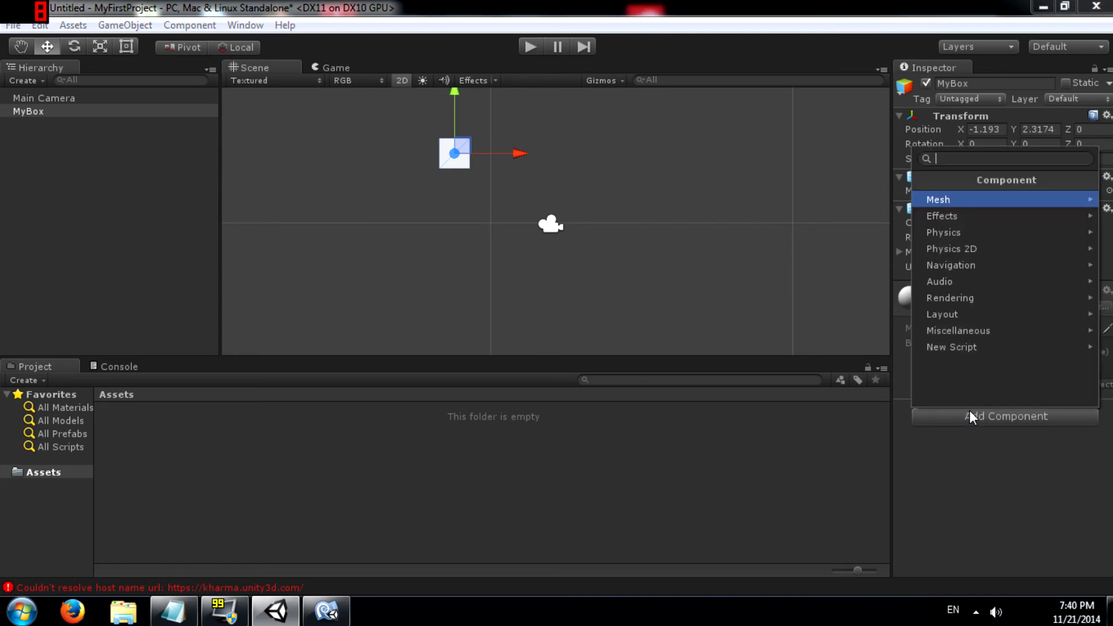
pyautogui.click(955, 346)
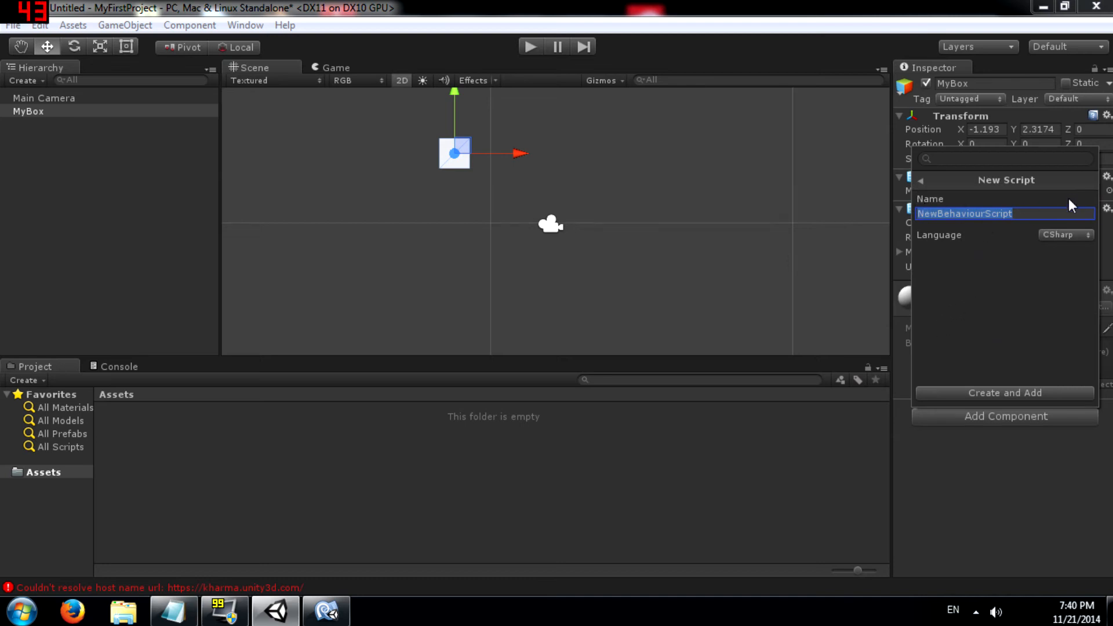
pyautogui.write('mov')
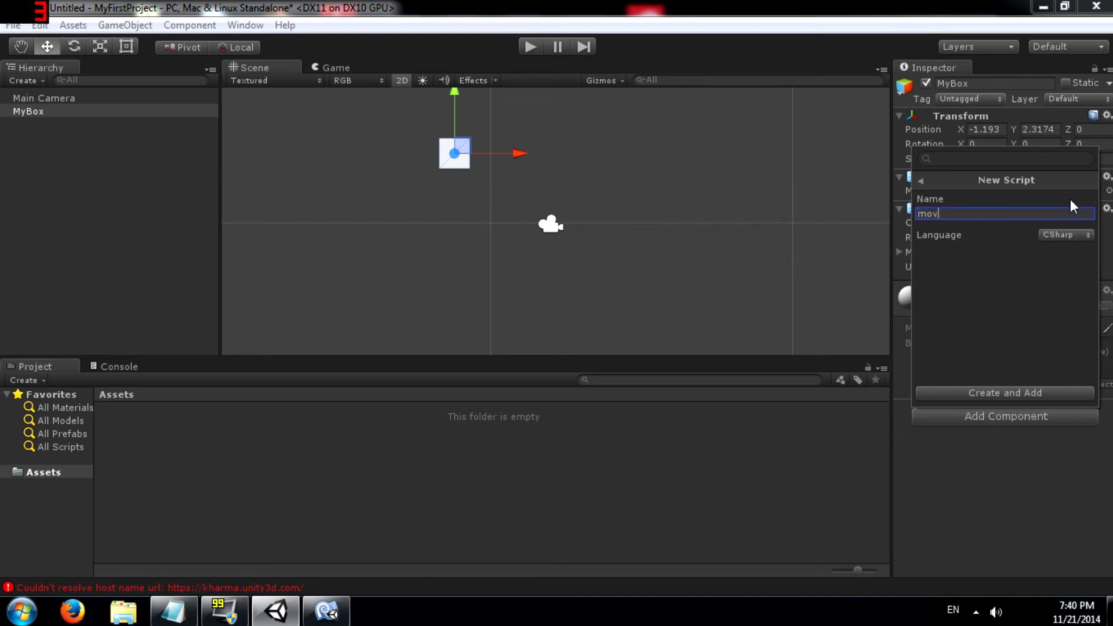
pyautogui.write('eScript')
pyautogui.click(1071, 233)
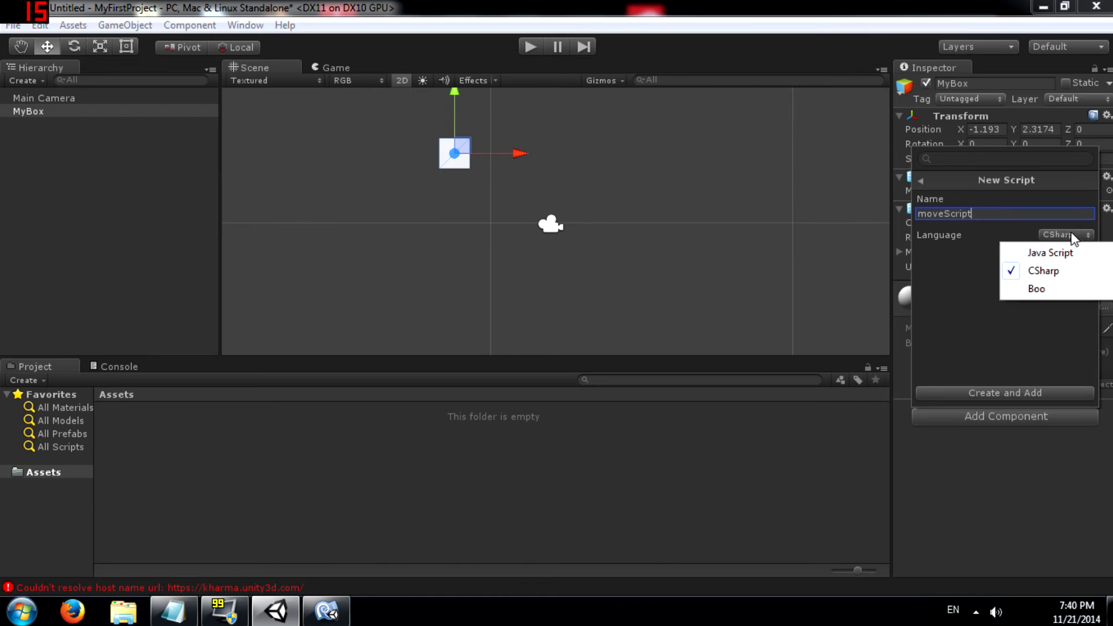
pyautogui.click(1058, 271)
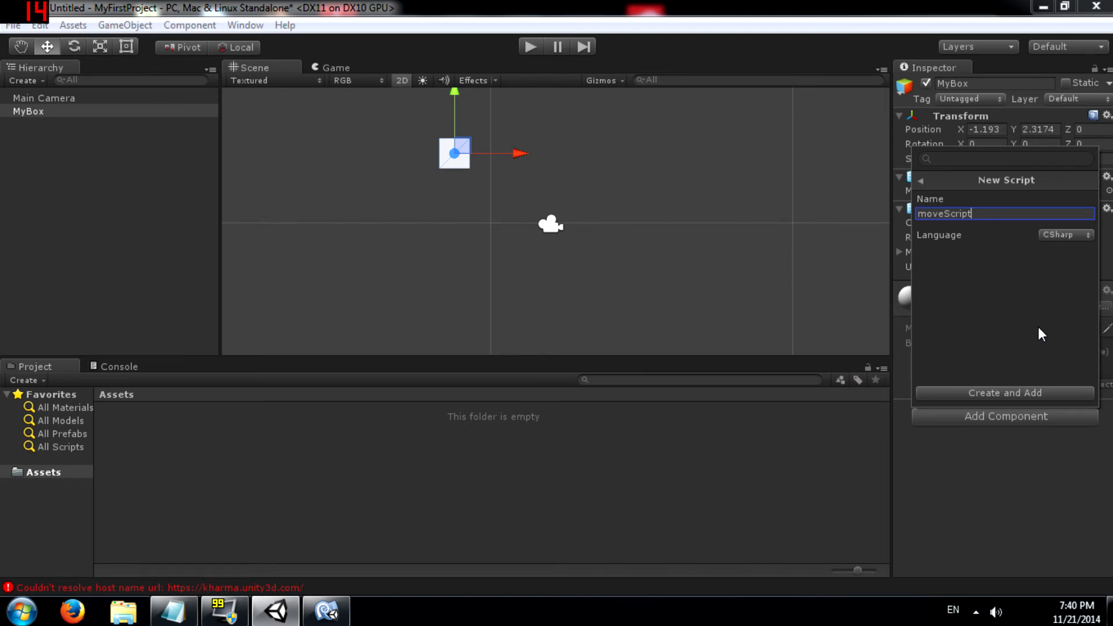
pyautogui.press('Return')
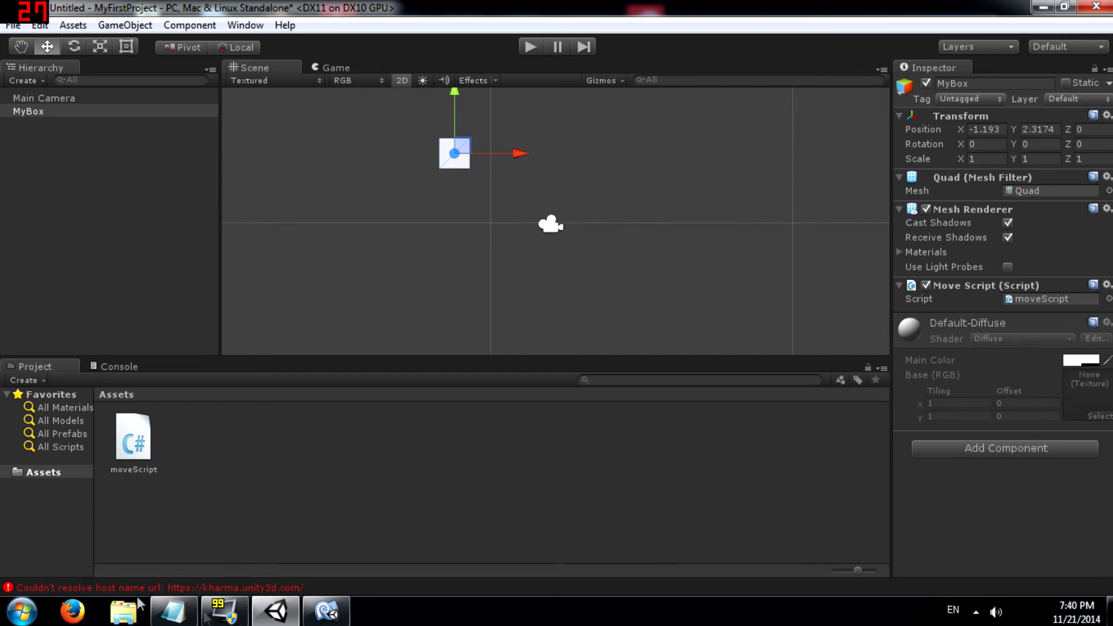
# - Examine the moveScript asset and its default code in the project's Assets folder, and deselect it
pyautogui.click(139, 447)
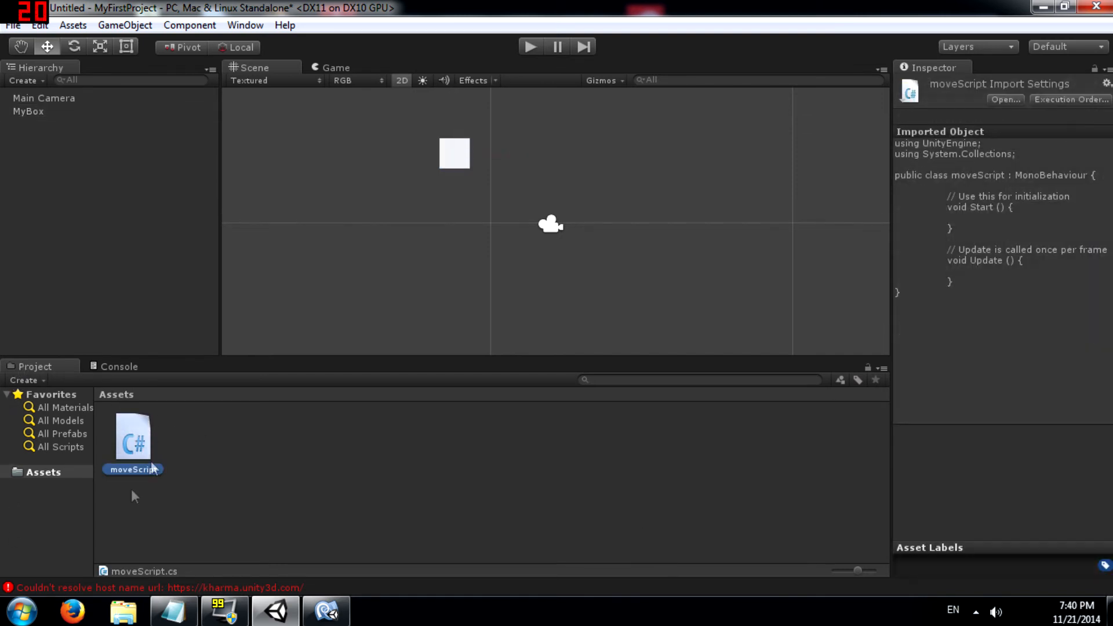
pyautogui.click(255, 451)
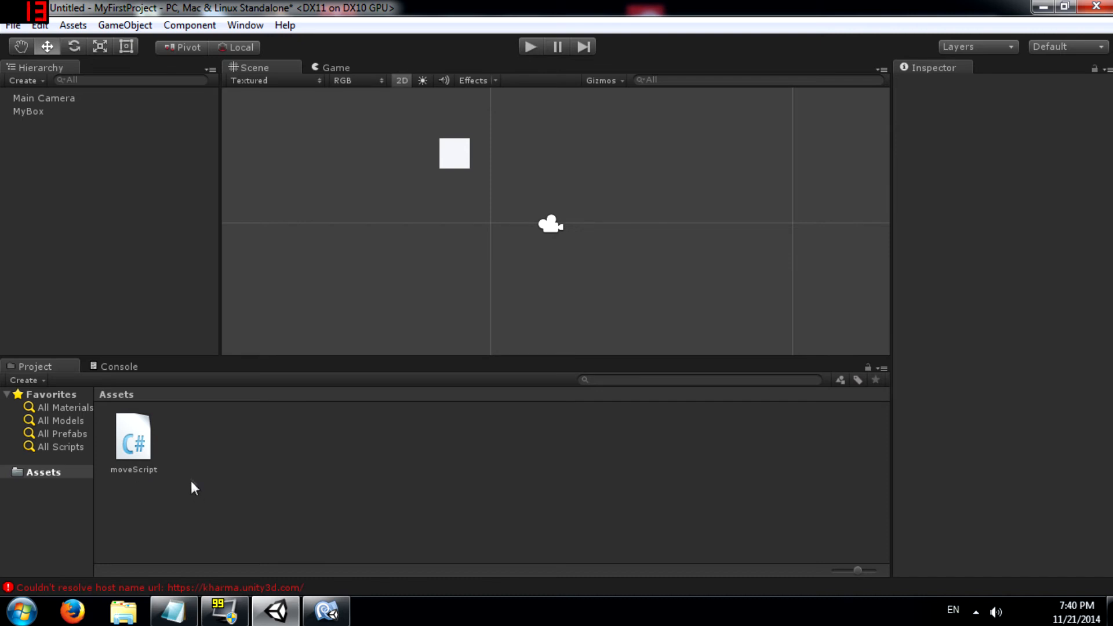
pyautogui.click(143, 451)
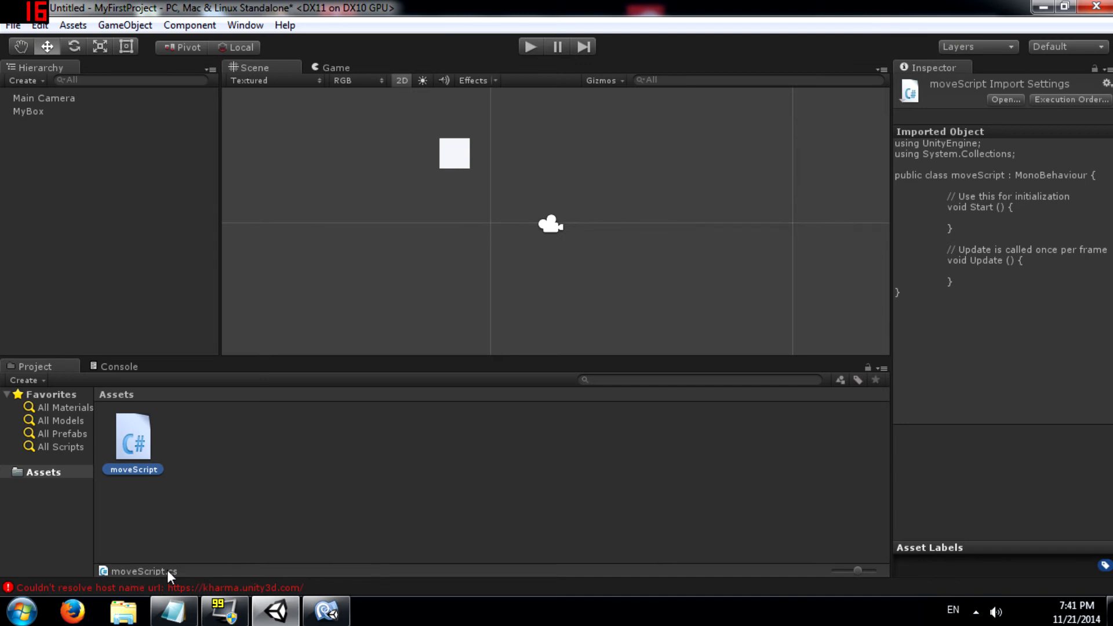
pyautogui.click(238, 443)
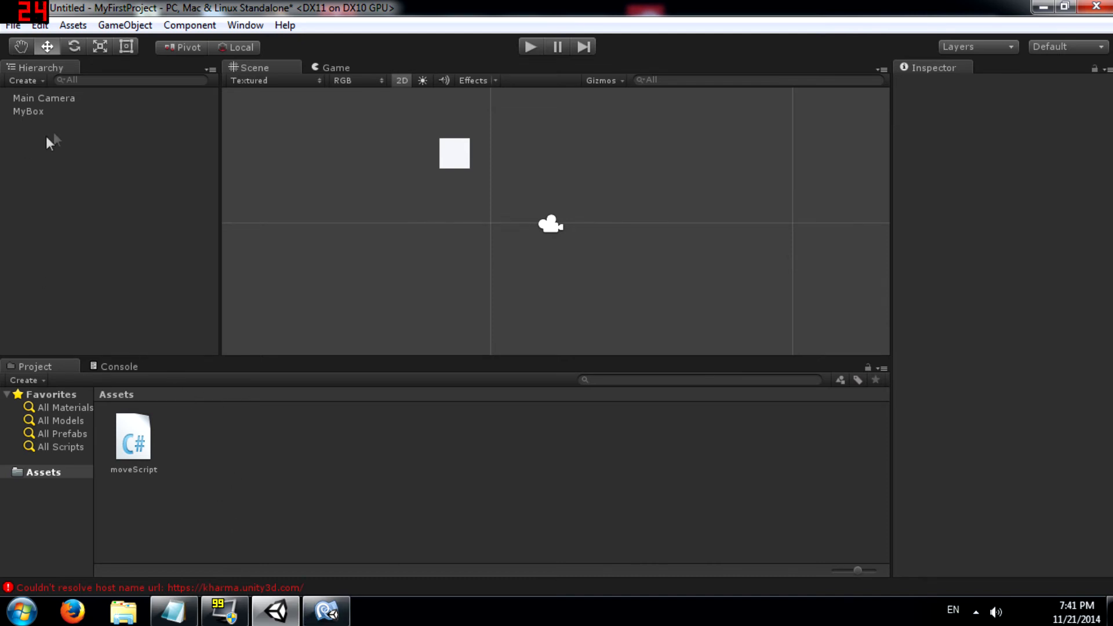
# - Open MyBox's moveScript in MonoDevelop and declare "public float moveForce;" at the start of the class, above Start
pyautogui.click(456, 155)
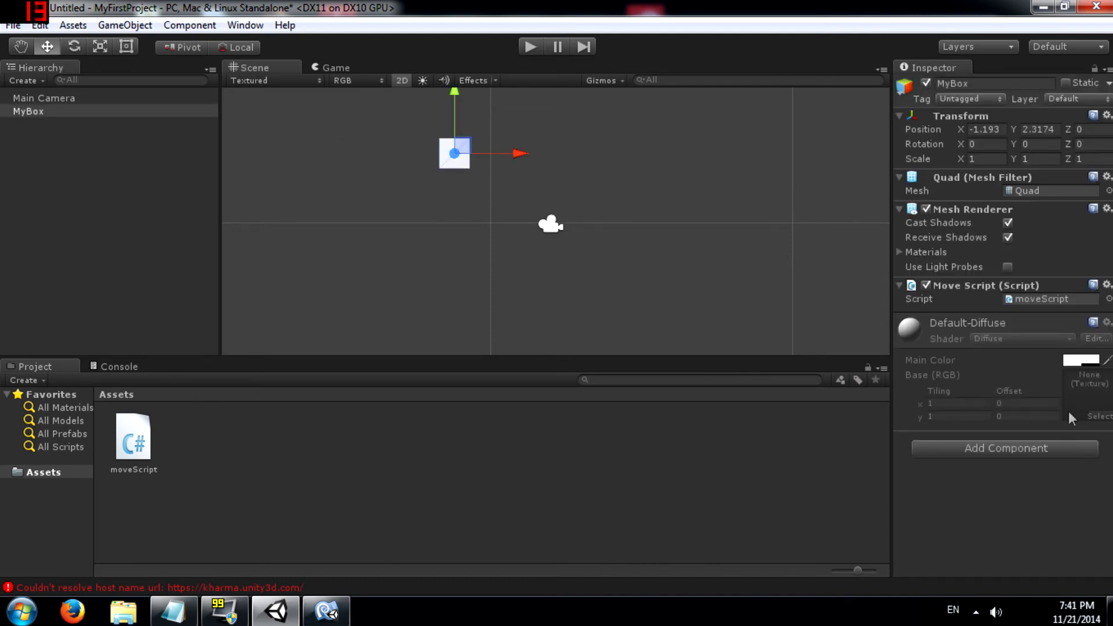
pyautogui.click(1052, 298)
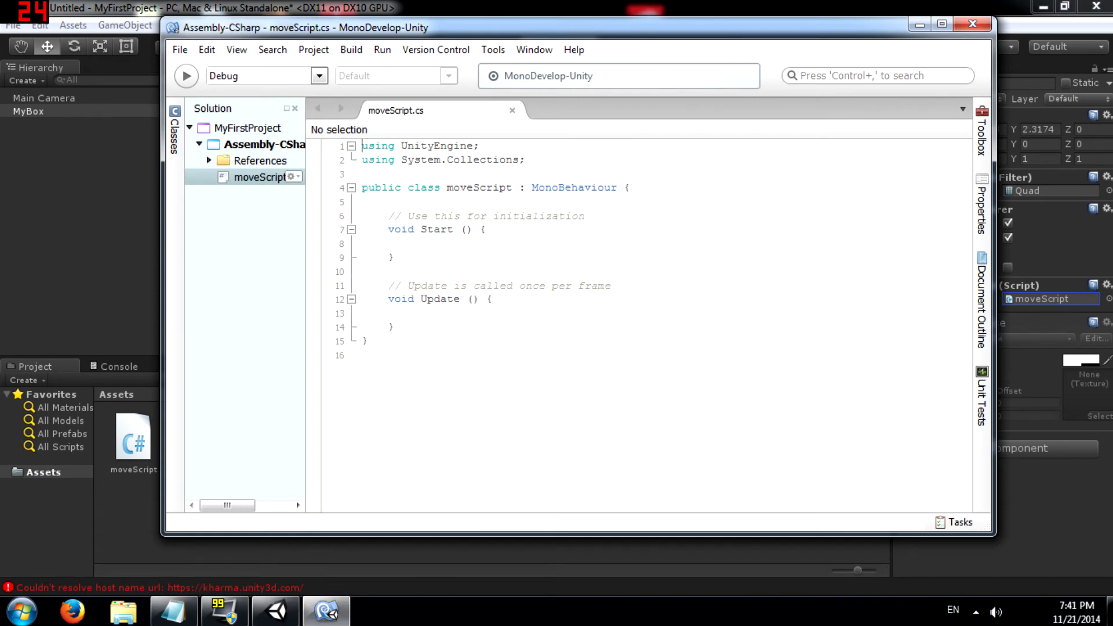
pyautogui.click(389, 201)
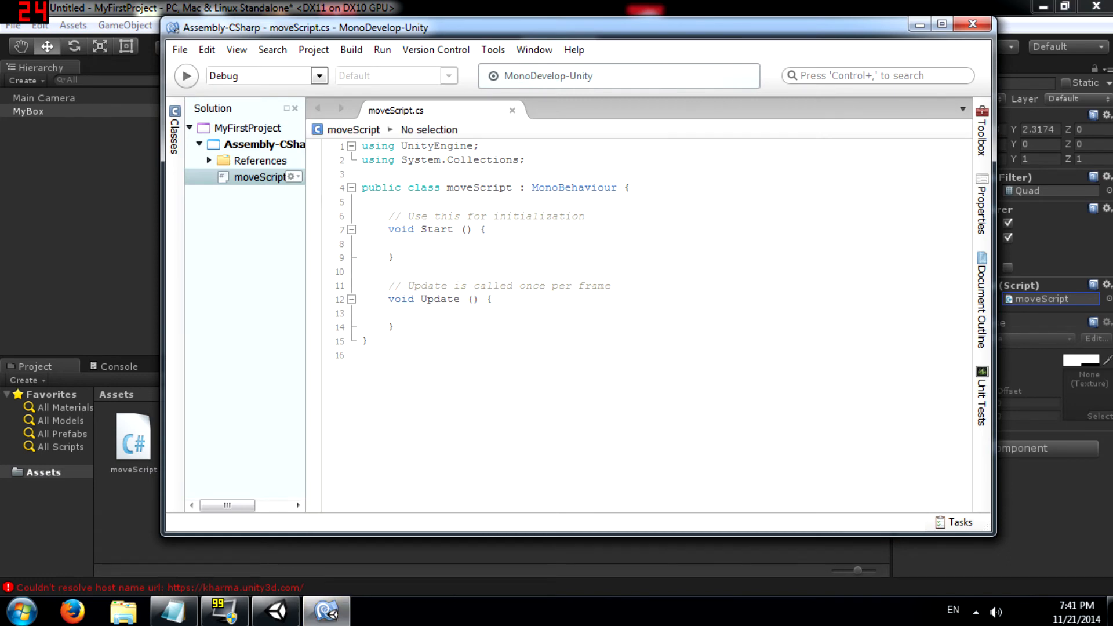
pyautogui.press('Return')
pyautogui.press('Return')
pyautogui.press('Up')
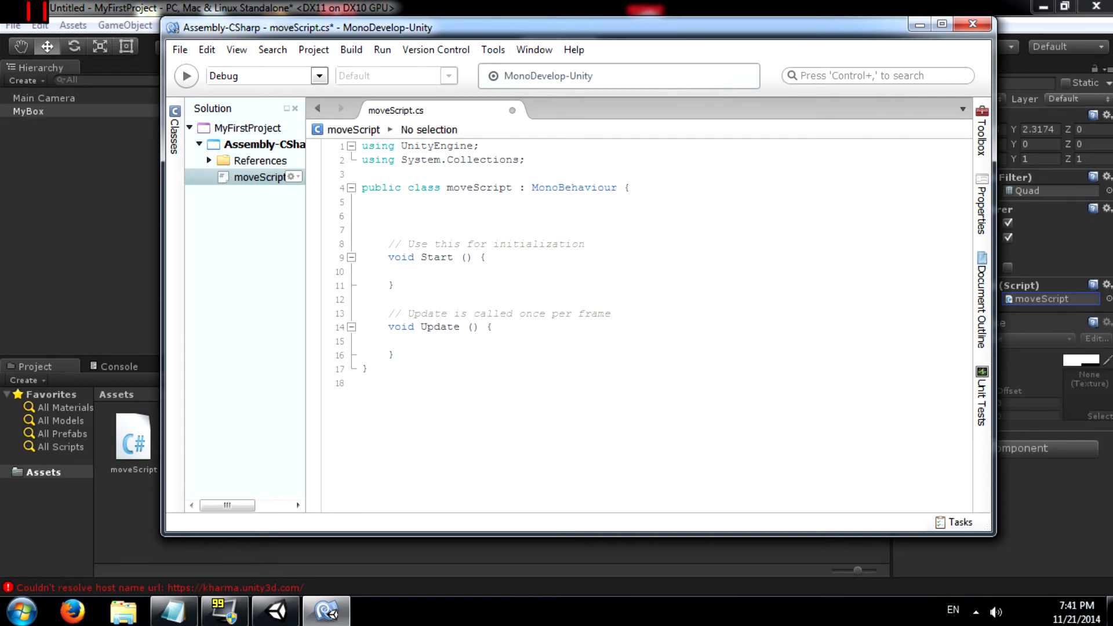
pyautogui.write('public ')
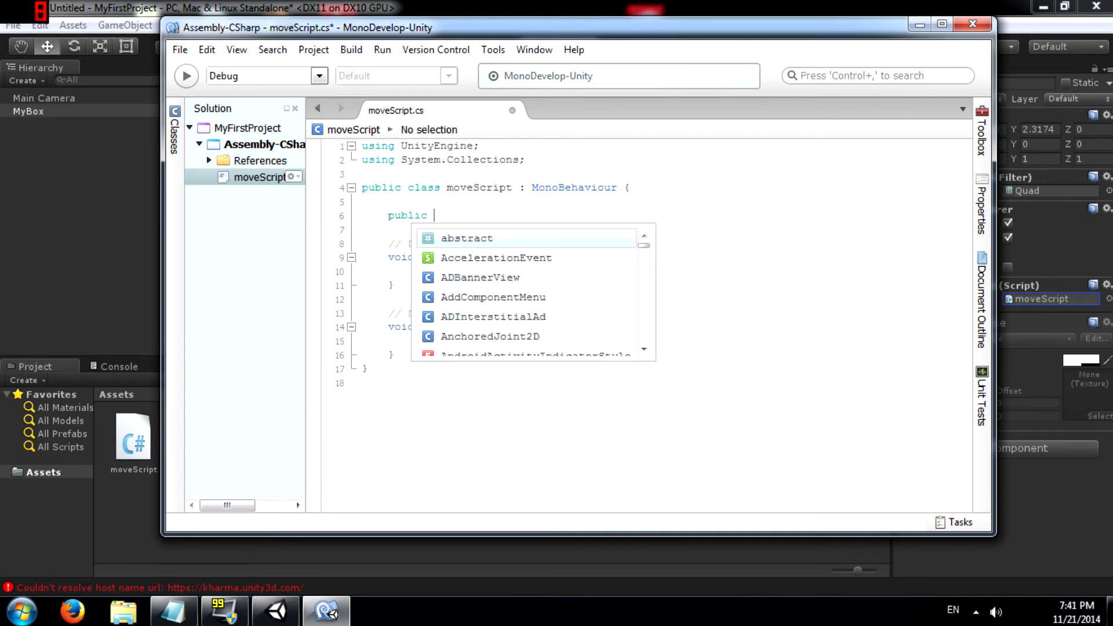
pyautogui.write('float moveForce;')
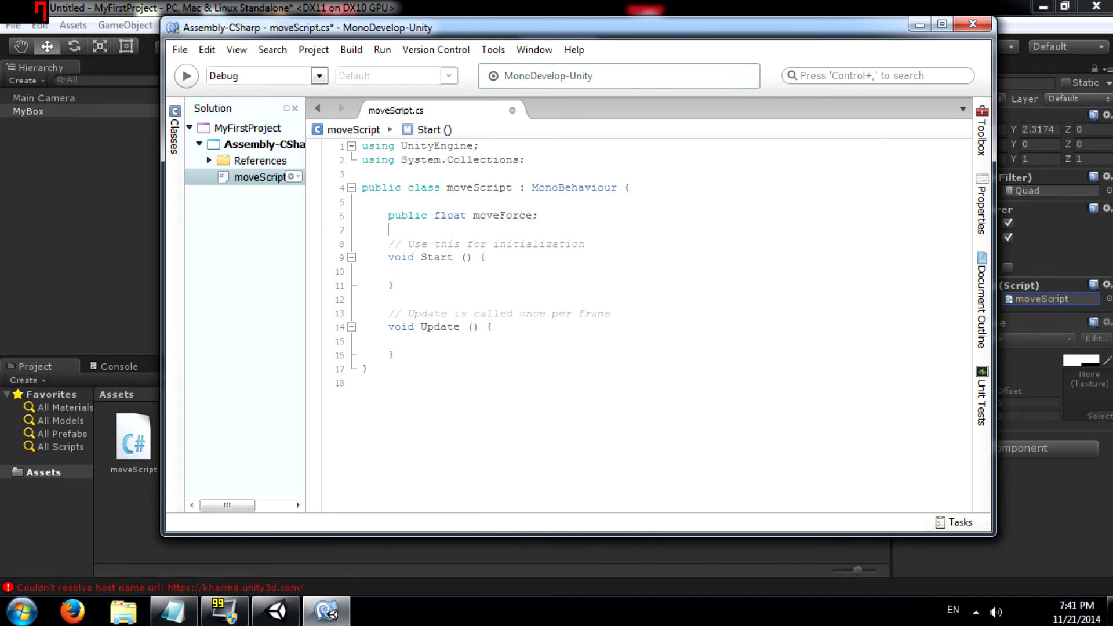
# - Inside Update, add the line float h = Input.GetAxis ("Horizontal") * moveForce;
pyautogui.click(388, 271)
pyautogui.click(388, 341)
pyautogui.press('Return')
pyautogui.press('Return')
pyautogui.press('Up')
pyautogui.write('float h =')
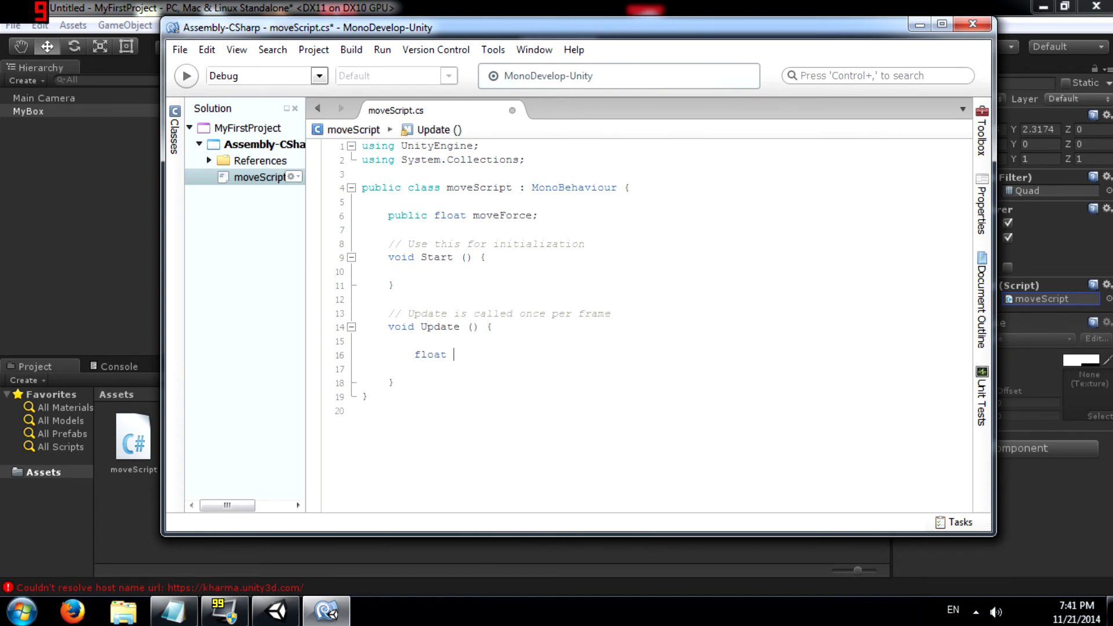
pyautogui.write('in')
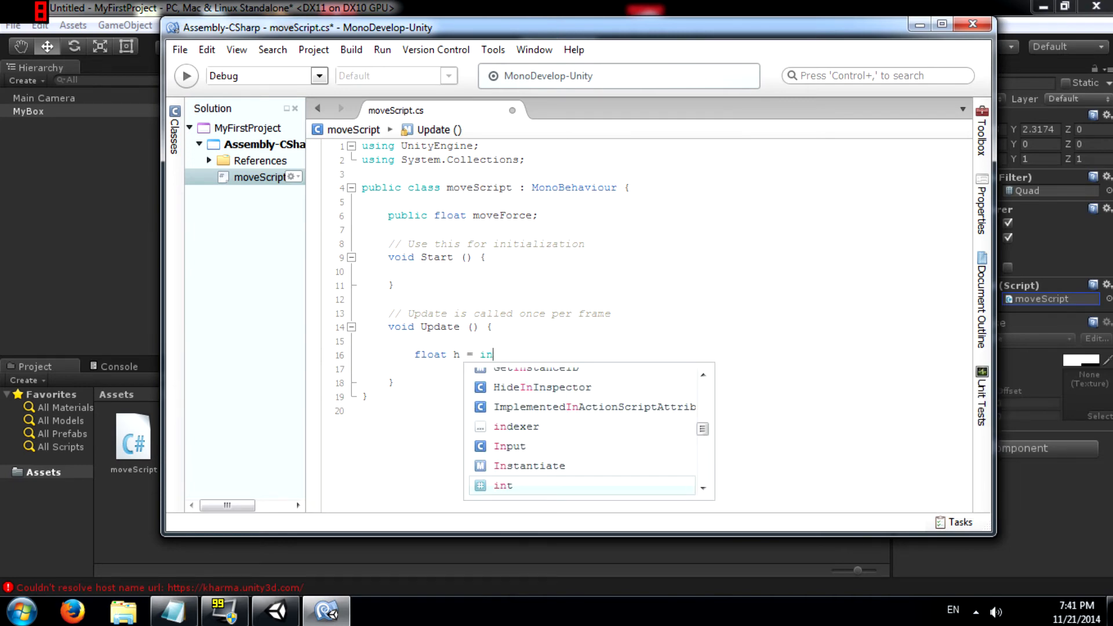
pyautogui.write('put(')
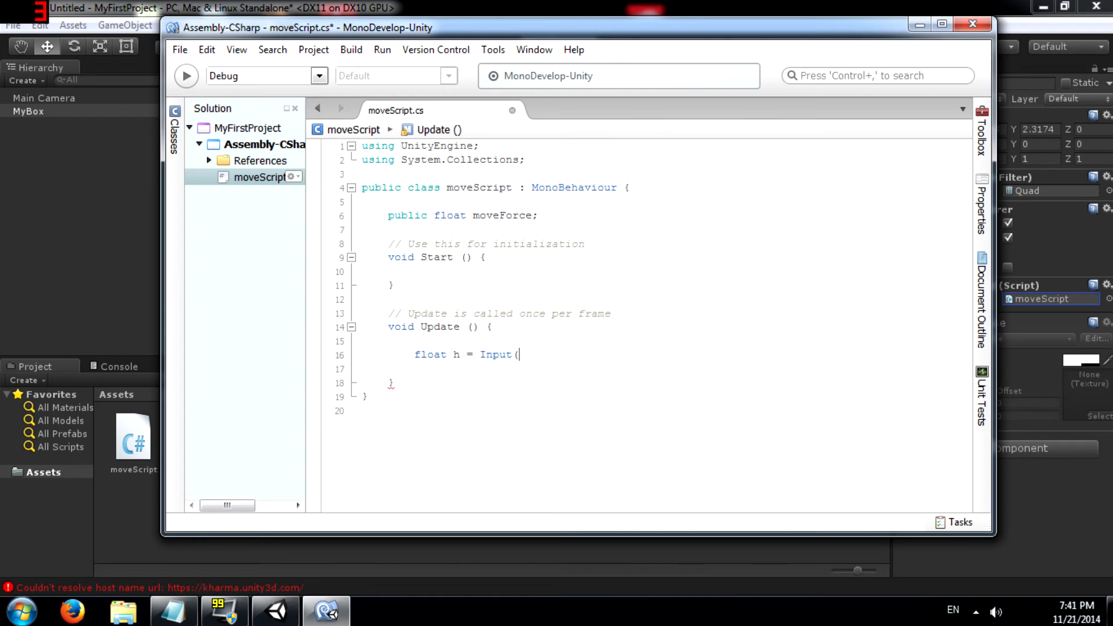
pyautogui.press('BackSpace')
pyautogui.write('.getax')
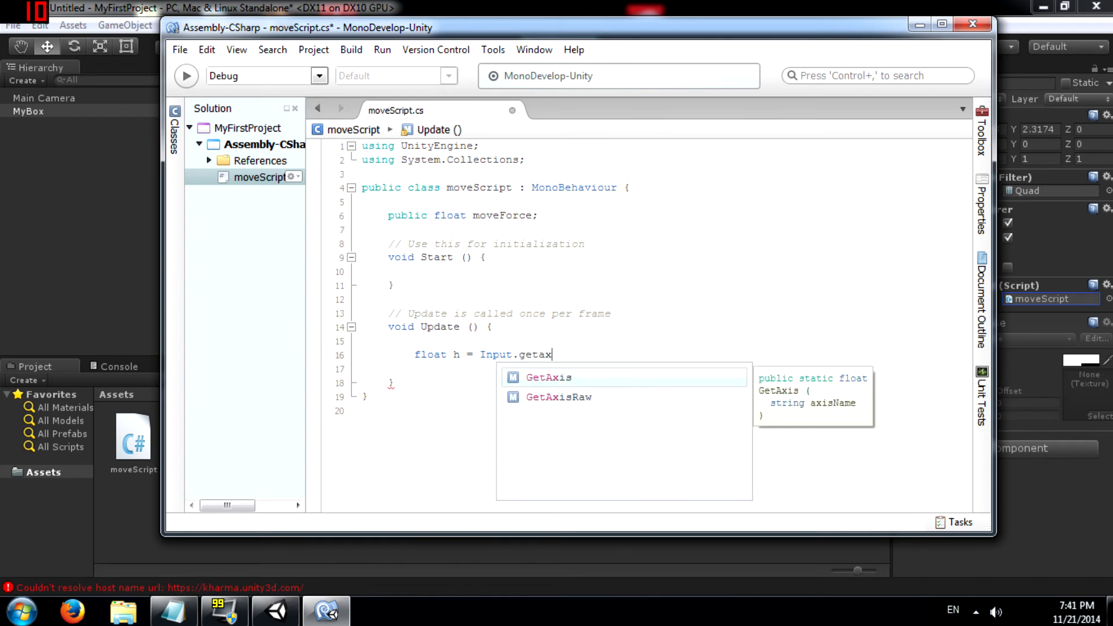
pyautogui.write('("Horizontal")')
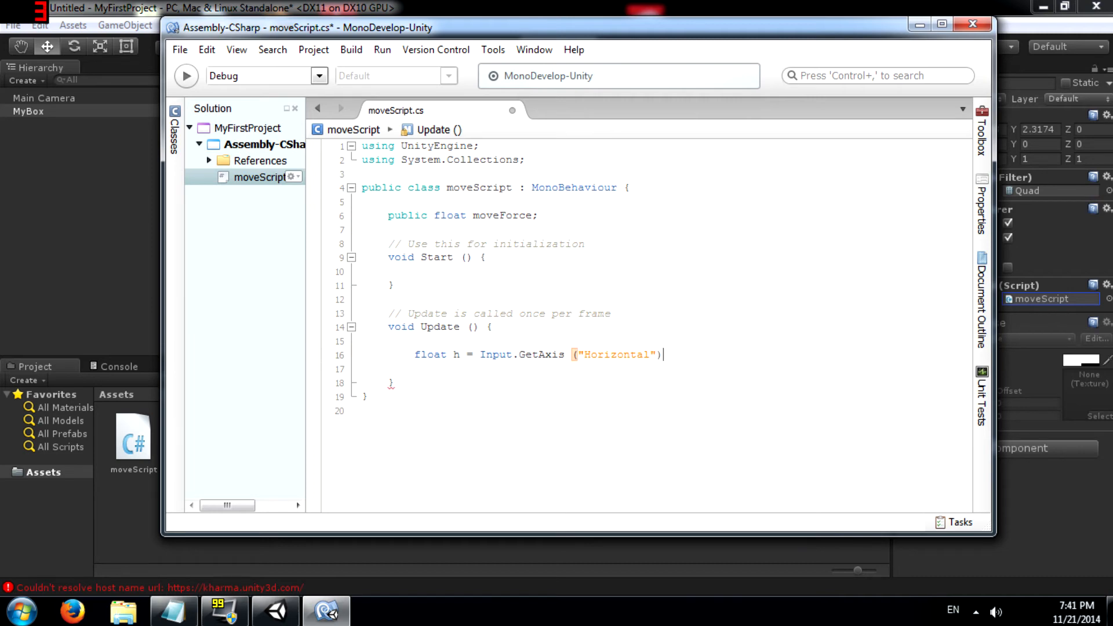
pyautogui.write(' * moveForce;')
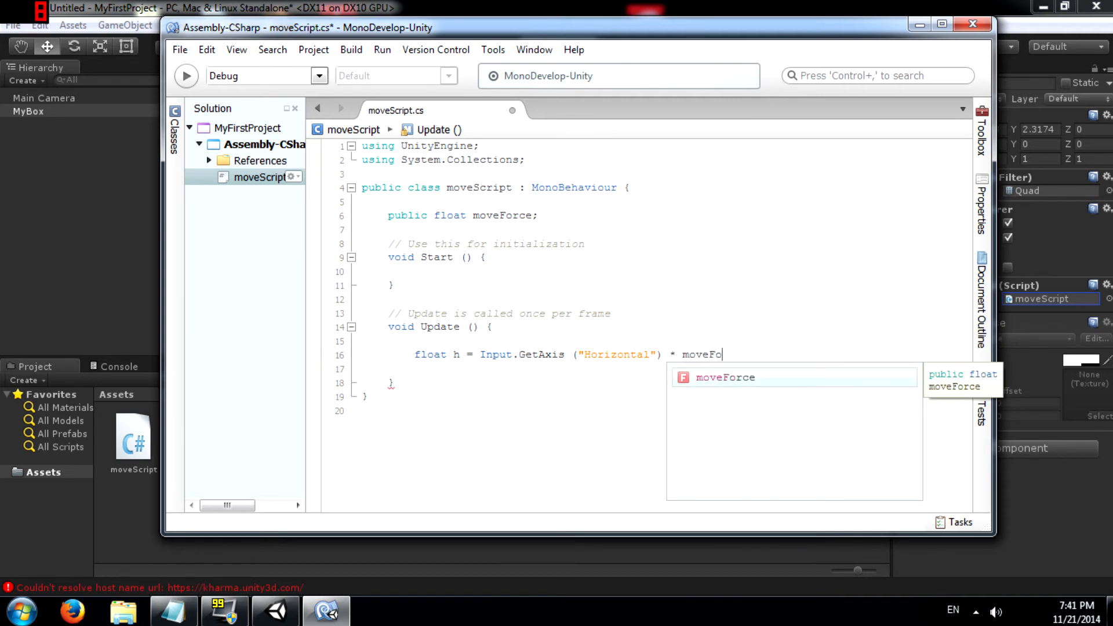
# - Below the h declaration in Update, add the line transform.Translate(new Vector3(h, 0, 0)); and save the script
pyautogui.press('Return')
pyautogui.press('Return')
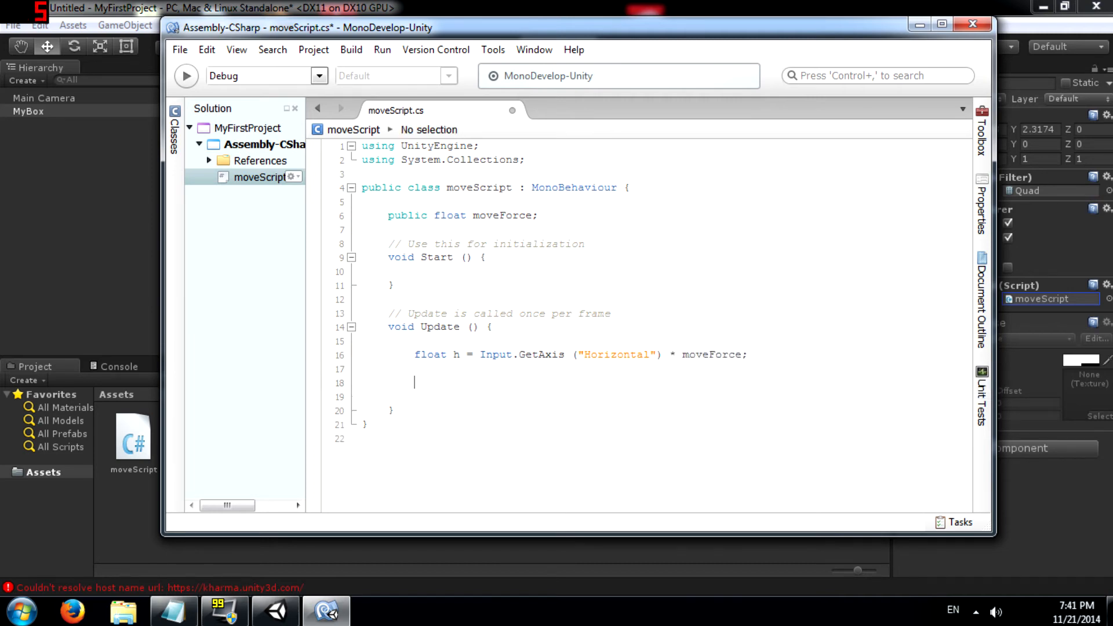
pyautogui.write('transform.transl')
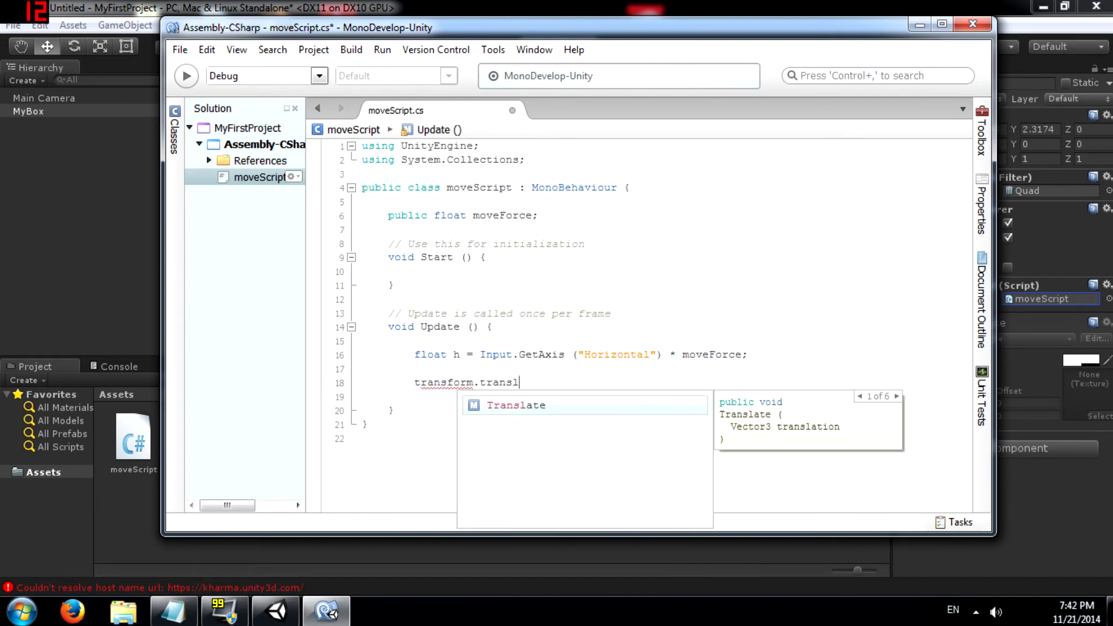
pyautogui.press('Return')
pyautogui.write('(new Ve')
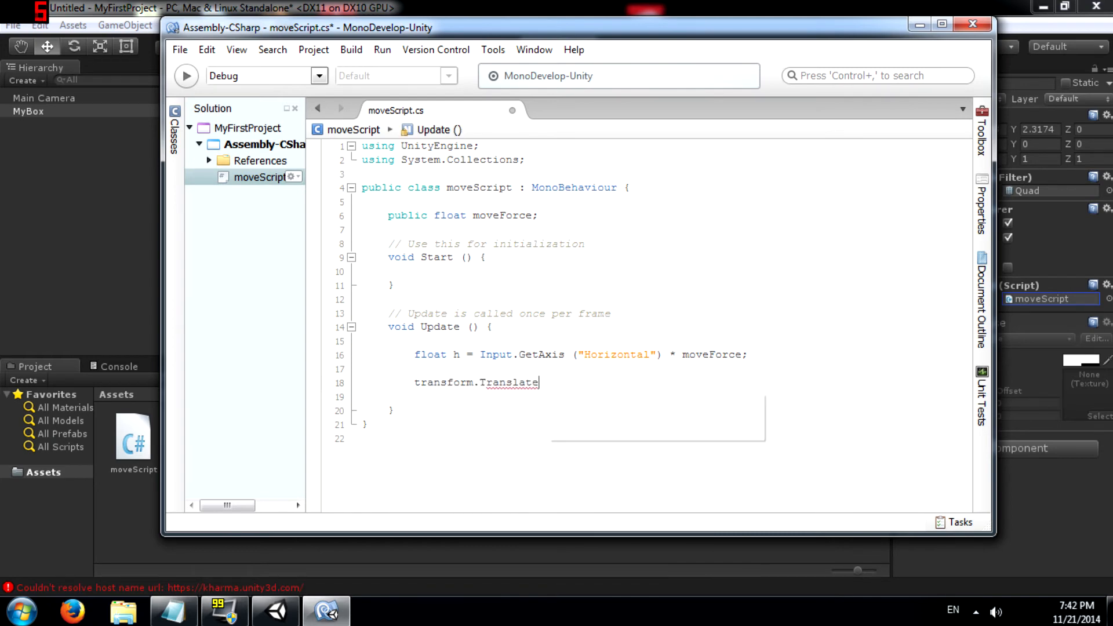
pyautogui.write('c')
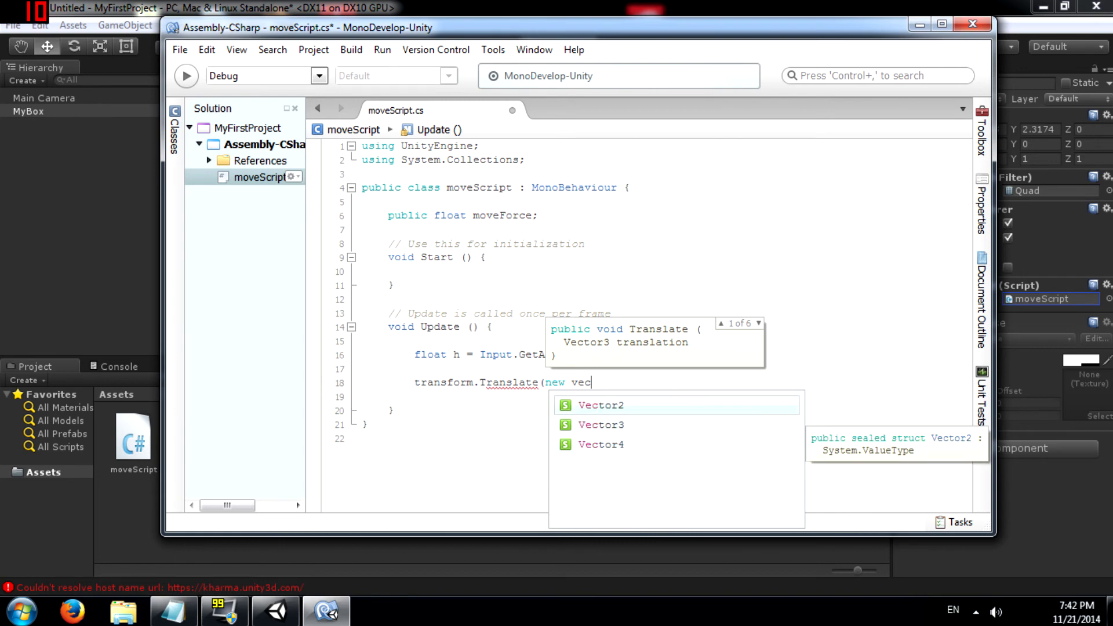
pyautogui.write('tor3(new')
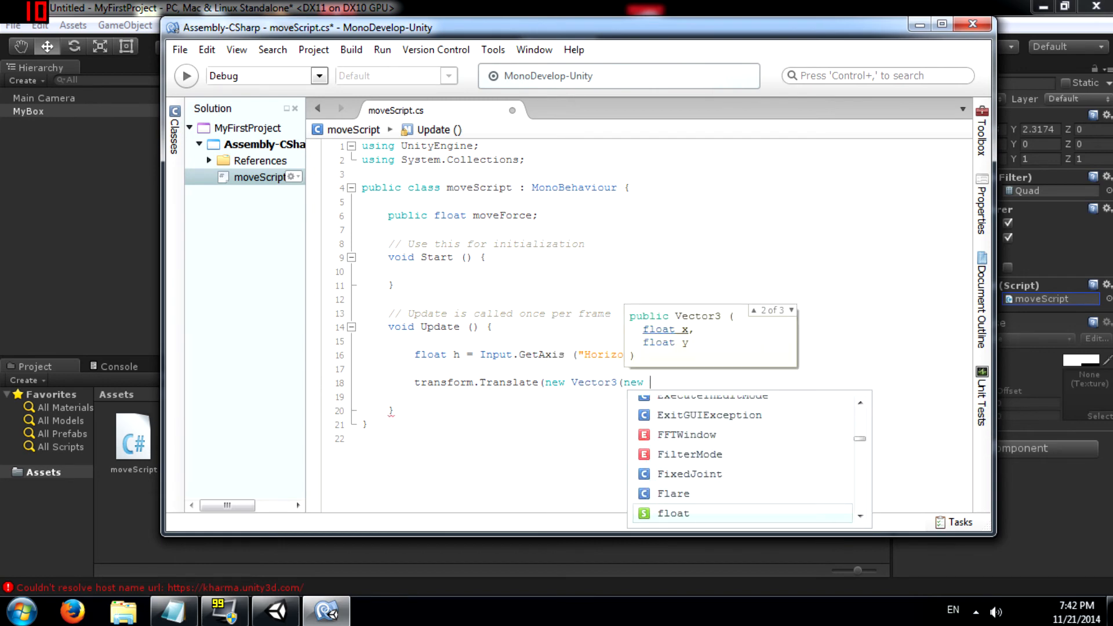
pyautogui.press('BackSpace')
pyautogui.press('BackSpace')
pyautogui.press('BackSpace')
pyautogui.press('BackSpace')
pyautogui.press('BackSpace')
pyautogui.write('(h')
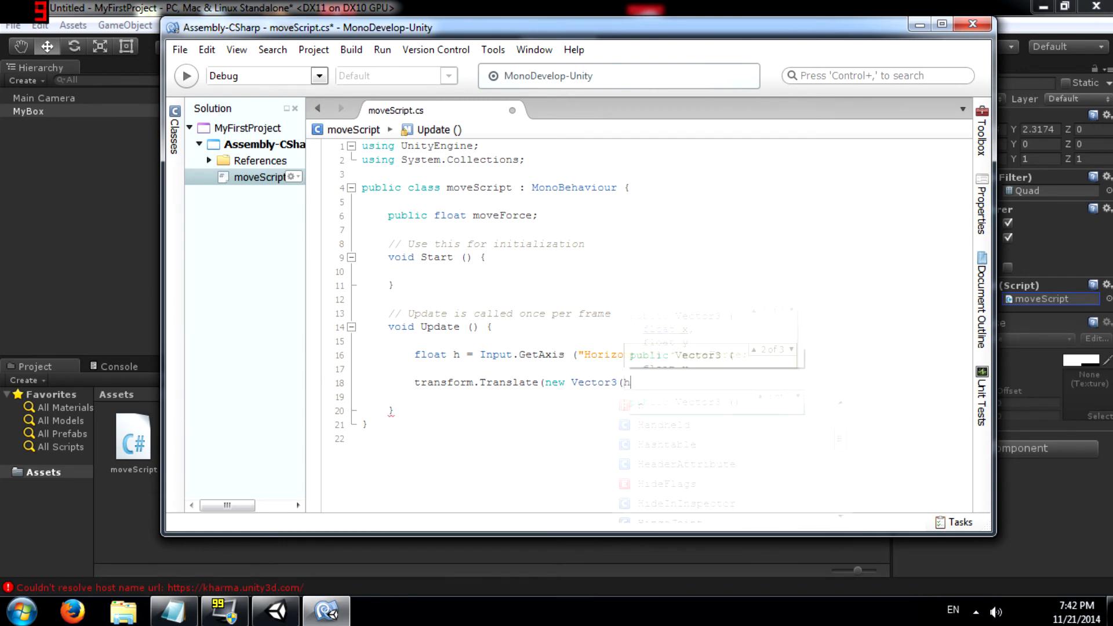
pyautogui.write(', 0, 0));')
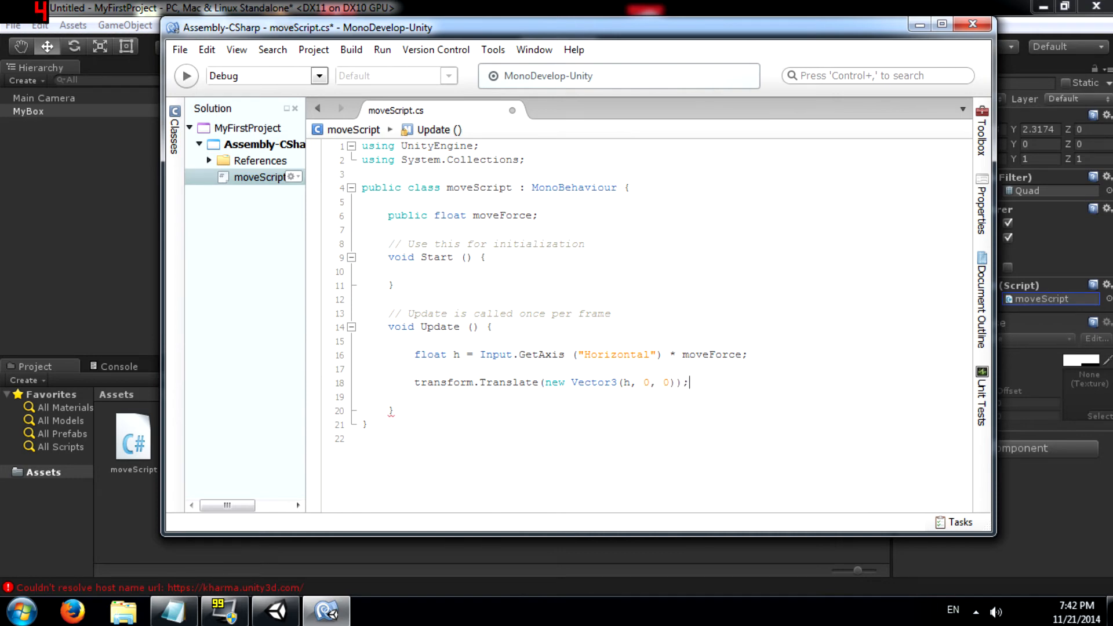
pyautogui.hotkey('ctrl', 's')
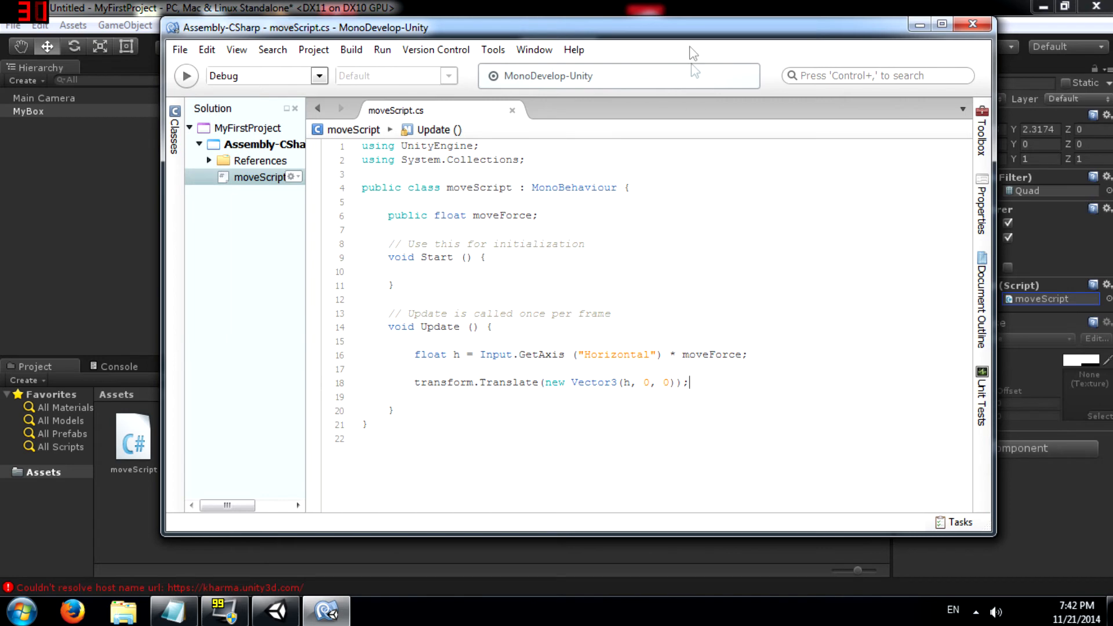
# - Switch back to Unity, review the moveForce declaration in MonoDevelop, and set the Move Force of MyBox's Move Script to 0.2
pyautogui.click(672, 7)
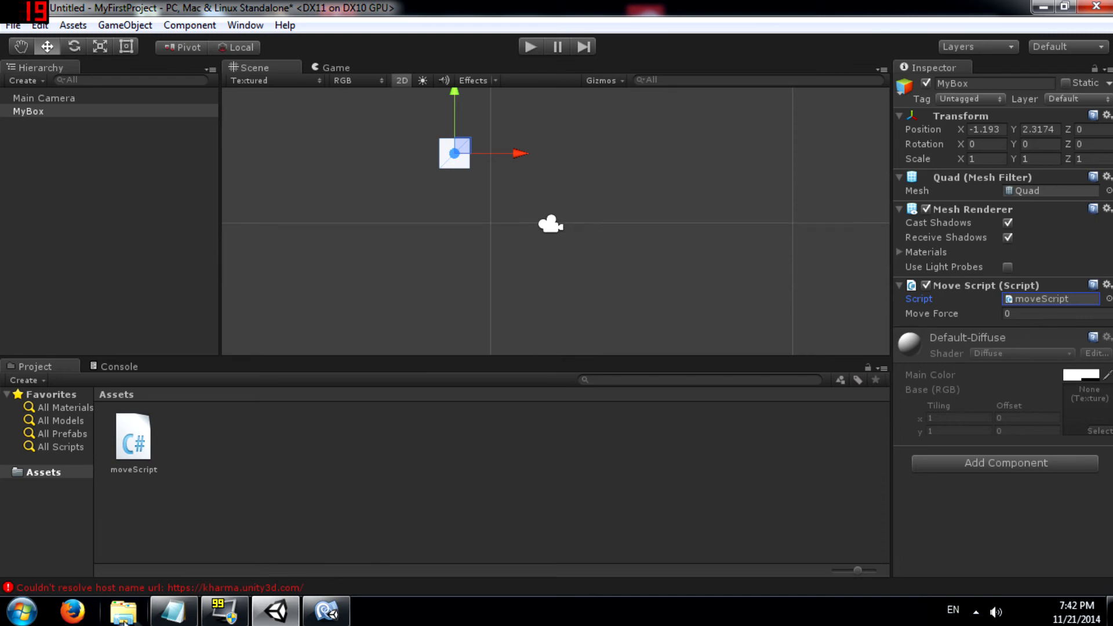
pyautogui.click(325, 615)
pyautogui.moveTo(394, 215); pyautogui.dragTo(538, 216)
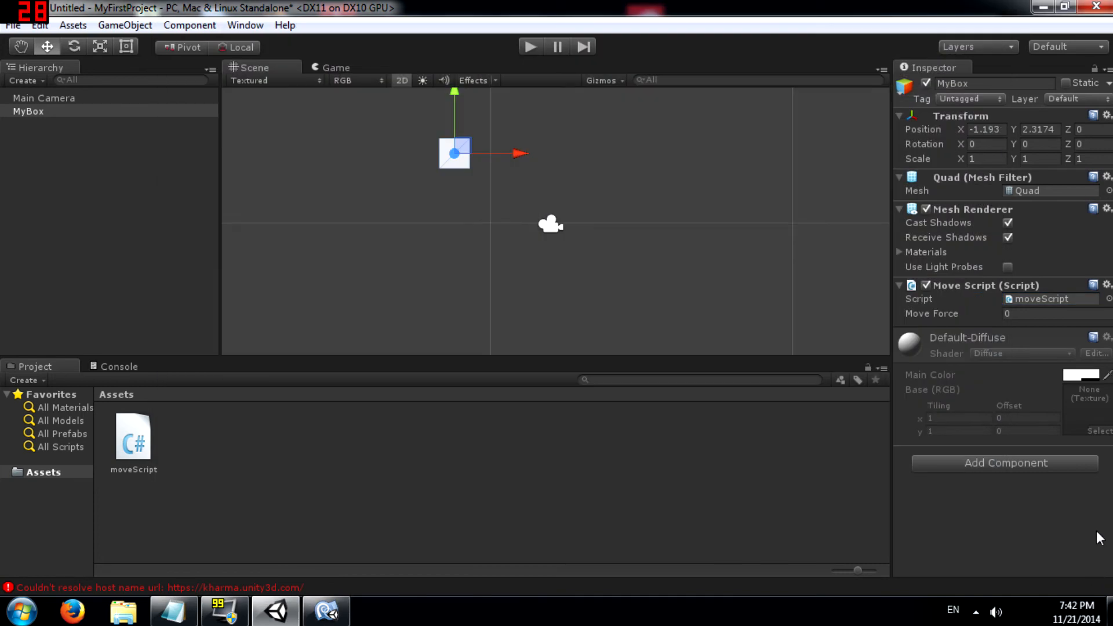
pyautogui.click(1098, 538)
pyautogui.click(1072, 313)
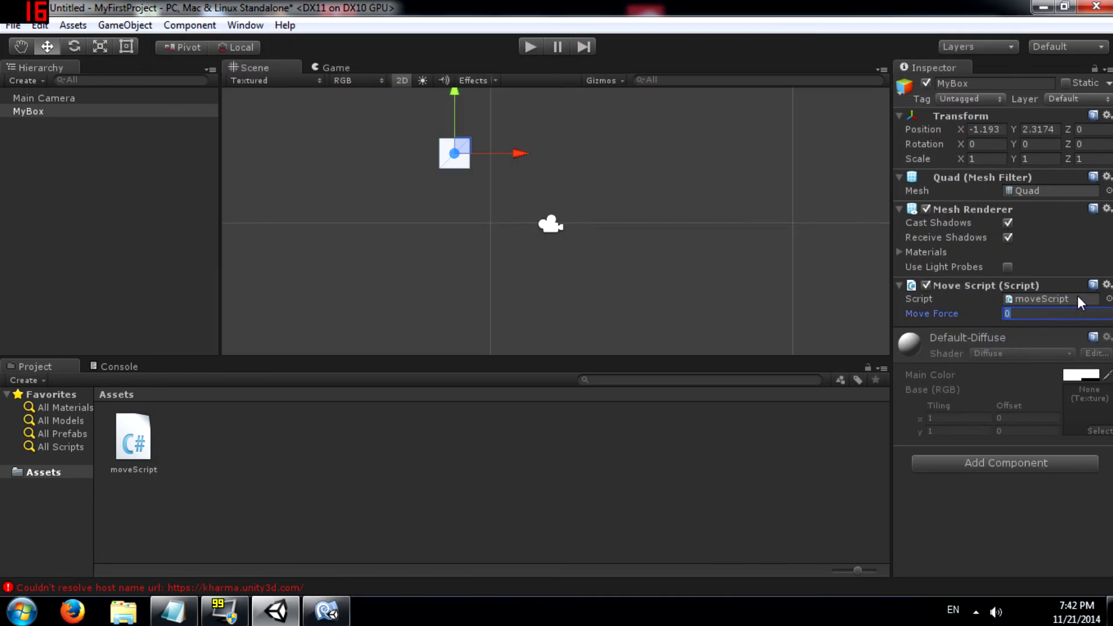
pyautogui.write('0.2')
pyautogui.press('Return')
# - Play the game, move the box left and right several times to test the script, and stop playing
pyautogui.click(529, 47)
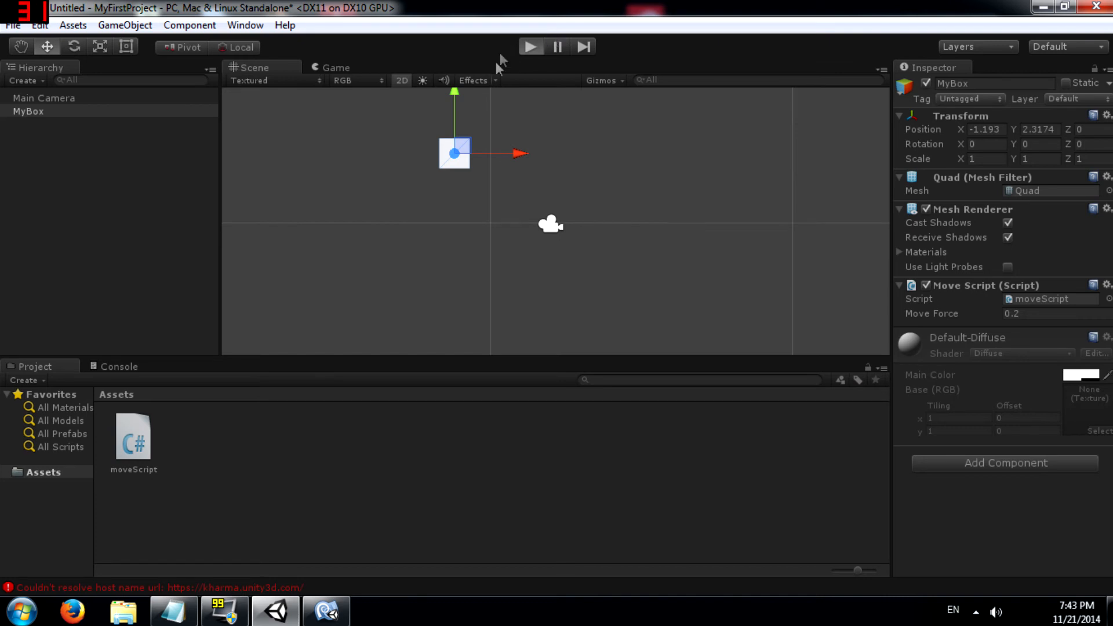
pyautogui.press('Left')
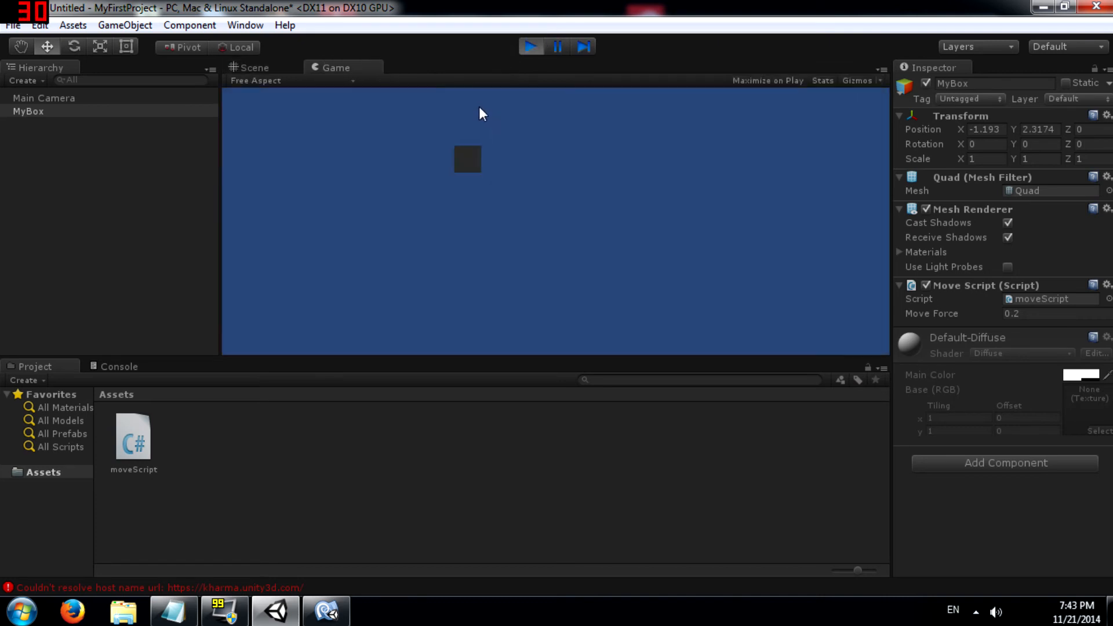
pyautogui.press('Right')
pyautogui.press('Right')
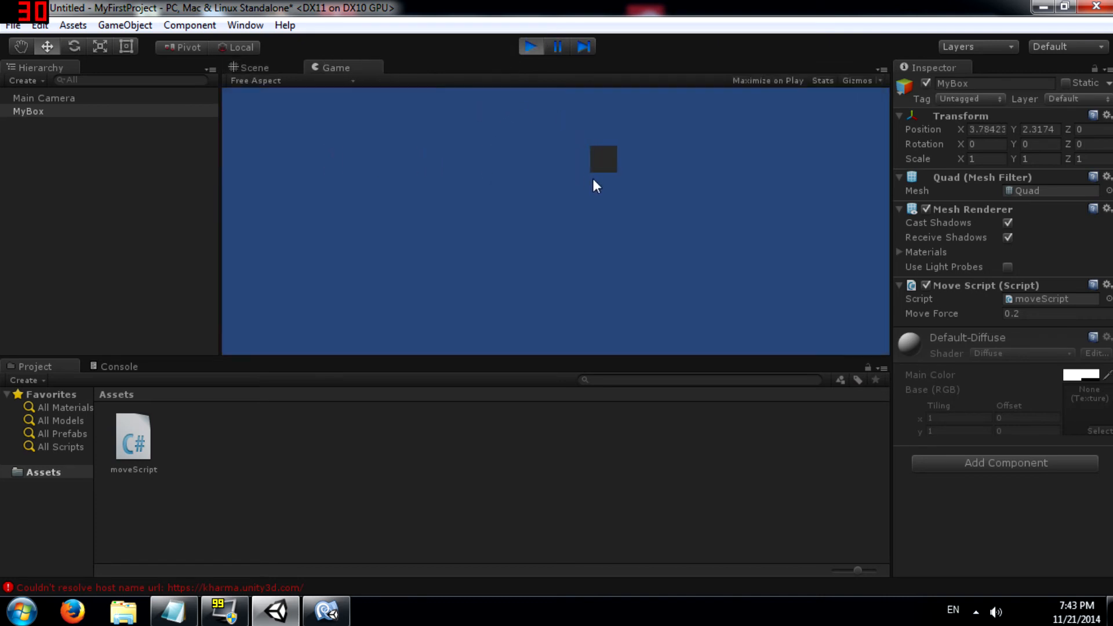
pyautogui.press('Left')
pyautogui.press('Right')
pyautogui.press('Left')
pyautogui.press('Right')
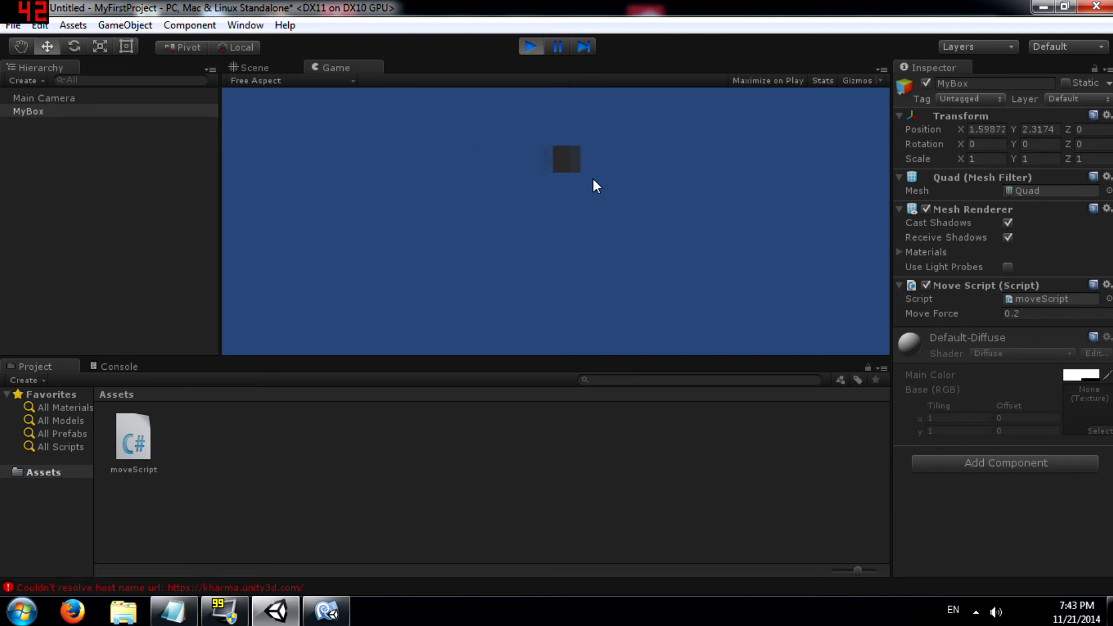
pyautogui.press('Left')
pyautogui.press('Right')
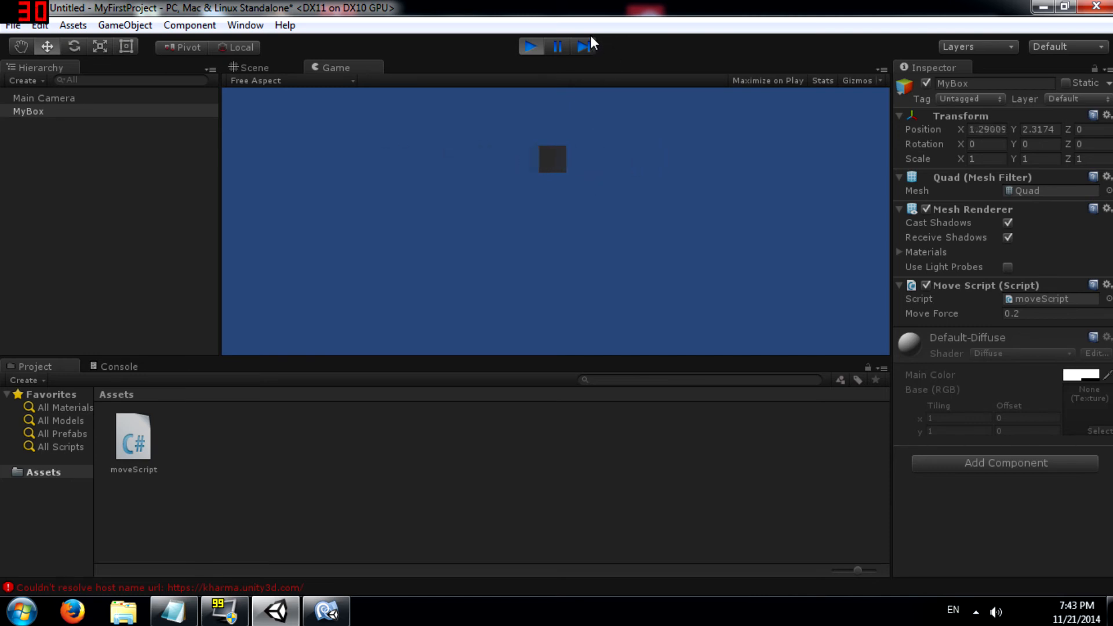
pyautogui.press('Left')
pyautogui.press('Right')
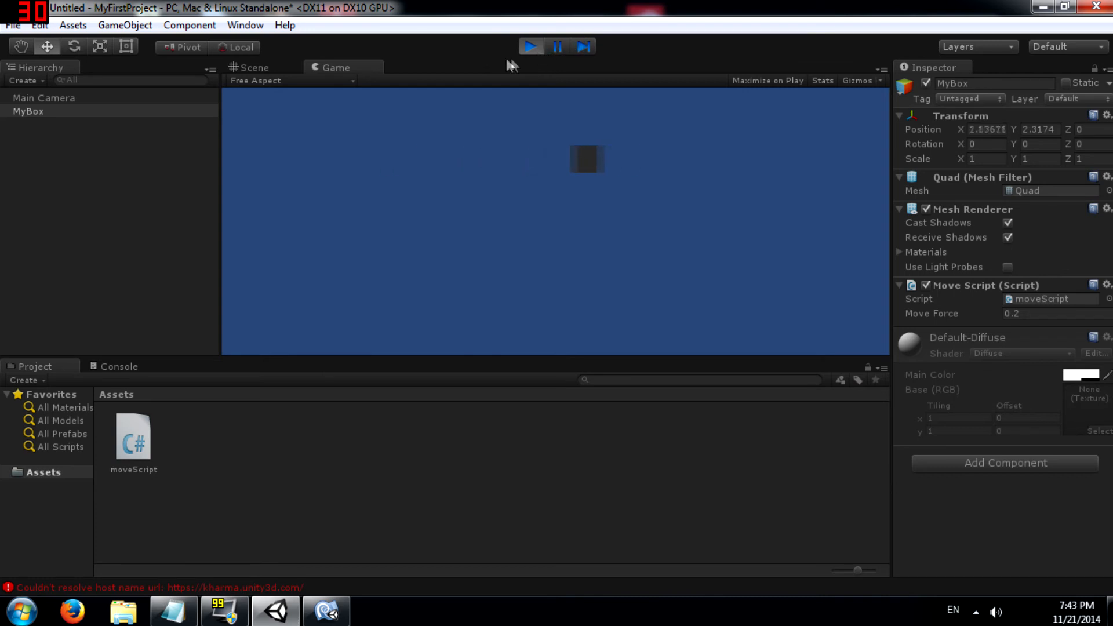
pyautogui.click(531, 46)
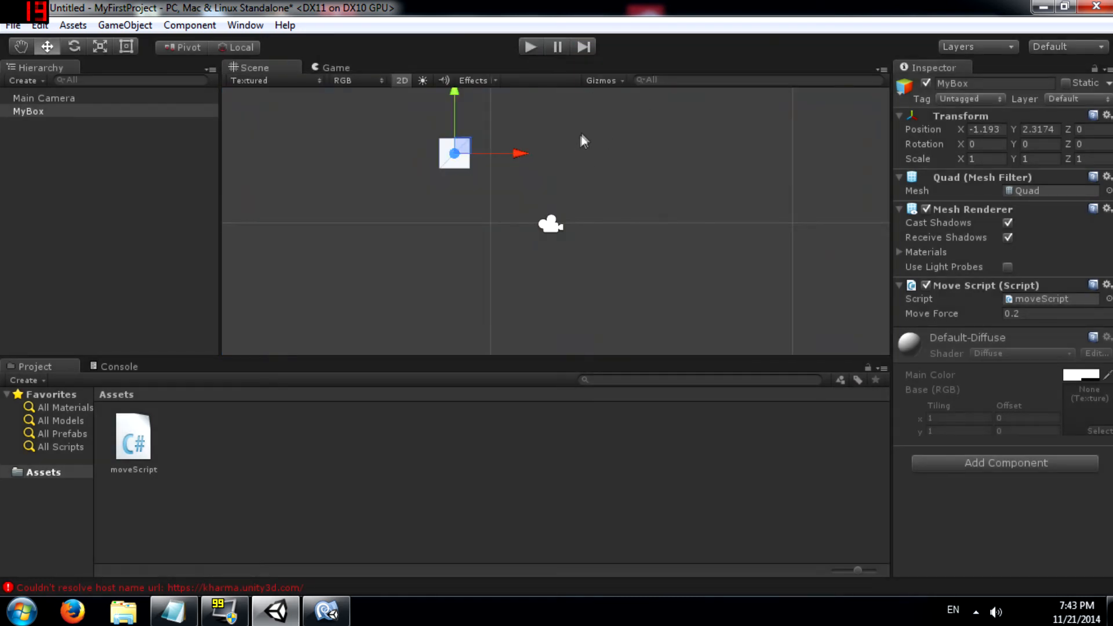
# - Examine the Main Camera's frame around MyBox in the scene, compare it with the Game view, and return to the Scene view
pyautogui.scroll(-3, 553, 226)
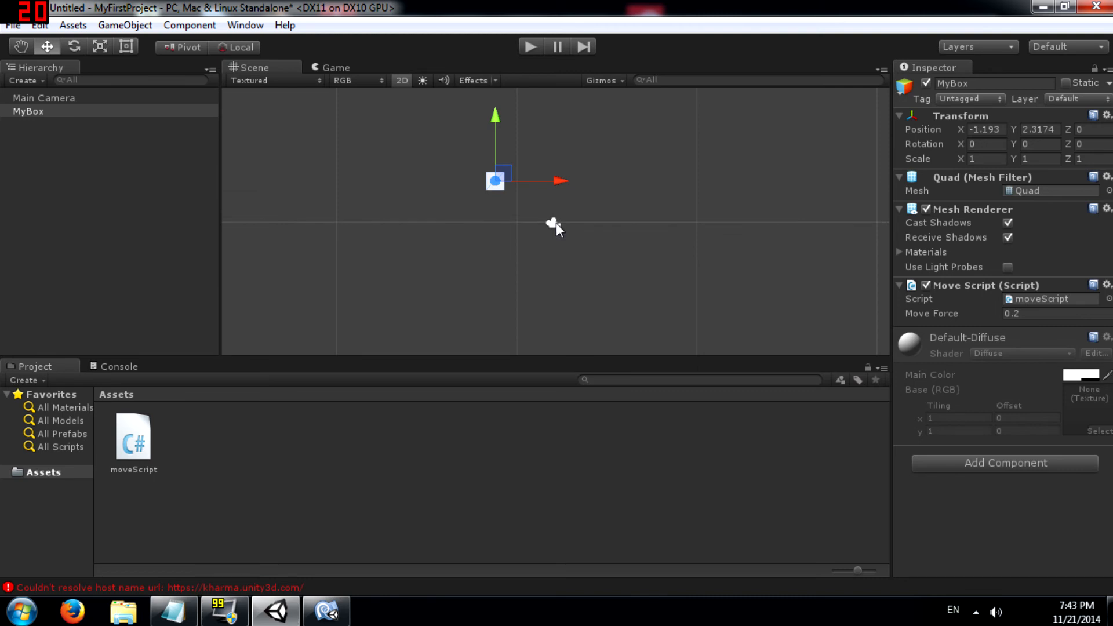
pyautogui.click(552, 226)
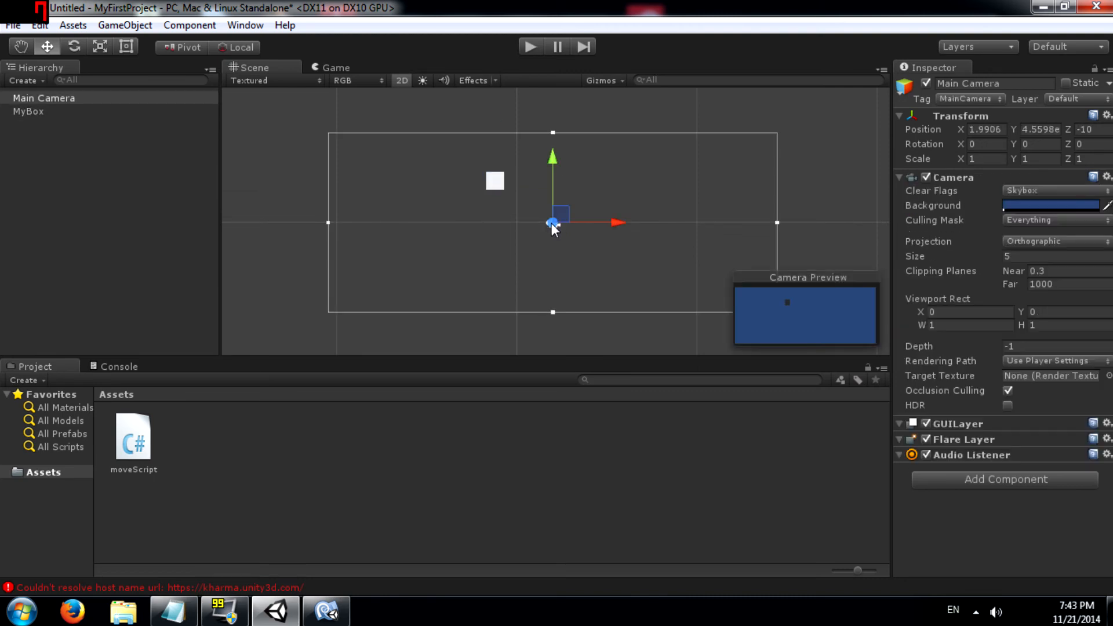
pyautogui.click(499, 182)
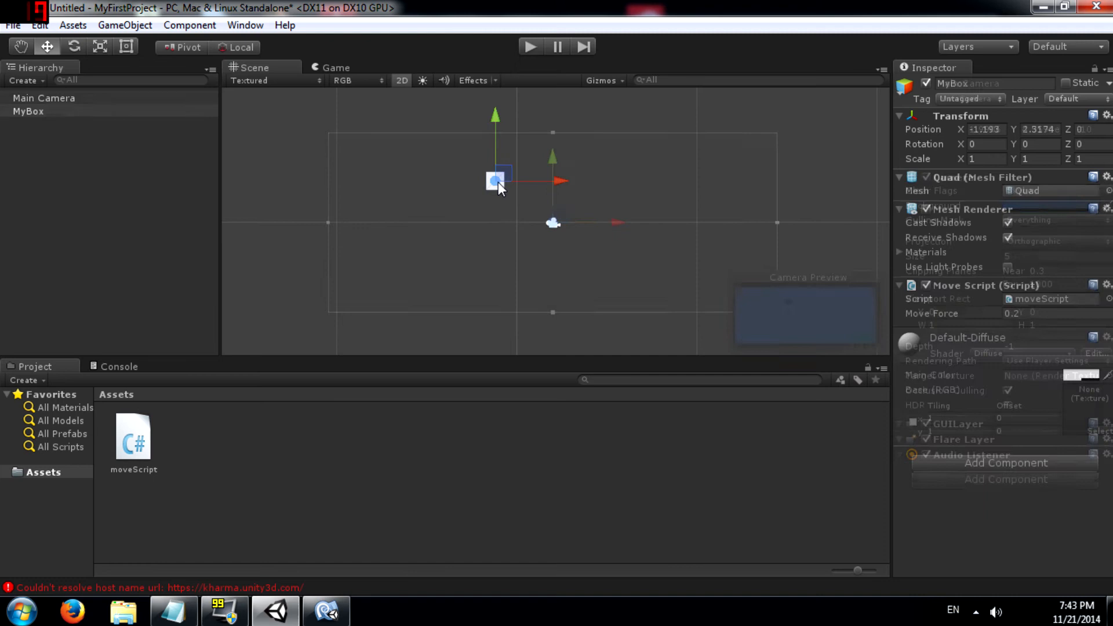
pyautogui.click(553, 224)
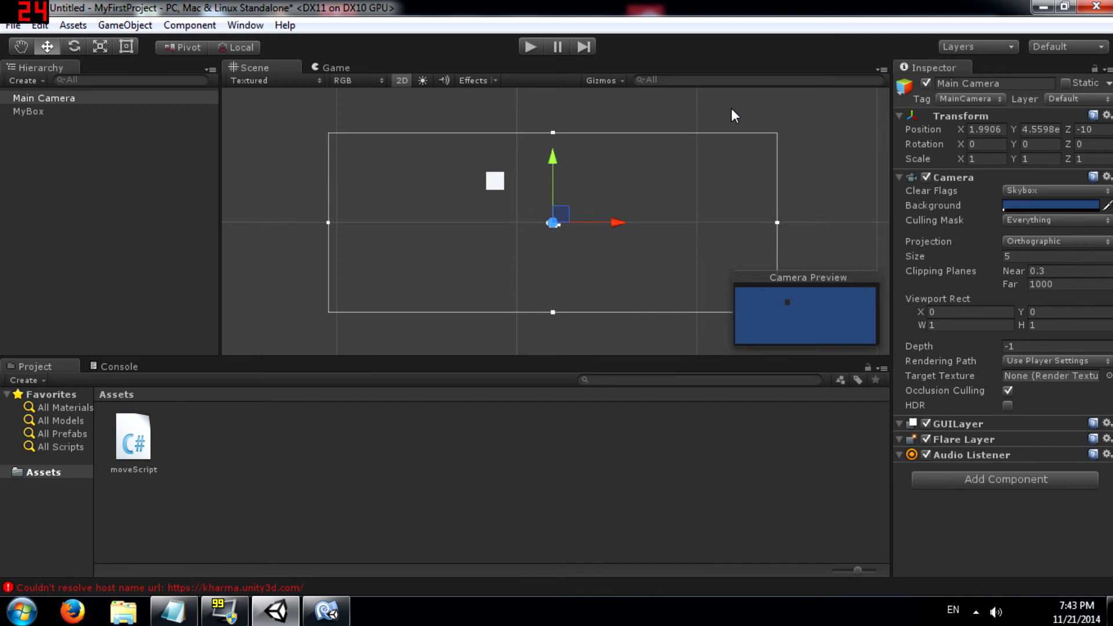
pyautogui.click(331, 68)
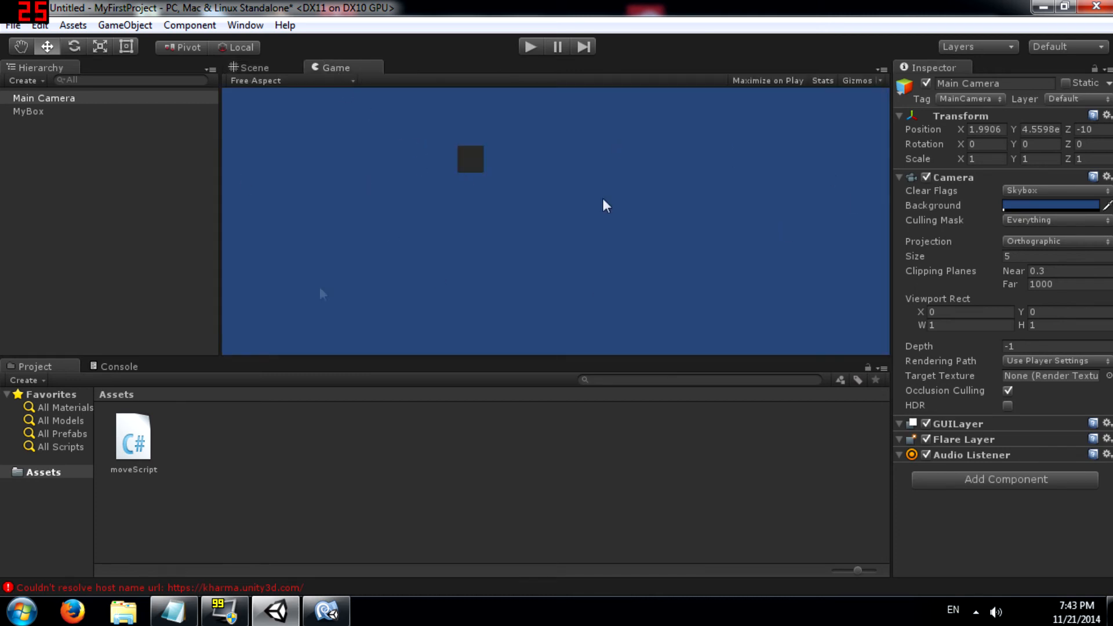
pyautogui.click(269, 81)
pyautogui.click(265, 68)
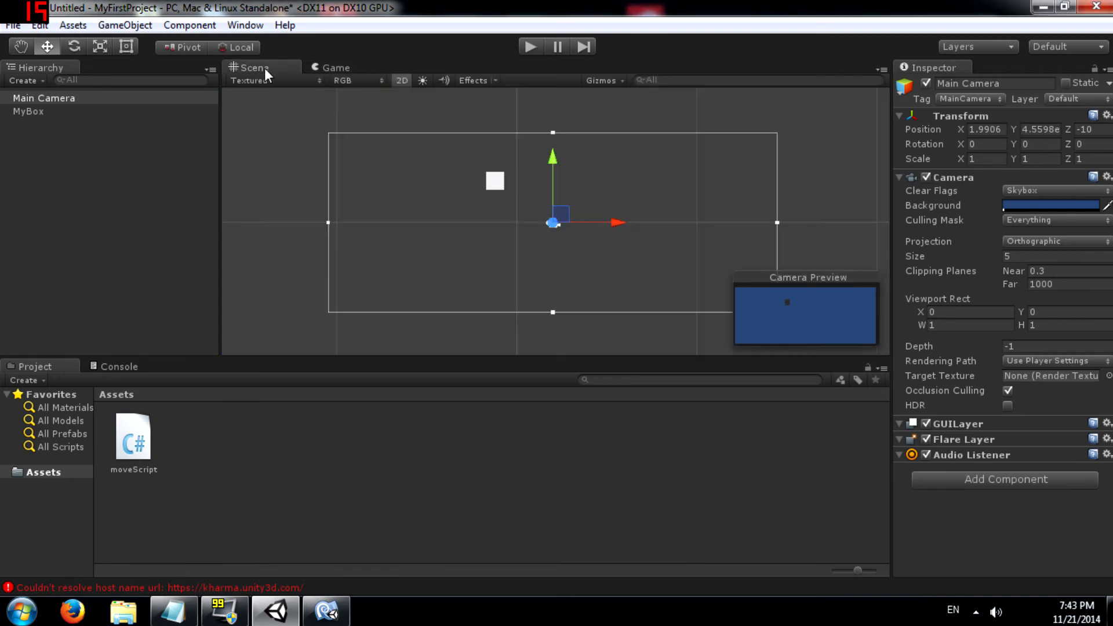
# - Examine the actions available for MyBox's Move Script component, dismiss them without choosing one, and deselect MyBox
pyautogui.click(496, 182)
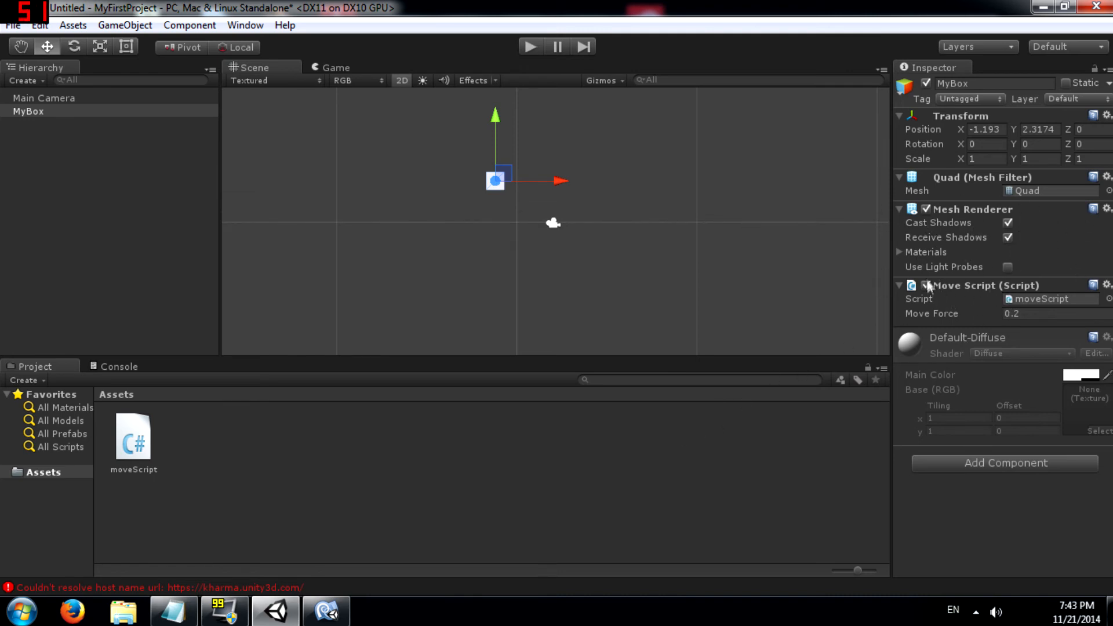
pyautogui.rightClick(961, 284)
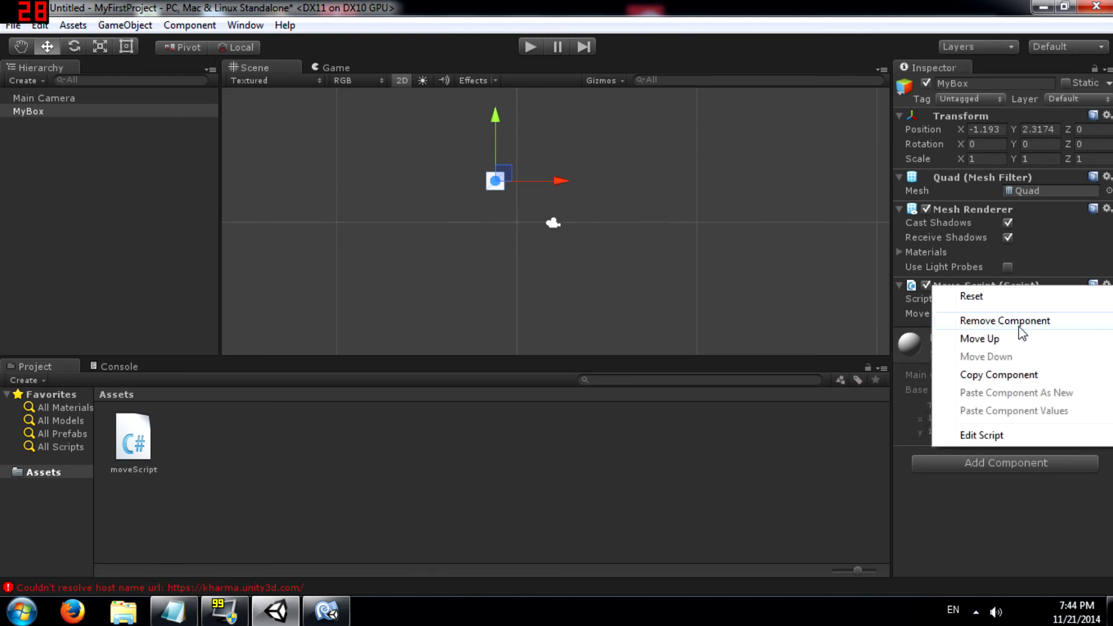
pyautogui.click(765, 516)
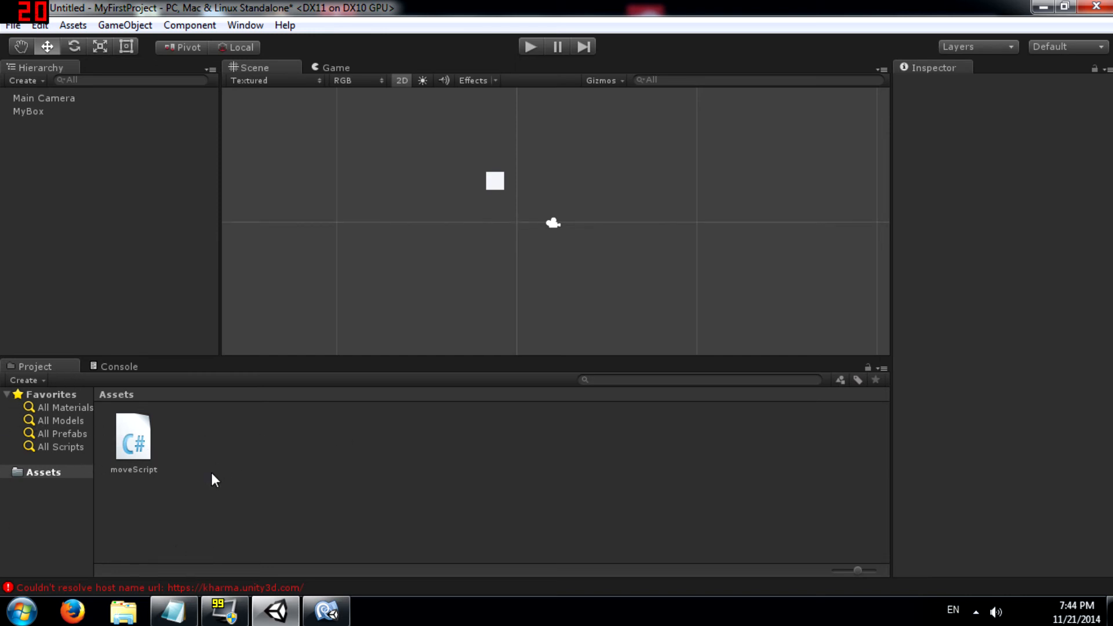
# - Create a folder named Scripts in Assets and move the moveScript file into it
pyautogui.rightClick(275, 502)
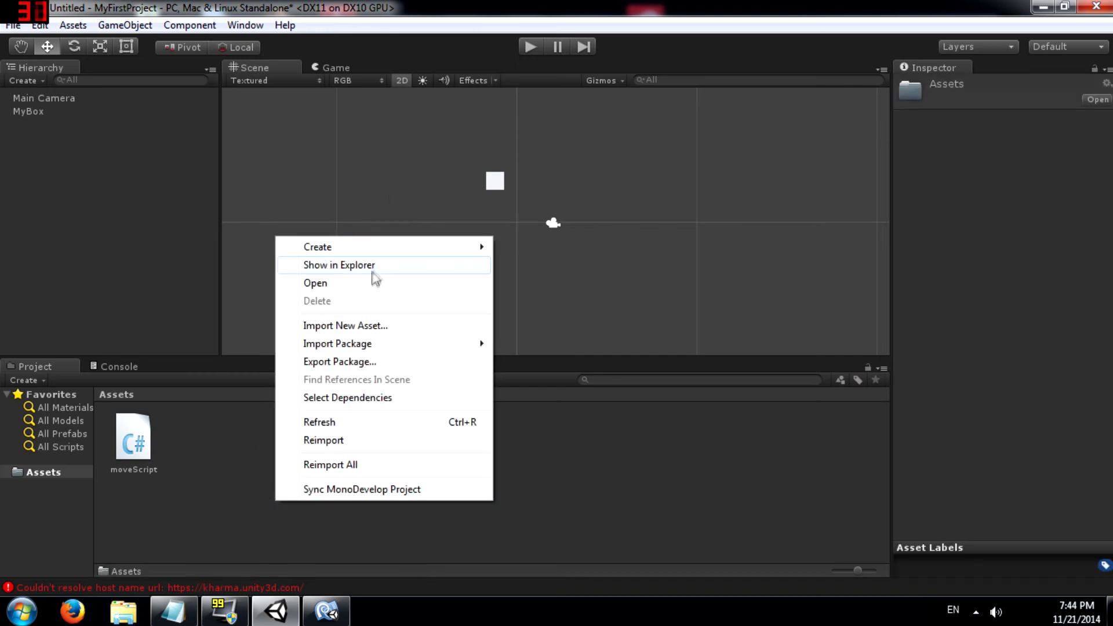
pyautogui.moveTo(386, 254)
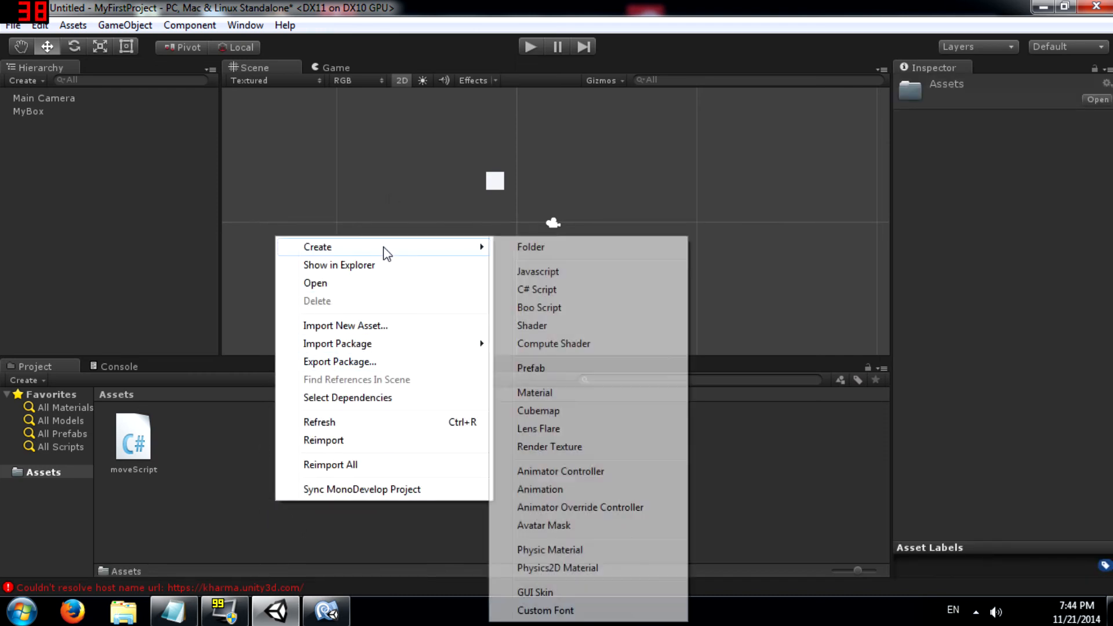
pyautogui.click(593, 247)
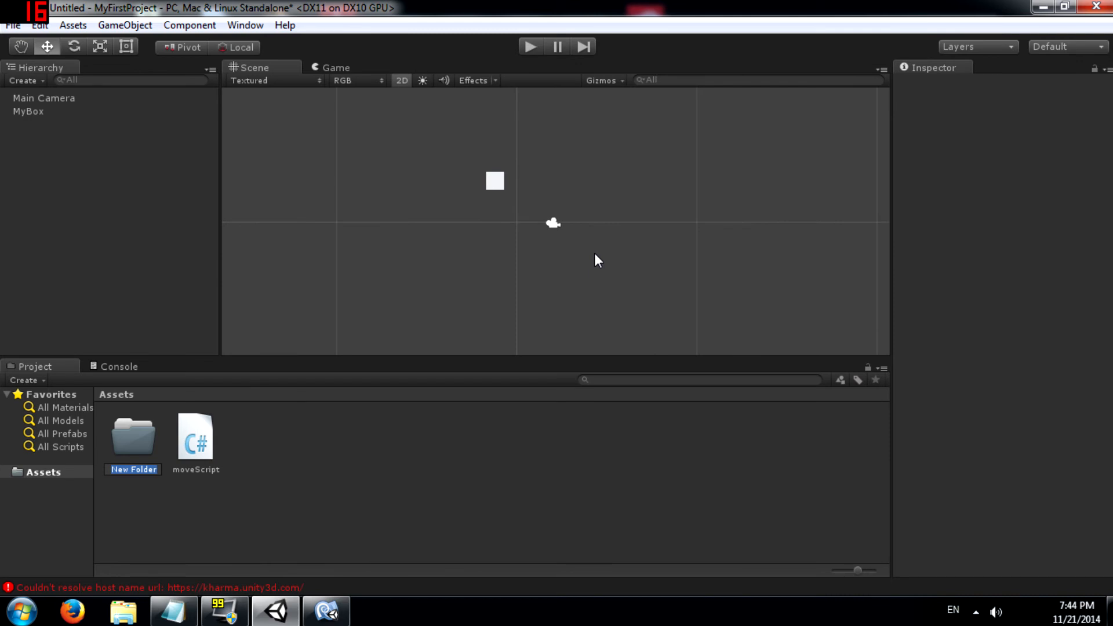
pyautogui.write('Scripts')
pyautogui.press('Return')
pyautogui.moveTo(195, 436); pyautogui.dragTo(136, 438)
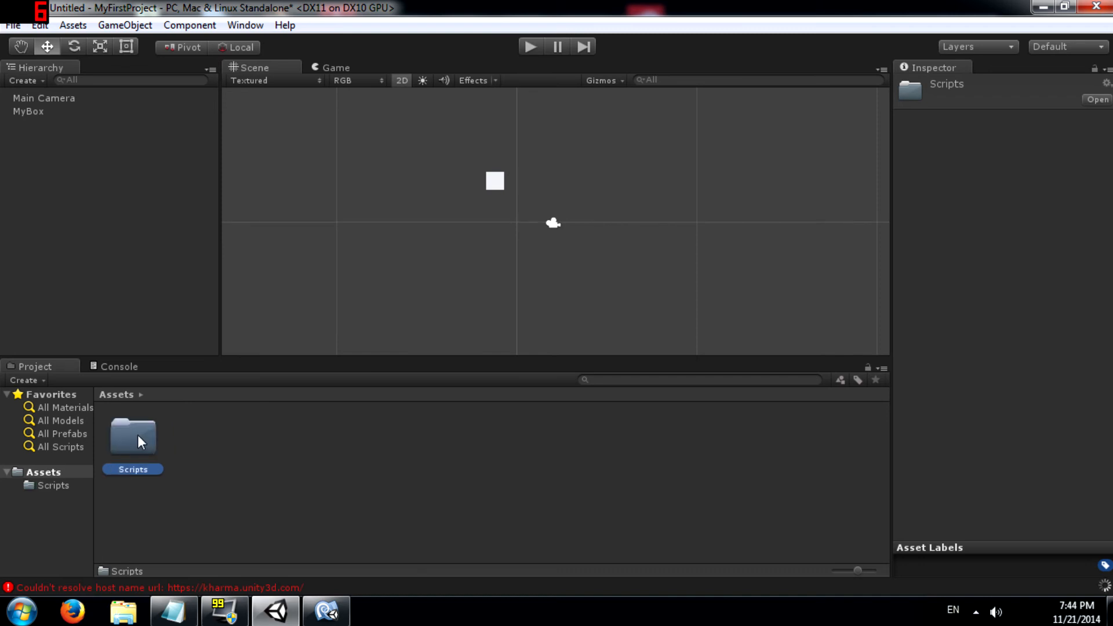
pyautogui.click(249, 461)
# - Check MyBox's Move Script component and the moveScript file inside the Scripts folder, and return to the Assets folder
pyautogui.click(40, 111)
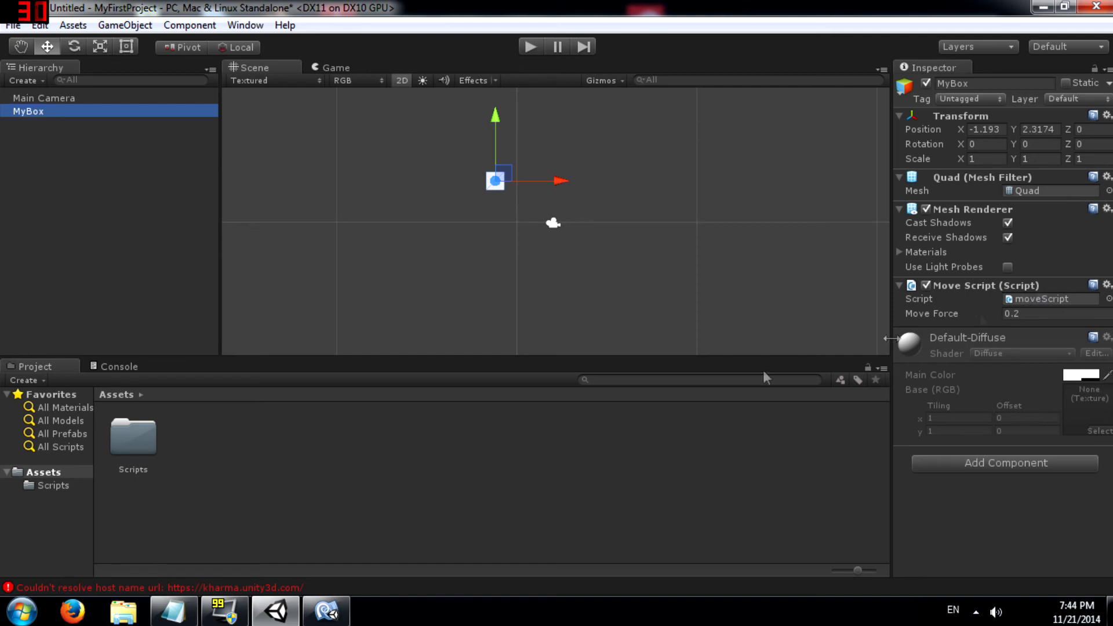
pyautogui.doubleClick(143, 448)
pyautogui.click(136, 438)
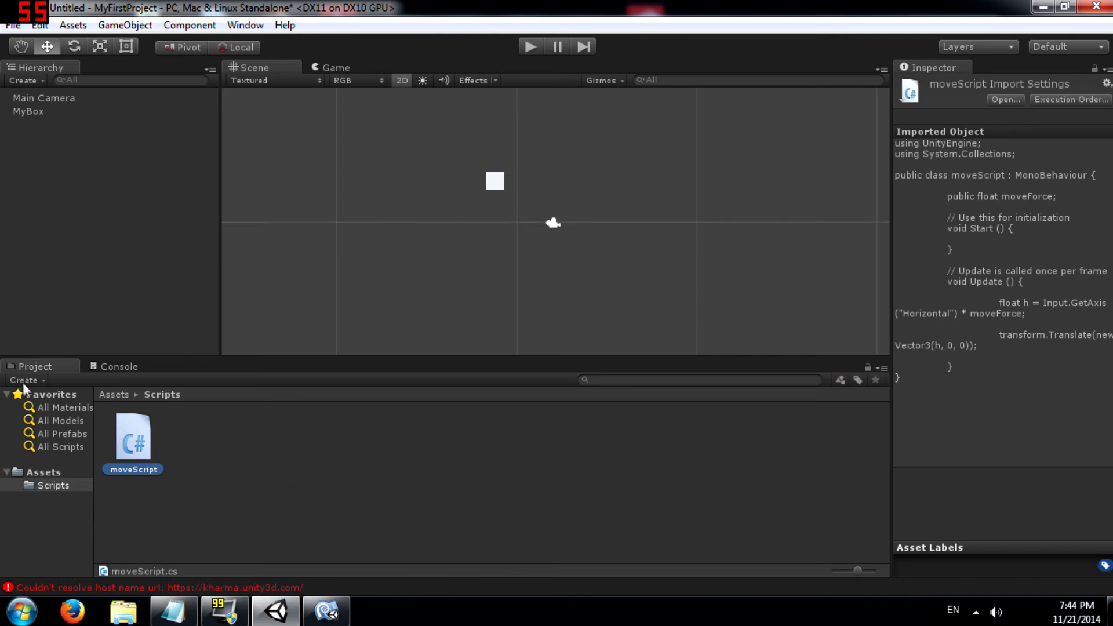
pyautogui.click(38, 110)
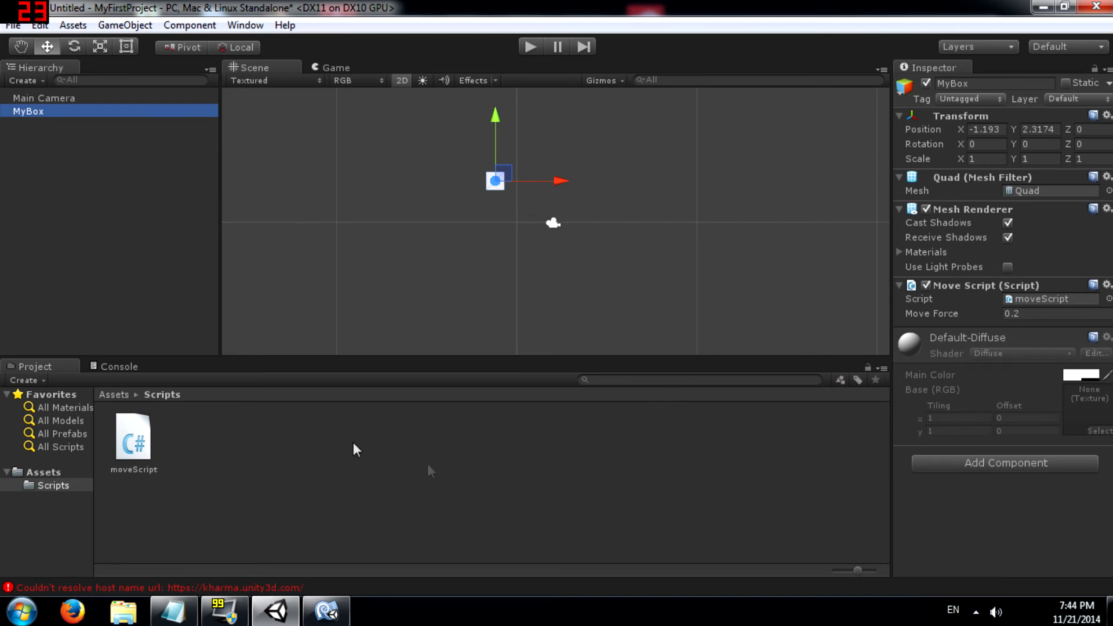
pyautogui.click(35, 472)
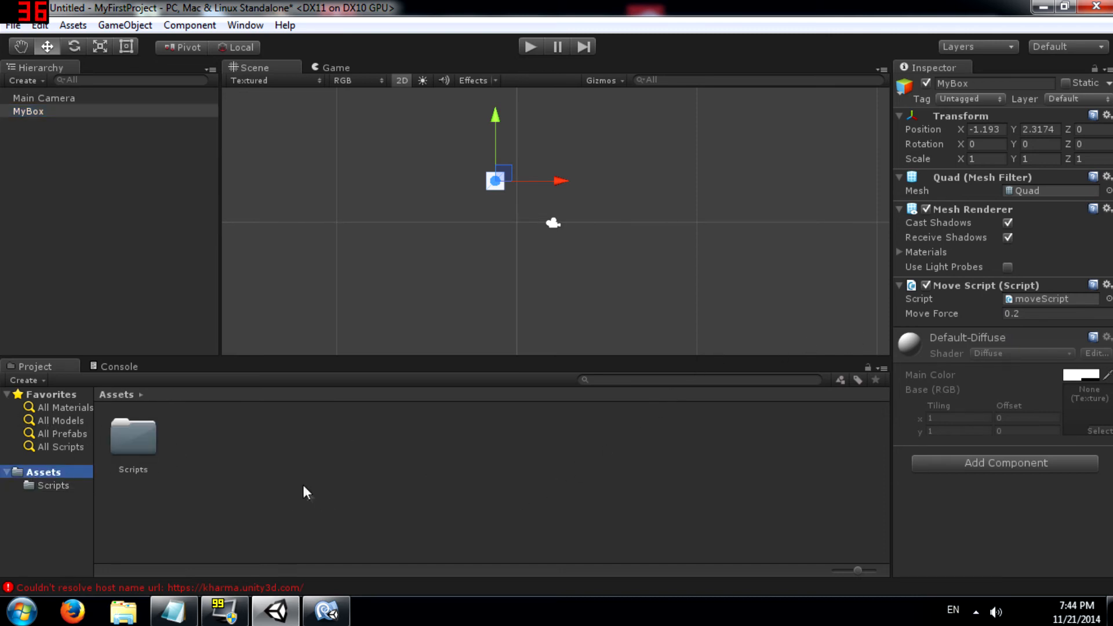
# - Create a C# script named testScript in the Assets folder
pyautogui.rightClick(306, 491)
pyautogui.moveTo(427, 232)
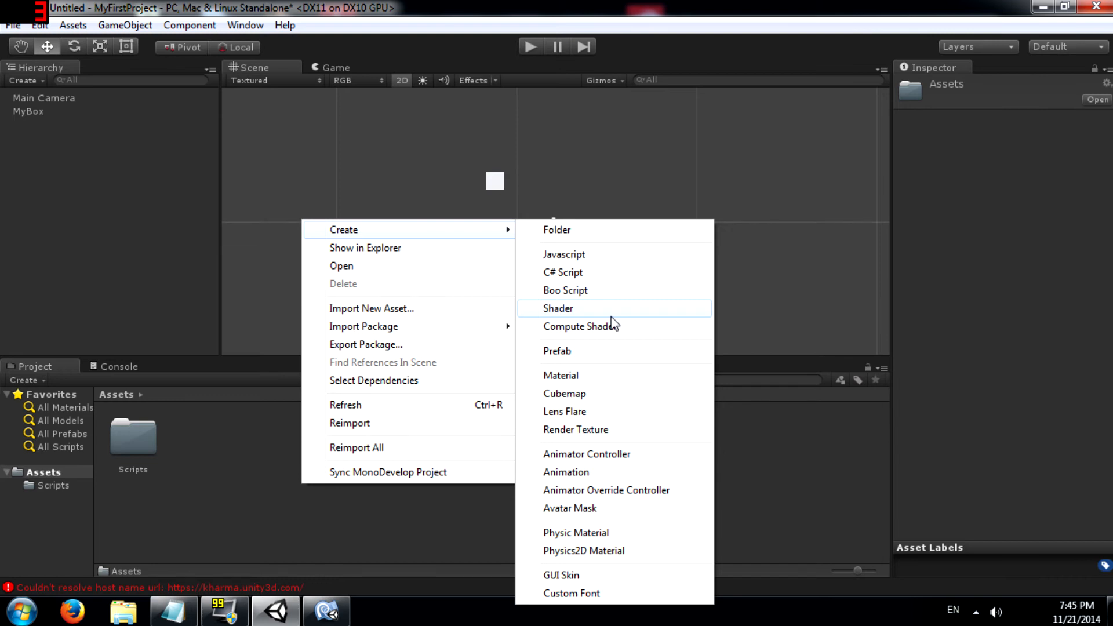
pyautogui.click(610, 273)
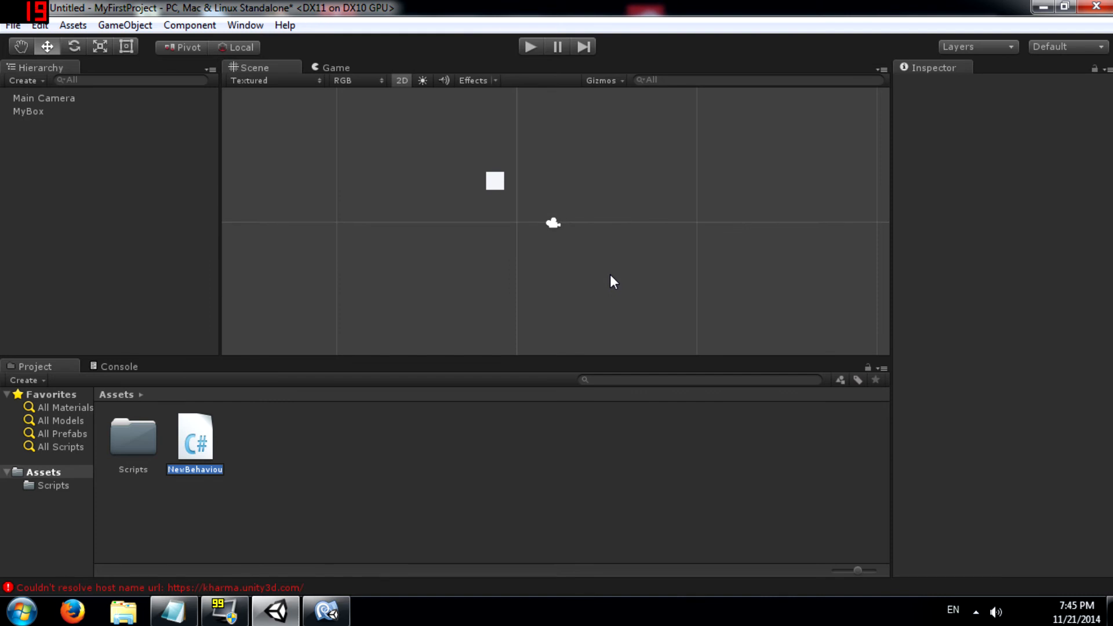
pyautogui.write('testScript')
pyautogui.press('Return')
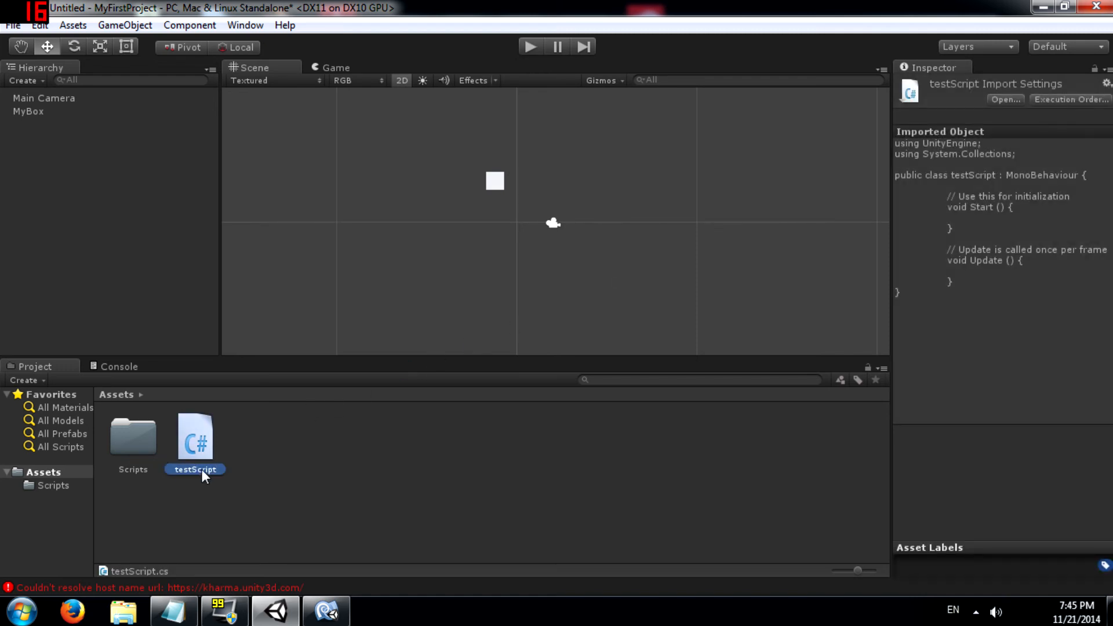
pyautogui.press('Return')
# - Attach testScript to MyBox as a Test Script component
pyautogui.moveTo(197, 442); pyautogui.dragTo(31, 109)
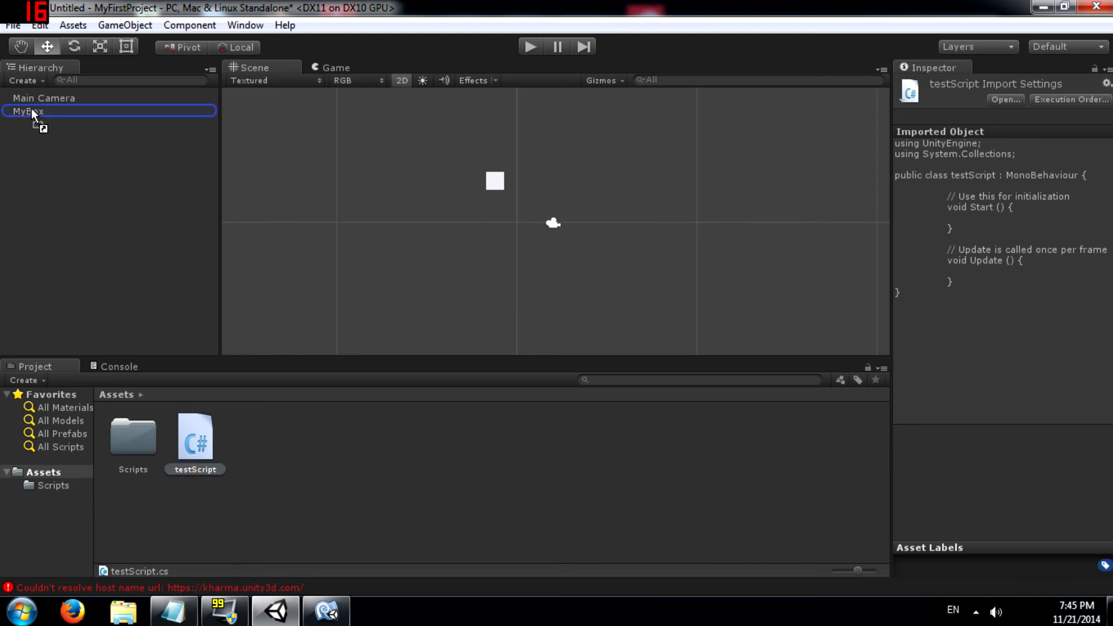
pyautogui.moveTo(31, 109); pyautogui.dragTo(32, 109)
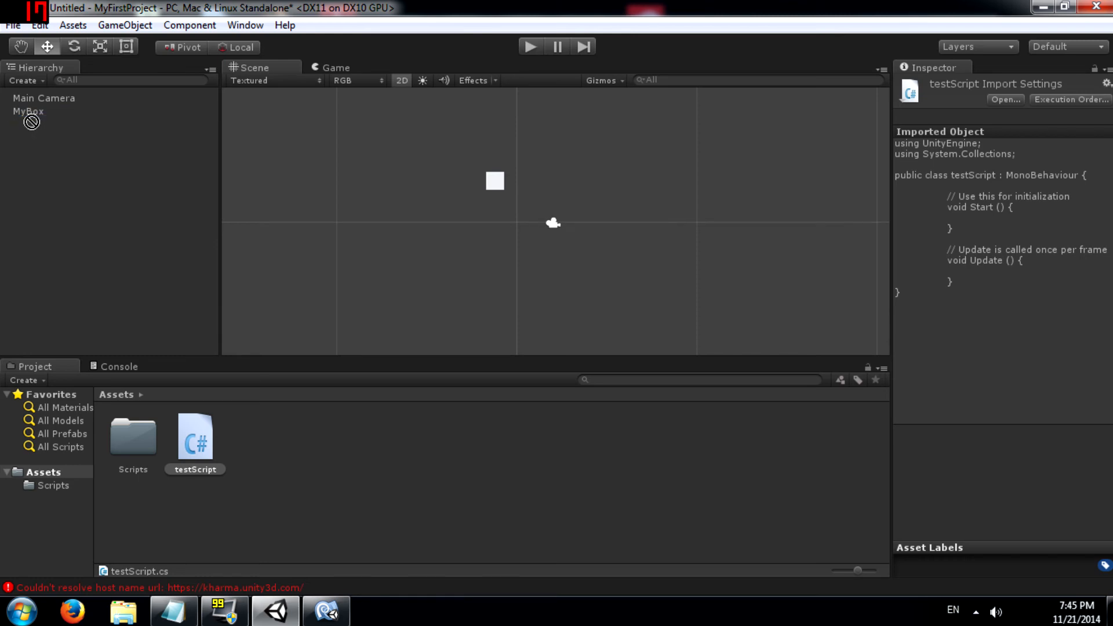
pyautogui.click(30, 112)
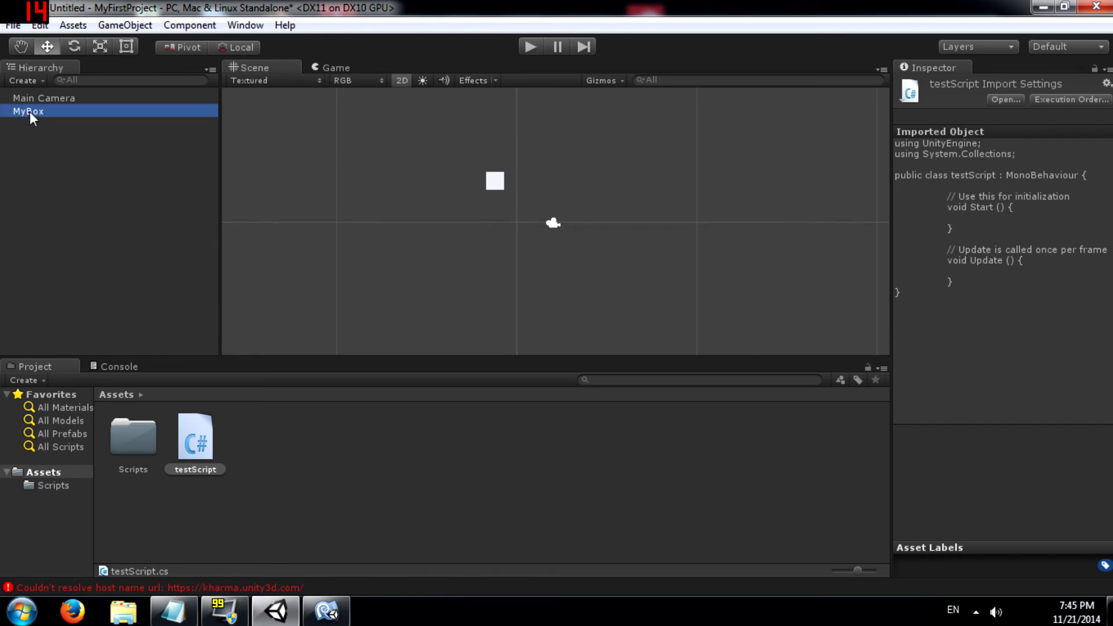
pyautogui.click(981, 464)
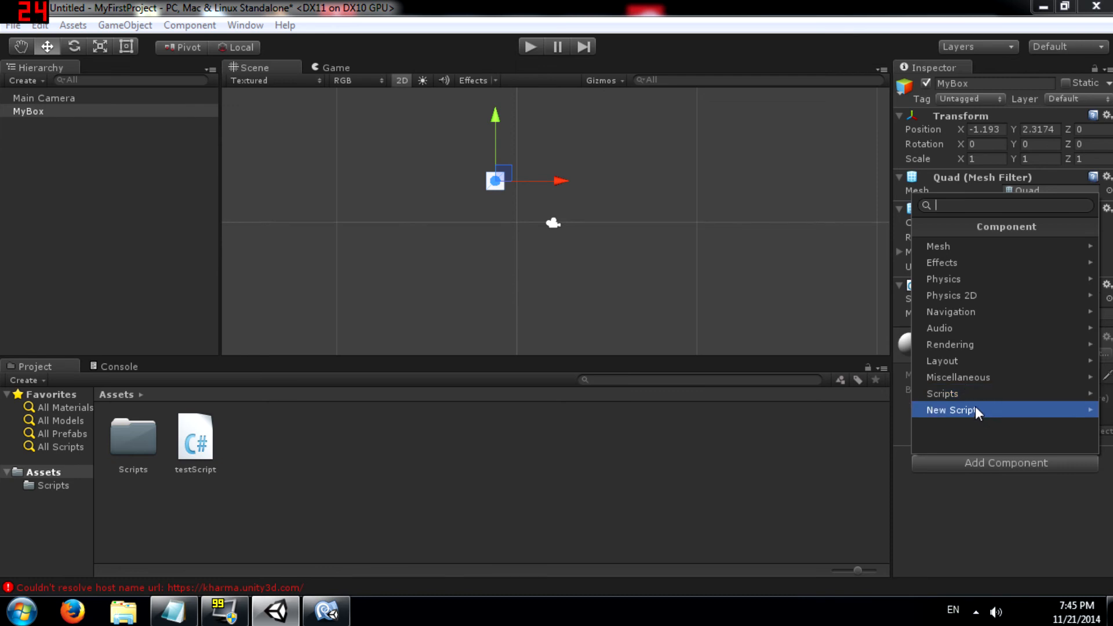
pyautogui.click(964, 394)
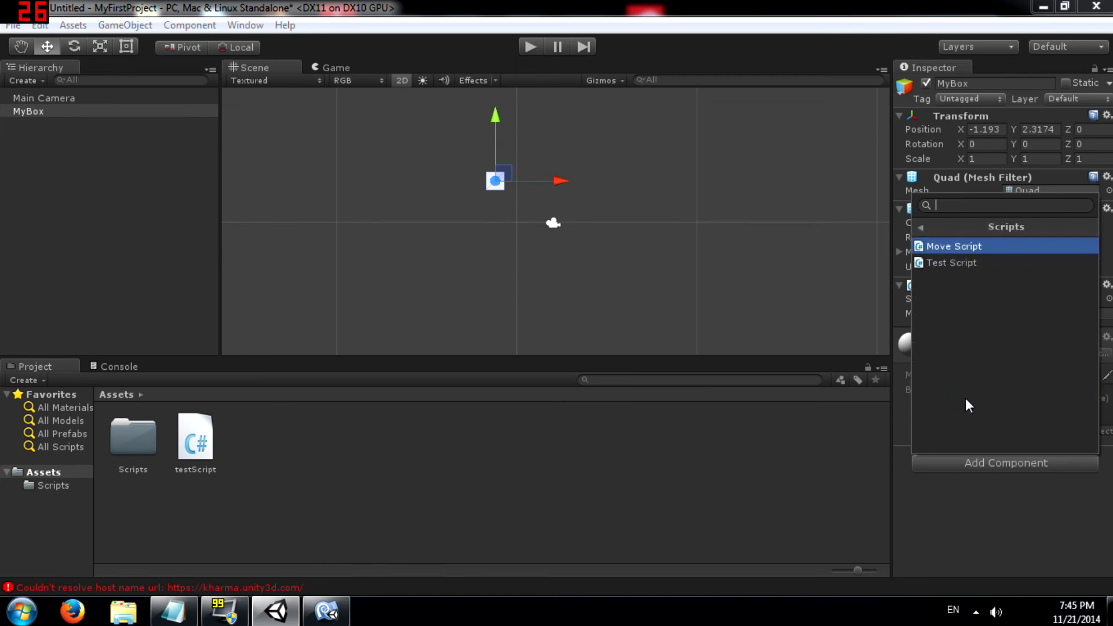
pyautogui.click(951, 263)
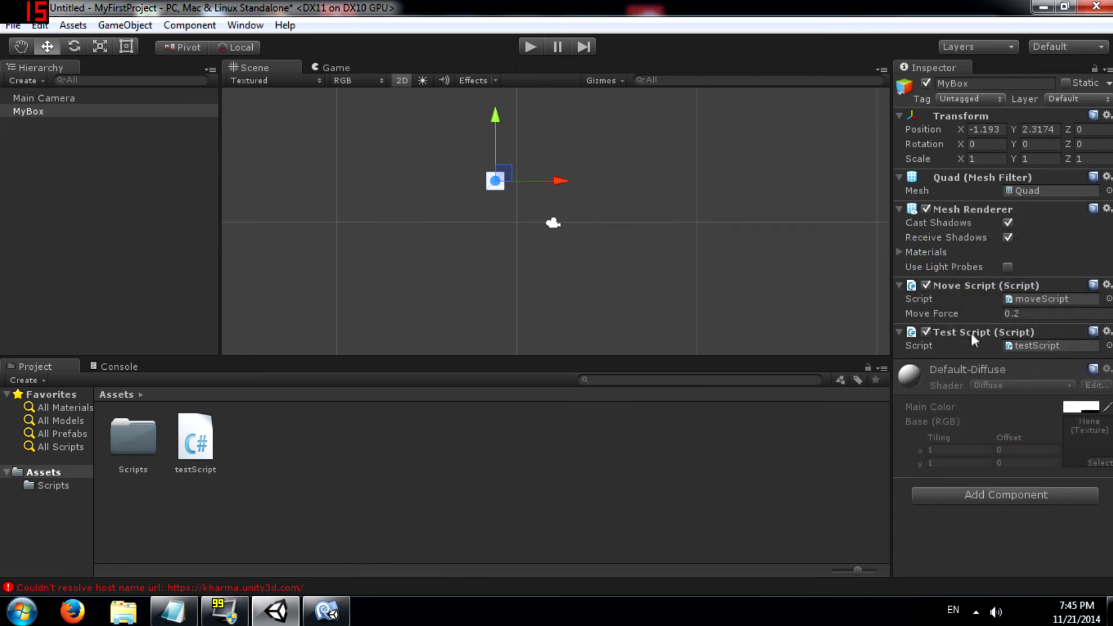
pyautogui.rightClick(346, 456)
pyautogui.moveTo(414, 197)
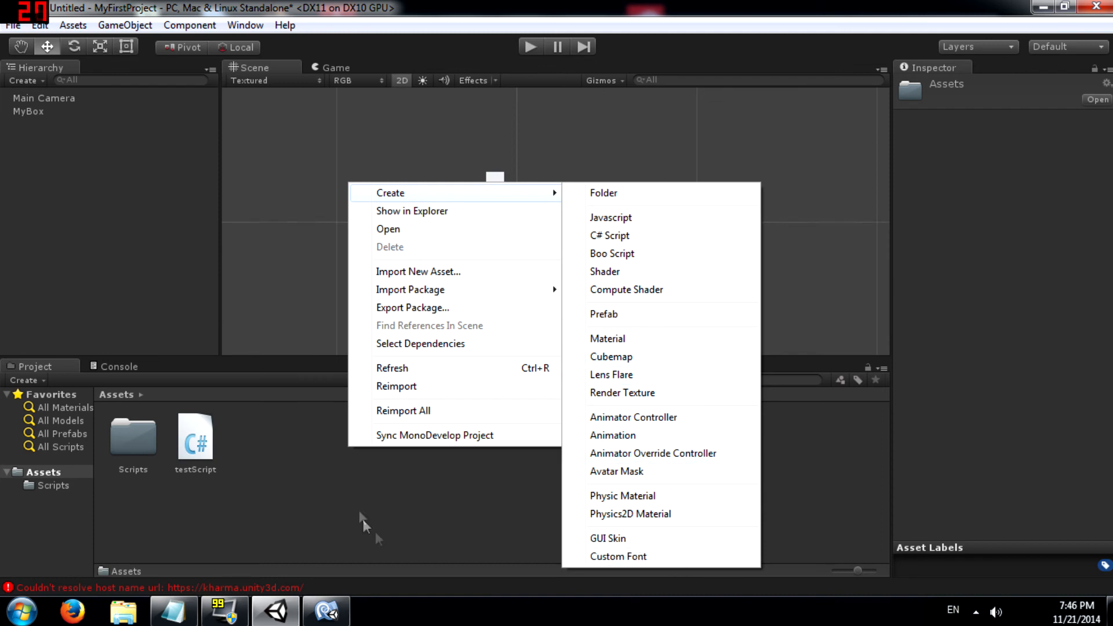
pyautogui.click(403, 482)
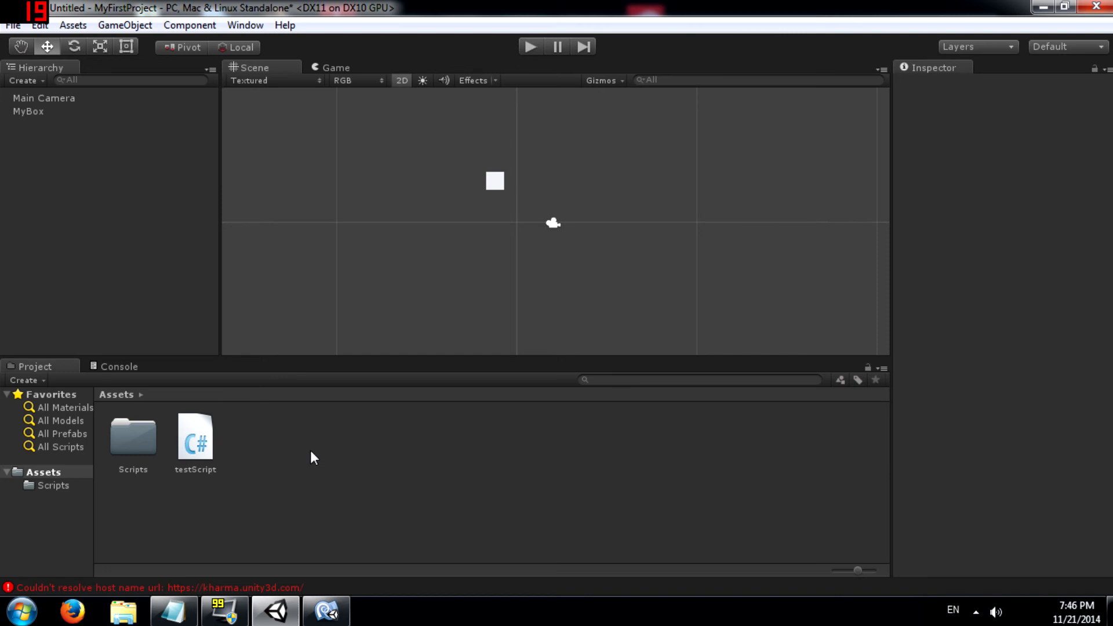
# - Create another C# script in Assets with its default name and delete it
pyautogui.click(73, 27)
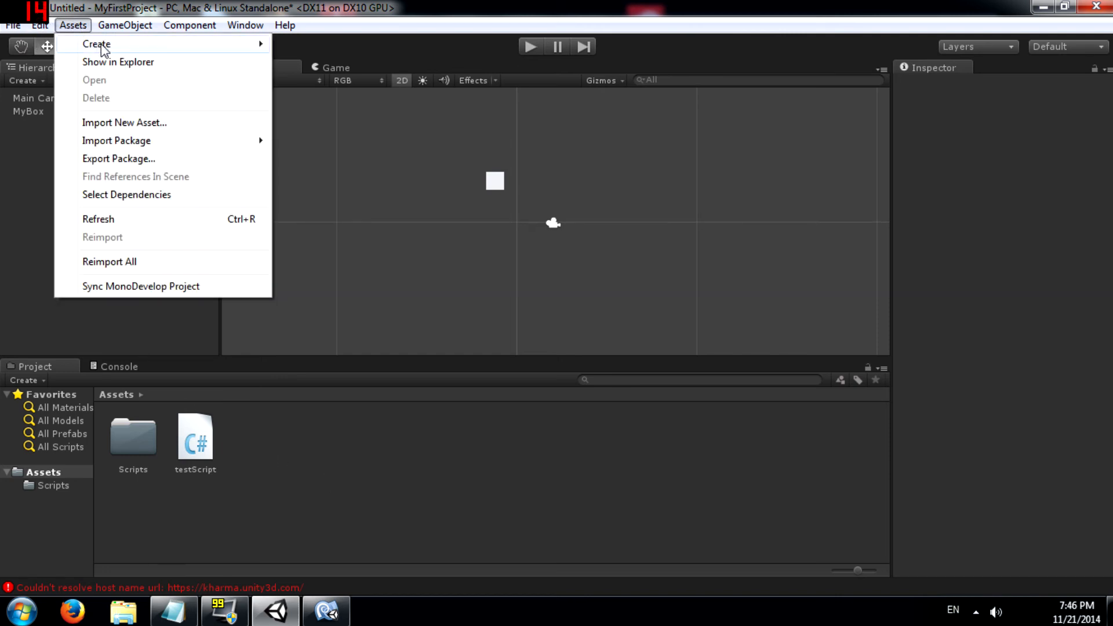
pyautogui.moveTo(224, 46)
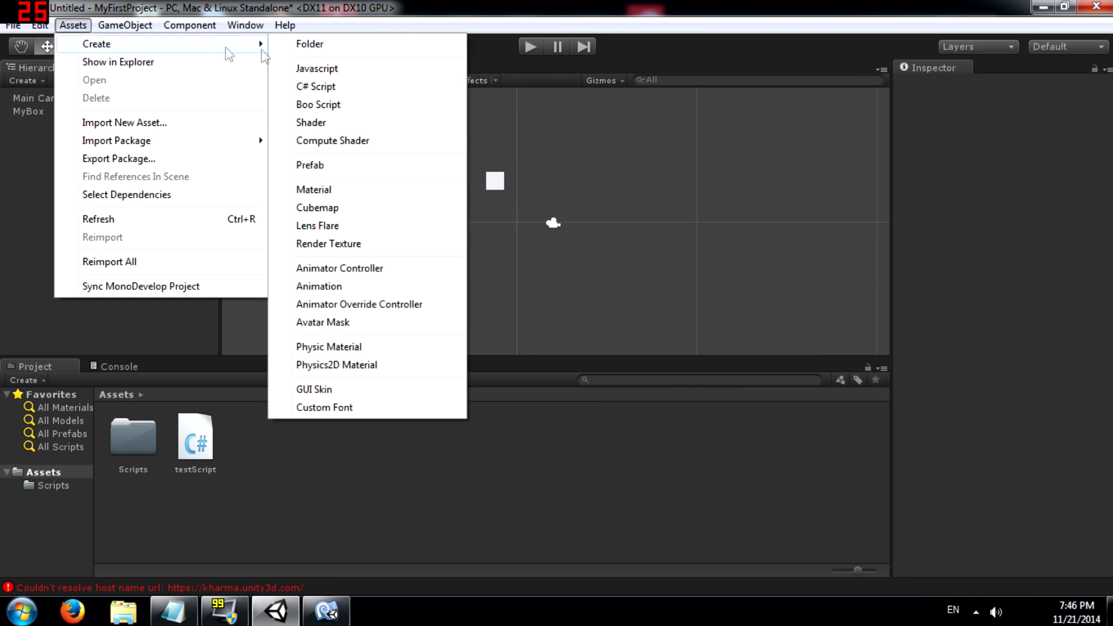
pyautogui.click(374, 92)
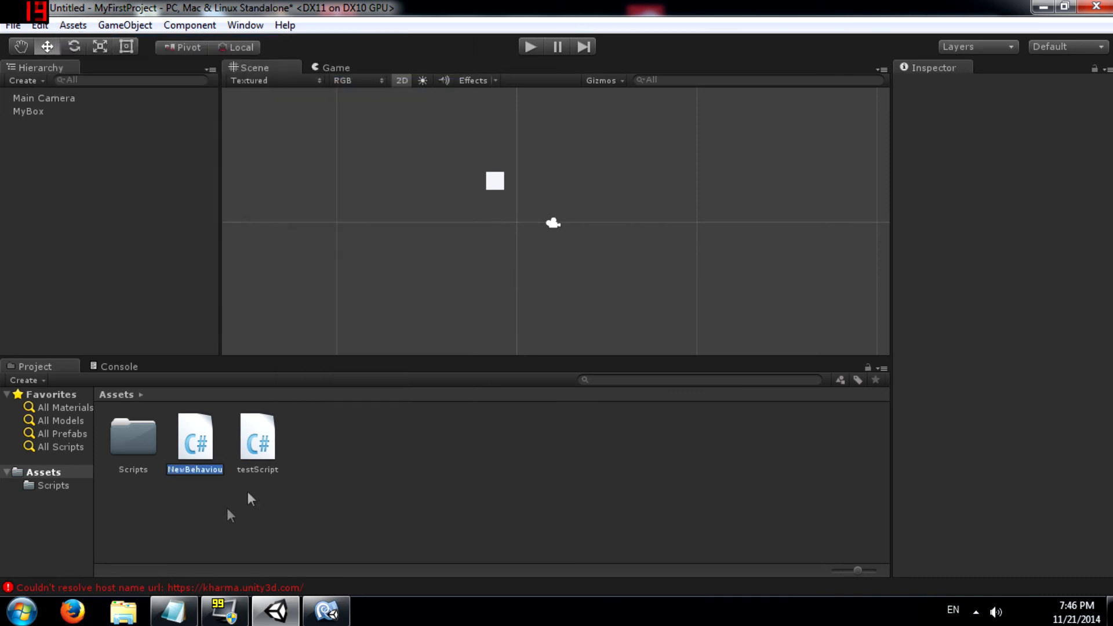
pyautogui.click(208, 452)
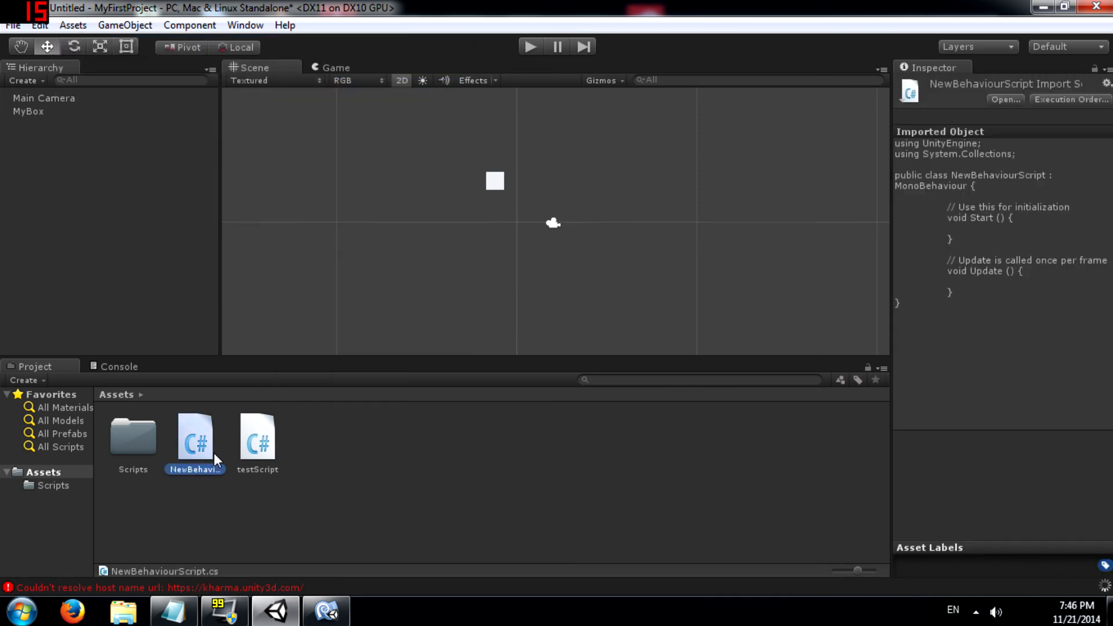
pyautogui.press('Delete')
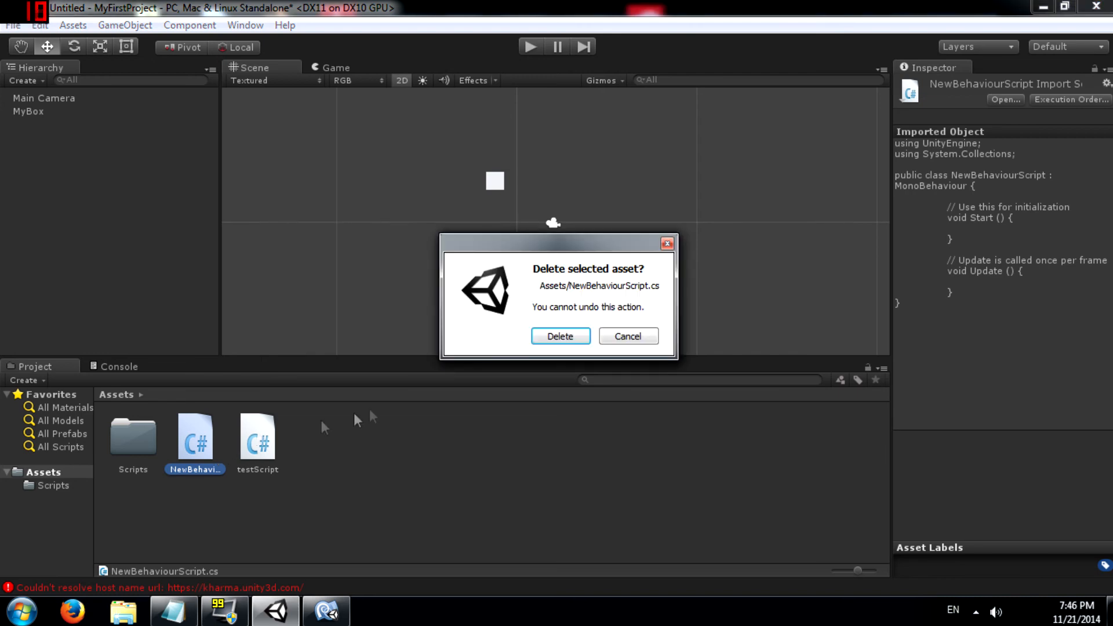
pyautogui.press('Return')
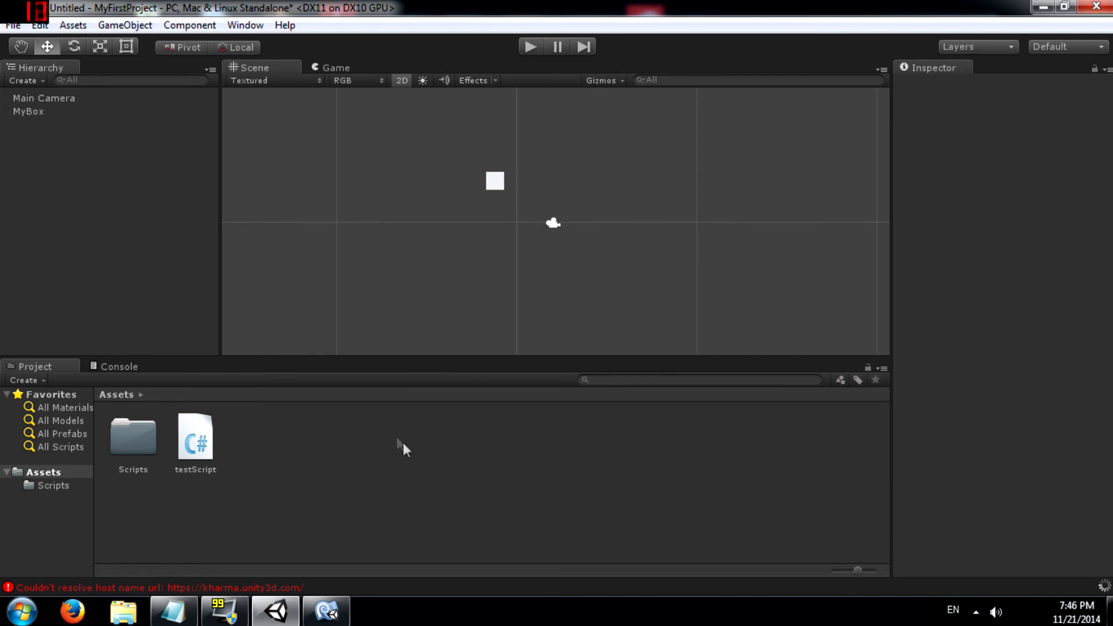
# - Check the Console's messages and the solution loaded in MonoDevelop, and return to the Assets folder in Unity
pyautogui.click(102, 364)
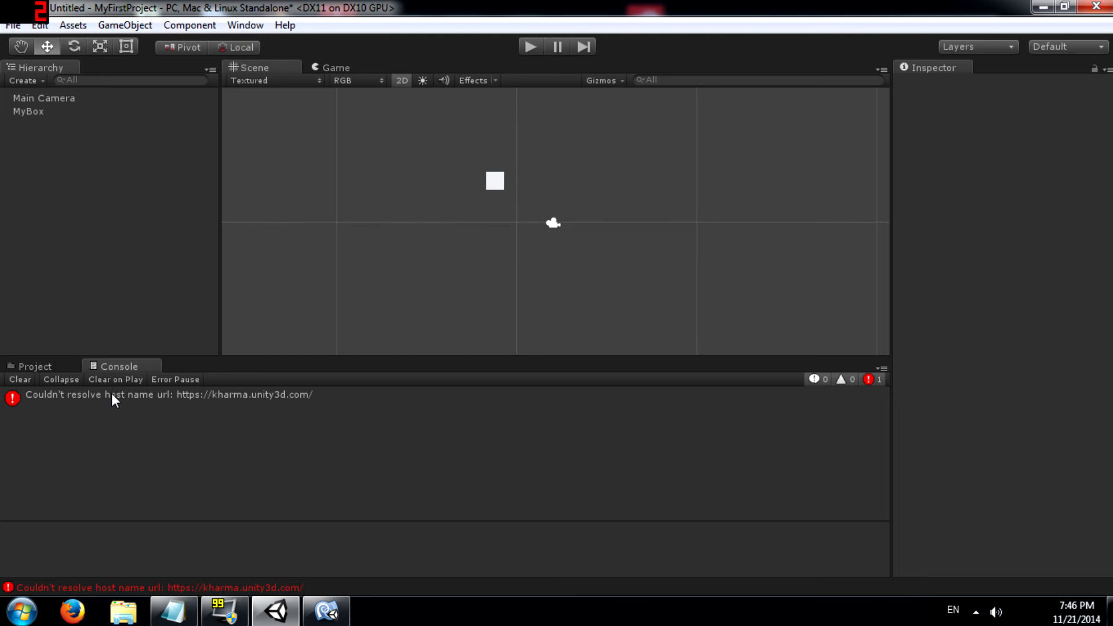
pyautogui.moveTo(318, 616)
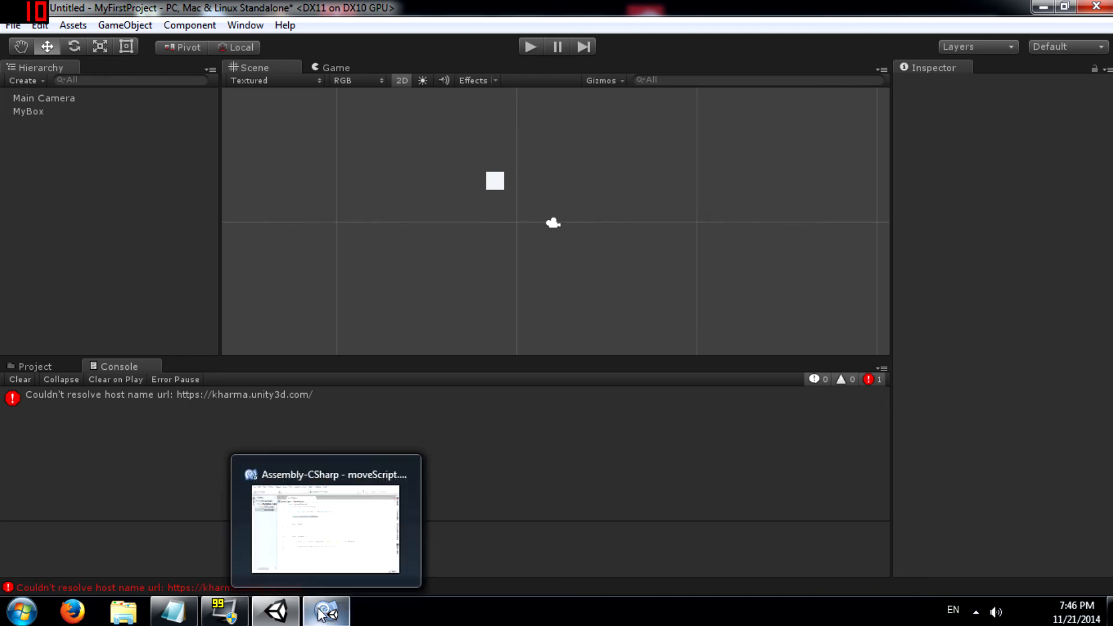
pyautogui.click(326, 527)
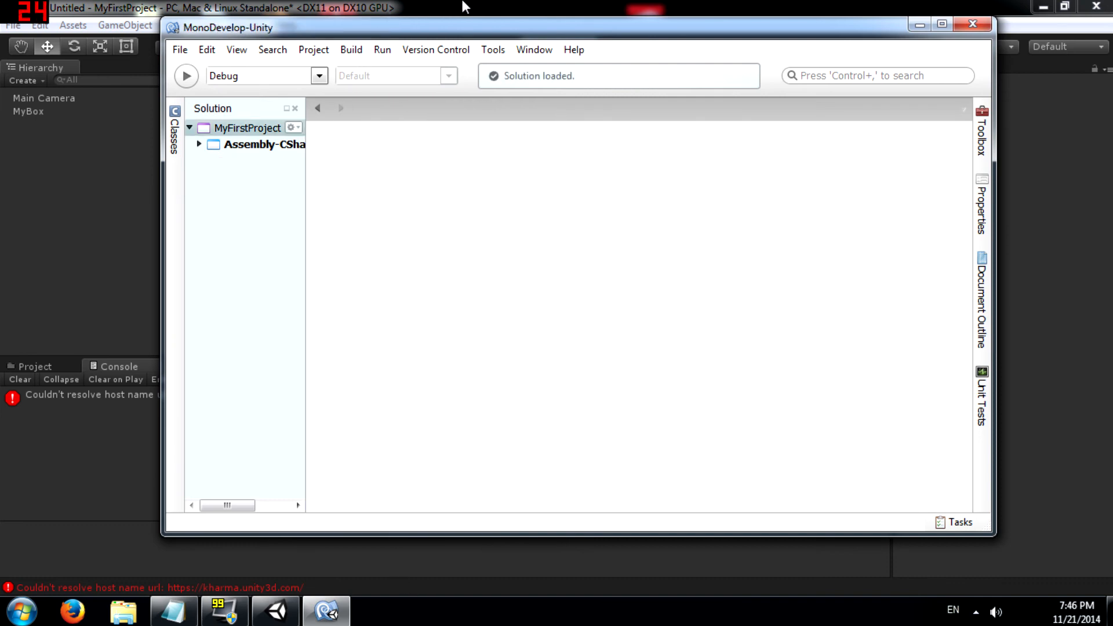
pyautogui.click(464, 7)
pyautogui.click(32, 367)
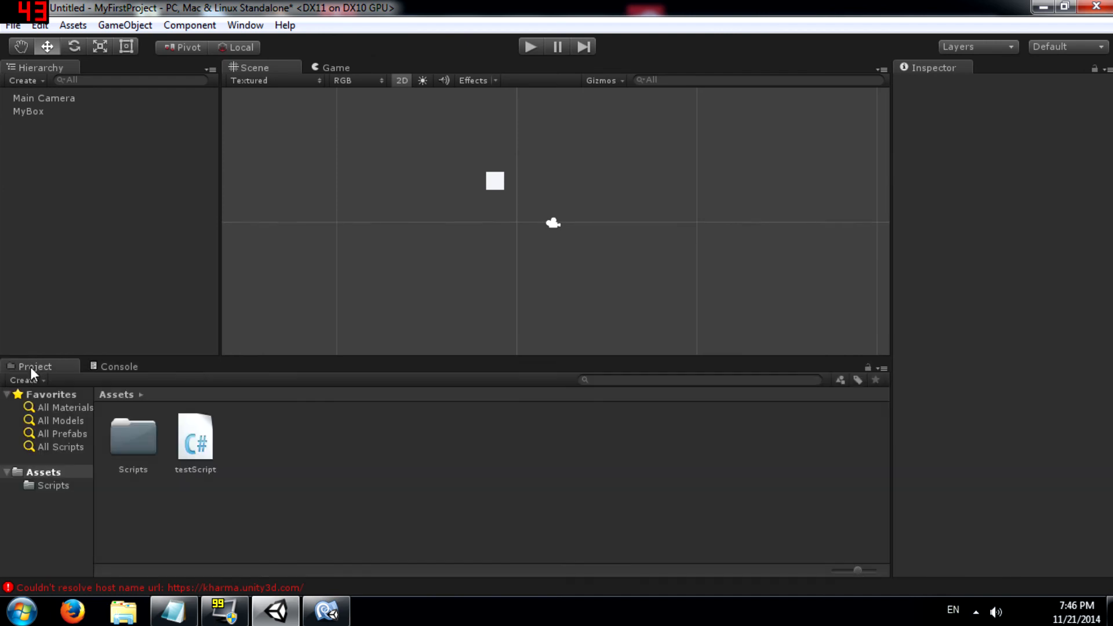
# - Open the moveScript file used by MyBox's Move Script component for editing in MonoDevelop
pyautogui.doubleClick(151, 436)
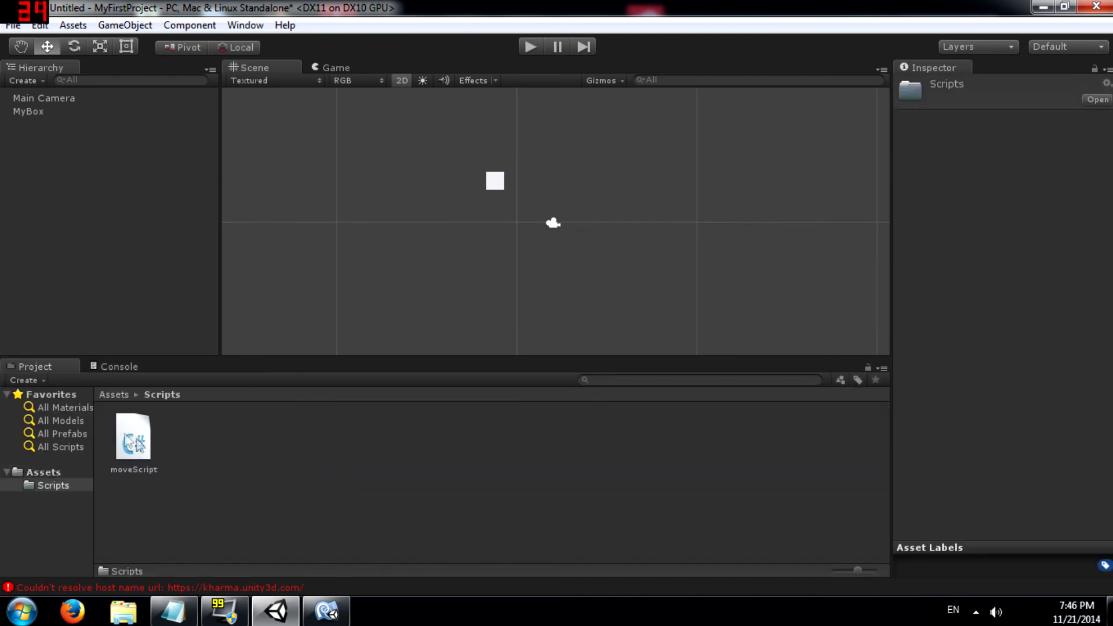
pyautogui.click(133, 432)
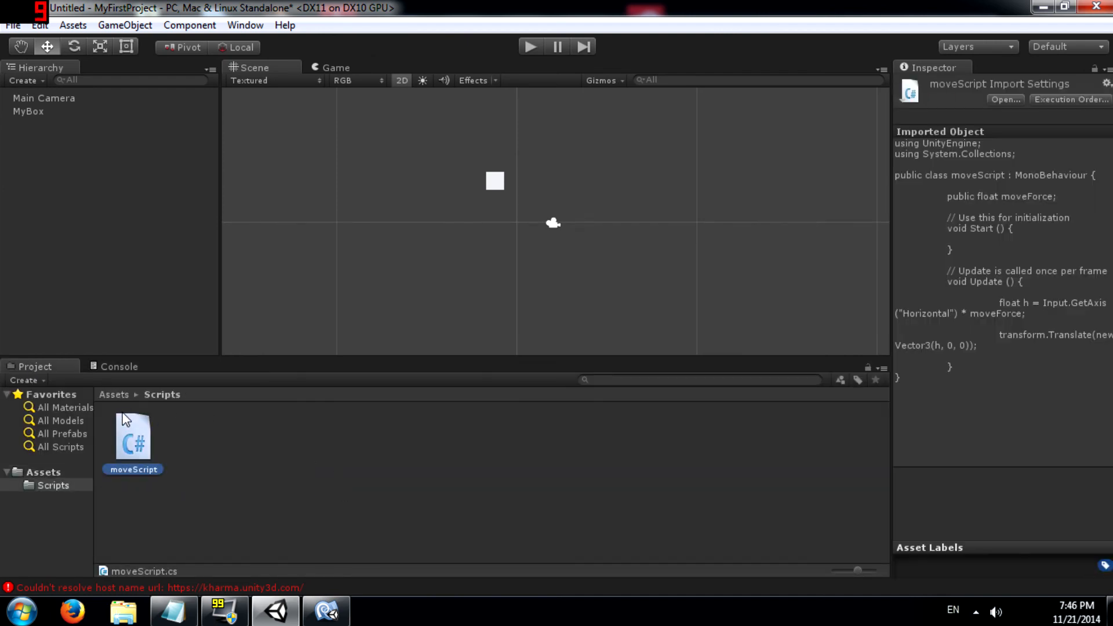
pyautogui.click(29, 112)
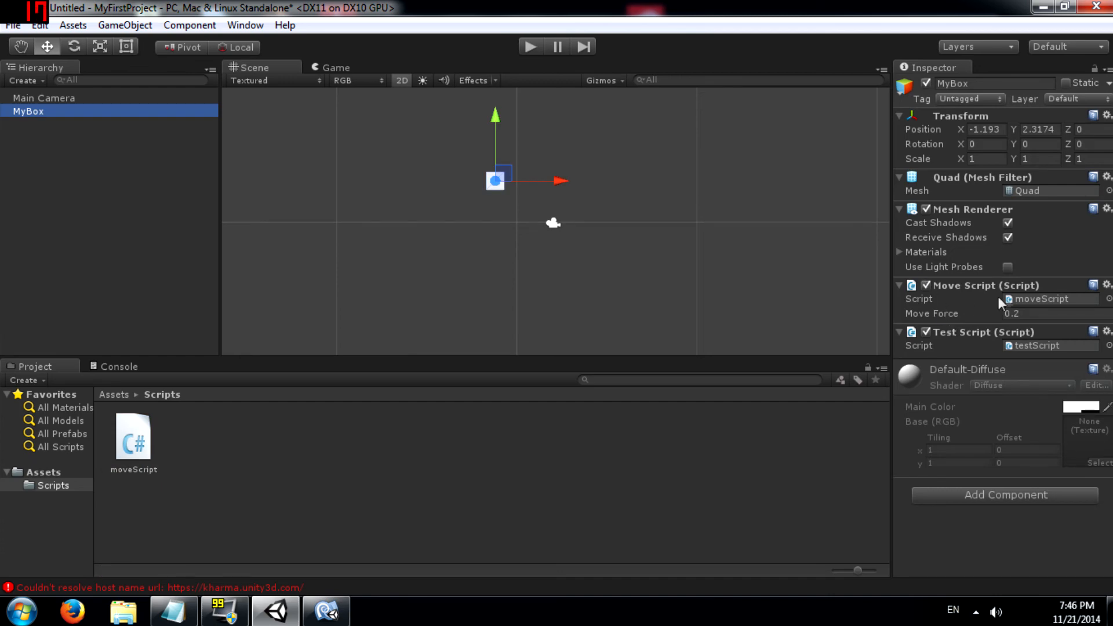
pyautogui.click(1048, 298)
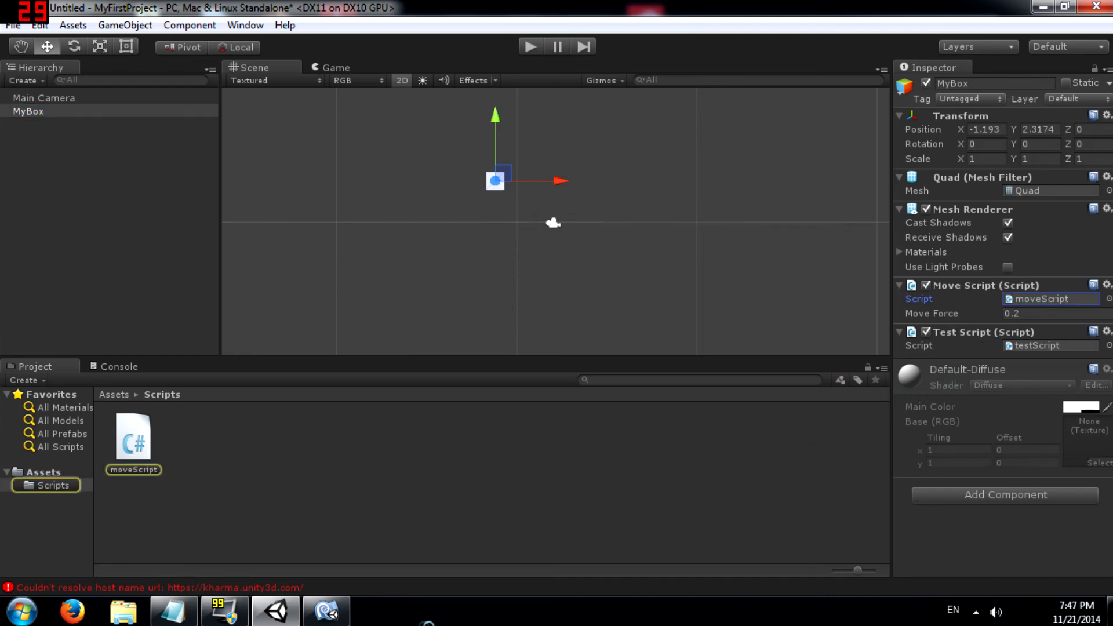
pyautogui.click(348, 612)
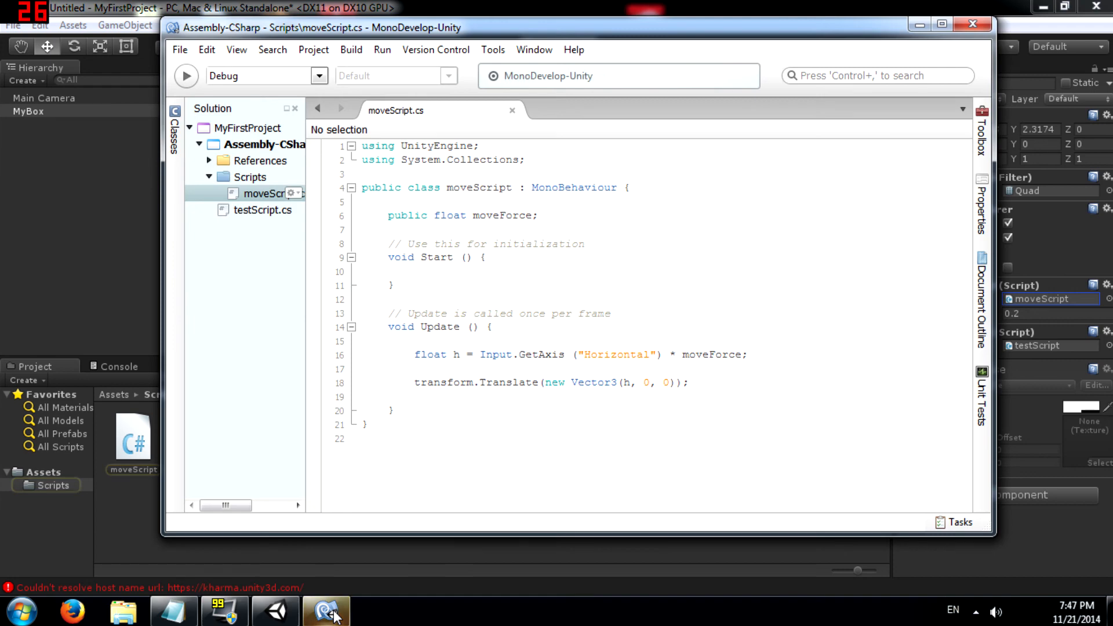
# - Add an if(h != 0) block after the transform.Translate line in moveScript's Update method
pyautogui.click(414, 396)
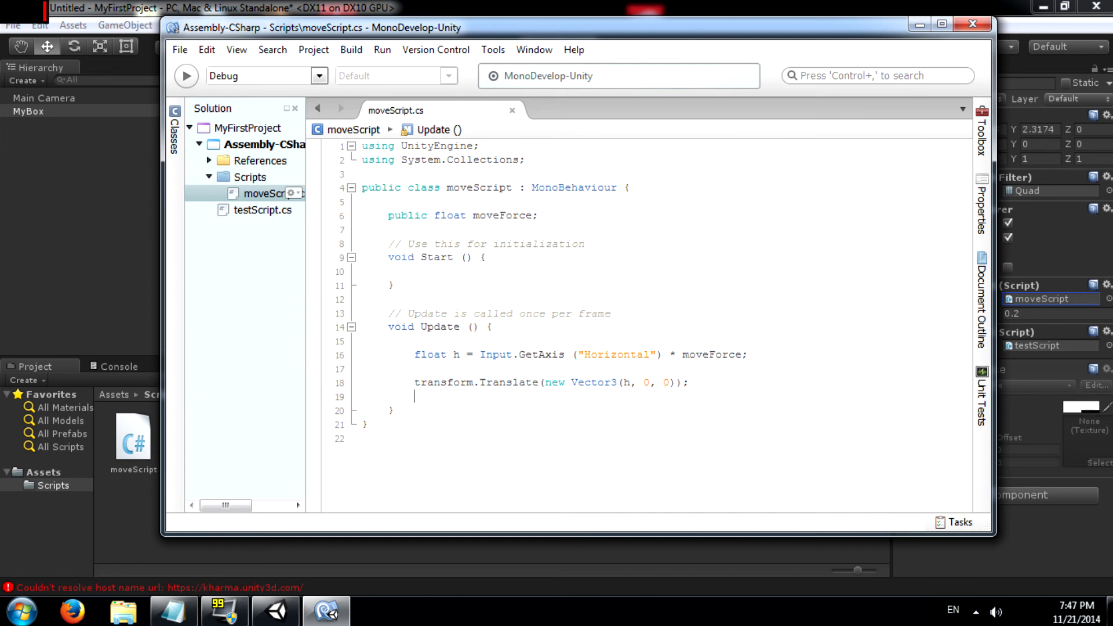
pyautogui.press('Return')
pyautogui.press('Return')
pyautogui.press('Up')
pyautogui.write('if(')
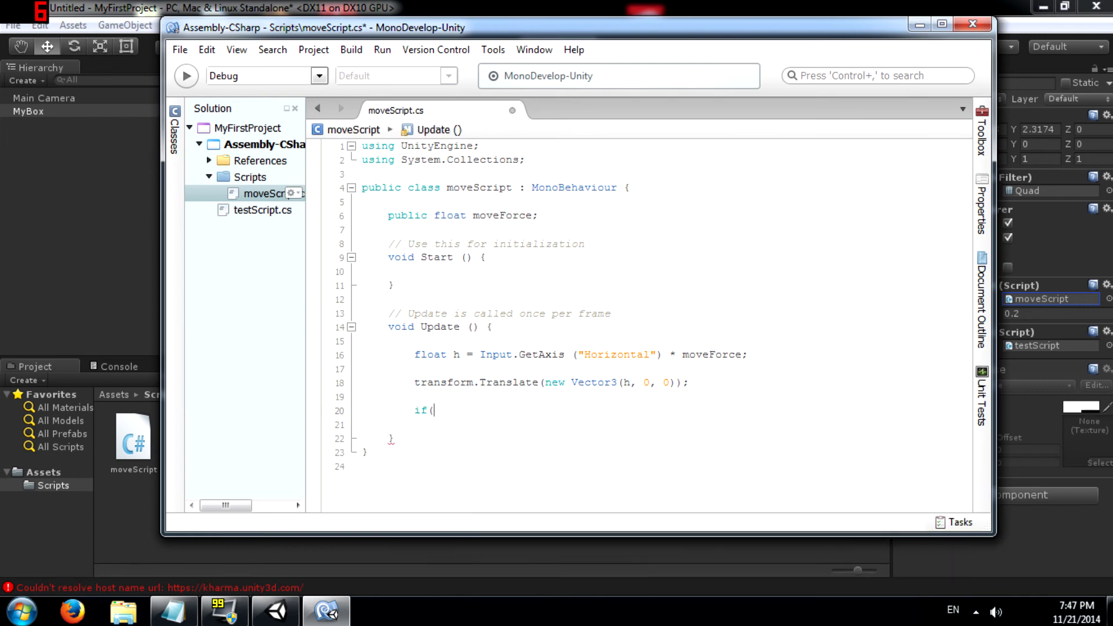
pyautogui.write('h != 0)')
pyautogui.press('Return')
pyautogui.write('{')
pyautogui.press('Return')
# - Add Debug.Log ("Moving!"); inside the if block and save moveScript
pyautogui.write('Debug.Log (')
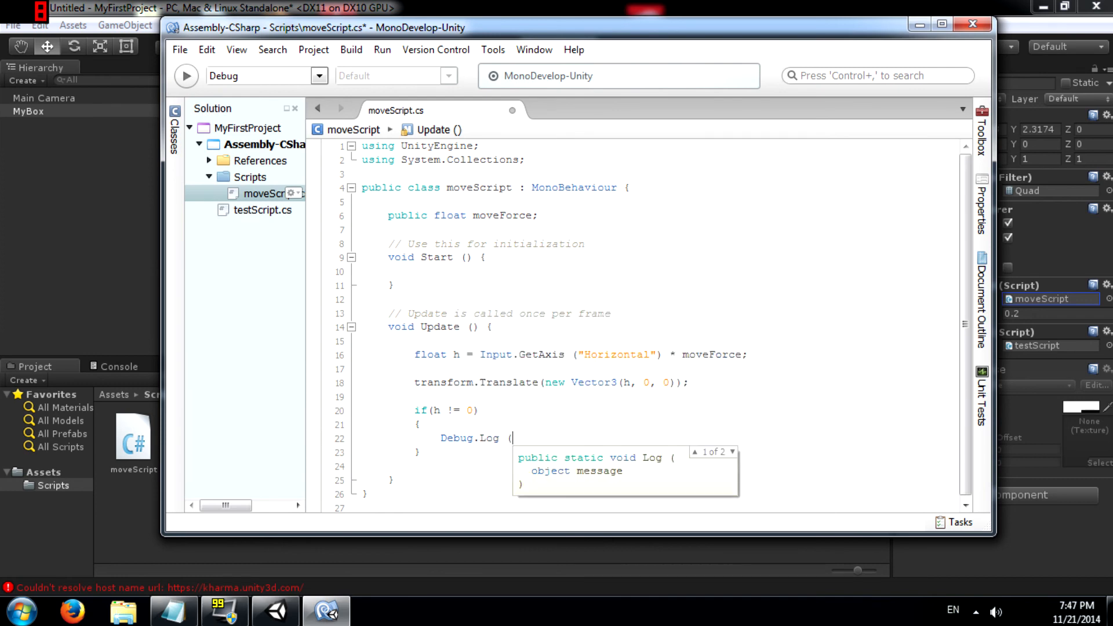
pyautogui.write('"NM')
pyautogui.write('oving!")')
pyautogui.write(';')
pyautogui.hotkey('ctrl', 's')
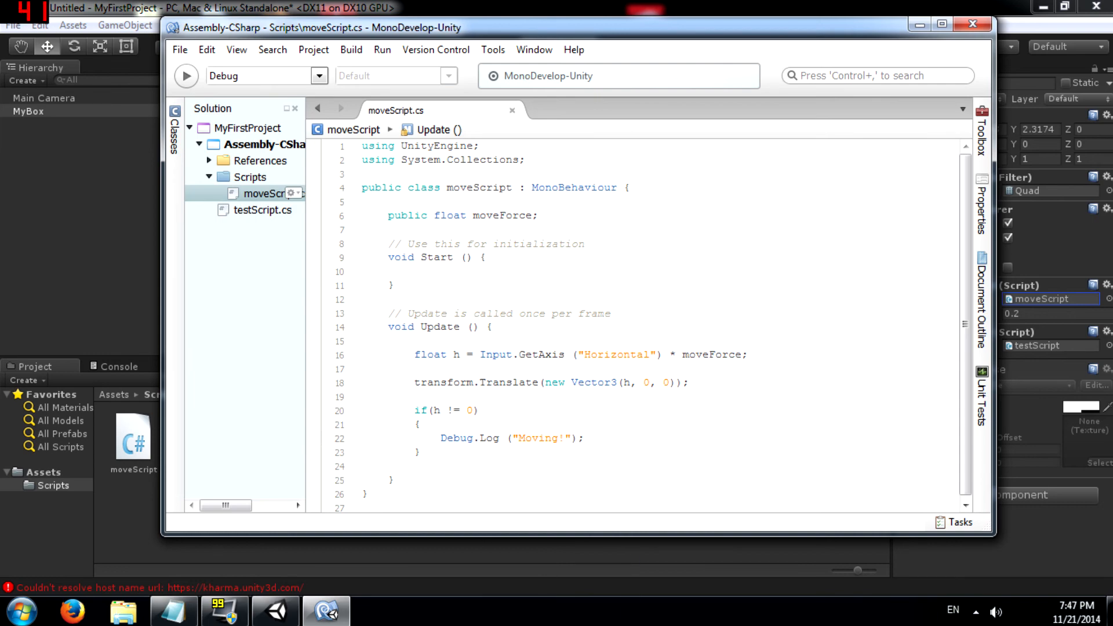
# - Switch back to Unity, briefly run the game and stop it, and open the Console
pyautogui.click(556, 7)
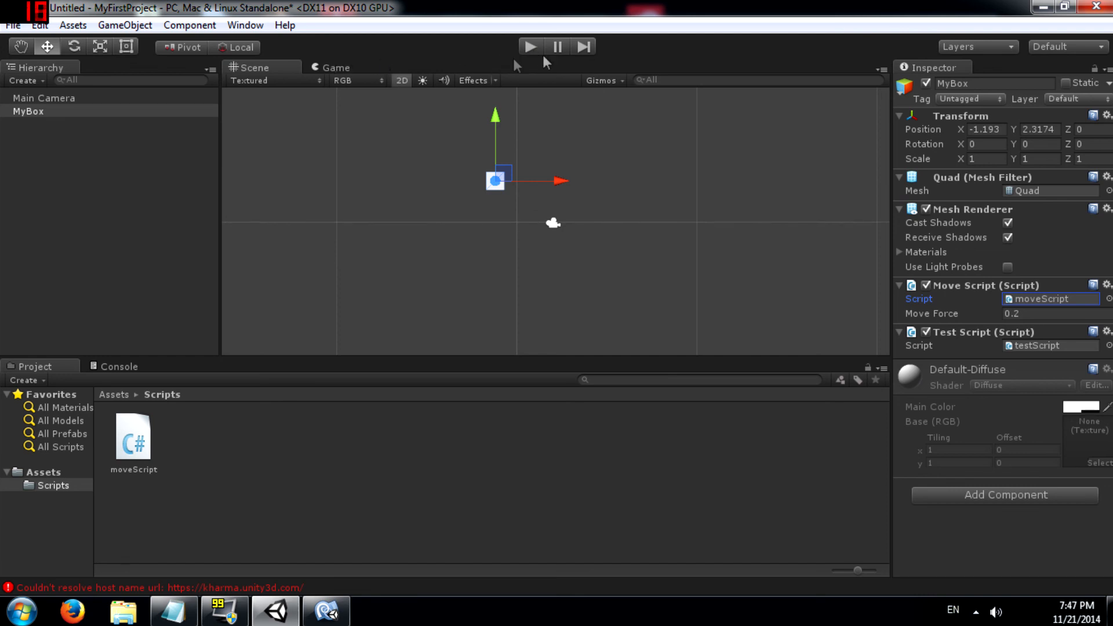
pyautogui.click(320, 68)
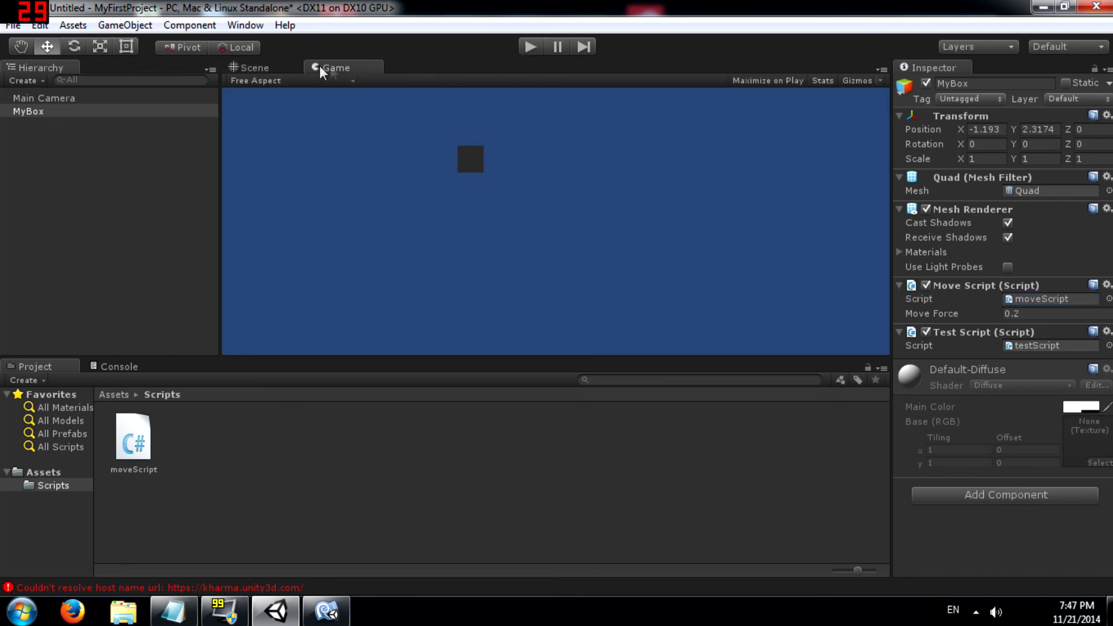
pyautogui.click(261, 67)
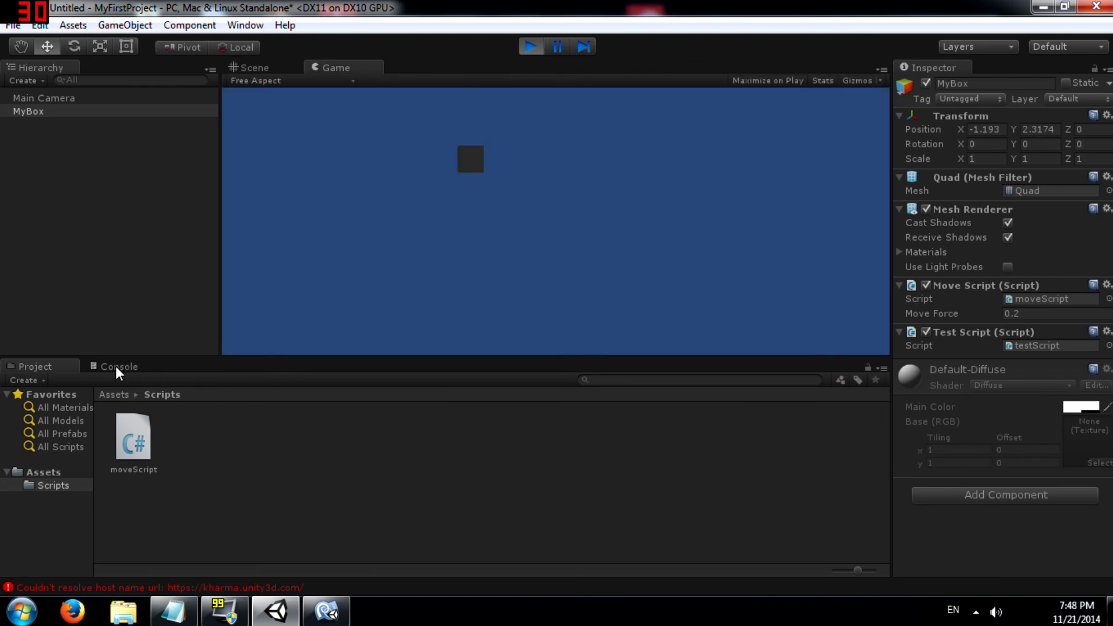
pyautogui.click(537, 47)
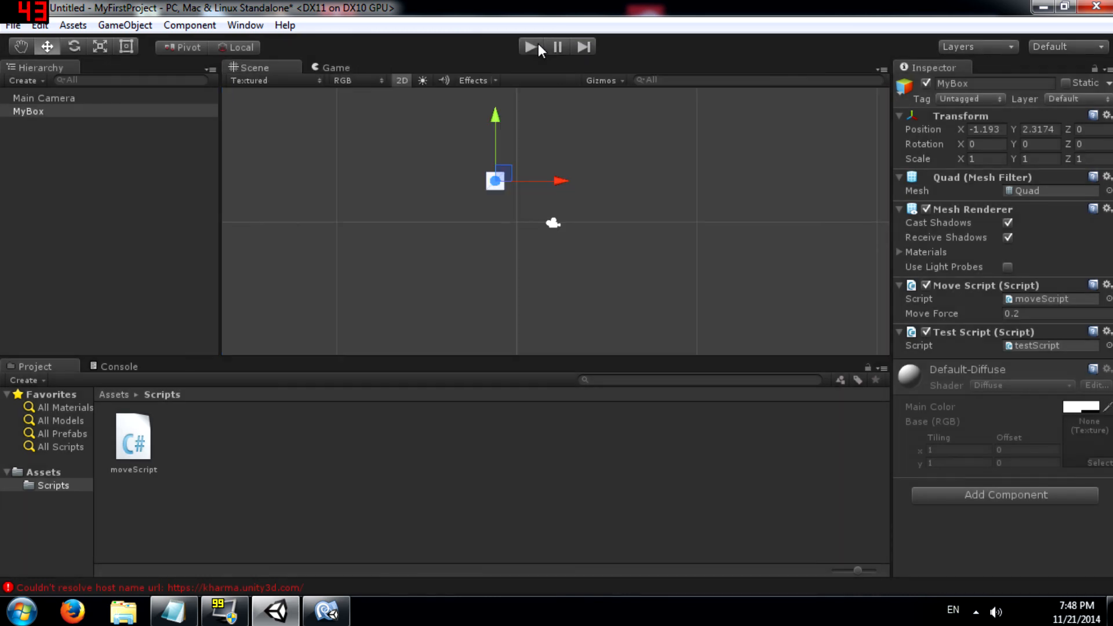
pyautogui.click(119, 365)
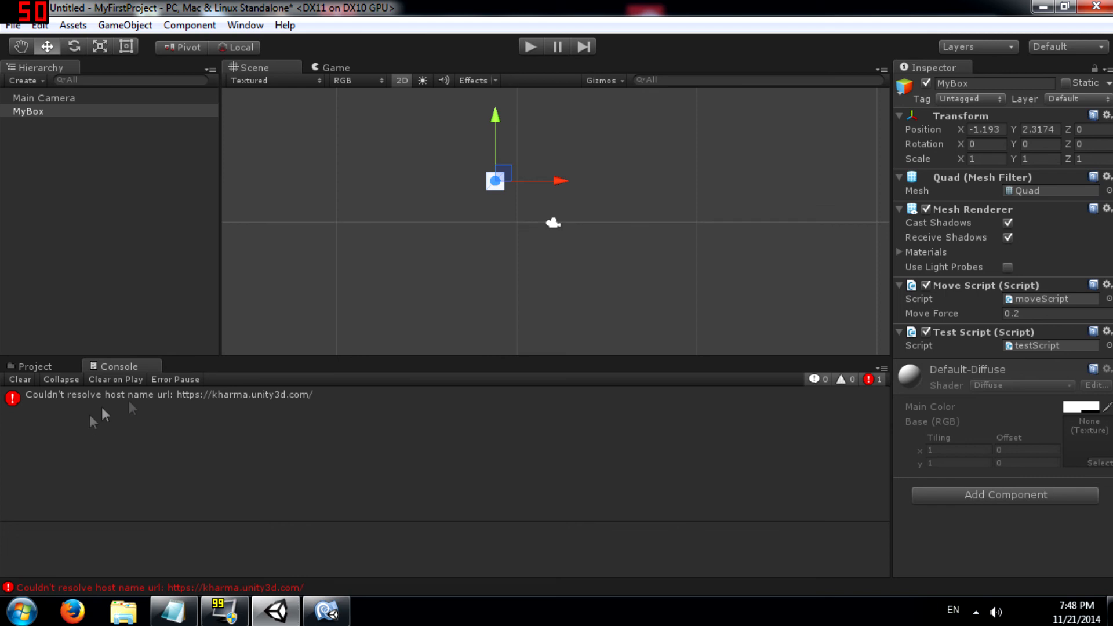
# - Run the game, move MyBox horizontally to log its movement to the Console, and stop the game
pyautogui.click(527, 47)
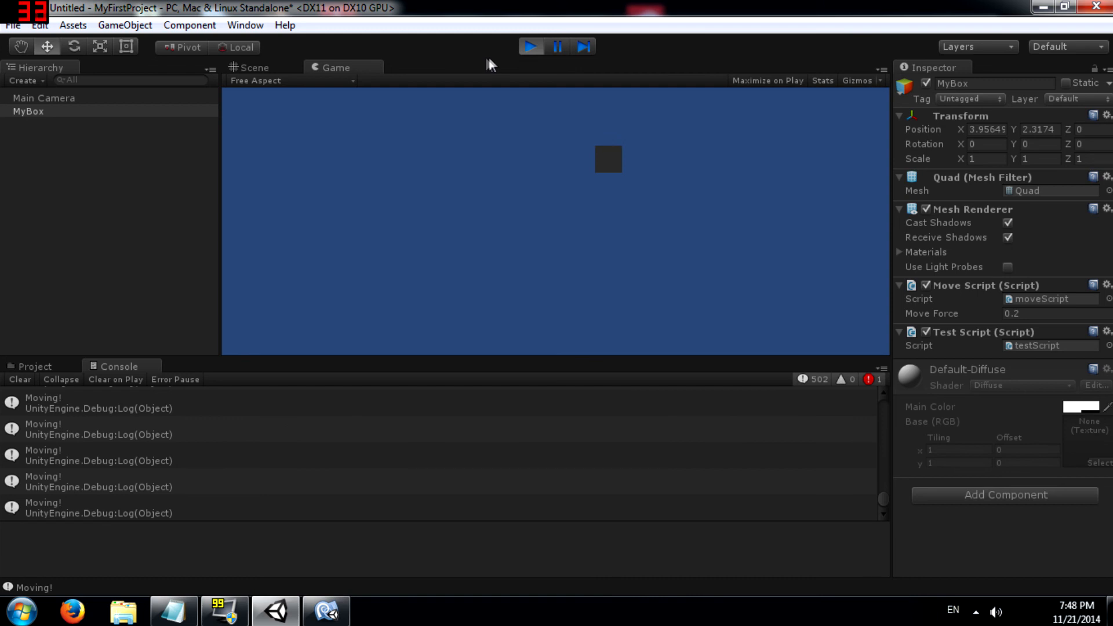
pyautogui.click(530, 47)
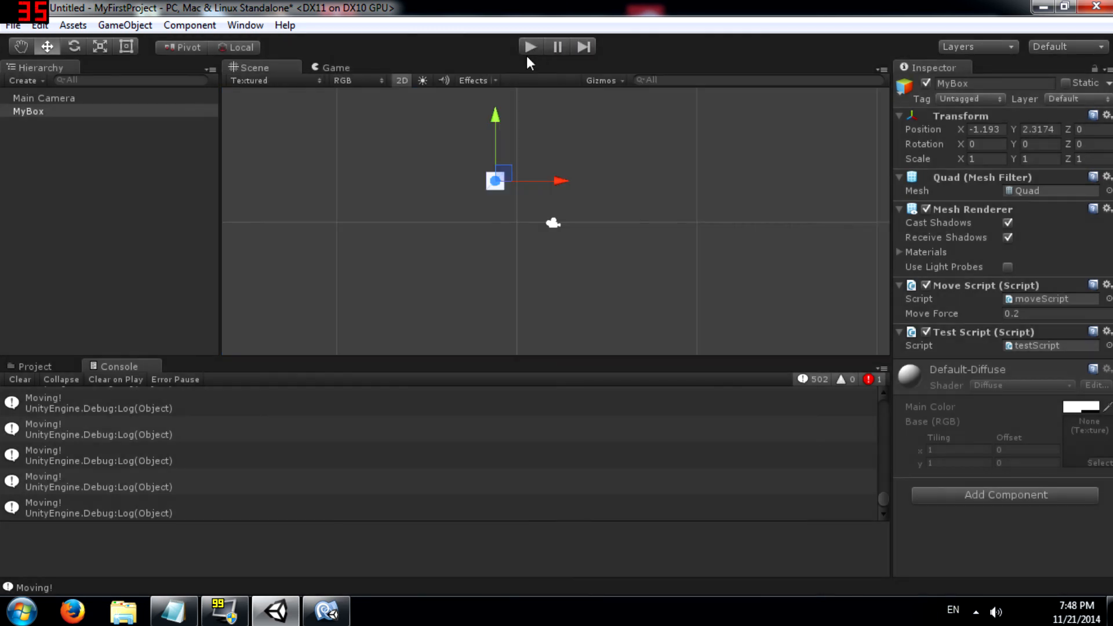
# - Enable Maximize on Play for the Game view, run the game maximized while moving MyBox, and stop it
pyautogui.click(342, 67)
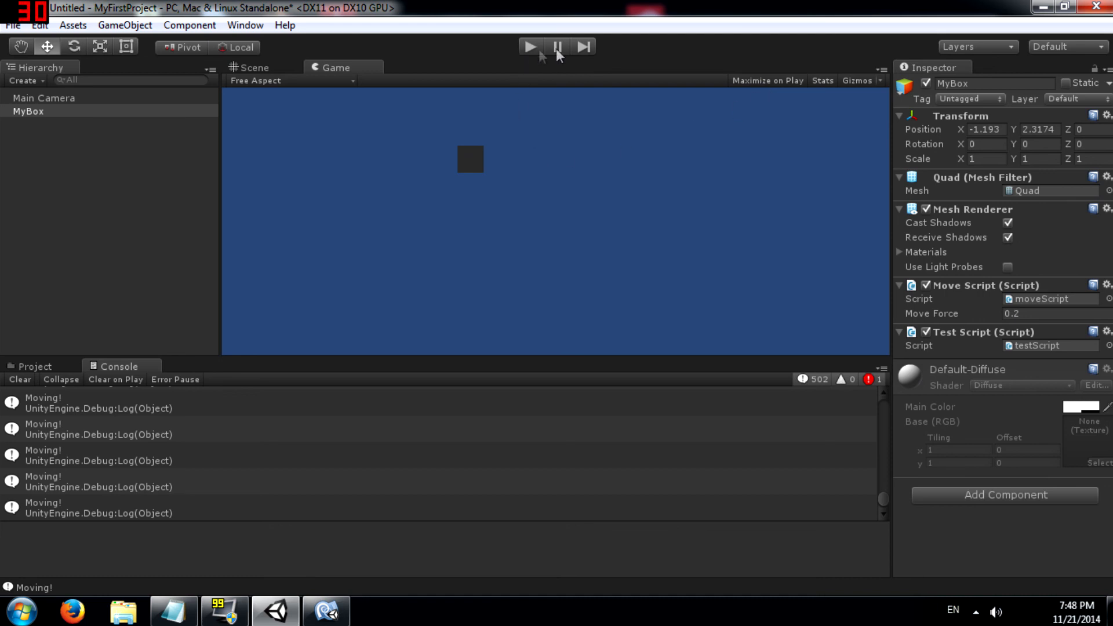
pyautogui.click(759, 86)
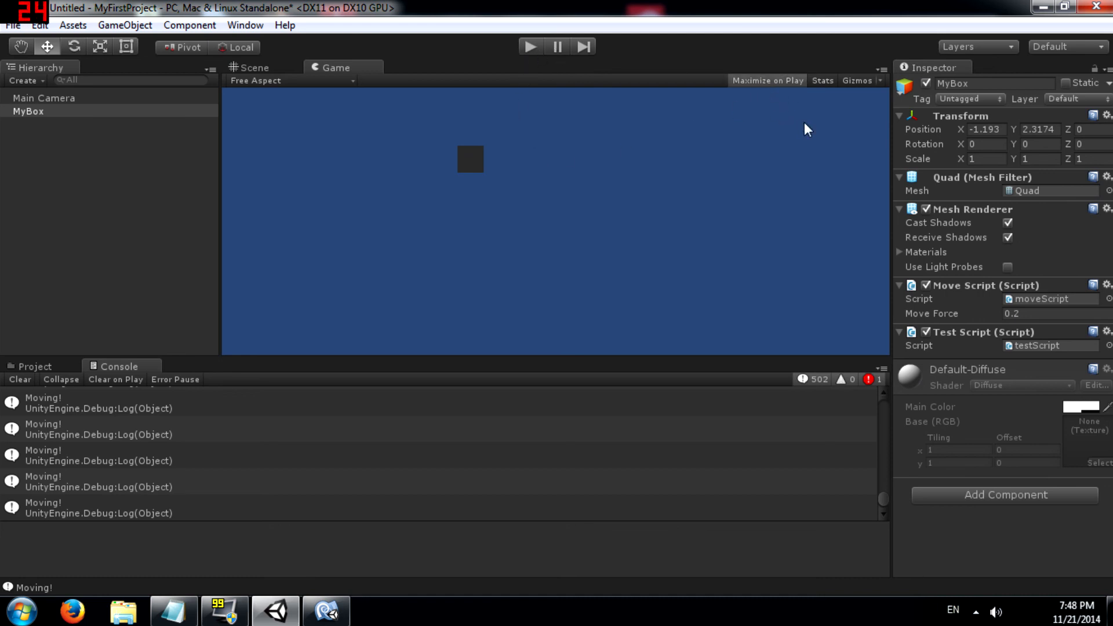
pyautogui.click(531, 49)
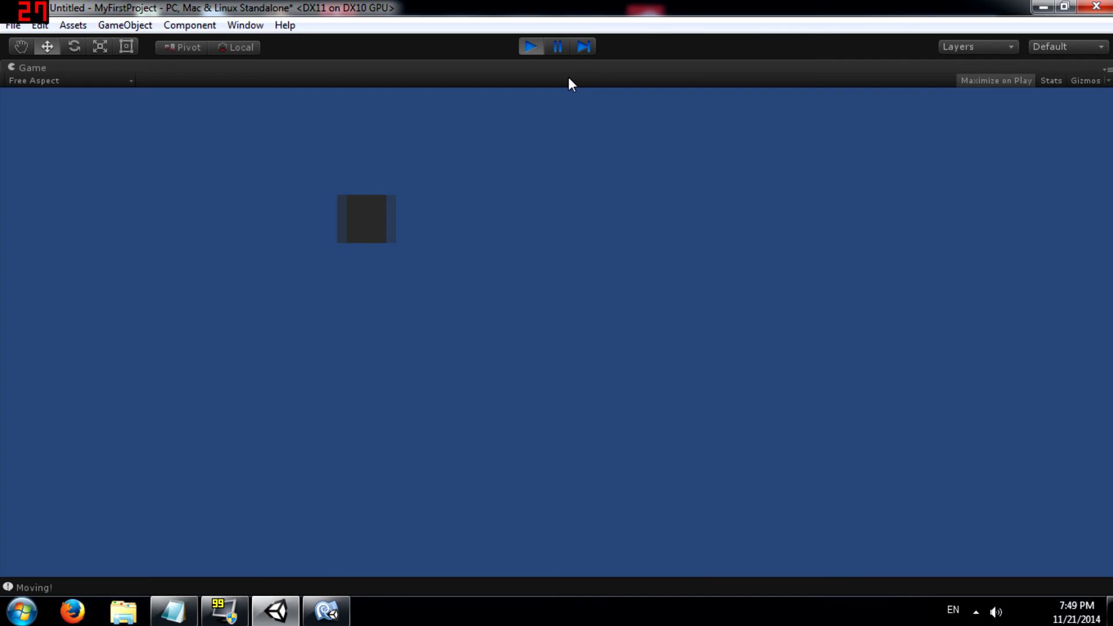
pyautogui.click(531, 47)
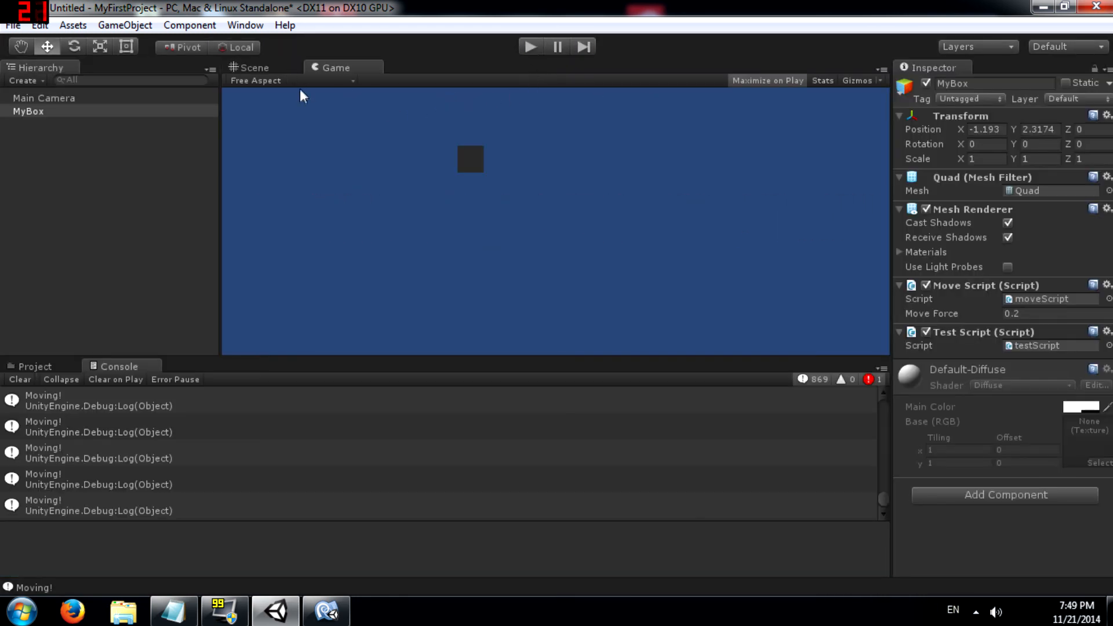
# - Preview the Game view at 5:4, 16:10 and Standalone (1024x768), and return it to Free Aspect
pyautogui.click(272, 81)
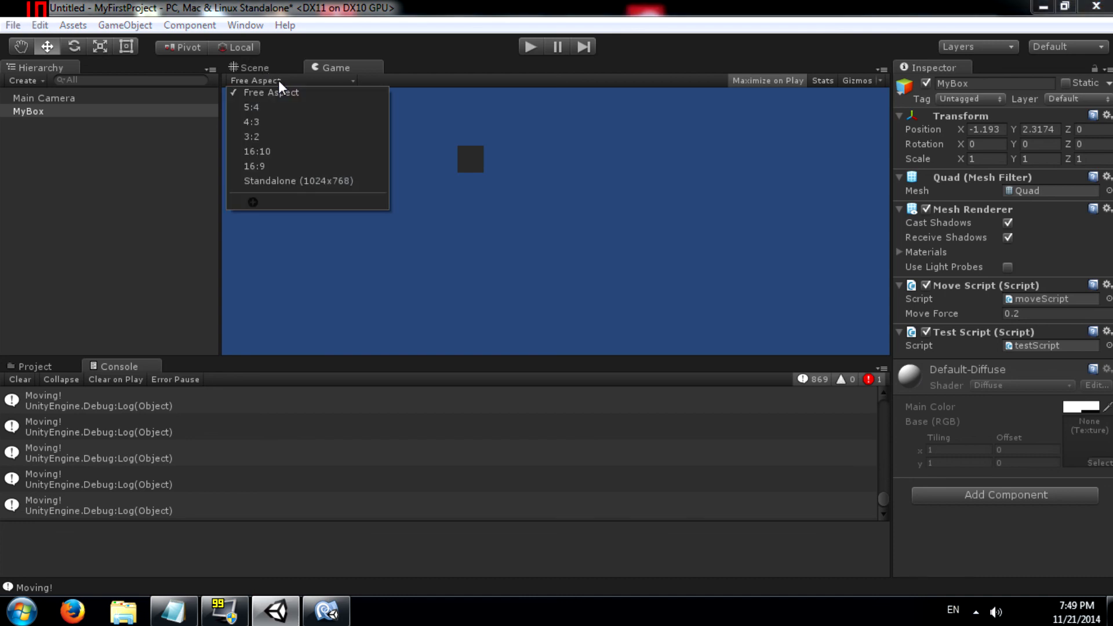
pyautogui.click(295, 112)
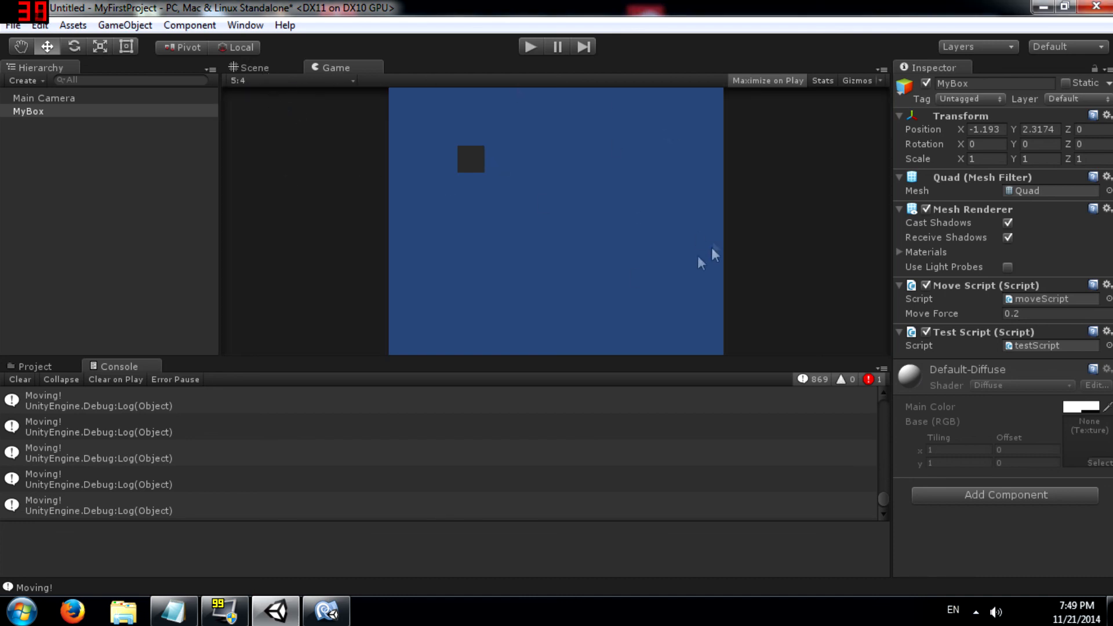
pyautogui.click(289, 80)
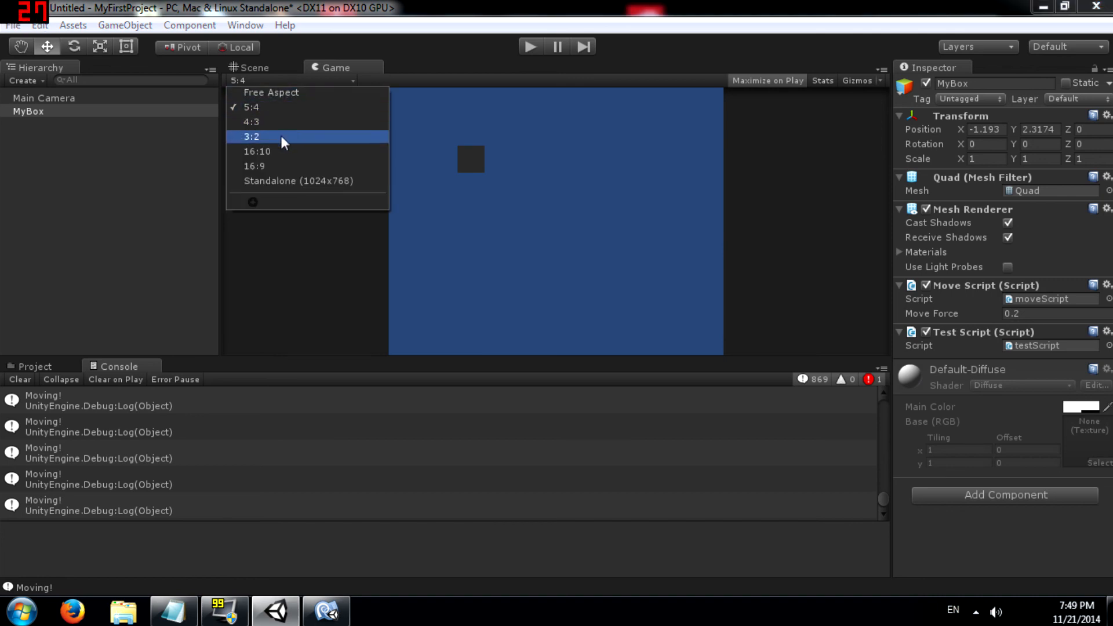
pyautogui.click(273, 154)
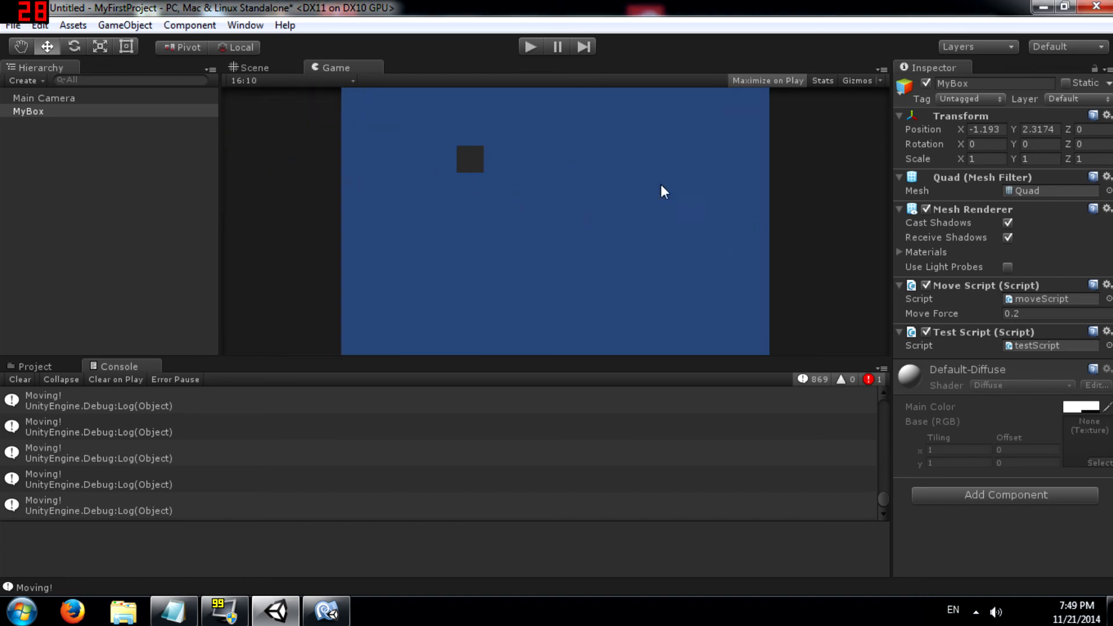
pyautogui.click(271, 82)
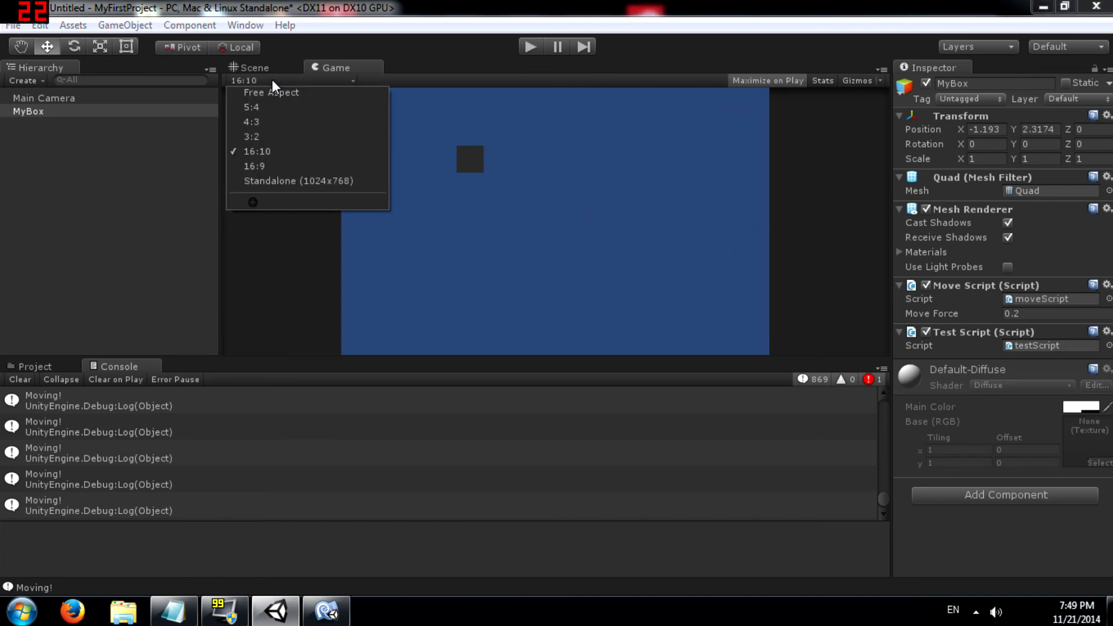
pyautogui.click(322, 184)
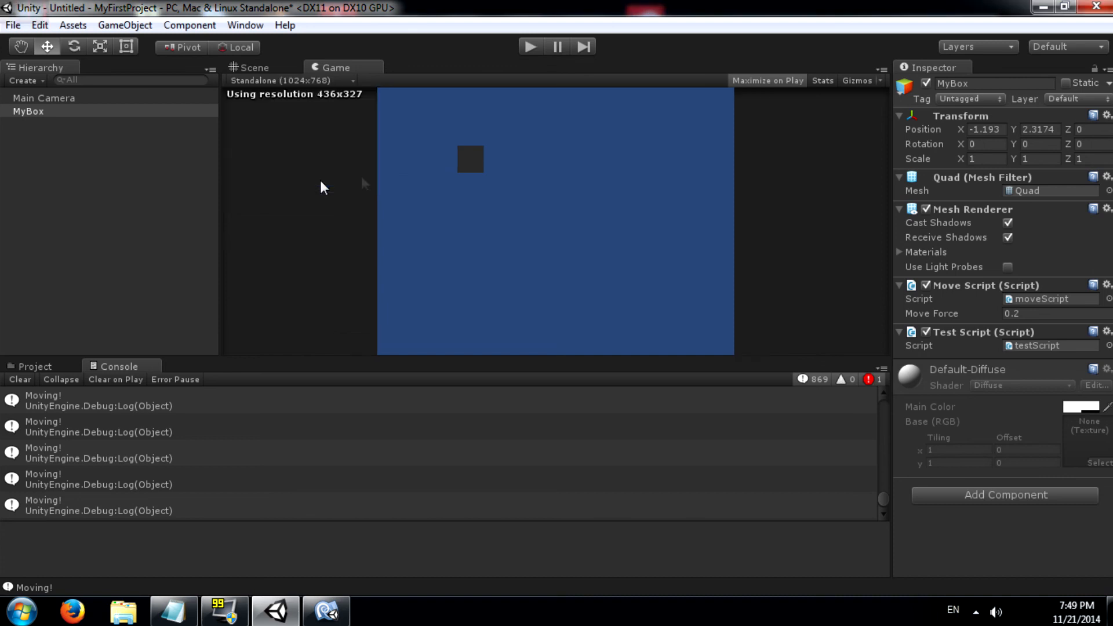
pyautogui.click(276, 81)
pyautogui.click(252, 203)
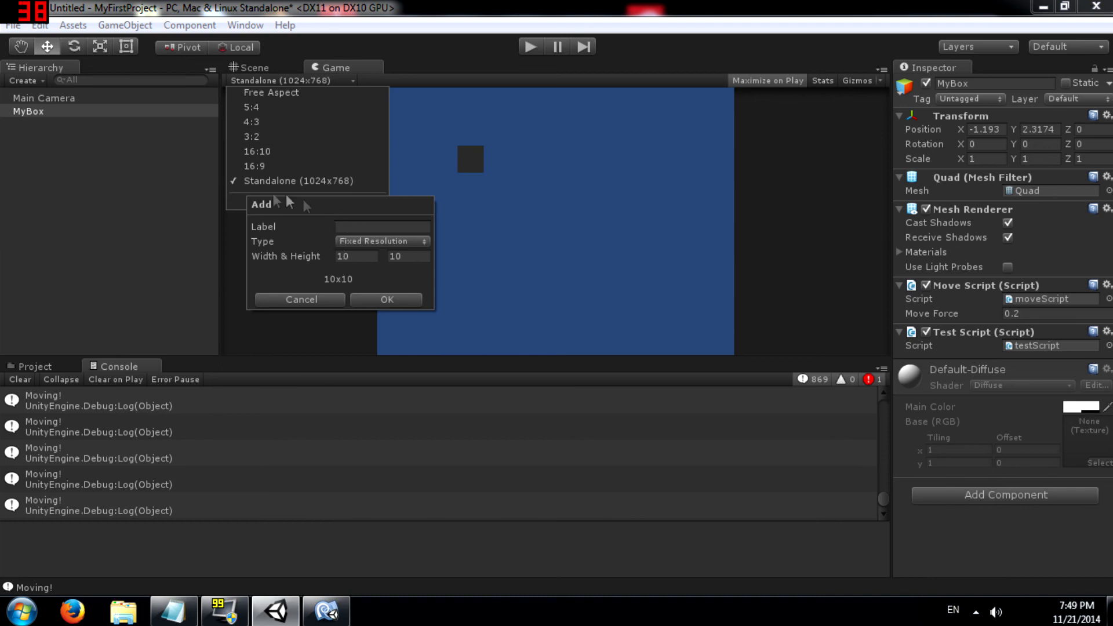
pyautogui.click(271, 94)
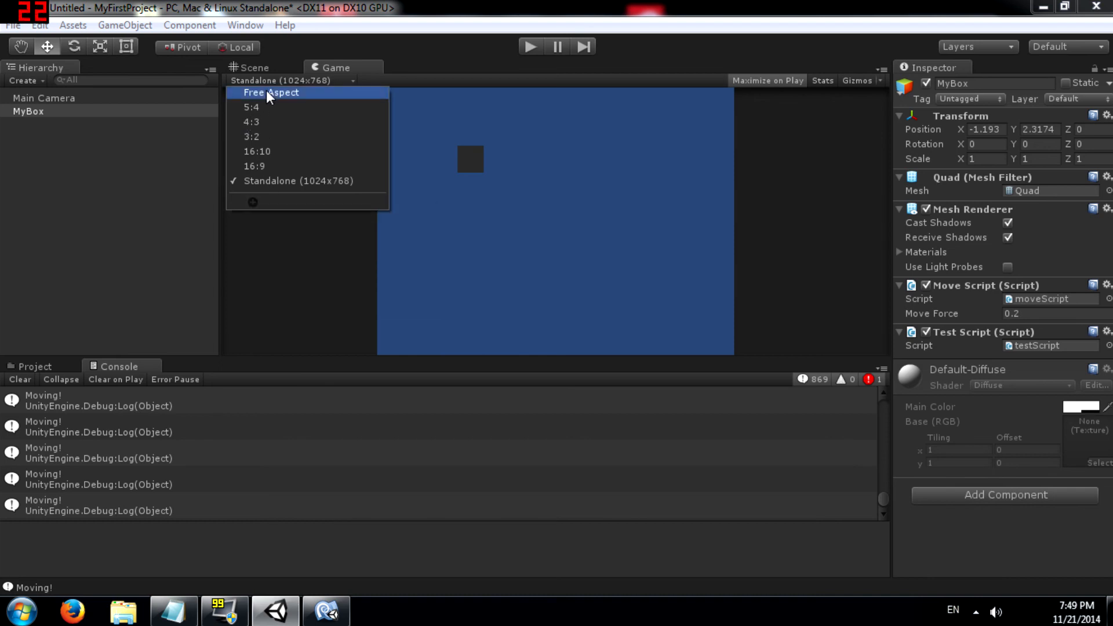
pyautogui.click(271, 94)
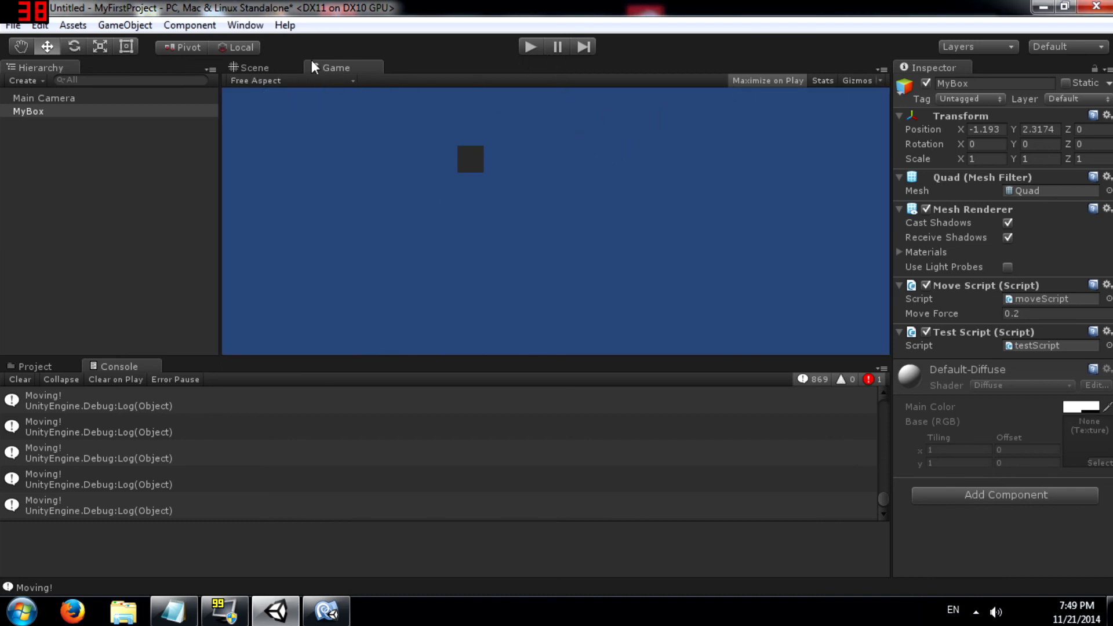
# - Return to the Scene view and save the current scene as level01 in the project's Assets folder
pyautogui.click(269, 68)
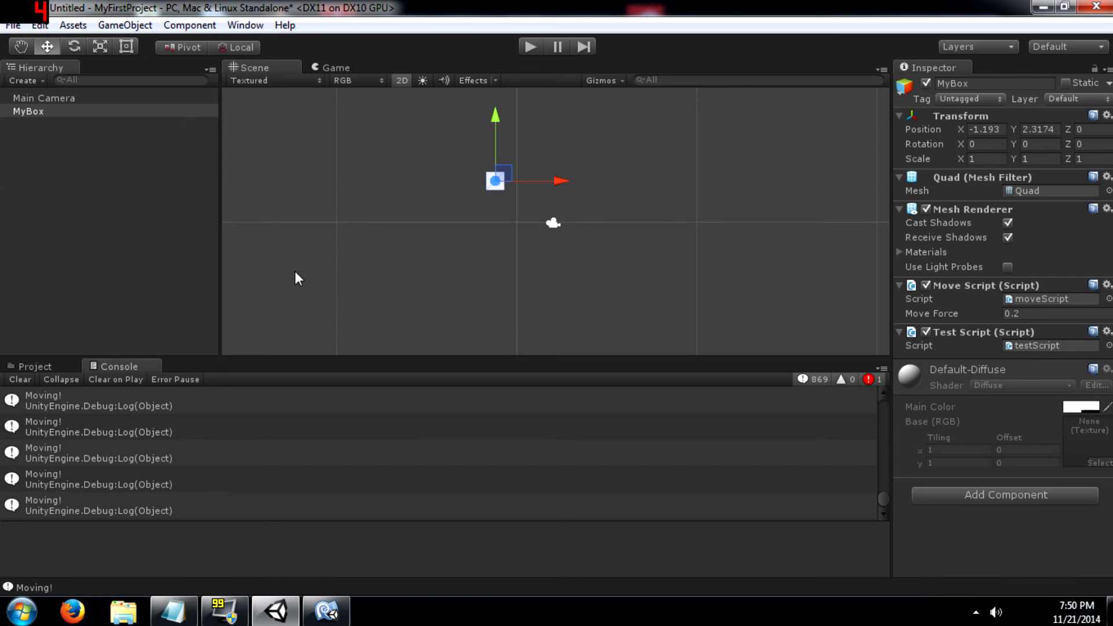
pyautogui.hotkey('ctrl', 's')
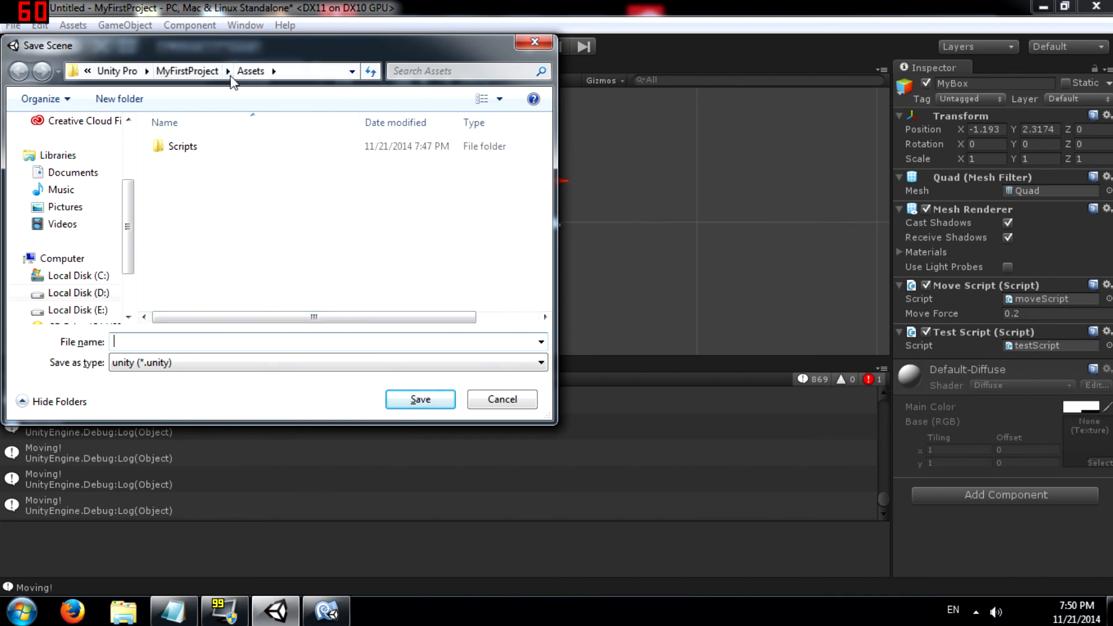
pyautogui.moveTo(238, 50); pyautogui.dragTo(540, 128)
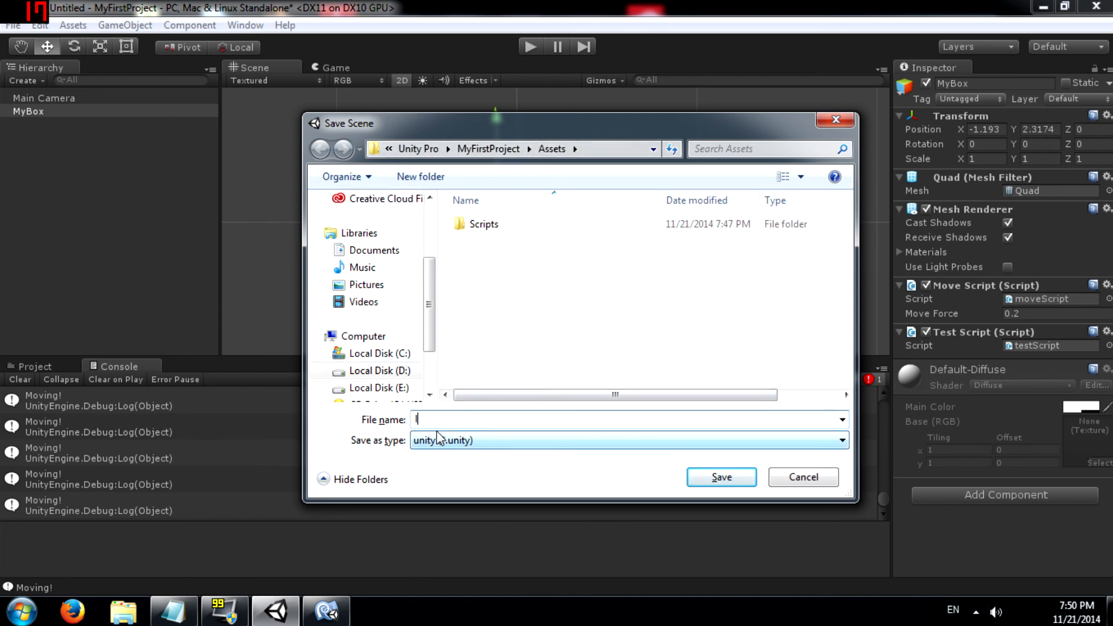
pyautogui.write('0q1')
pyautogui.press('Return')
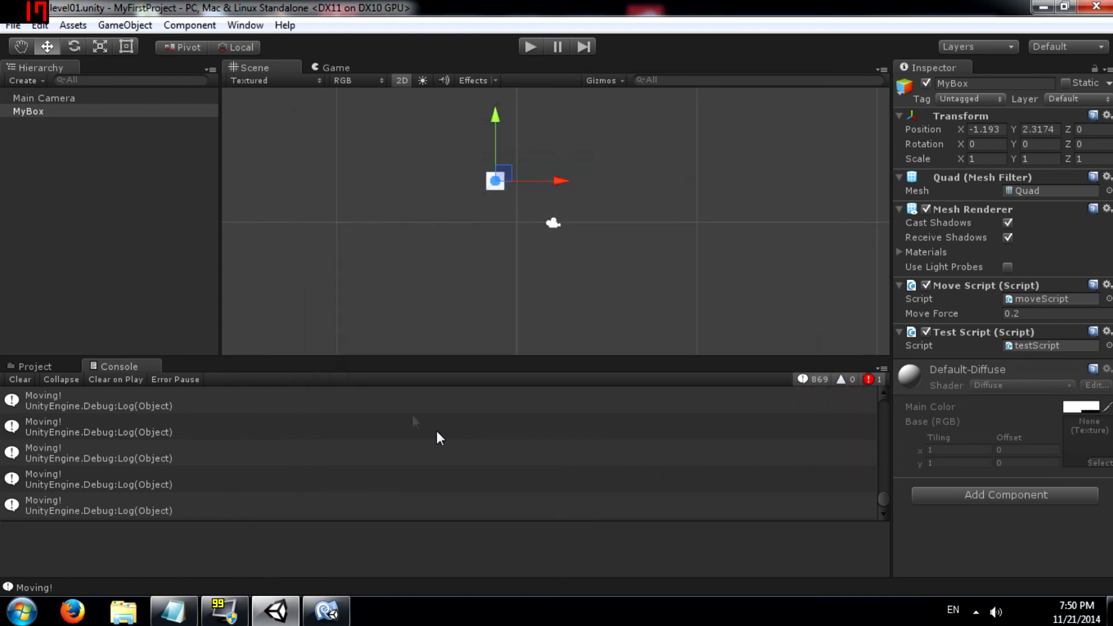
# - Browse the project's Assets and Scripts folders and select the saved level01 scene file in Assets
pyautogui.click(32, 369)
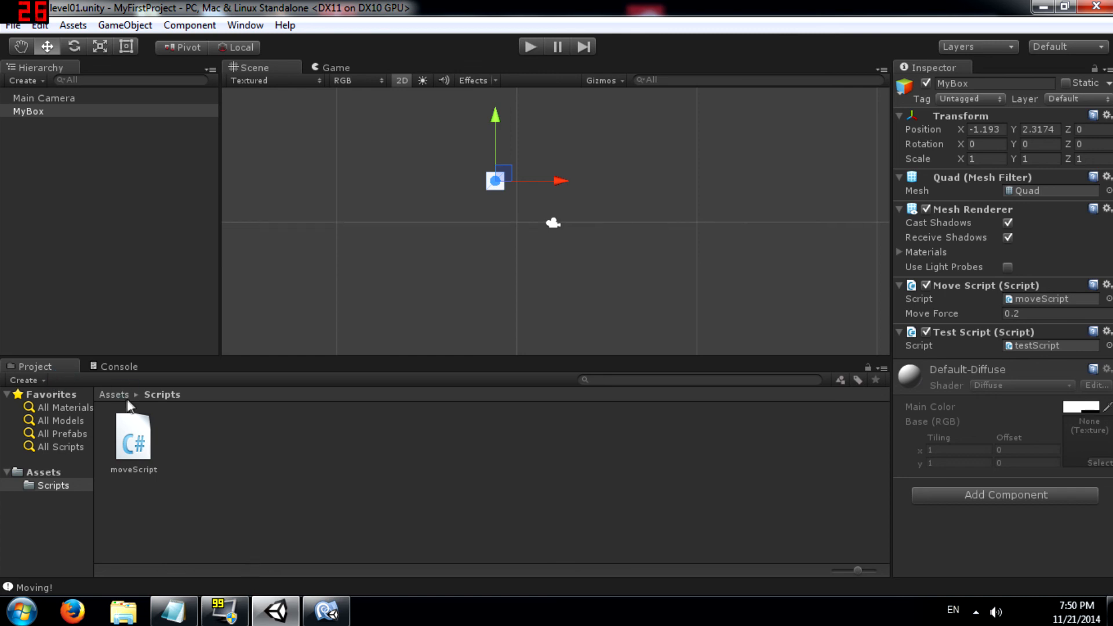
pyautogui.click(43, 472)
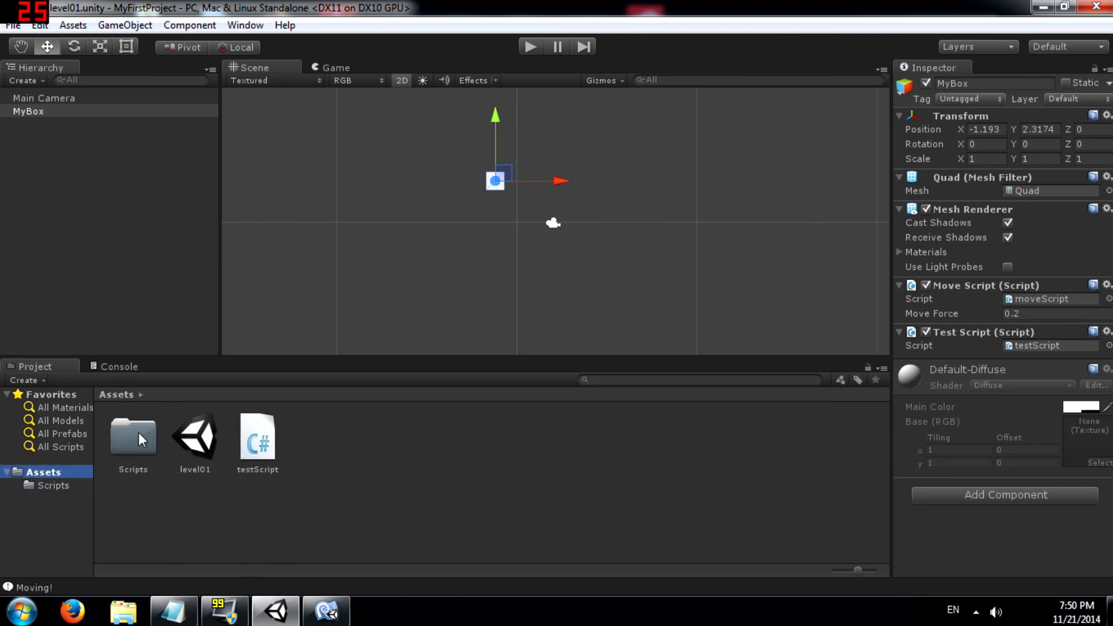
pyautogui.click(44, 484)
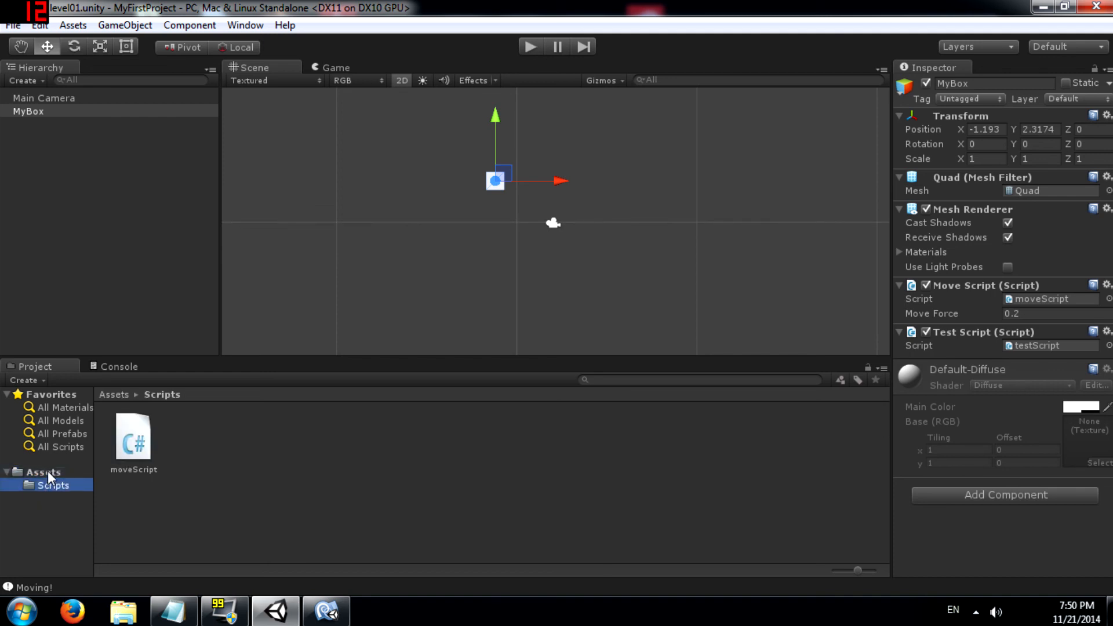
pyautogui.click(48, 471)
pyautogui.click(197, 445)
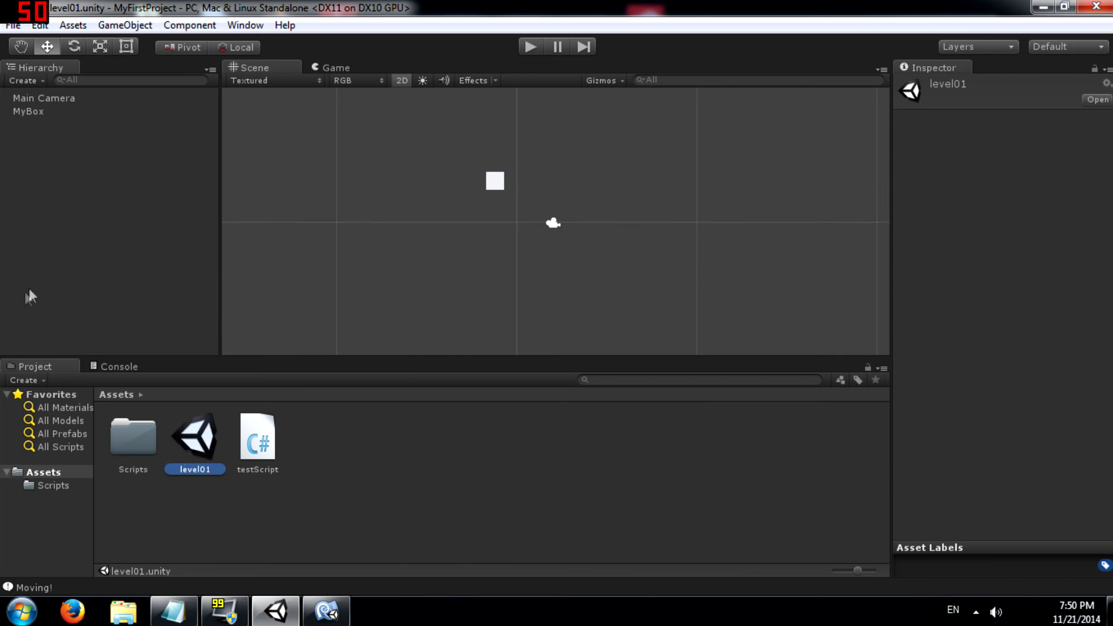
# - Create a new scene and add a point light, moving it to about X -7.35, Y -0.84
pyautogui.click(13, 25)
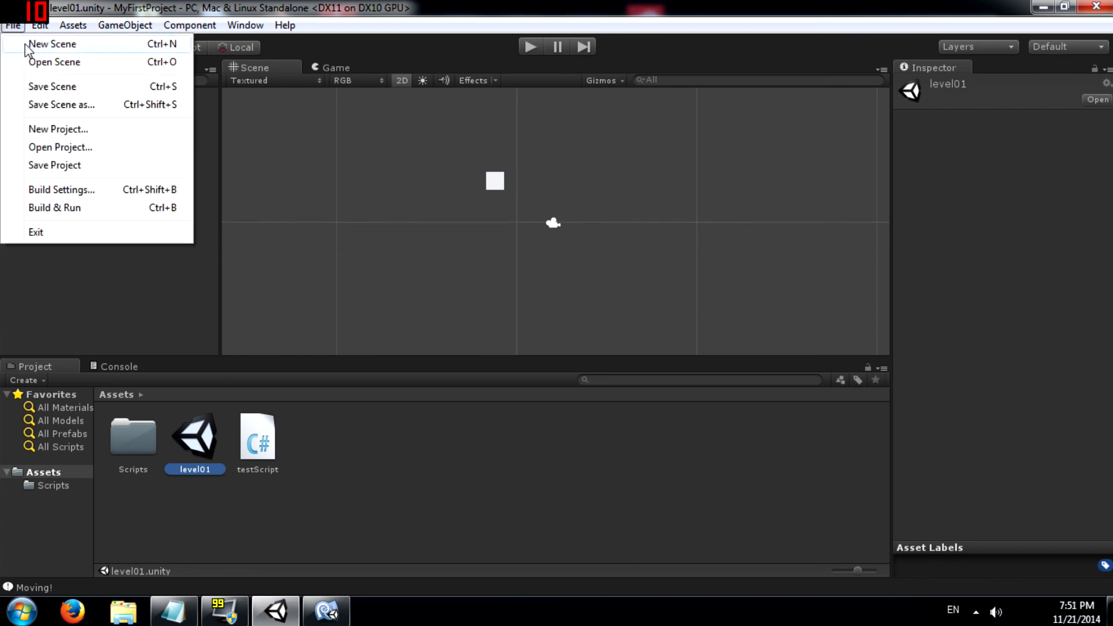
pyautogui.click(28, 46)
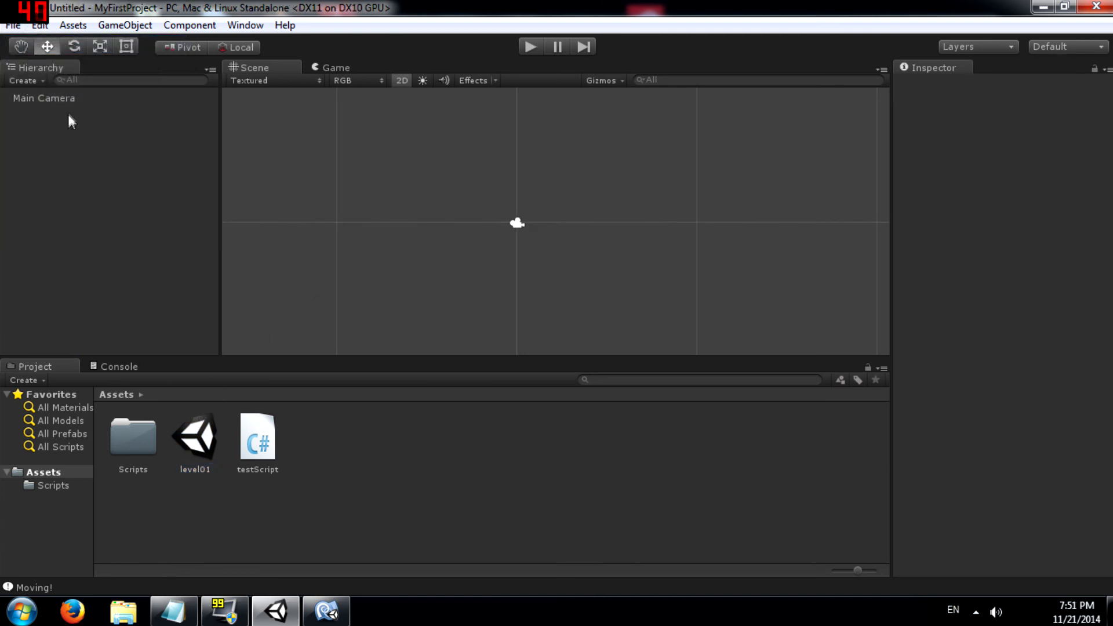
pyautogui.click(125, 25)
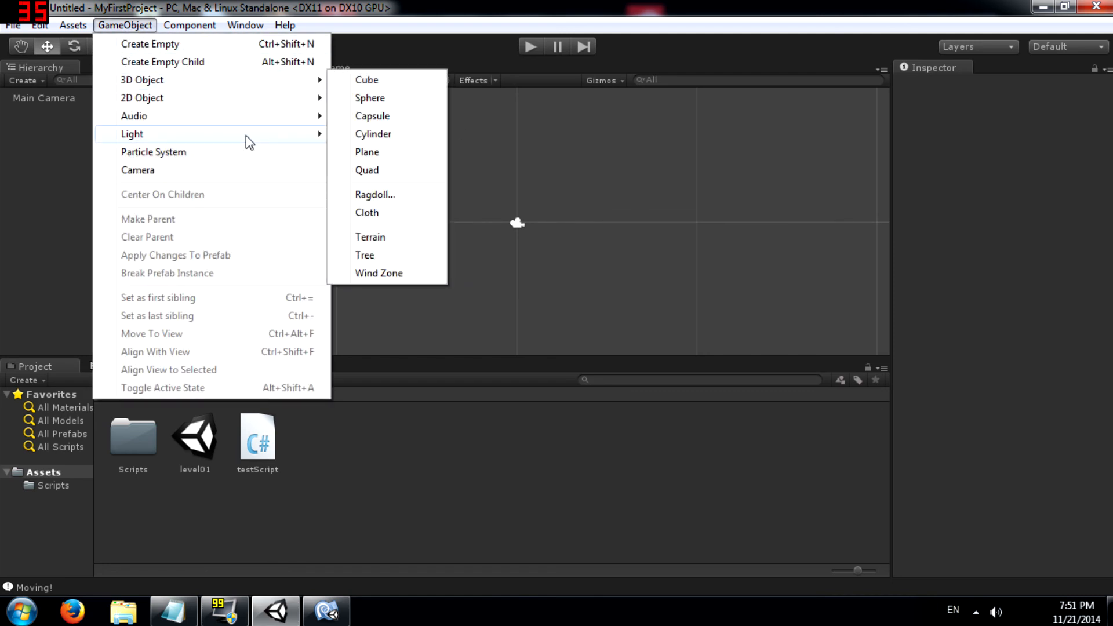
pyautogui.moveTo(255, 137)
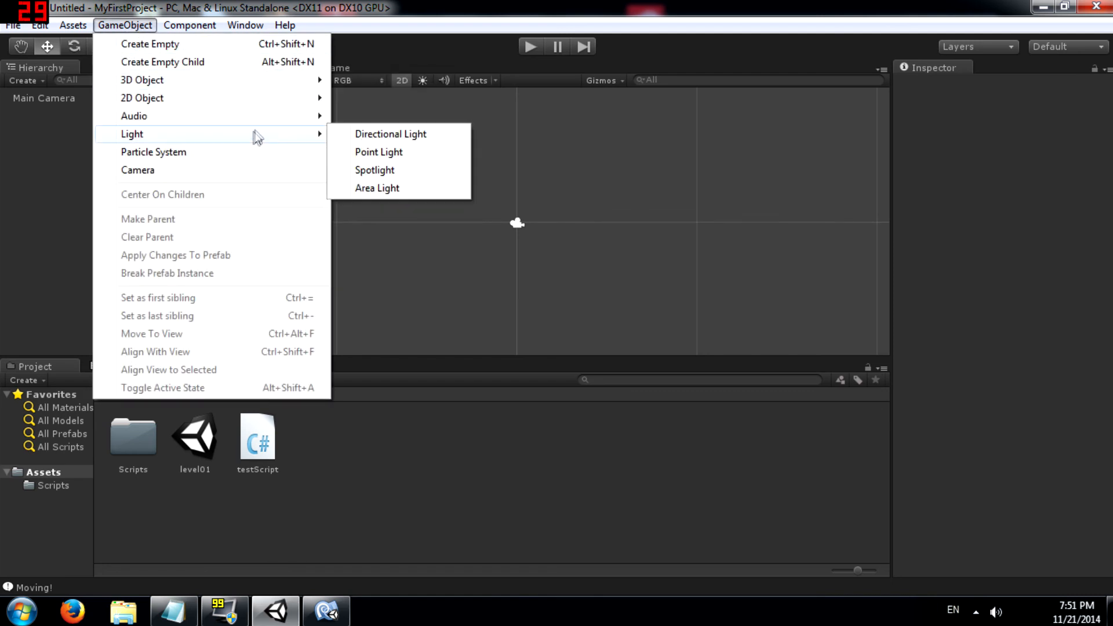
pyautogui.click(362, 152)
pyautogui.moveTo(561, 222); pyautogui.dragTo(391, 239)
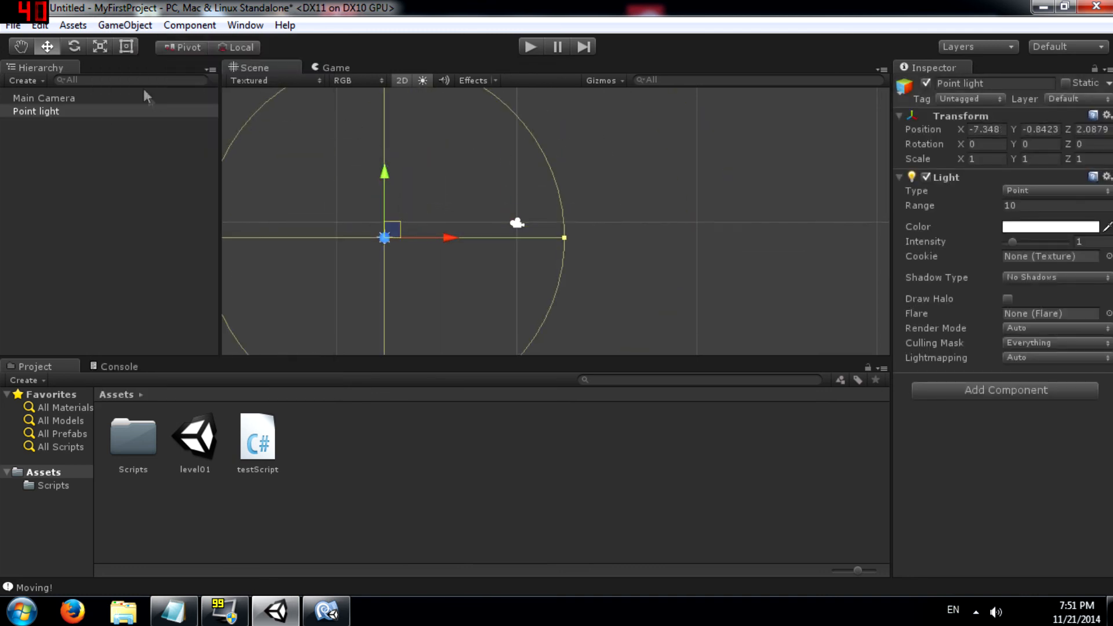
# - Duplicate the Main Camera and the Point light in the new scene
pyautogui.click(45, 98)
pyautogui.hotkey('ctrl', 'd')
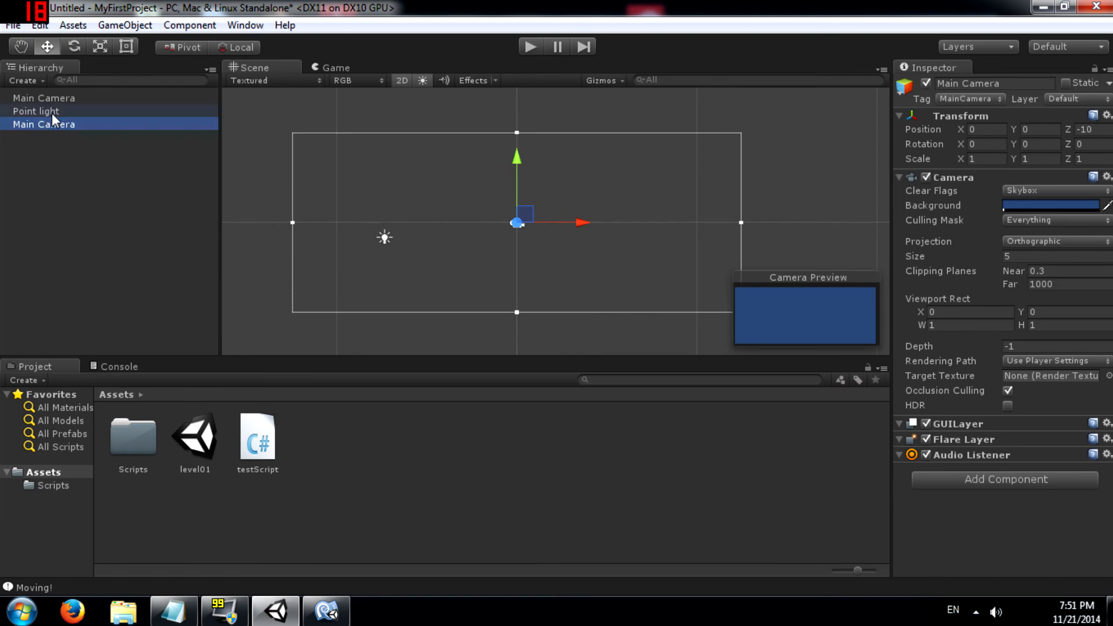
pyautogui.click(51, 112)
pyautogui.hotkey('ctrl', 'd')
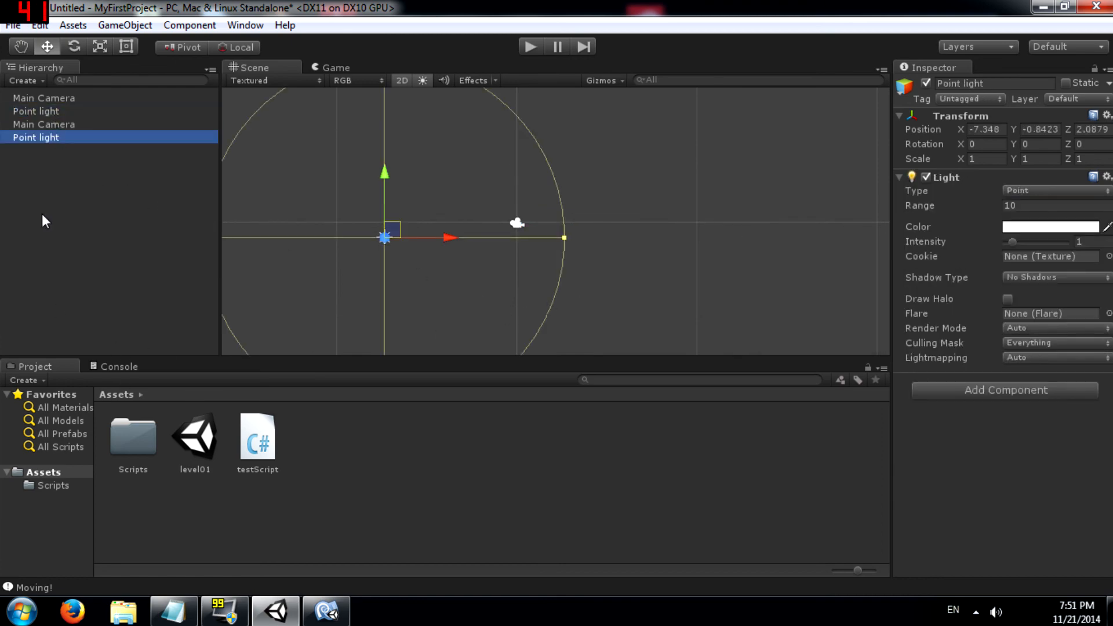
# - Save the new scene as level02 in the Assets folder
pyautogui.hotkey('ctrl', 's')
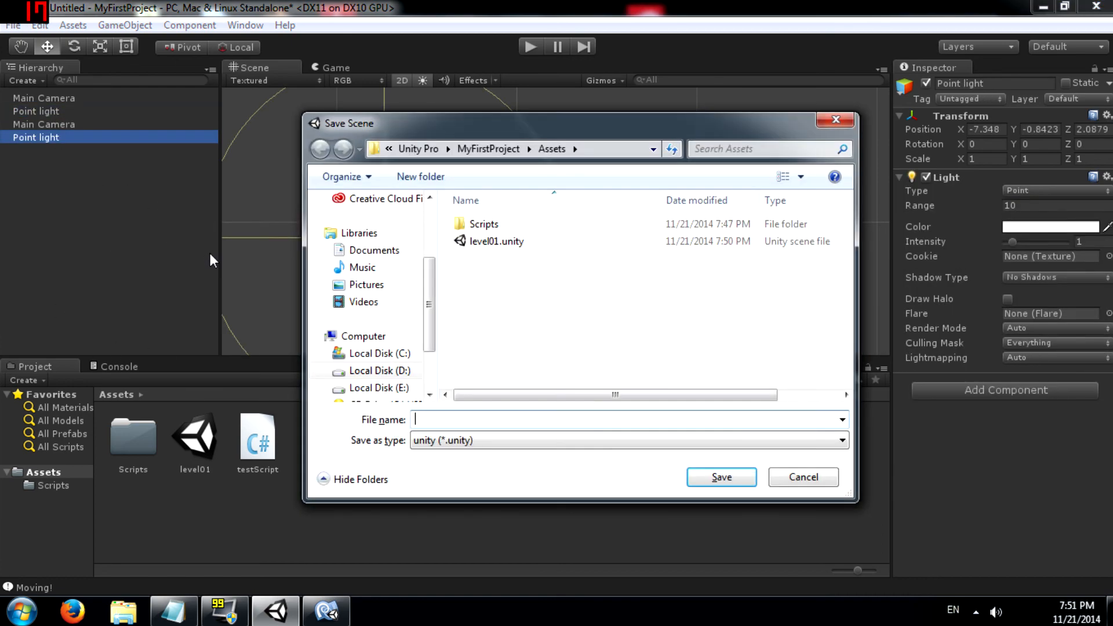
pyautogui.write('level01')
pyautogui.press('BackSpace')
pyautogui.write('2')
pyautogui.press('Return')
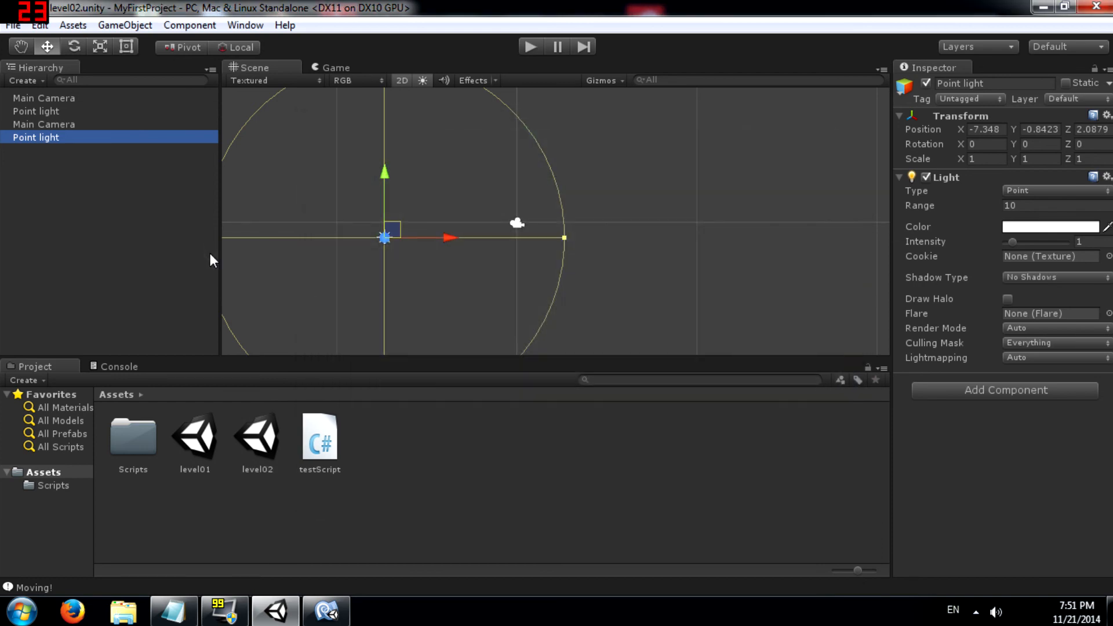
# - Open the level01 and level02 scenes alternately to compare their objects, ending with level02 open
pyautogui.click(254, 436)
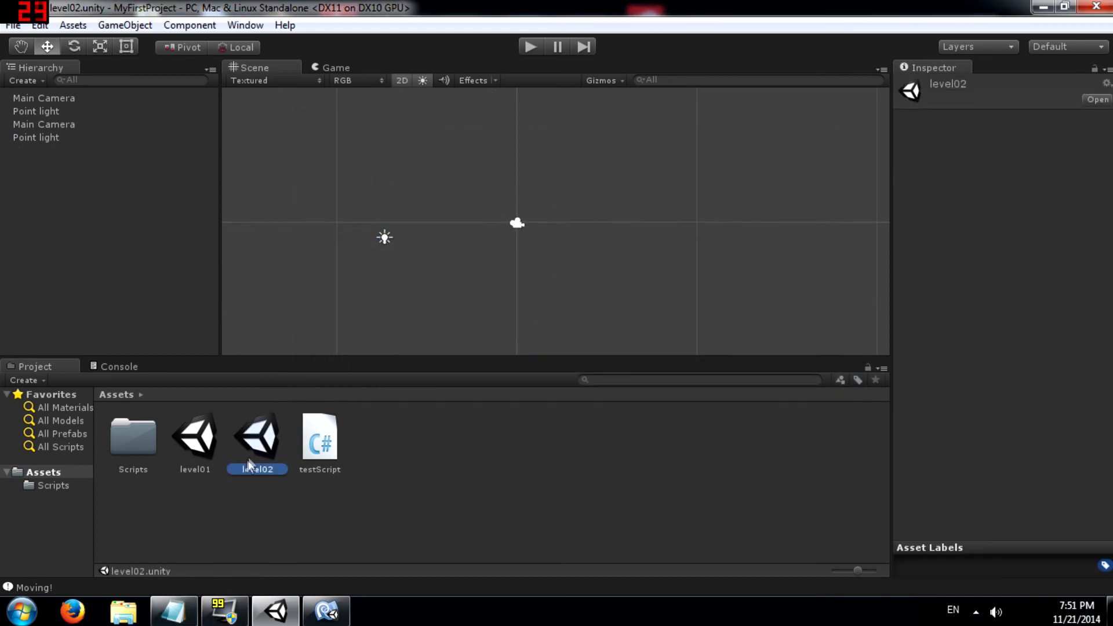
pyautogui.doubleClick(203, 439)
pyautogui.doubleClick(255, 434)
pyautogui.click(216, 441)
pyautogui.doubleClick(215, 440)
pyautogui.doubleClick(255, 435)
pyautogui.doubleClick(197, 436)
pyautogui.doubleClick(254, 449)
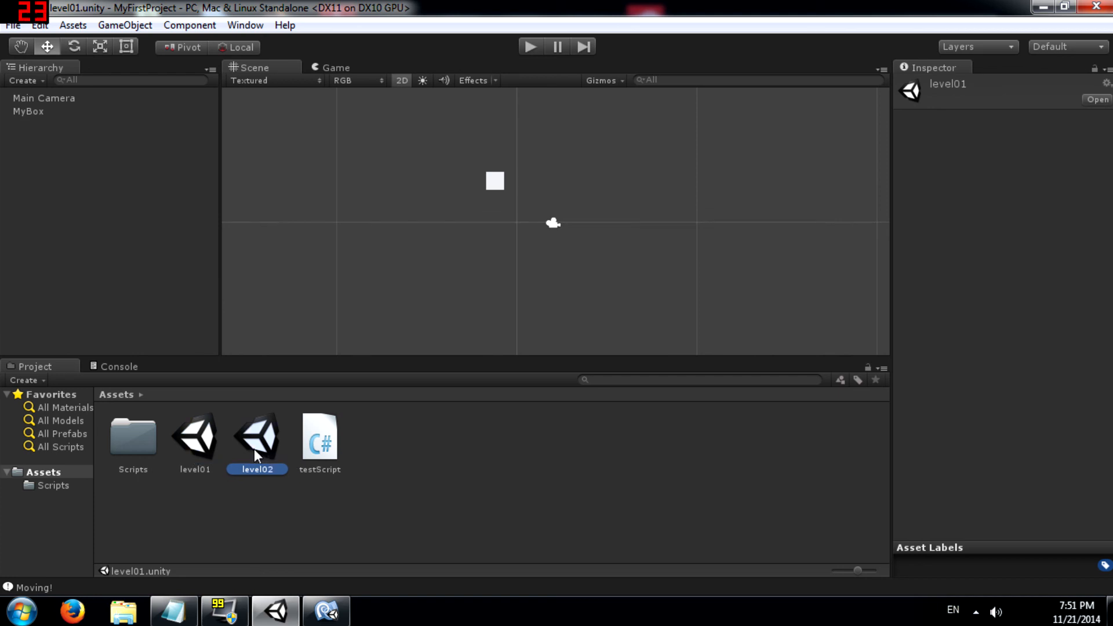
pyautogui.doubleClick(200, 443)
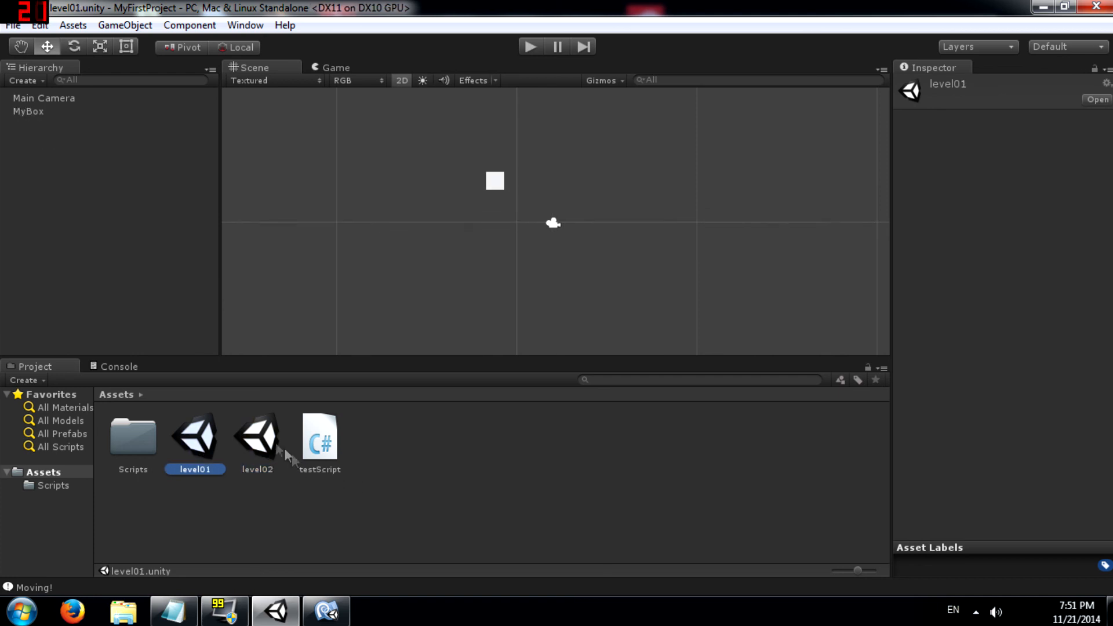
pyautogui.doubleClick(257, 441)
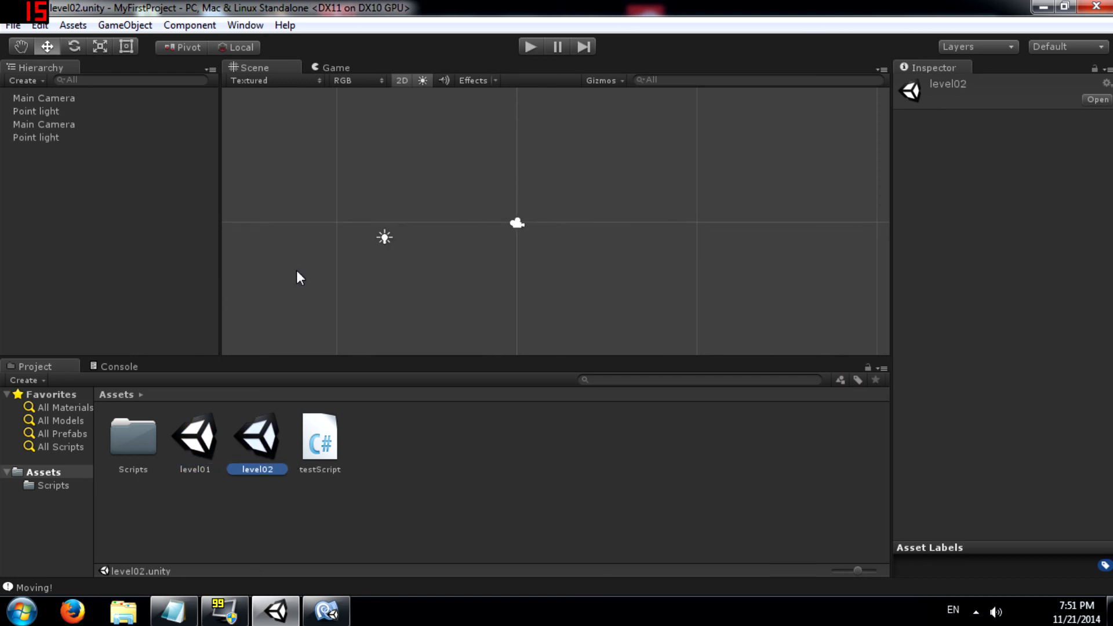